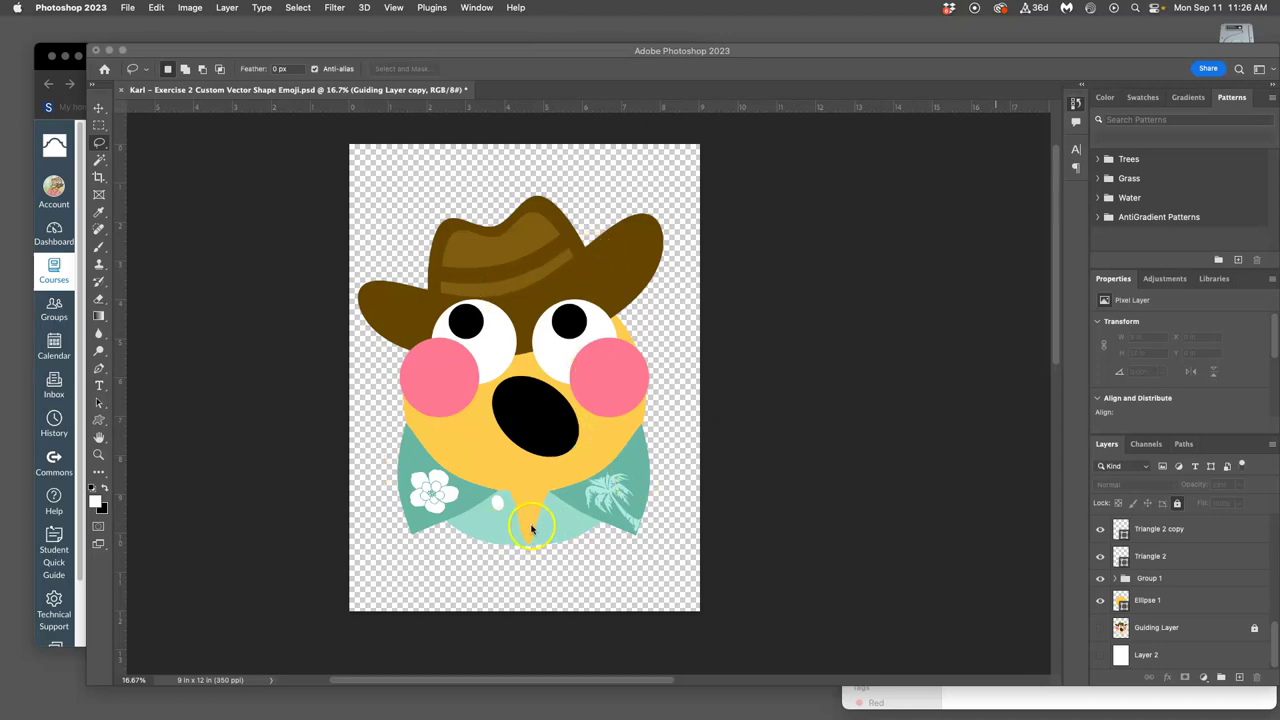
- Scroll through the Canvas discussion's steps down to the student cowboy-hat emoji reply
{"action": "left_click", "coordinate": [40, 64]}
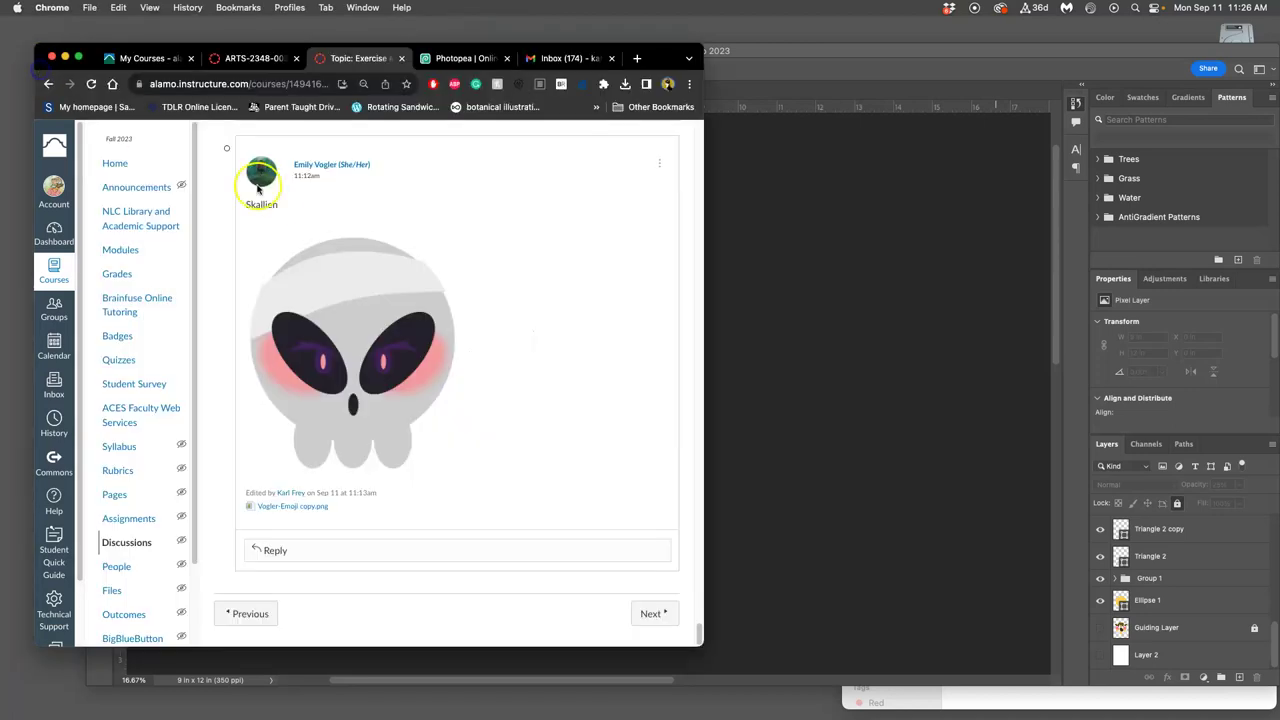
{"action": "scroll", "coordinate": [371, 243], "scroll_direction": "down", "scroll_amount": 15}
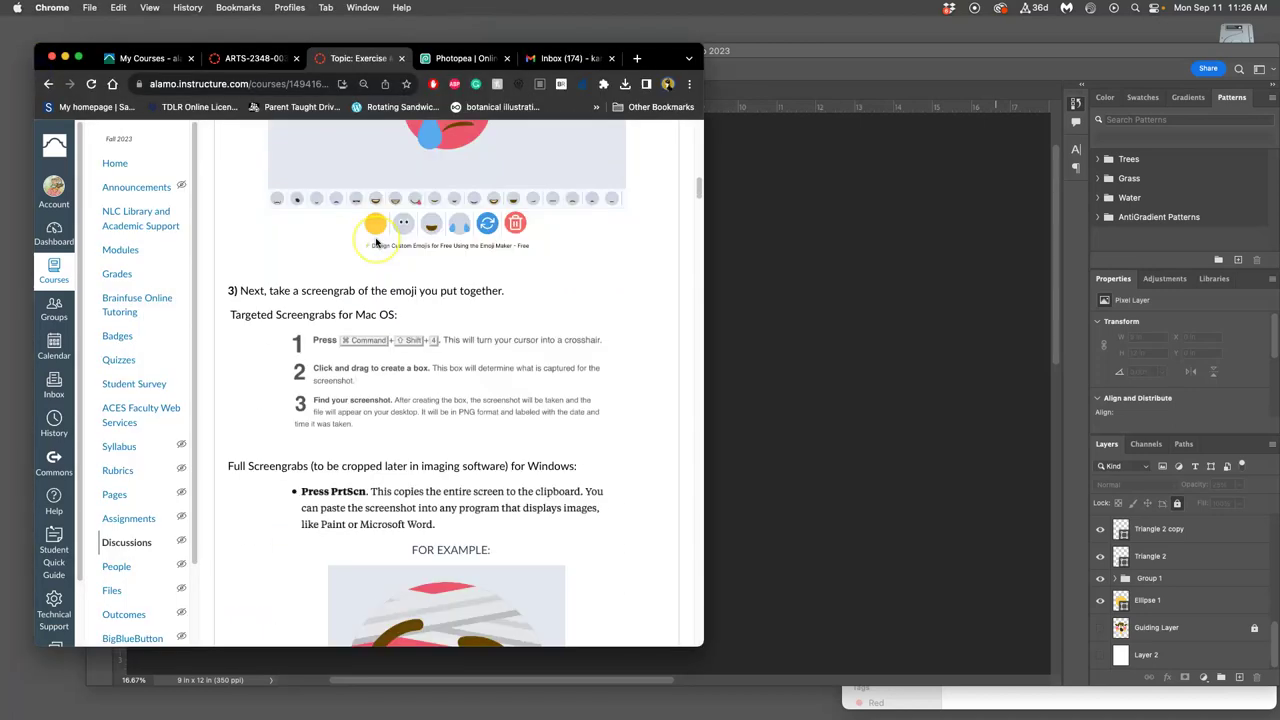
{"action": "scroll", "coordinate": [376, 242], "scroll_direction": "down", "scroll_amount": 3}
{"action": "scroll", "coordinate": [376, 242], "scroll_direction": "up", "scroll_amount": 5}
{"action": "scroll", "coordinate": [376, 242], "scroll_direction": "down", "scroll_amount": 7}
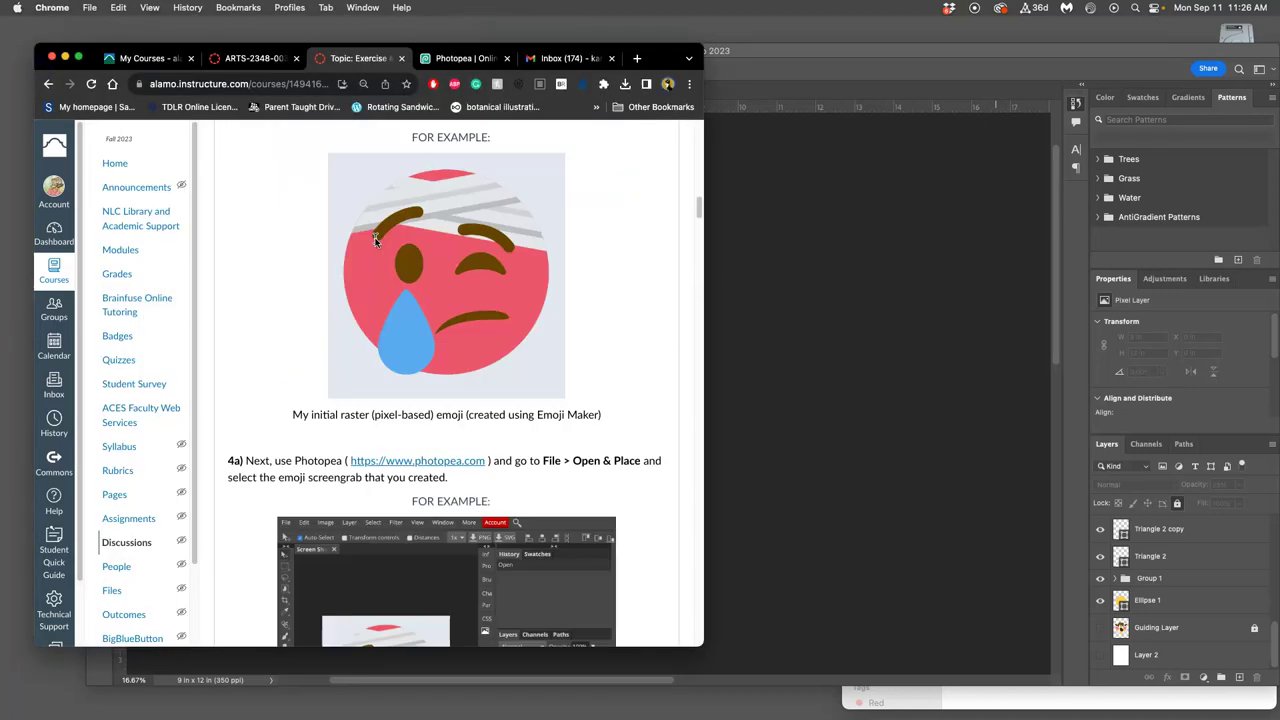
{"action": "scroll", "coordinate": [376, 242], "scroll_direction": "up", "scroll_amount": 1}
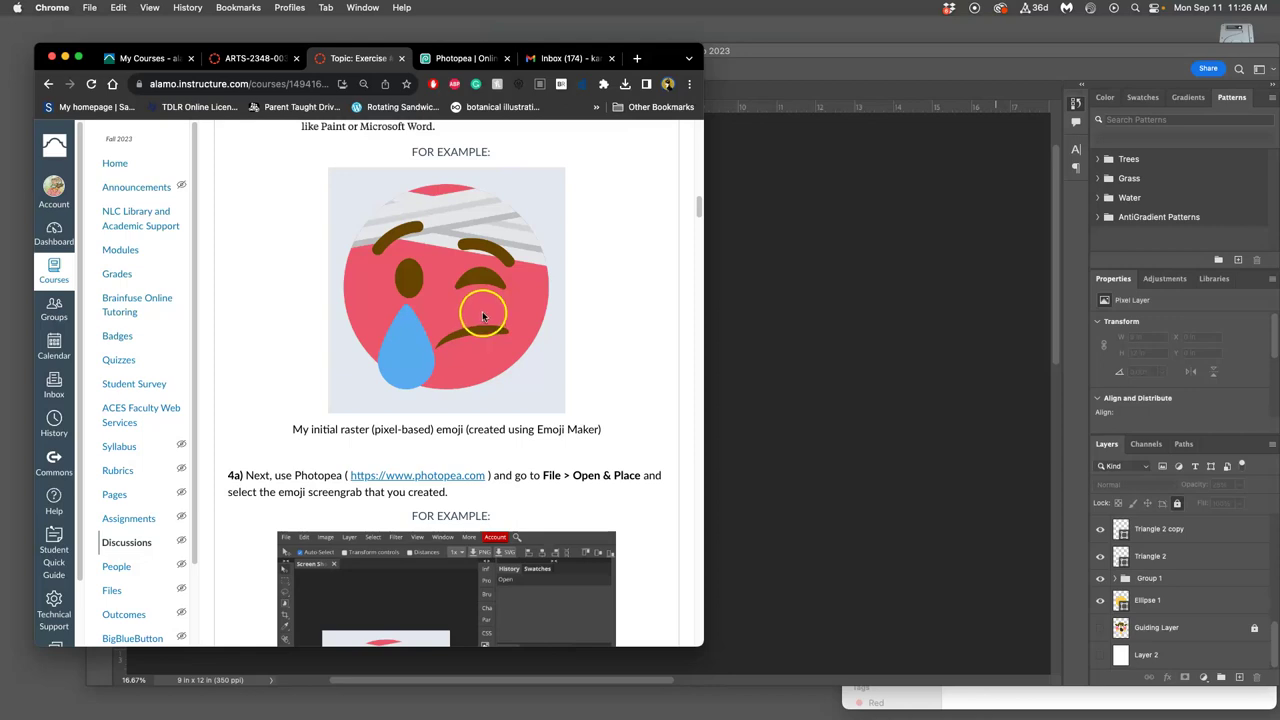
{"action": "scroll", "coordinate": [476, 281], "scroll_direction": "up", "scroll_amount": 10}
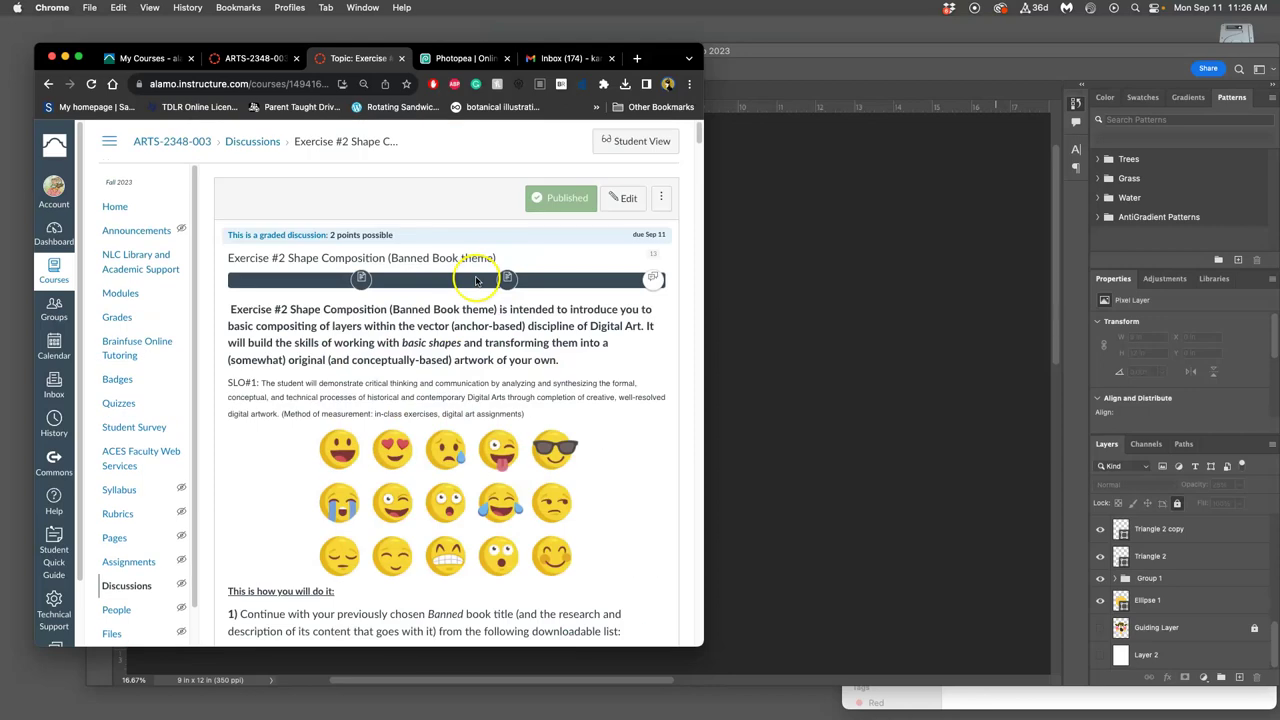
{"action": "scroll", "coordinate": [476, 430], "scroll_direction": "down", "scroll_amount": 6}
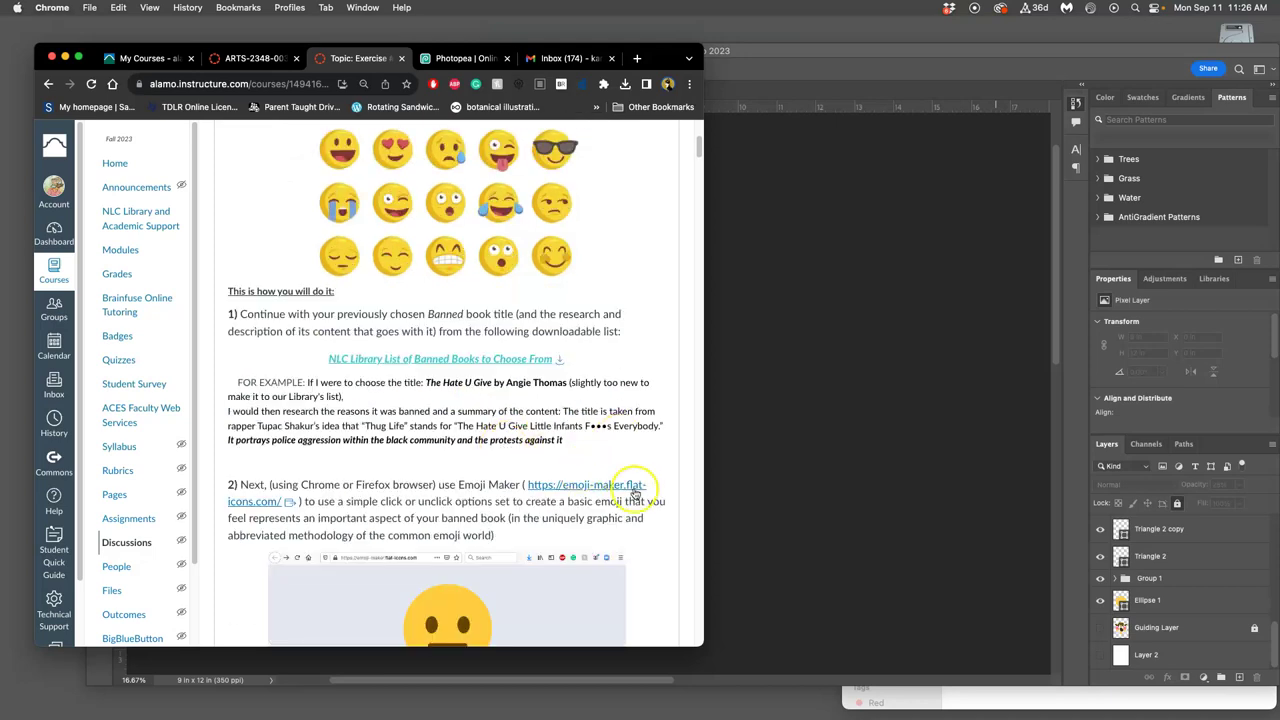
{"action": "scroll", "coordinate": [575, 493], "scroll_direction": "down", "scroll_amount": 4}
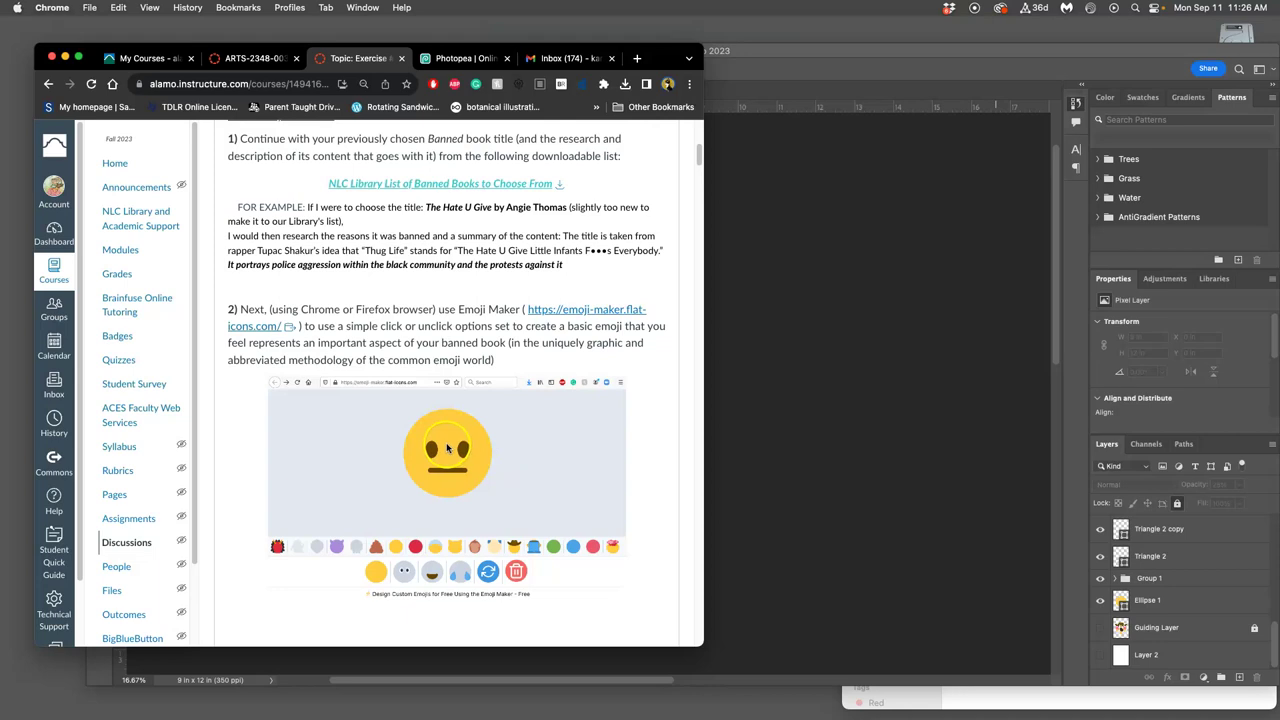
{"action": "scroll", "coordinate": [448, 449], "scroll_direction": "down", "scroll_amount": 15}
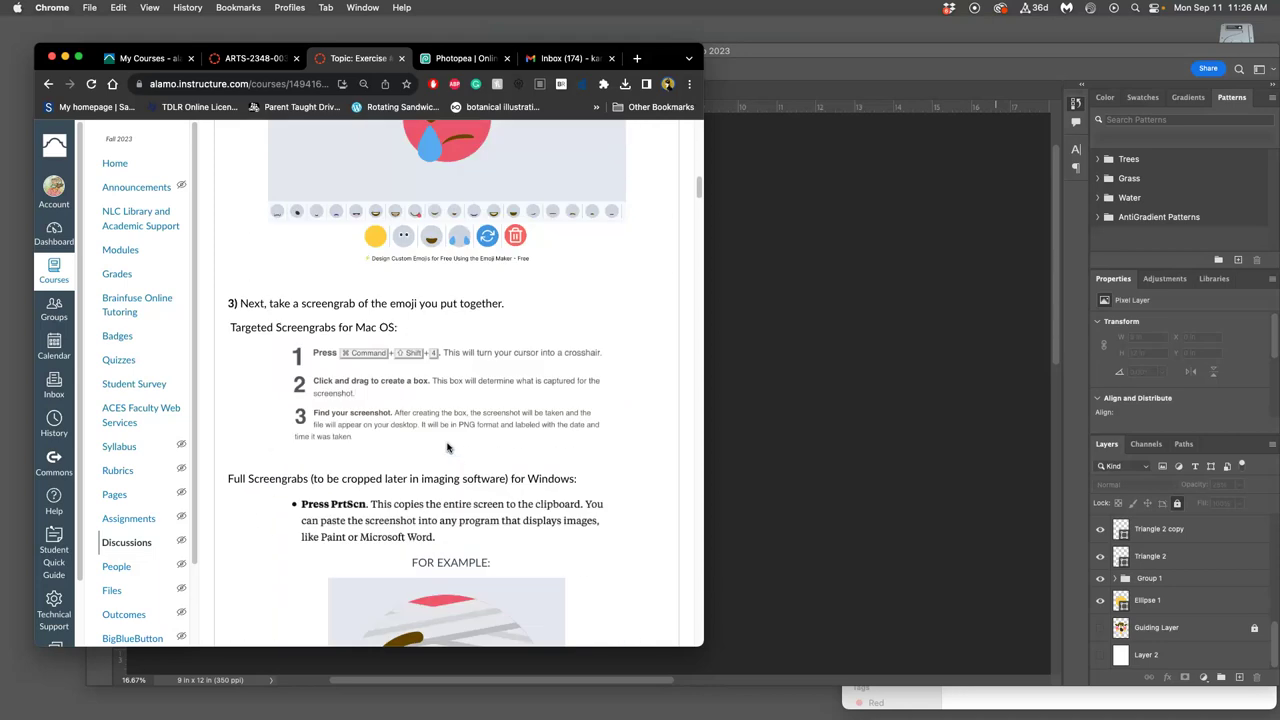
{"action": "scroll", "coordinate": [447, 447], "scroll_direction": "down", "scroll_amount": 10}
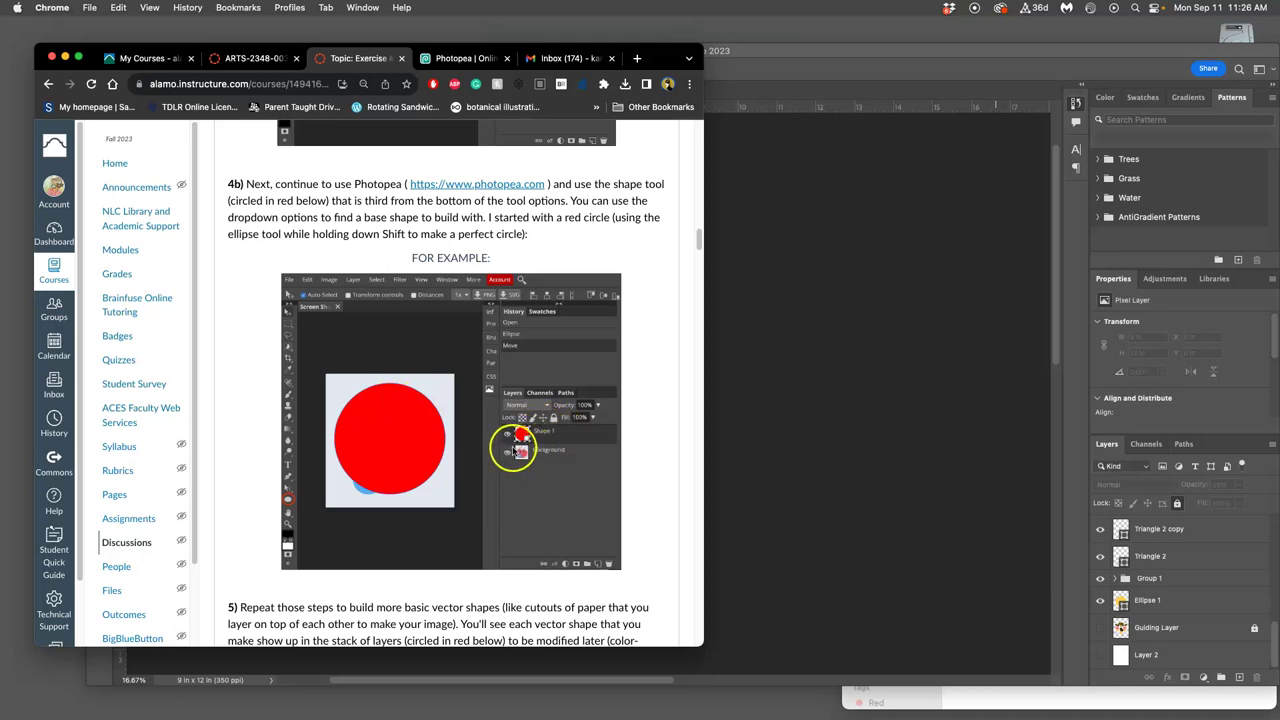
{"action": "scroll", "coordinate": [440, 450], "scroll_direction": "down", "scroll_amount": 10}
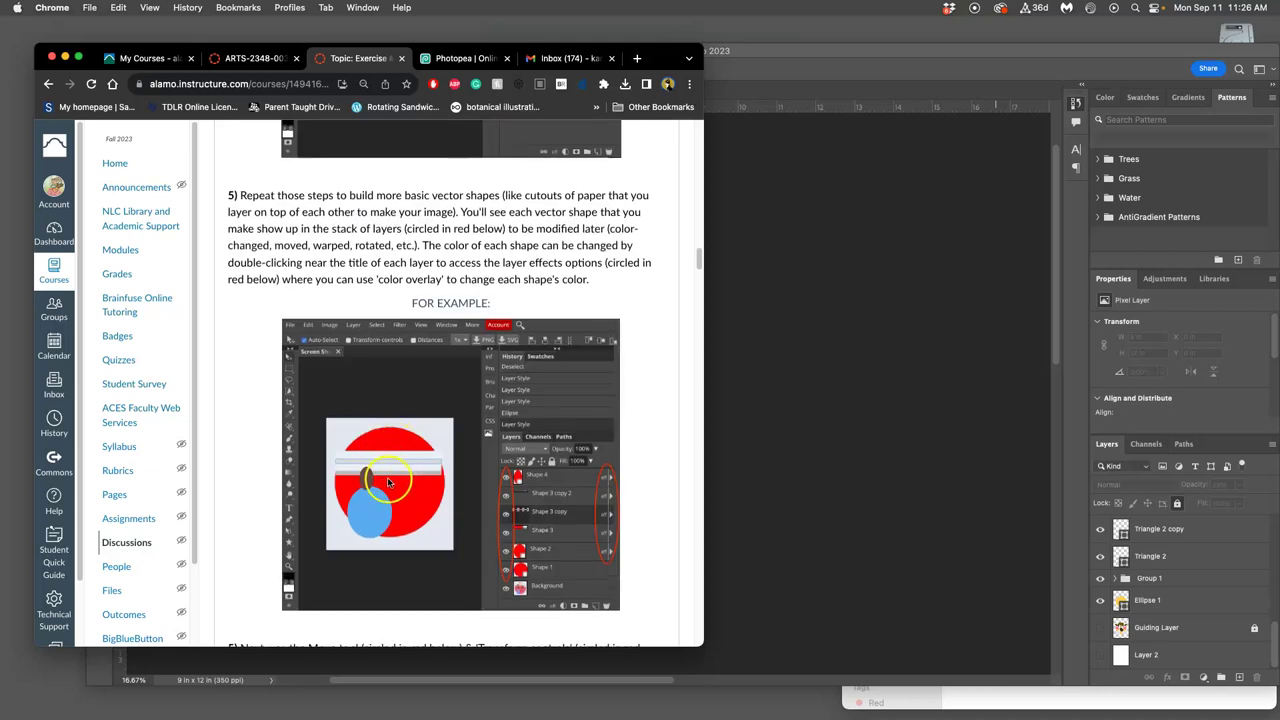
{"action": "scroll", "coordinate": [395, 481], "scroll_direction": "down", "scroll_amount": 10}
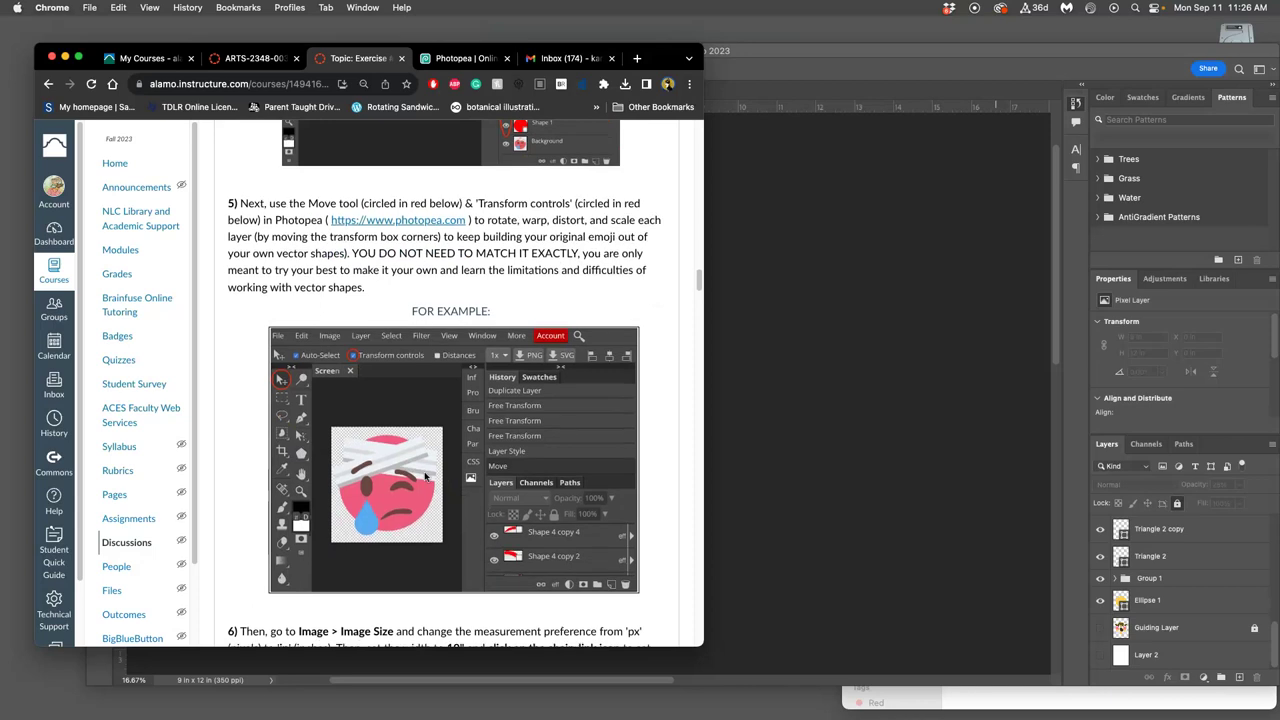
{"action": "scroll", "coordinate": [424, 477], "scroll_direction": "down", "scroll_amount": 18}
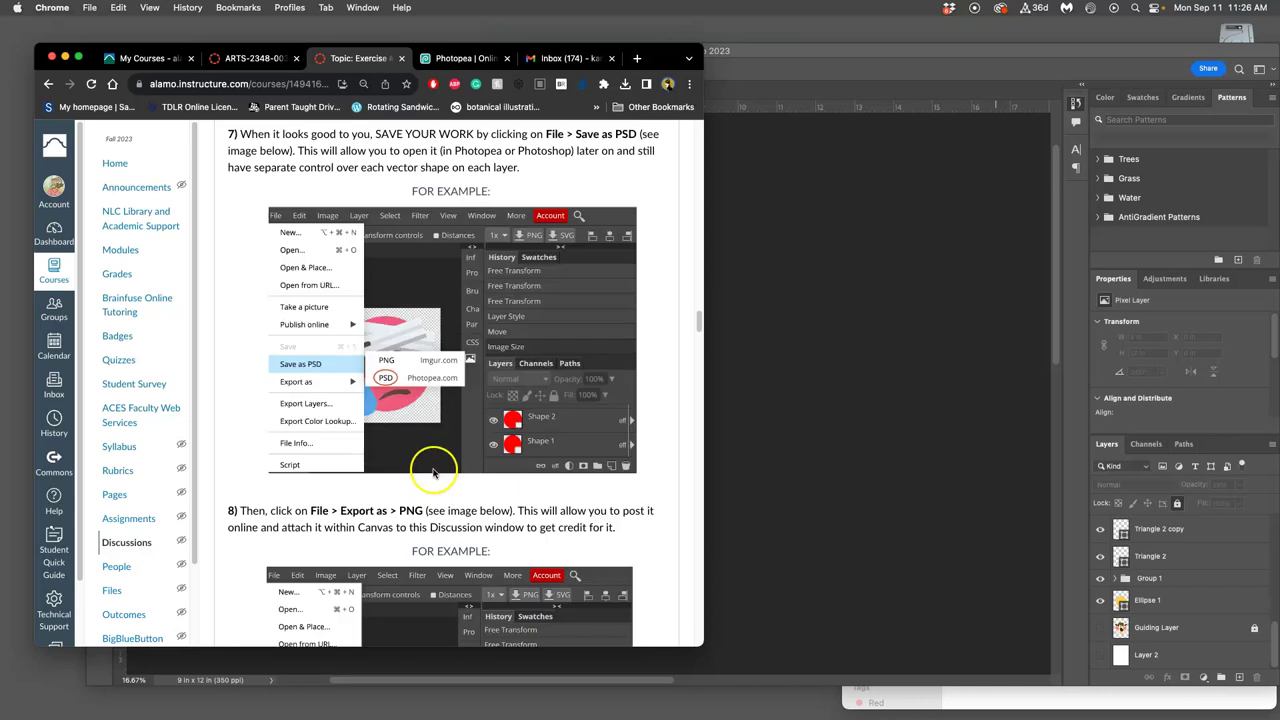
{"action": "scroll", "coordinate": [433, 472], "scroll_direction": "down", "scroll_amount": 20}
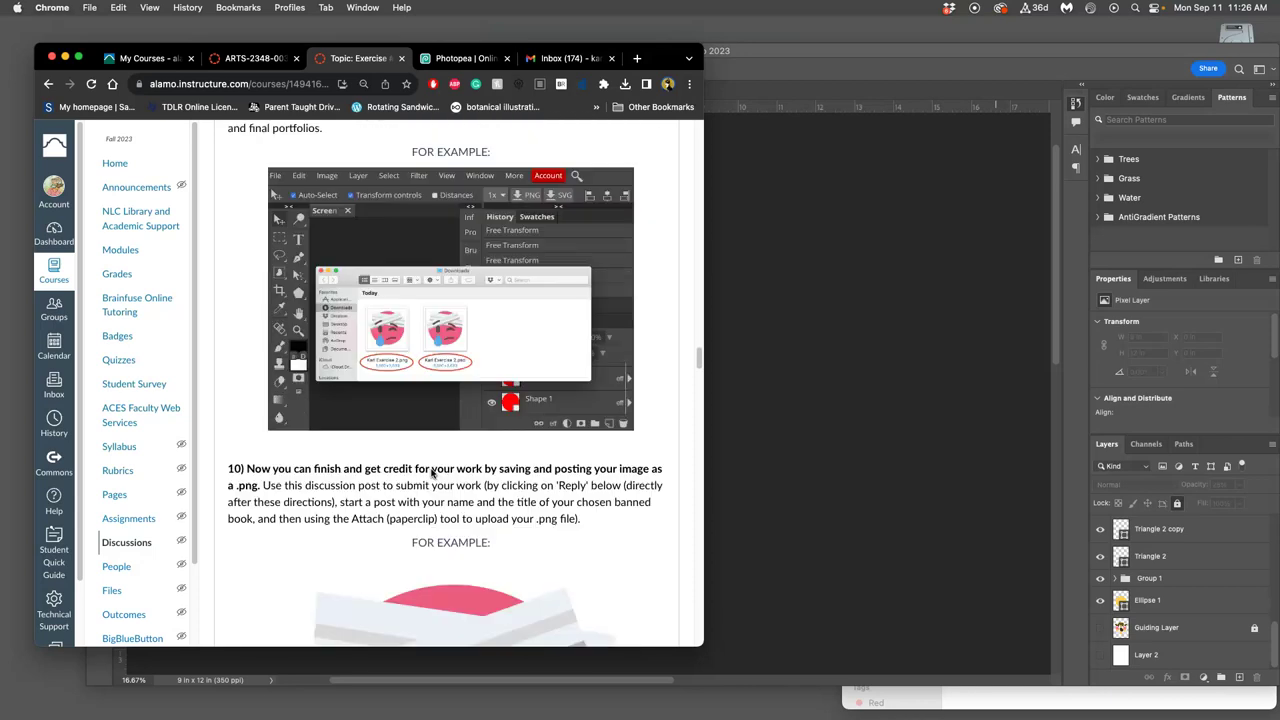
{"action": "scroll", "coordinate": [440, 470], "scroll_direction": "down", "scroll_amount": 7}
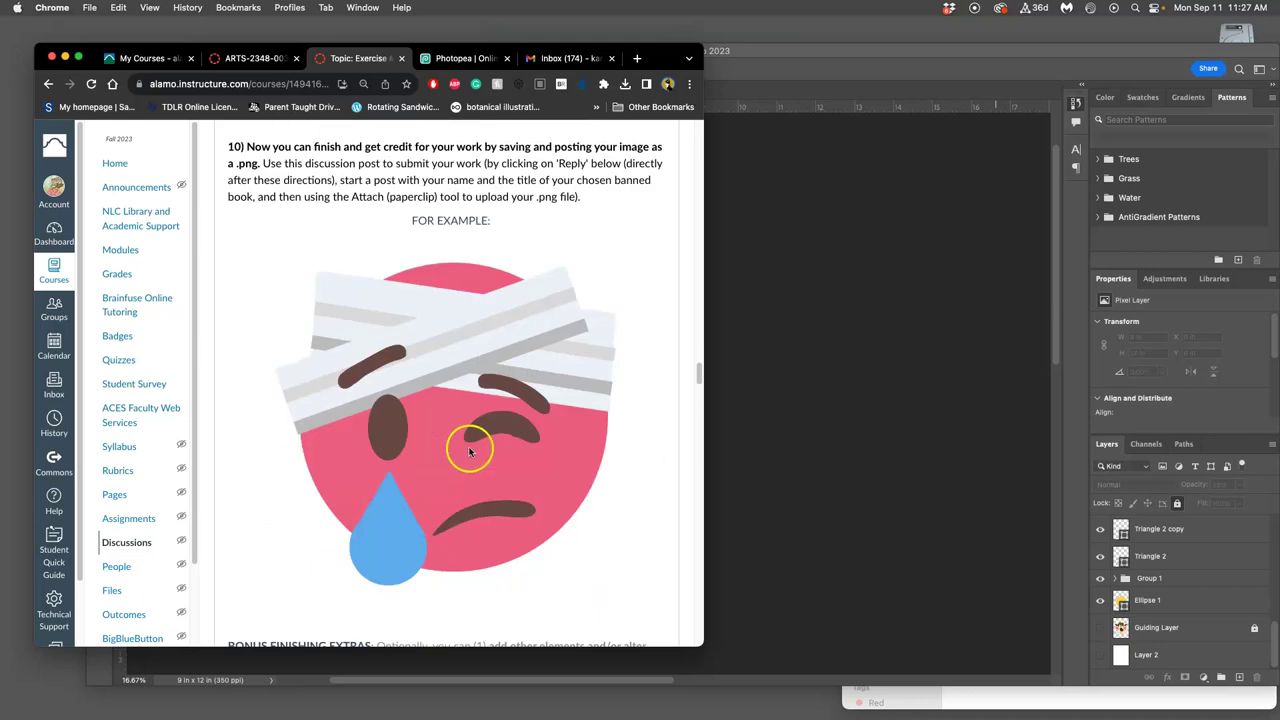
{"action": "scroll", "coordinate": [466, 452], "scroll_direction": "down", "scroll_amount": 3}
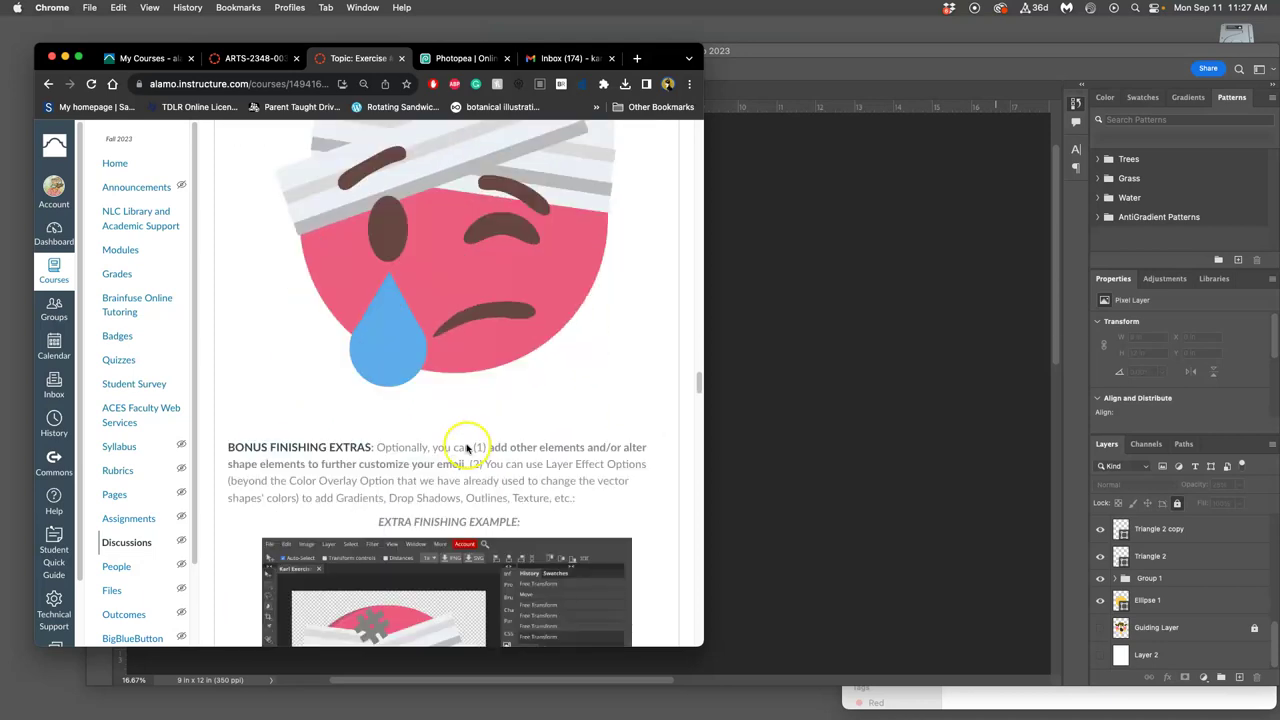
{"action": "scroll", "coordinate": [466, 452], "scroll_direction": "up", "scroll_amount": 1}
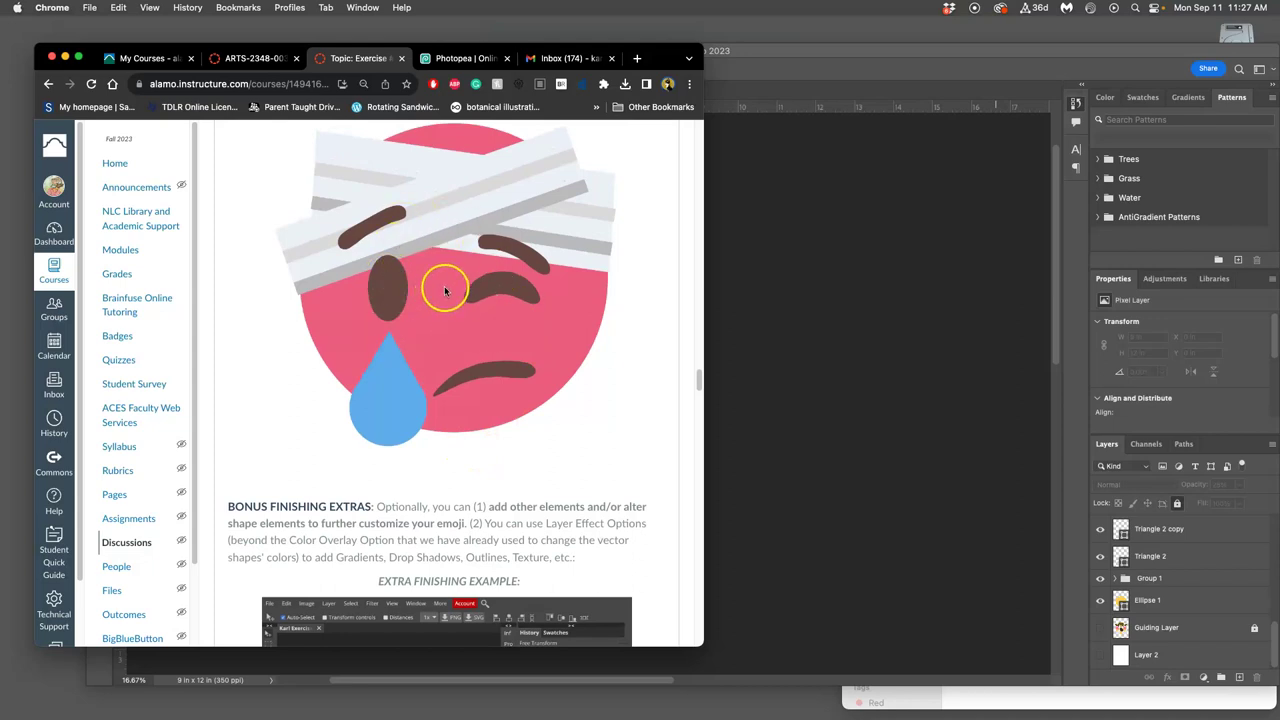
{"action": "scroll", "coordinate": [463, 292], "scroll_direction": "down", "scroll_amount": 20}
{"action": "scroll", "coordinate": [463, 292], "scroll_direction": "down", "scroll_amount": 20}
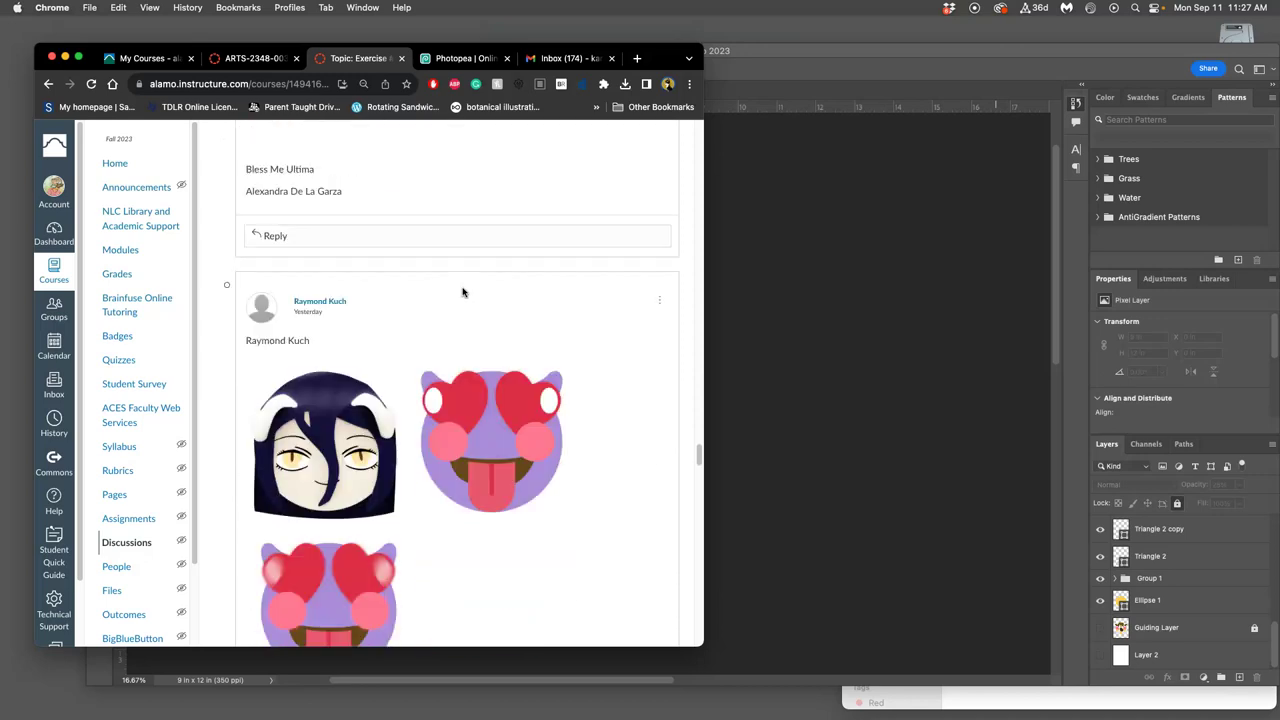
{"action": "scroll", "coordinate": [463, 292], "scroll_direction": "down", "scroll_amount": 20}
{"action": "scroll", "coordinate": [463, 292], "scroll_direction": "up", "scroll_amount": 5}
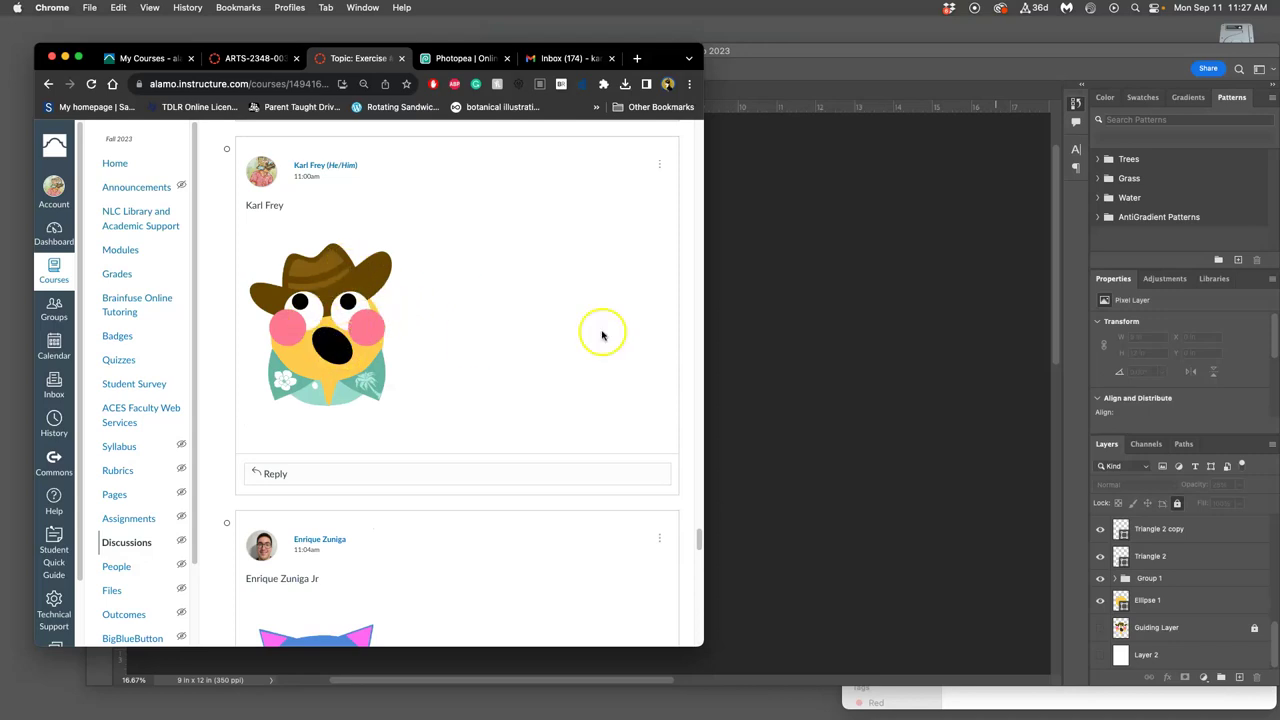
- Look over the Bonus Finishing Extras example screenshots in Canvas, then go back to the emoji document
{"action": "left_click", "coordinate": [905, 341]}
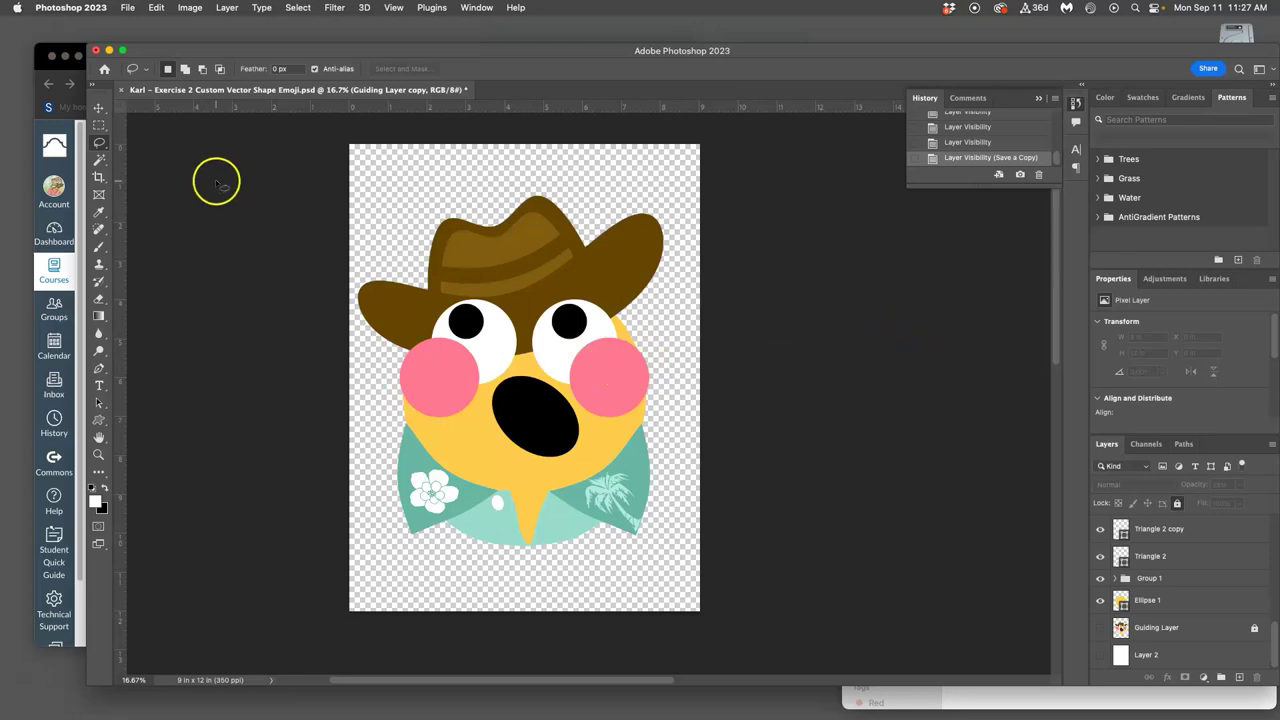
{"action": "left_click", "coordinate": [47, 70]}
{"action": "scroll", "coordinate": [396, 272], "scroll_direction": "up", "scroll_amount": 15}
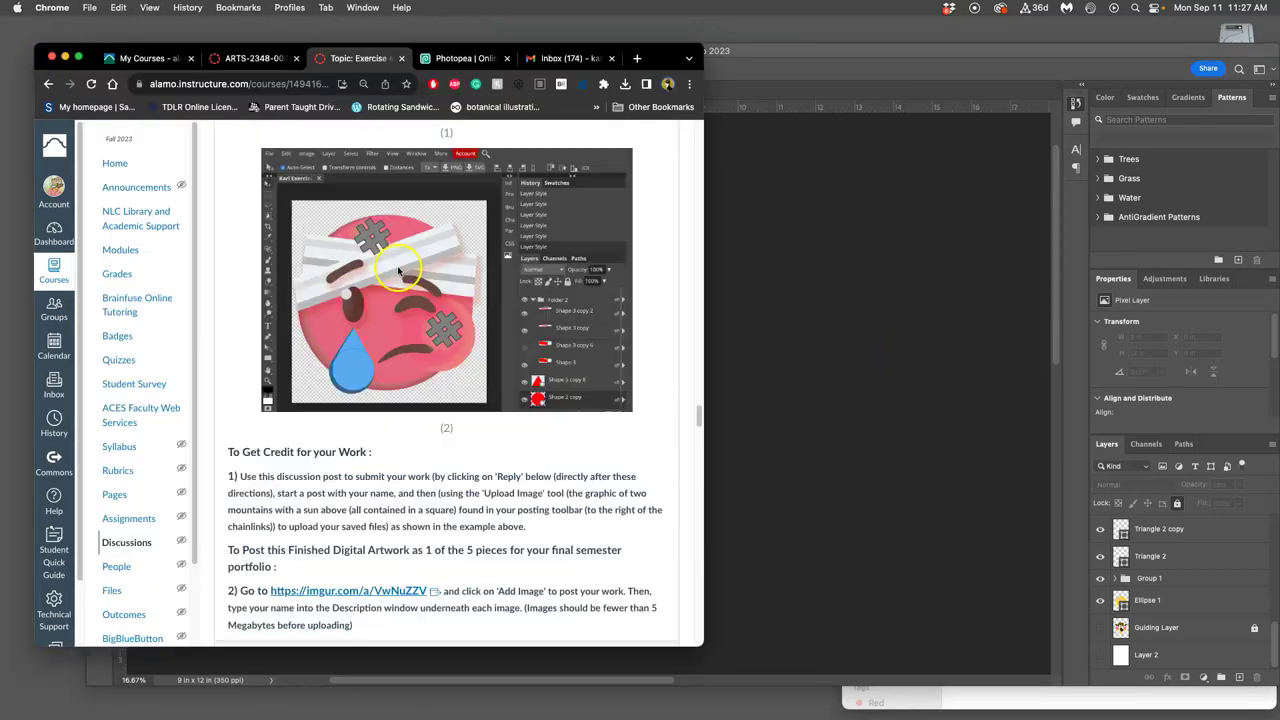
{"action": "scroll", "coordinate": [395, 268], "scroll_direction": "down", "scroll_amount": 3}
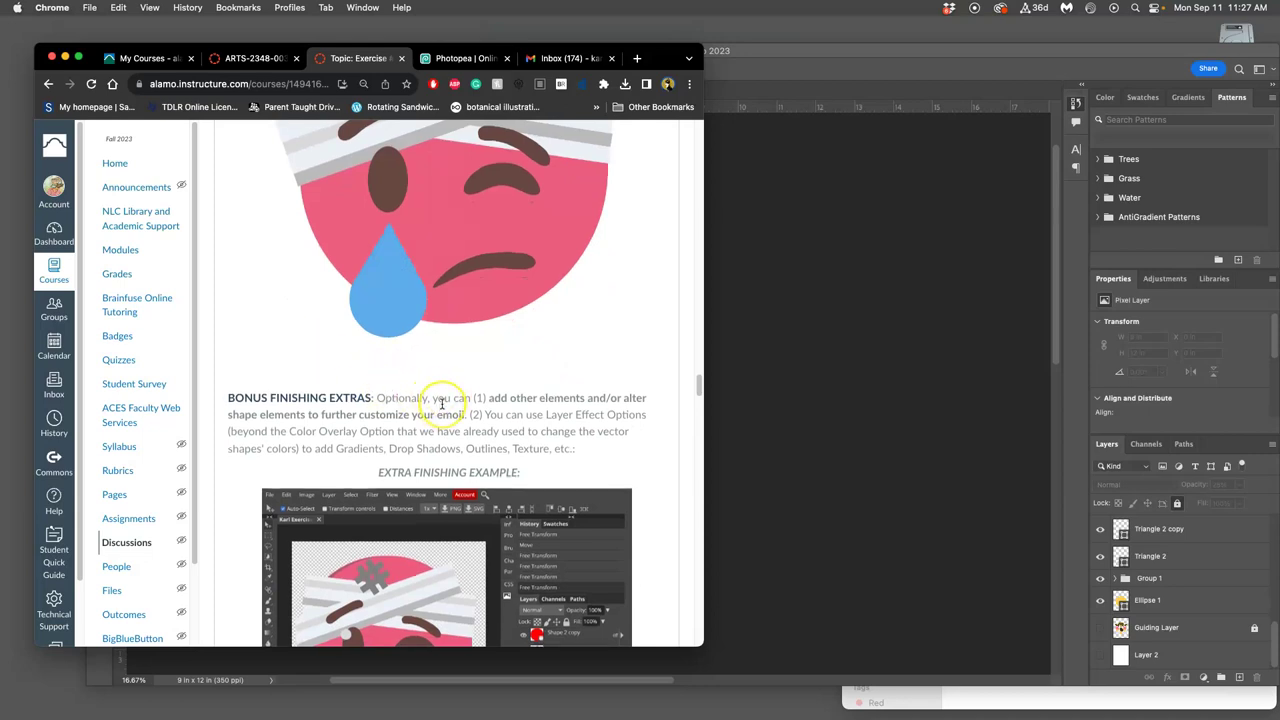
{"action": "scroll", "coordinate": [447, 393], "scroll_direction": "down", "scroll_amount": 2}
{"action": "scroll", "coordinate": [443, 404], "scroll_direction": "down", "scroll_amount": 1}
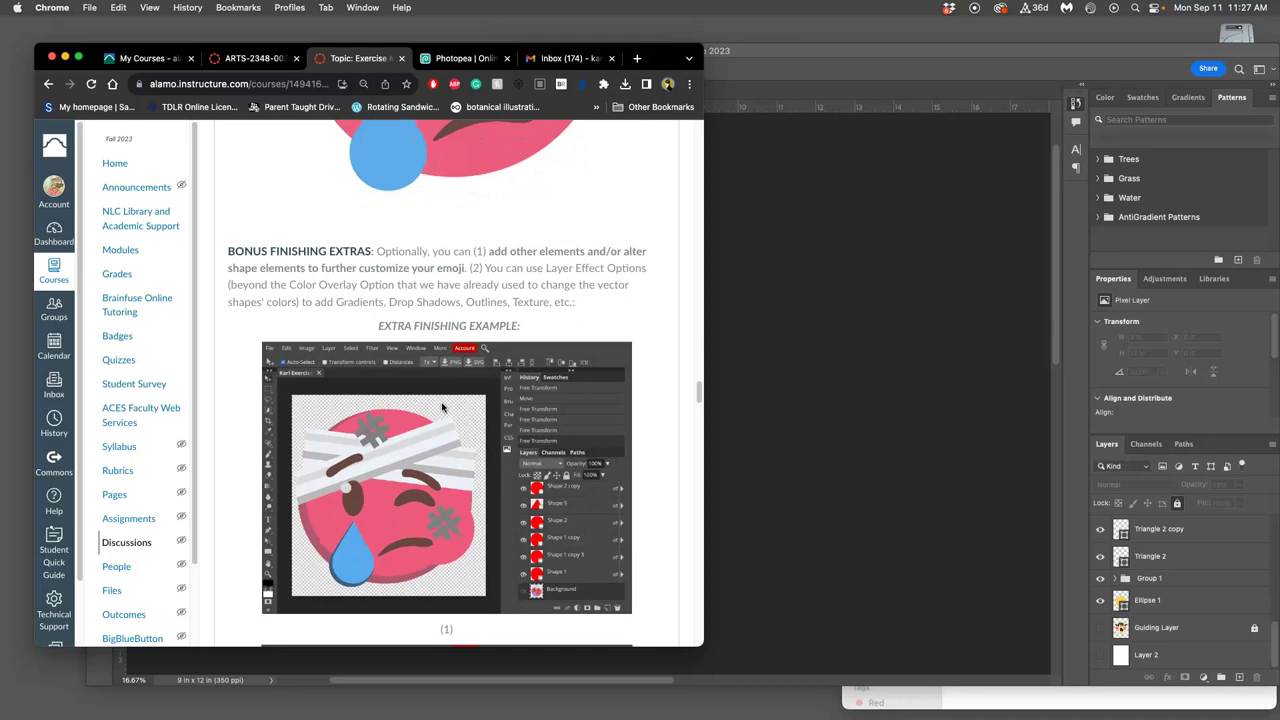
{"action": "scroll", "coordinate": [392, 516], "scroll_direction": "down", "scroll_amount": 5}
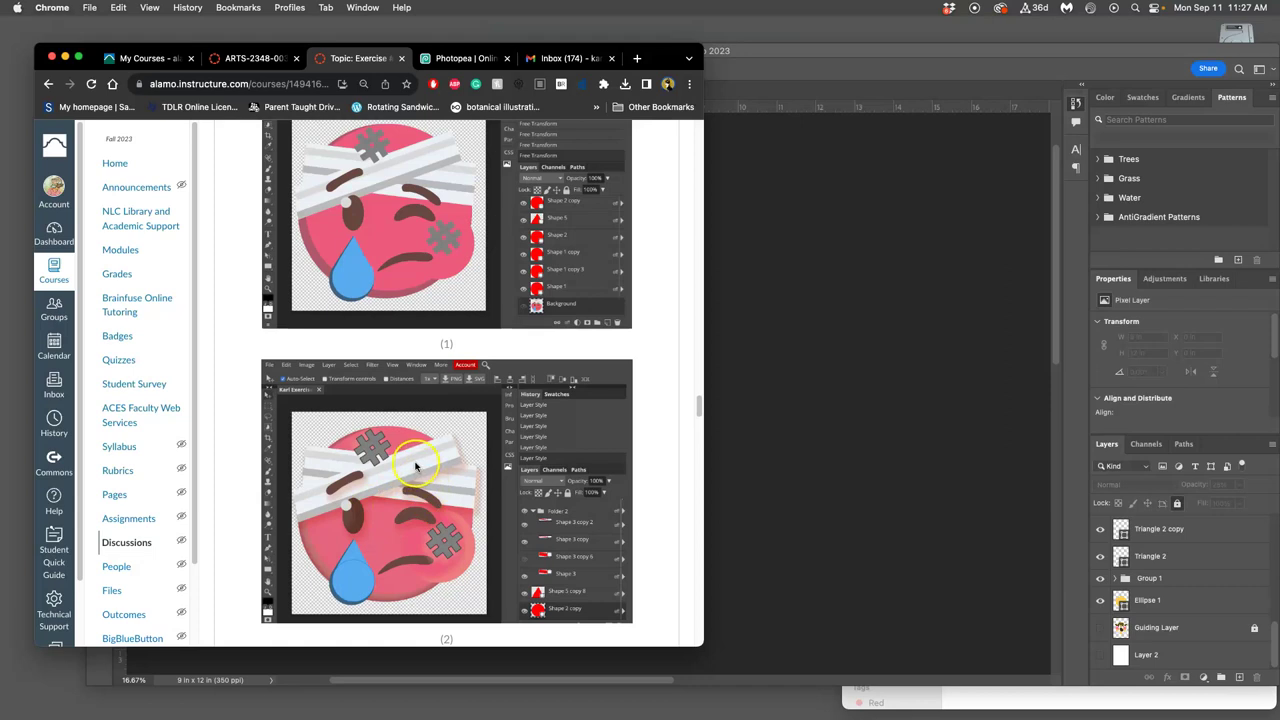
{"action": "left_click", "coordinate": [919, 451]}
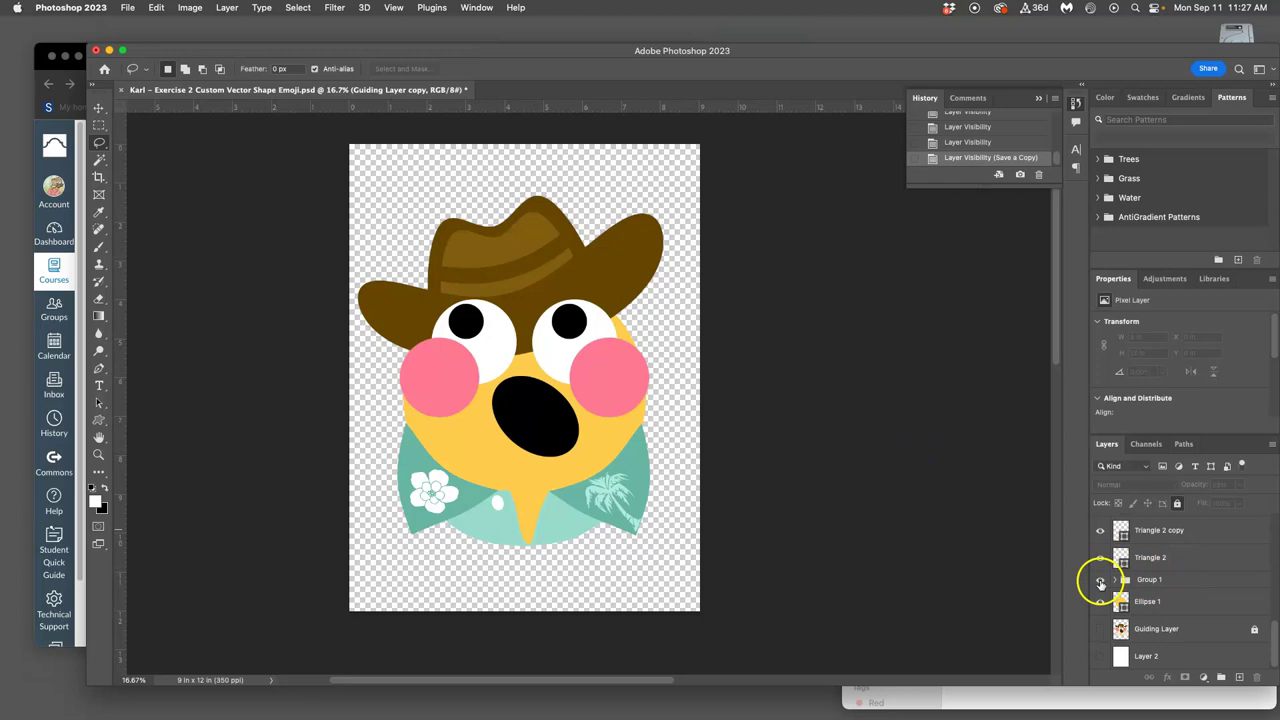
{"action": "left_click", "coordinate": [1100, 581]}
{"action": "left_click", "coordinate": [1101, 581]}
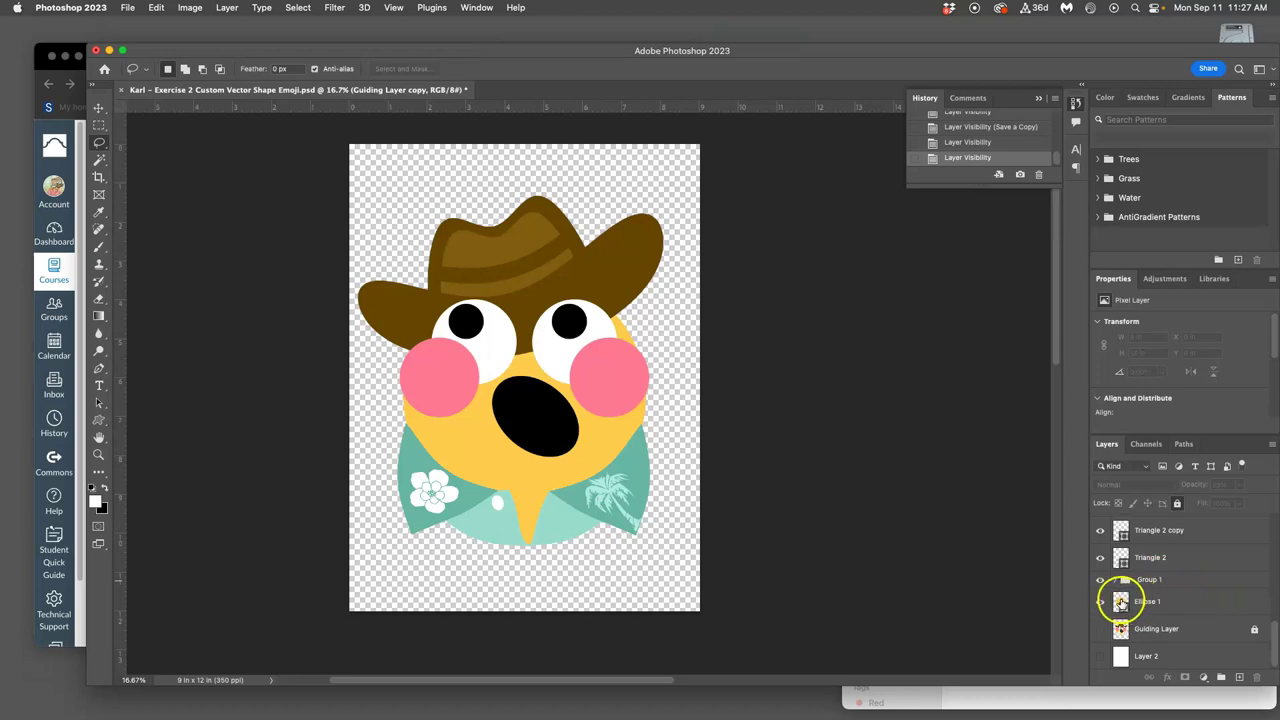
{"action": "double_click", "coordinate": [1120, 601]}
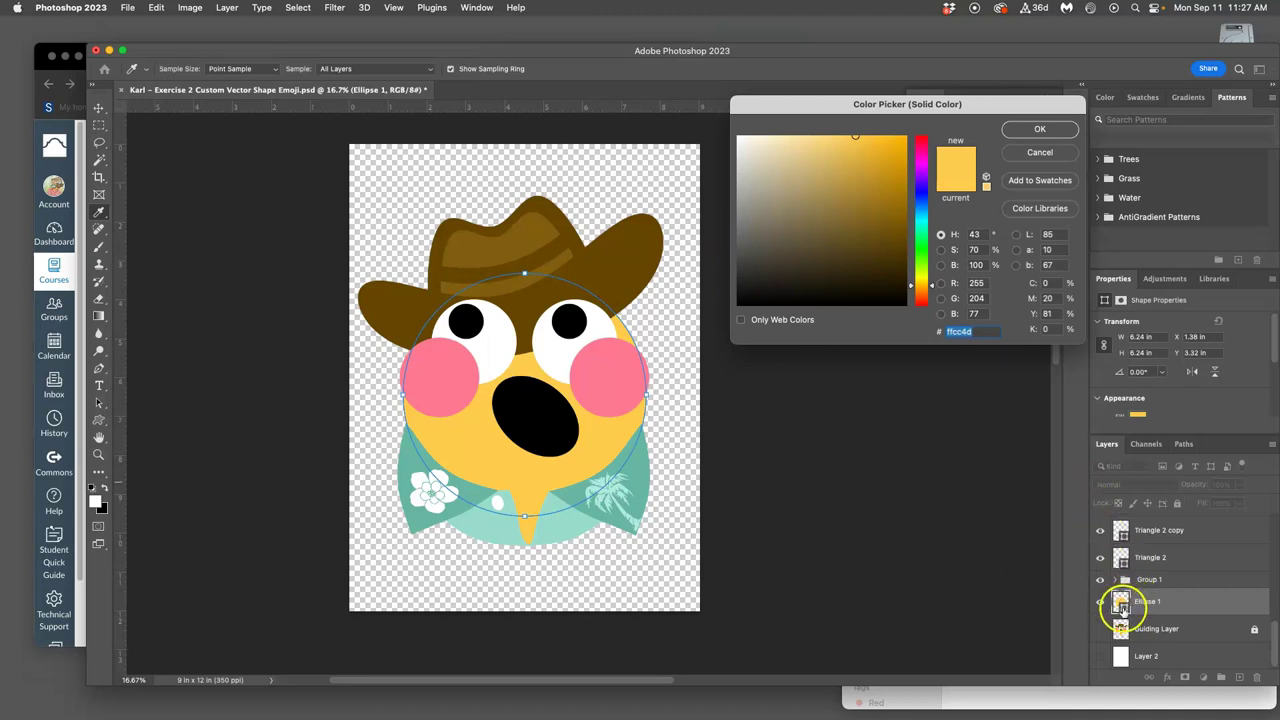
{"action": "left_click", "coordinate": [807, 205]}
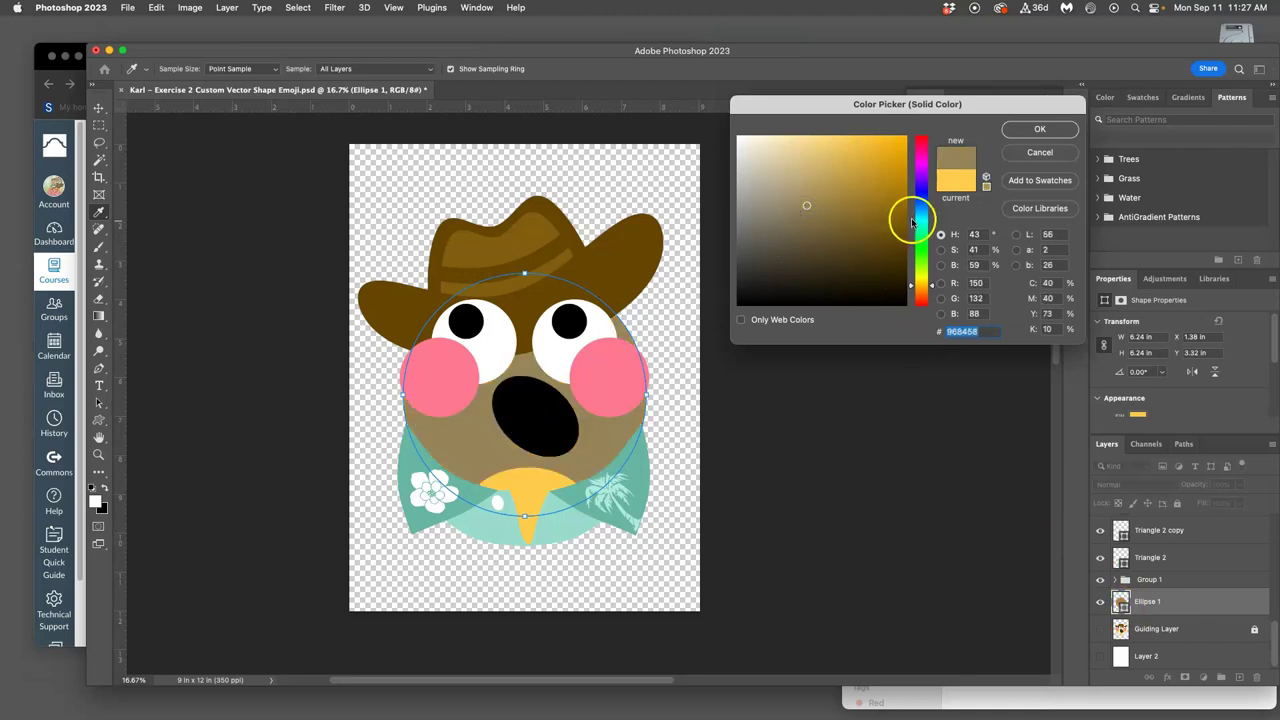
{"action": "left_click", "coordinate": [919, 212]}
{"action": "left_click", "coordinate": [873, 237]}
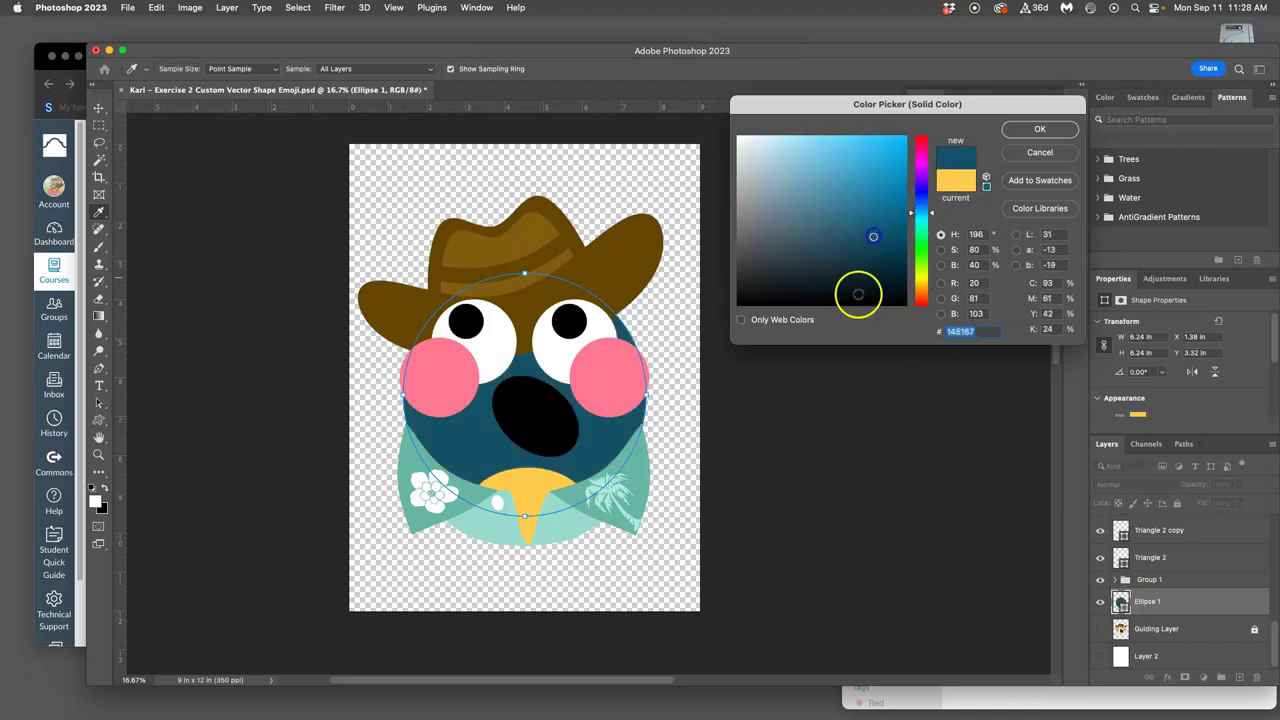
{"action": "left_click", "coordinate": [535, 497]}
{"action": "left_click", "coordinate": [1024, 133]}
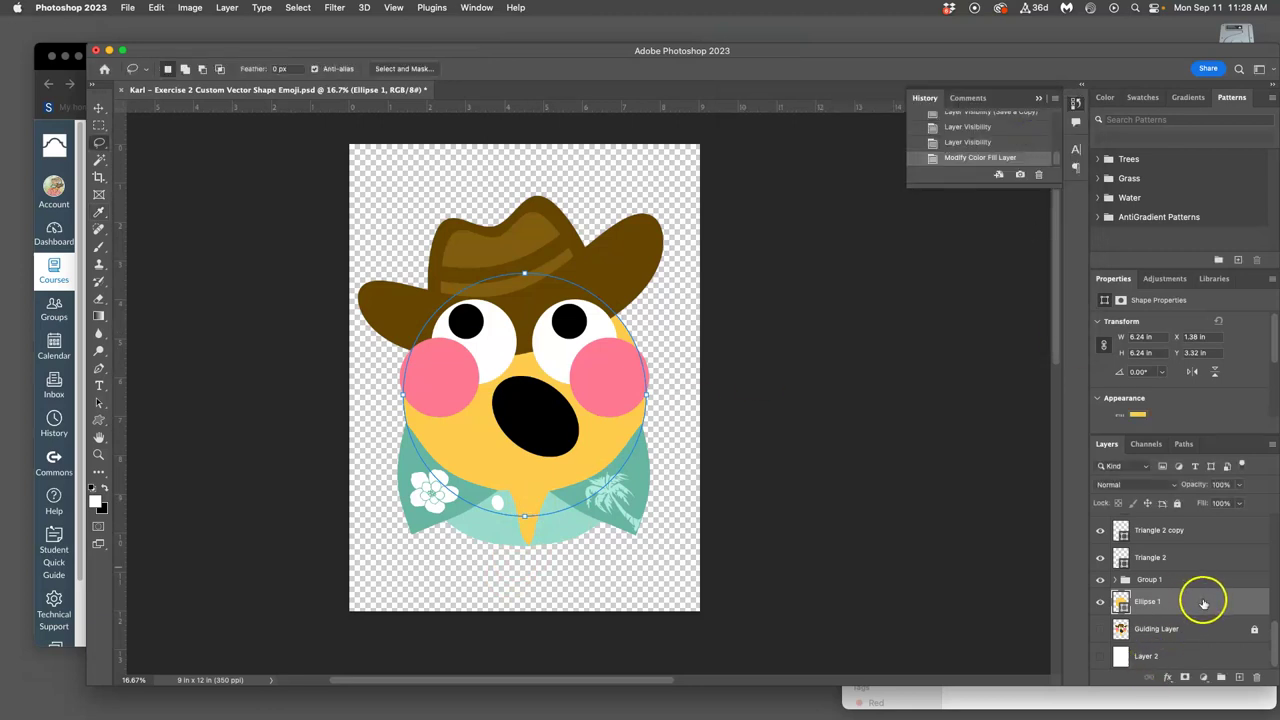
- Open the Layer Style dialog for the Ellipse 1 face layer at Blending Options
{"action": "left_click", "coordinate": [1203, 602]}
{"action": "left_click_drag", "start_coordinate": [1182, 604], "coordinate": [1098, 598]}
{"action": "left_click", "coordinate": [1100, 601]}
{"action": "left_click", "coordinate": [1100, 601]}
{"action": "left_click", "coordinate": [1233, 605]}
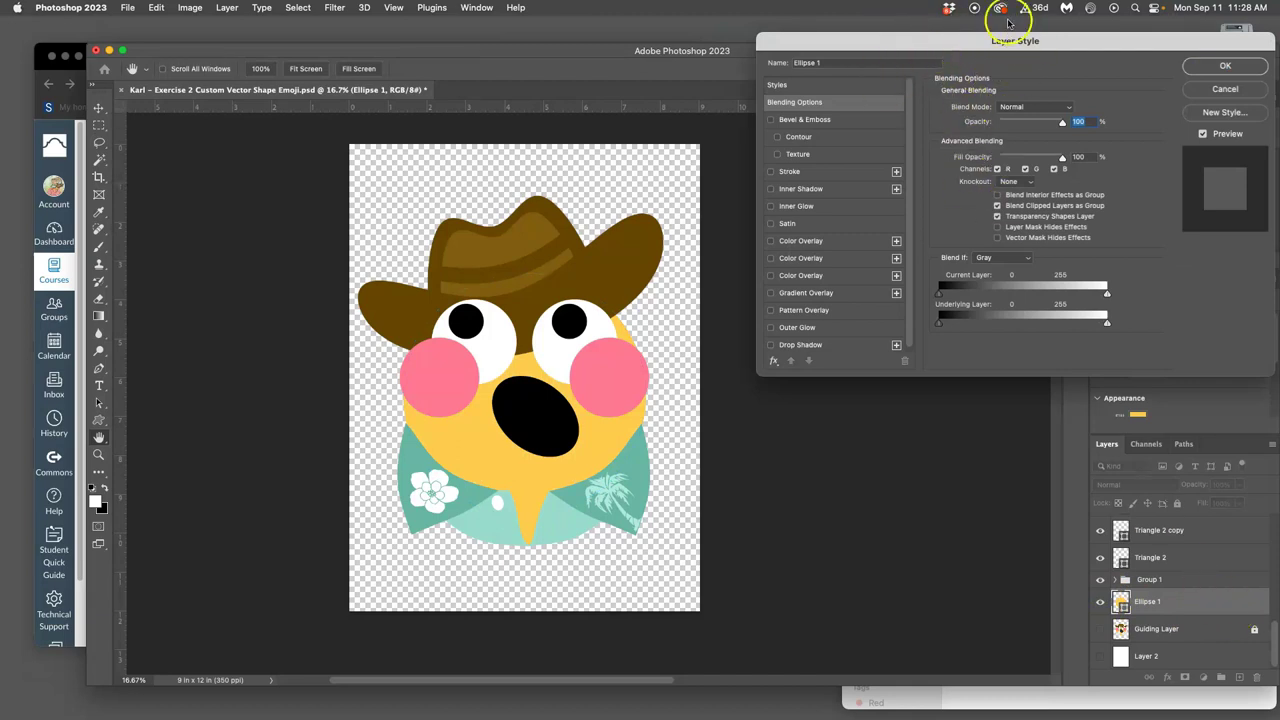
{"action": "left_click_drag", "start_coordinate": [970, 40], "coordinate": [928, 84]}
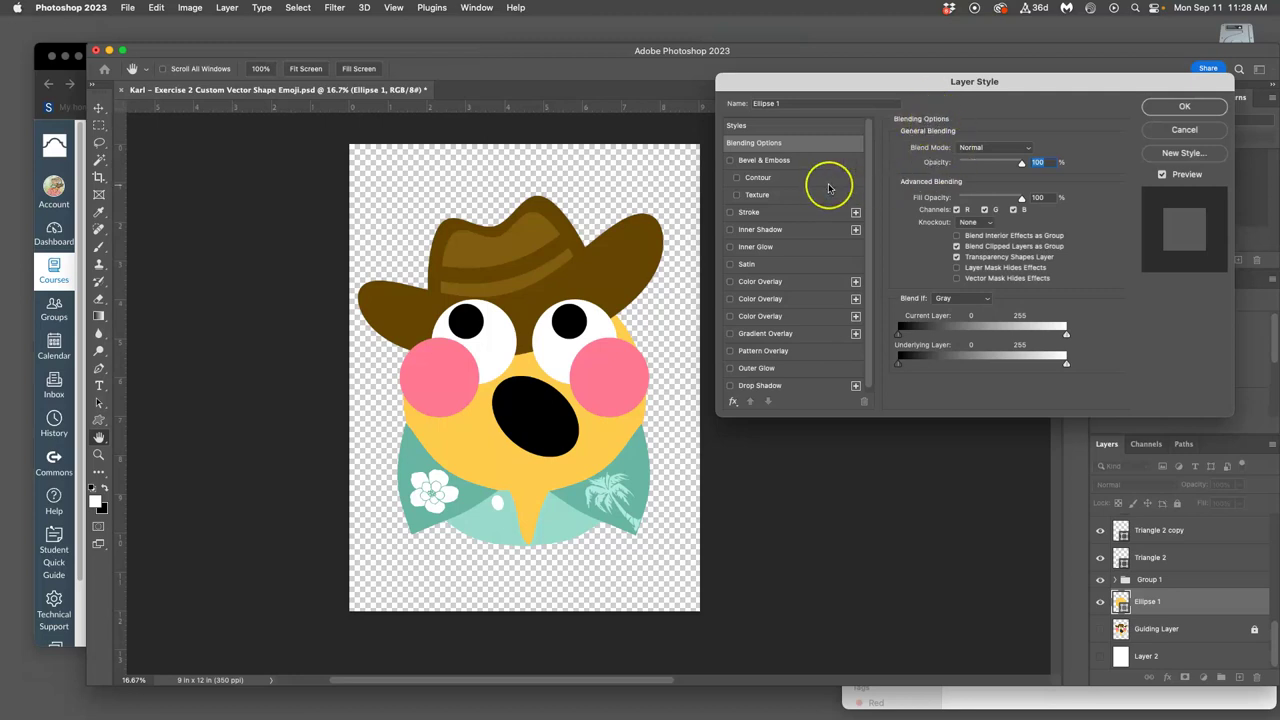
{"action": "scroll", "coordinate": [828, 188], "scroll_direction": "down", "scroll_amount": 1}
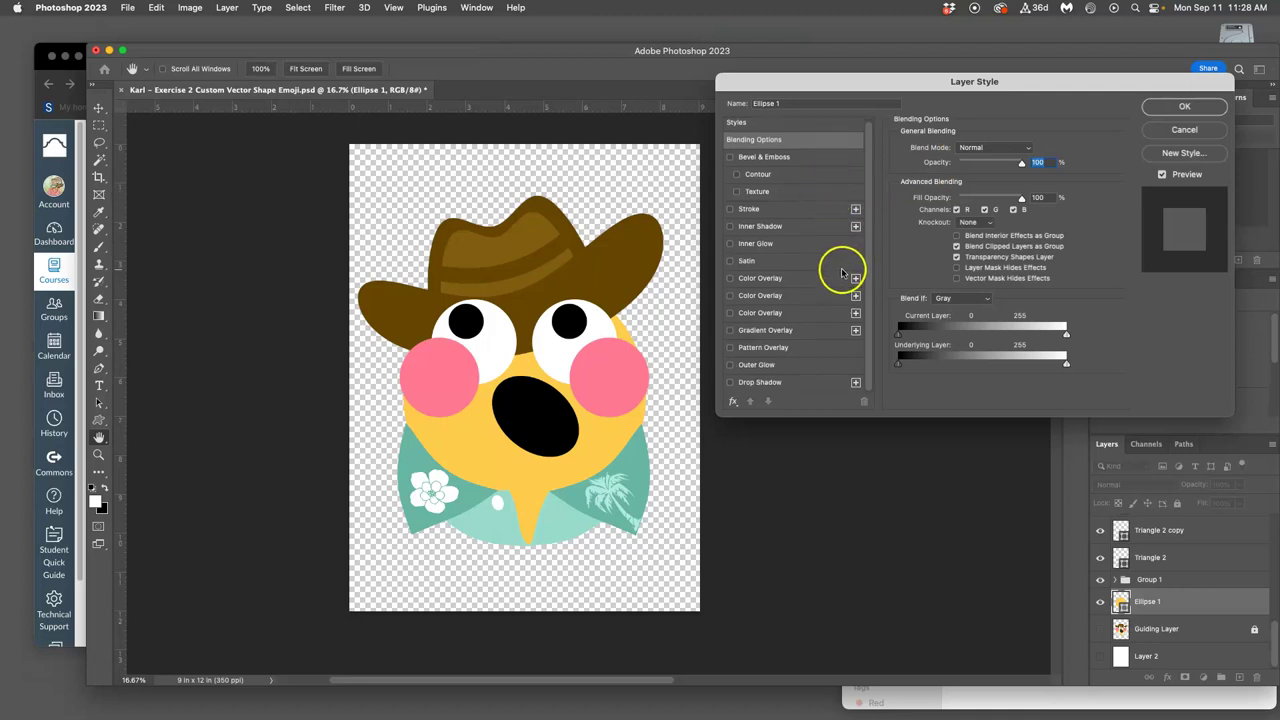
- Delete the extra Color Overlay entries from Ellipse 1, leaving a single Color Overlay
{"action": "left_click", "coordinate": [730, 314]}
{"action": "left_click", "coordinate": [730, 296]}
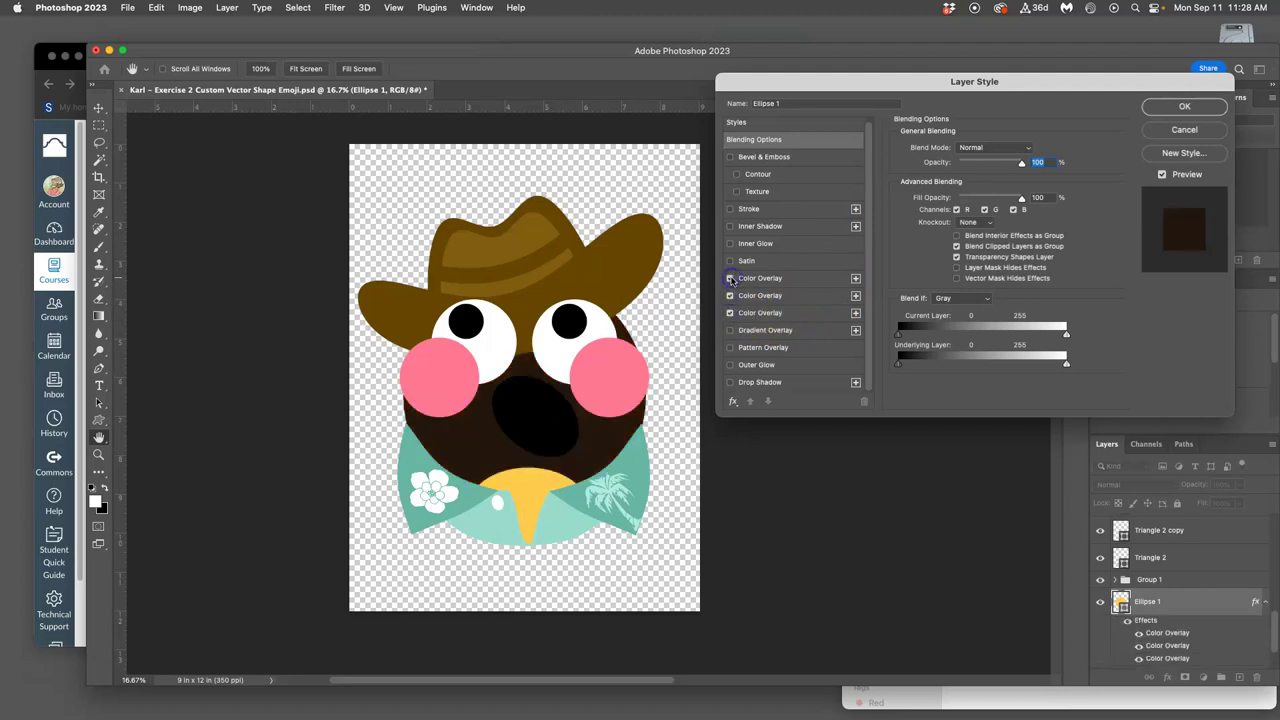
{"action": "left_click", "coordinate": [730, 296]}
{"action": "left_click", "coordinate": [730, 313]}
{"action": "left_click", "coordinate": [788, 313]}
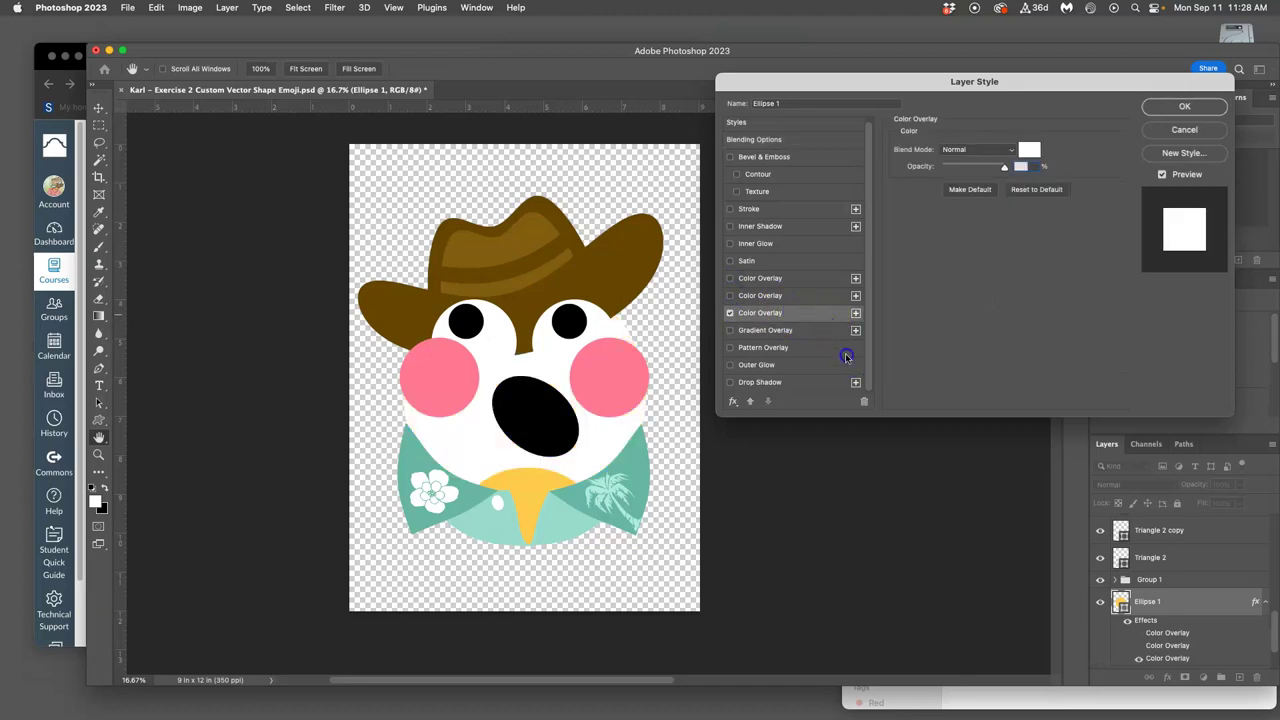
{"action": "left_click", "coordinate": [865, 405]}
{"action": "left_click", "coordinate": [823, 299]}
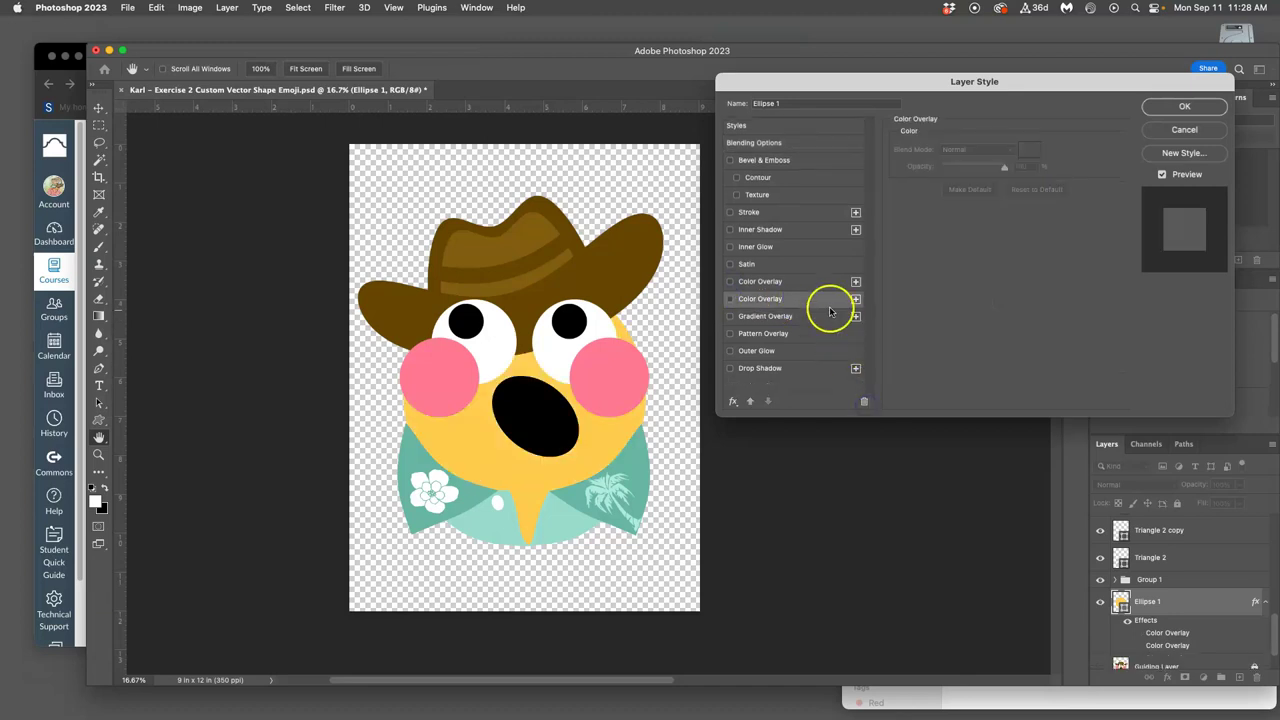
{"action": "left_click", "coordinate": [865, 405]}
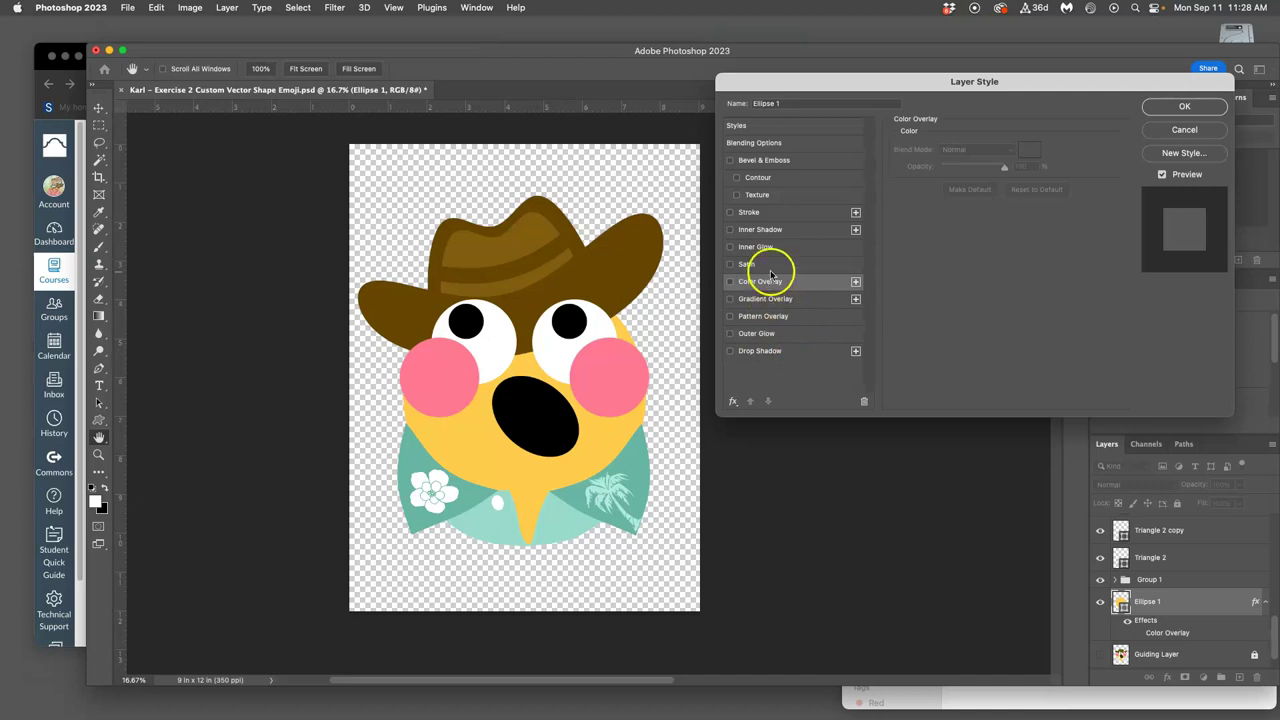
- Enable Ellipse 1's dark-brown Color Overlay and set its opacity to about 44%
{"action": "left_click", "coordinate": [730, 283]}
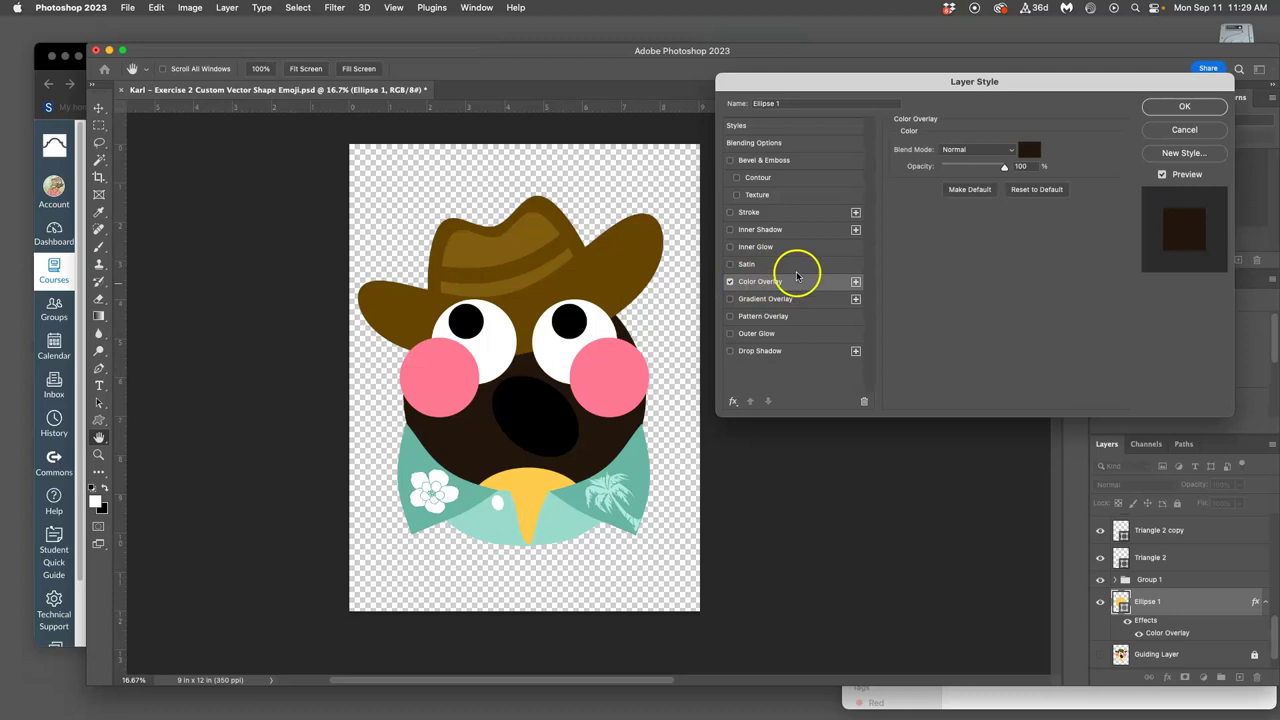
{"action": "mouse_move", "coordinate": [1001, 169]}
{"action": "left_mouse_down"}
{"action": "mouse_move", "coordinate": [955, 167]}
{"action": "mouse_move", "coordinate": [977, 167]}
{"action": "left_mouse_up"}
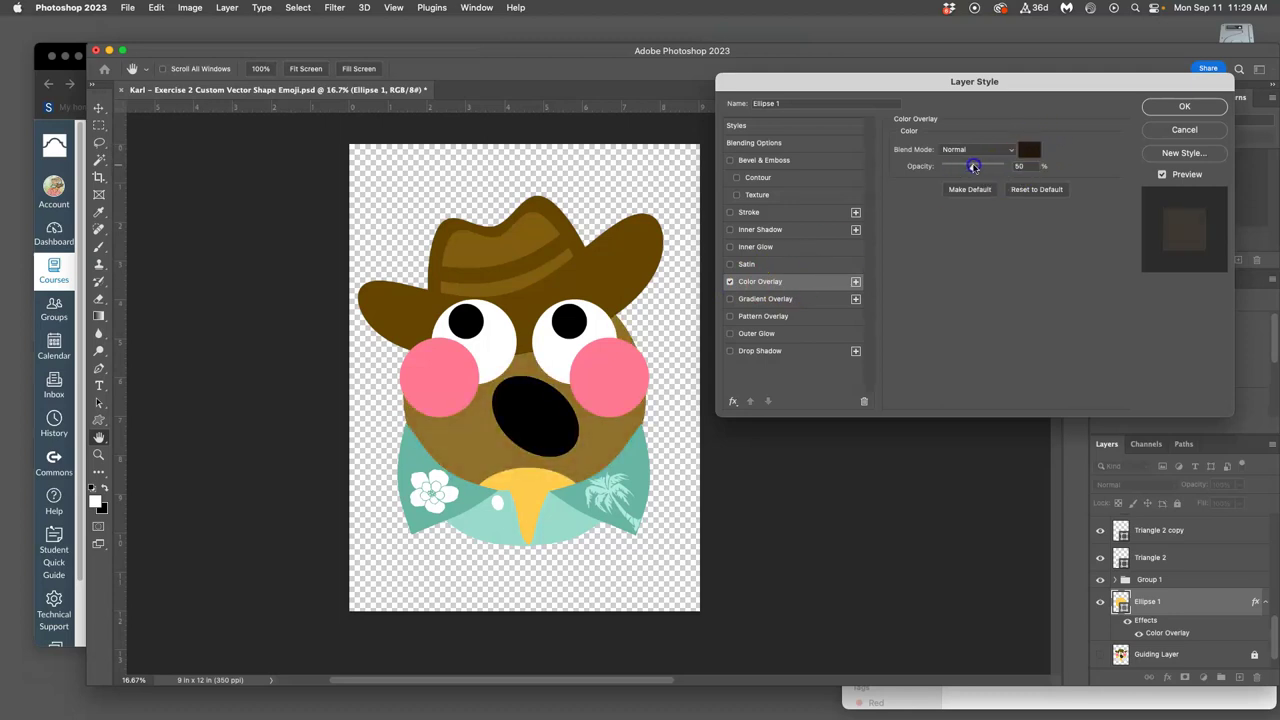
{"action": "left_click_drag", "start_coordinate": [973, 167], "coordinate": [1020, 166]}
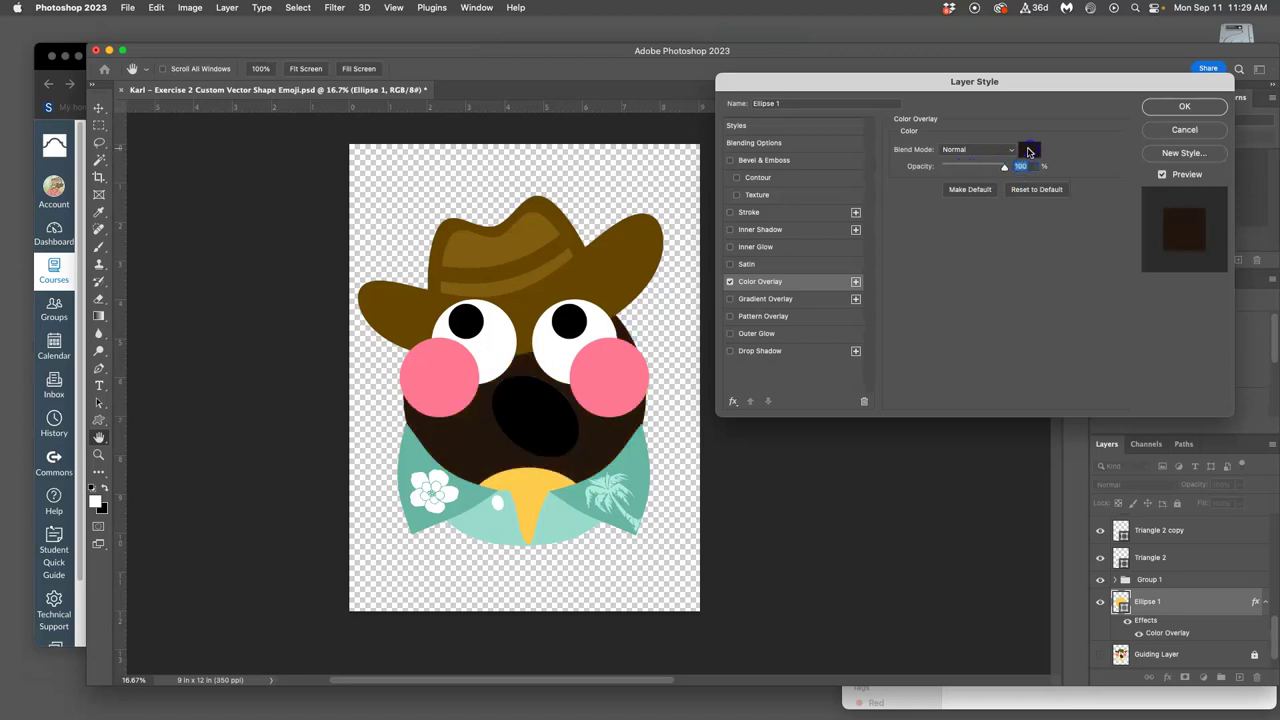
{"action": "left_click", "coordinate": [1033, 151]}
{"action": "left_click_drag", "start_coordinate": [1008, 167], "coordinate": [968, 168]}
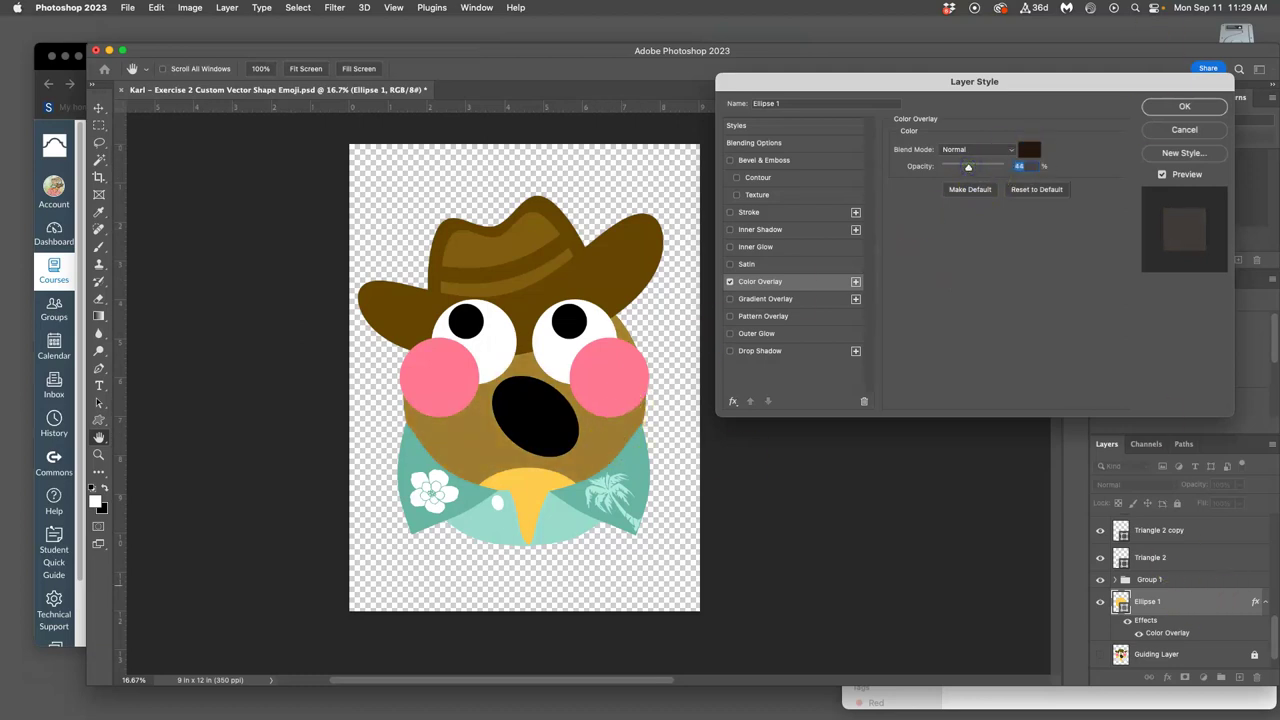
- Confirm the brown Color Overlay with OK and check it on Ellipse 1's effects list
{"action": "left_click", "coordinate": [1181, 107]}
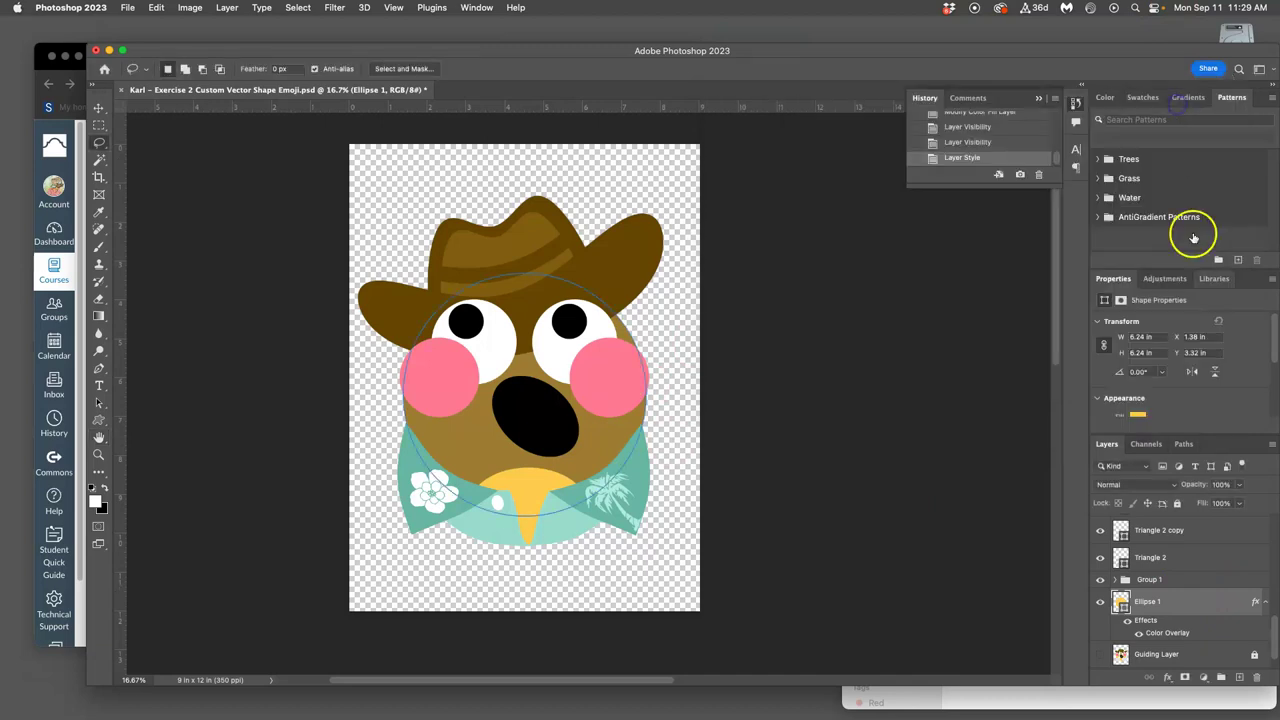
{"action": "left_click", "coordinate": [1127, 621]}
{"action": "left_click", "coordinate": [1127, 621]}
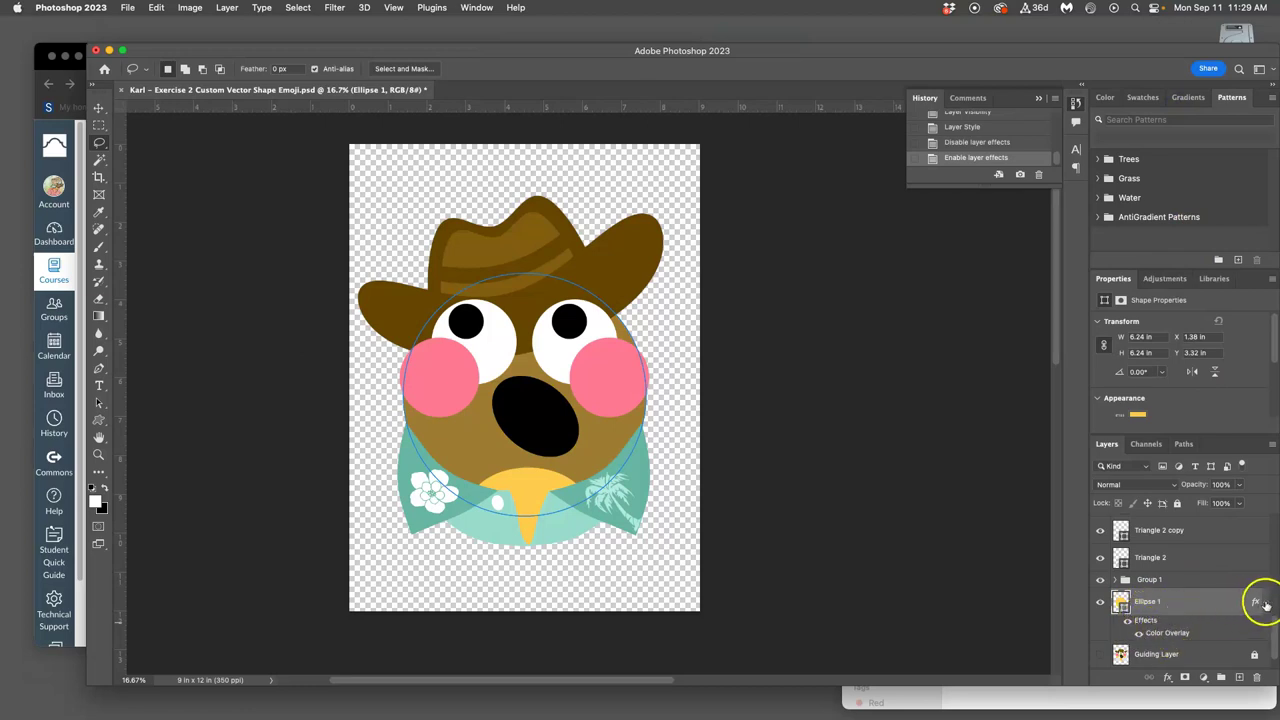
{"action": "left_click", "coordinate": [1264, 603]}
{"action": "left_click", "coordinate": [1264, 603]}
{"action": "left_click", "coordinate": [1264, 603]}
{"action": "left_click", "coordinate": [1264, 604]}
{"action": "left_click", "coordinate": [1264, 604]}
{"action": "left_click", "coordinate": [1264, 604]}
{"action": "left_click", "coordinate": [1264, 603]}
{"action": "left_click", "coordinate": [1264, 603]}
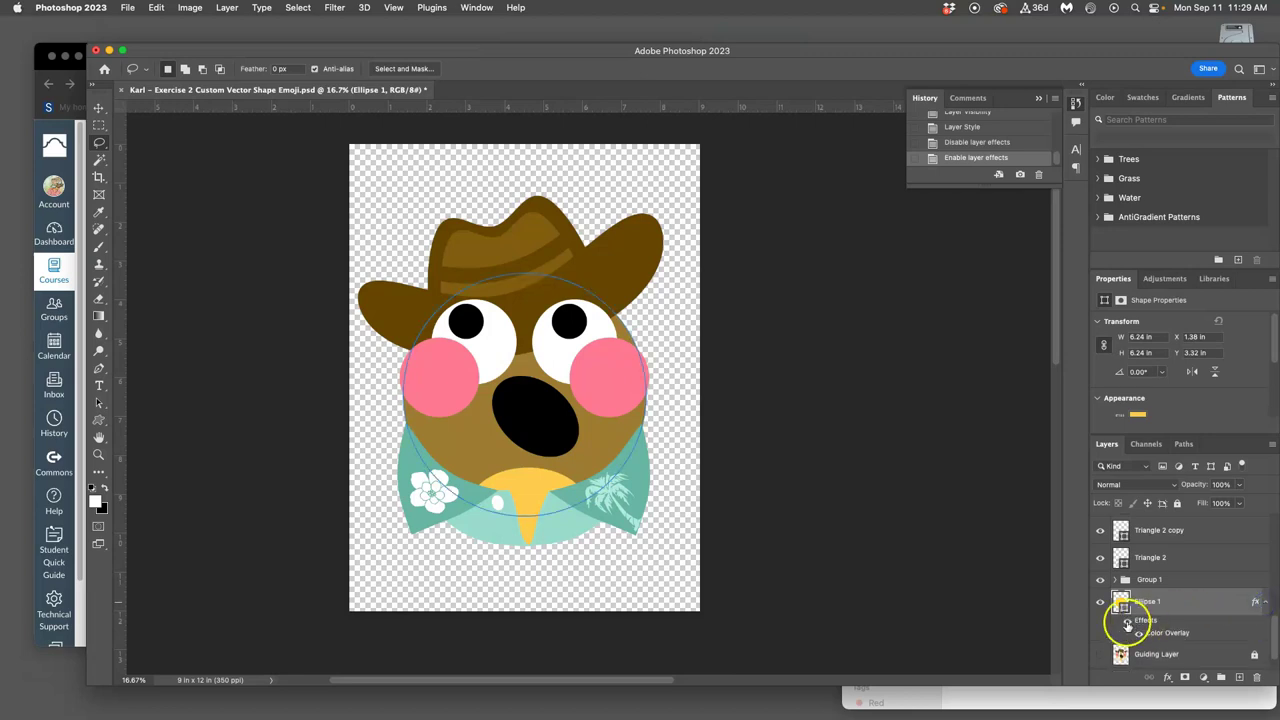
- Turn off the brown Color Overlay on Ellipse 1
{"action": "left_click", "coordinate": [1127, 621]}
{"action": "left_click", "coordinate": [1127, 621]}
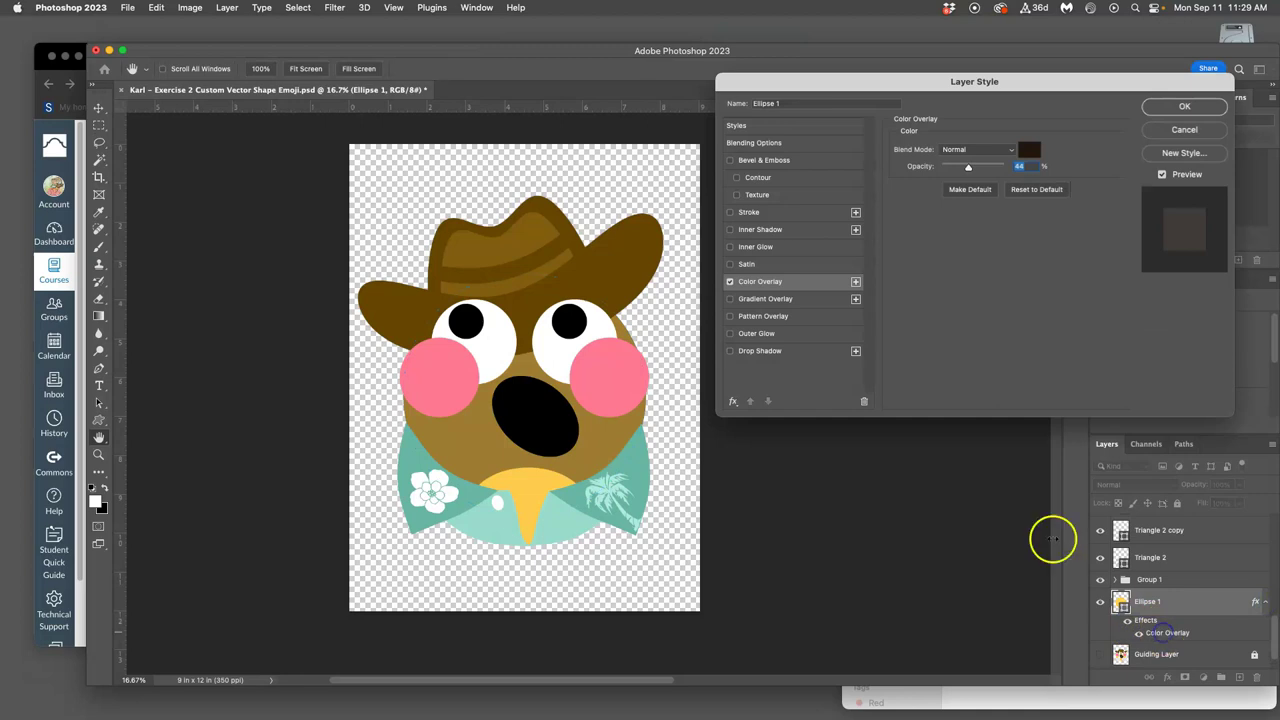
{"action": "left_click", "coordinate": [730, 283]}
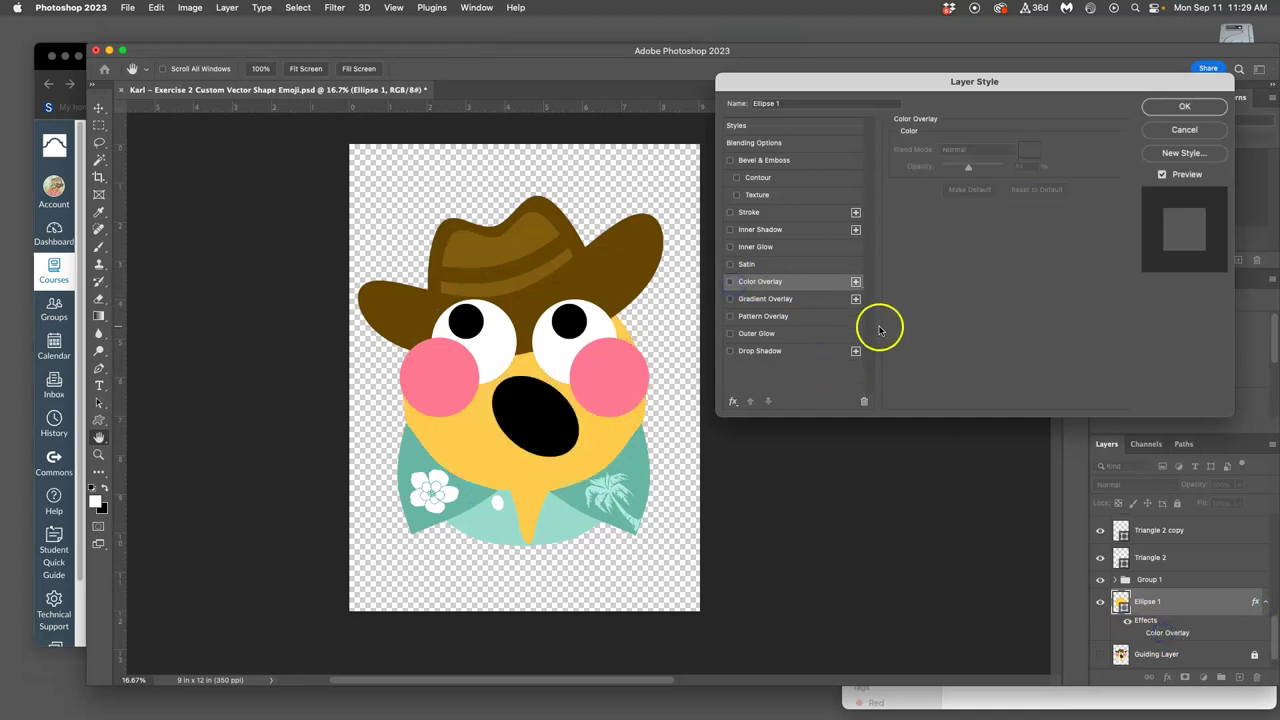
{"action": "left_click", "coordinate": [730, 283]}
{"action": "left_click", "coordinate": [730, 283]}
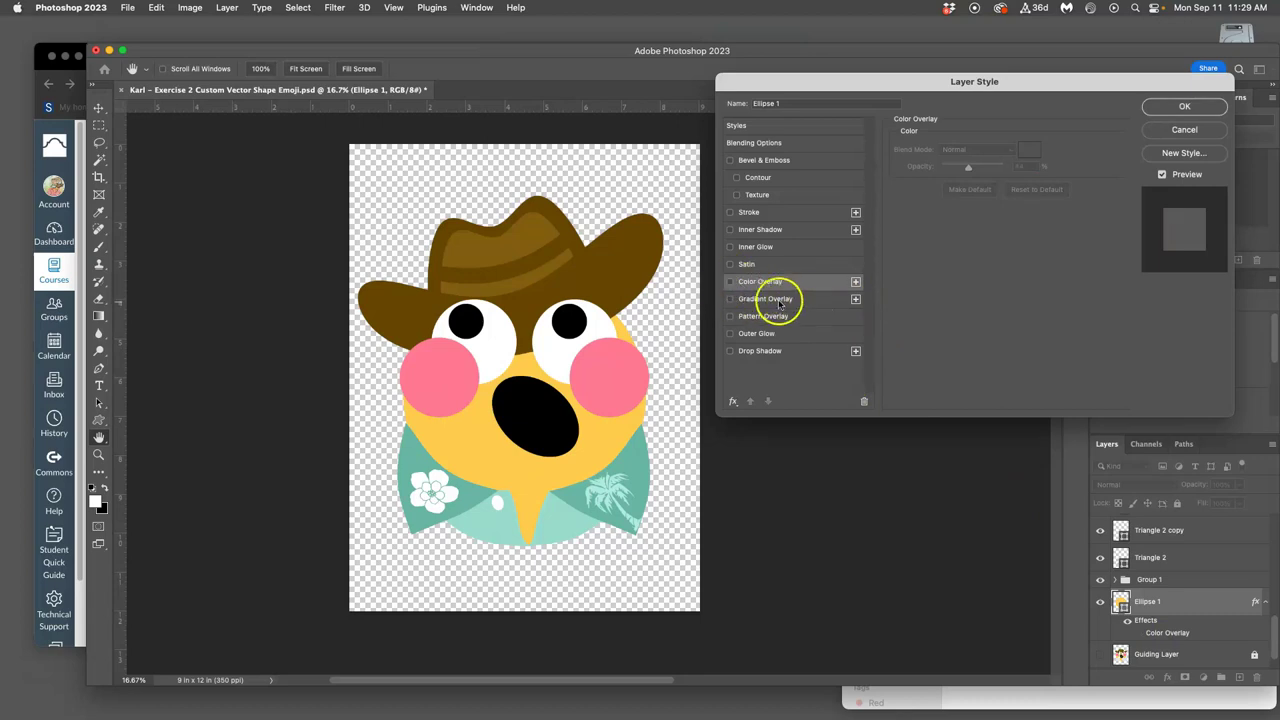
- Add a Gradient Overlay to the face using the black-to-white Basics preset
{"action": "left_click", "coordinate": [730, 299]}
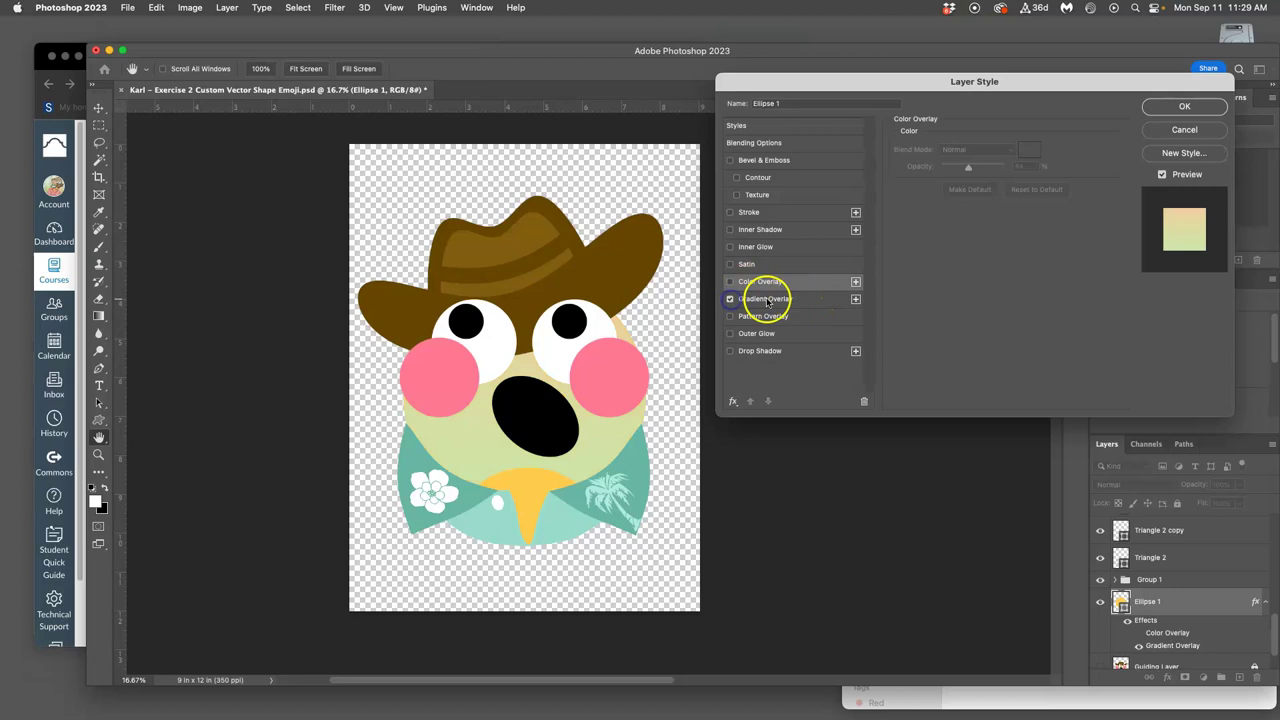
{"action": "left_click", "coordinate": [765, 299]}
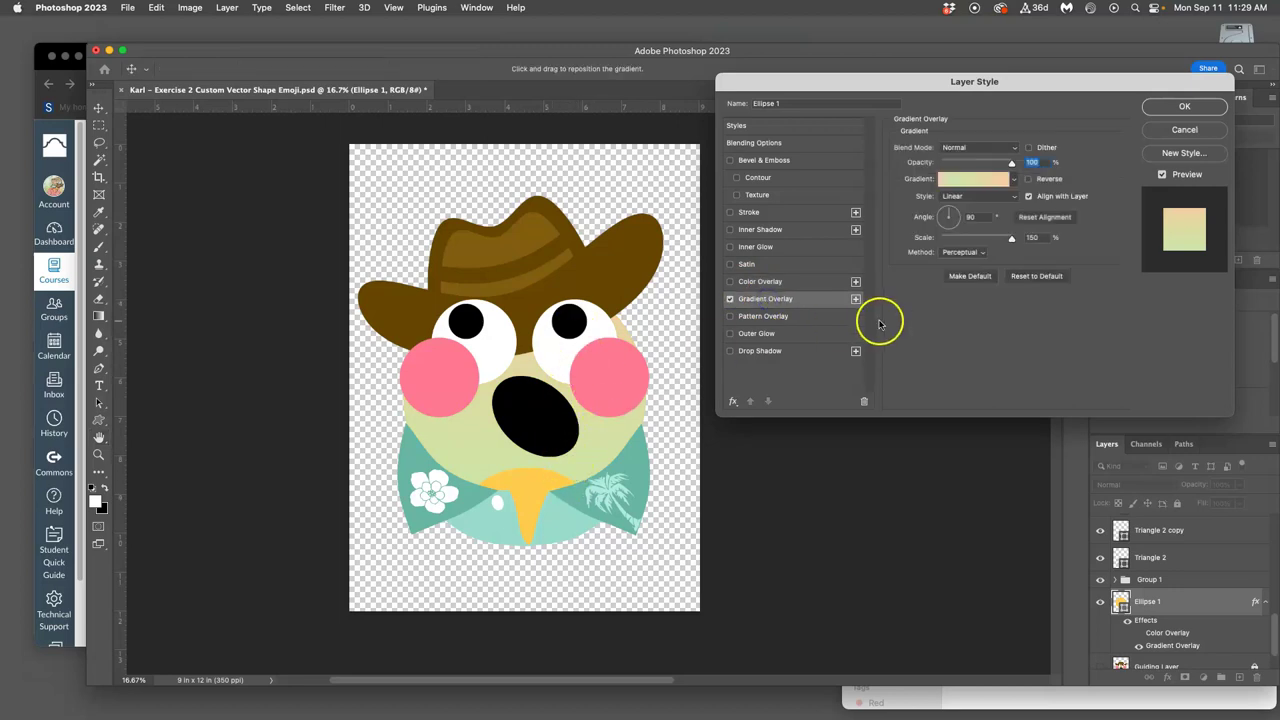
{"action": "left_click", "coordinate": [985, 179]}
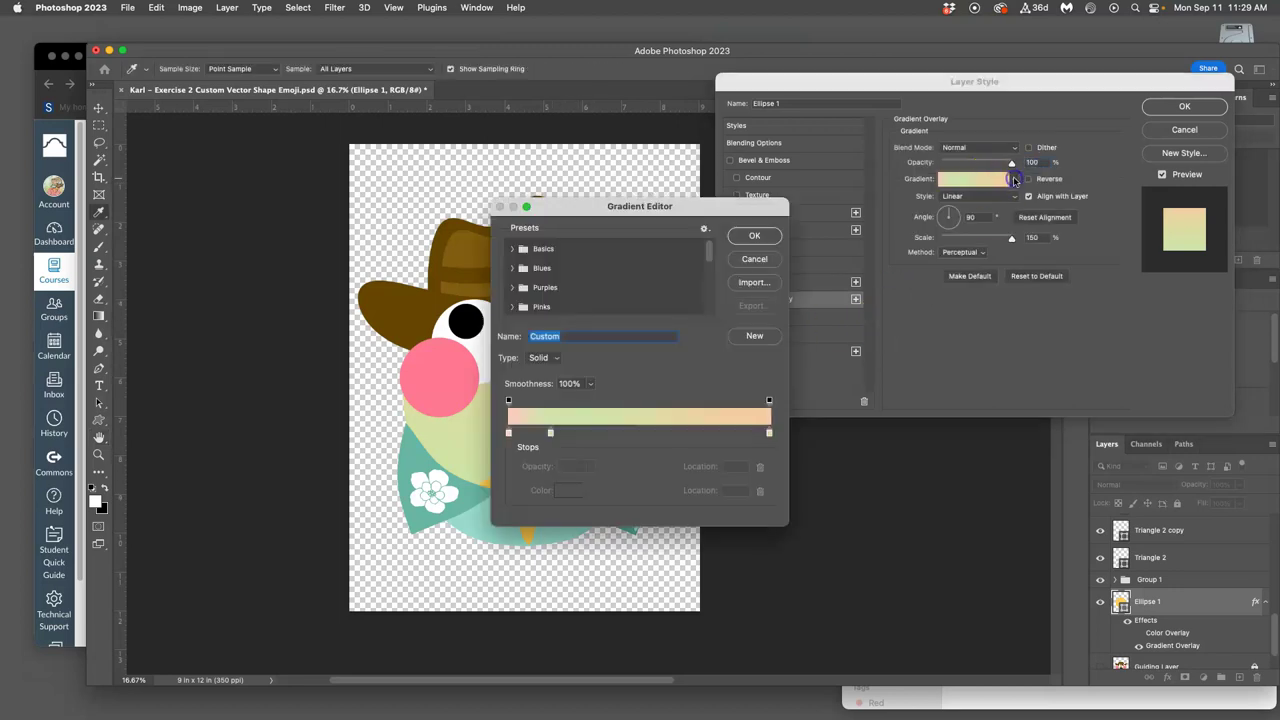
{"action": "left_click", "coordinate": [754, 236]}
{"action": "left_click", "coordinate": [1015, 181]}
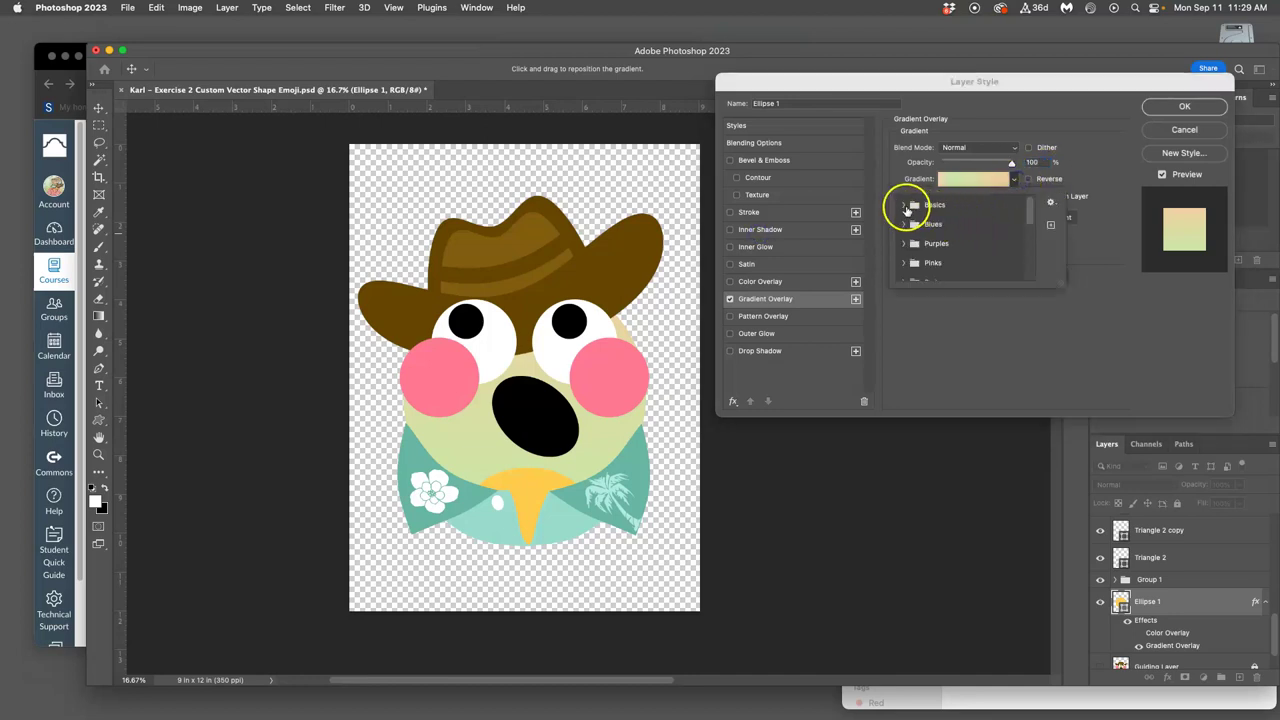
{"action": "left_click", "coordinate": [905, 206]}
{"action": "left_click", "coordinate": [920, 224]}
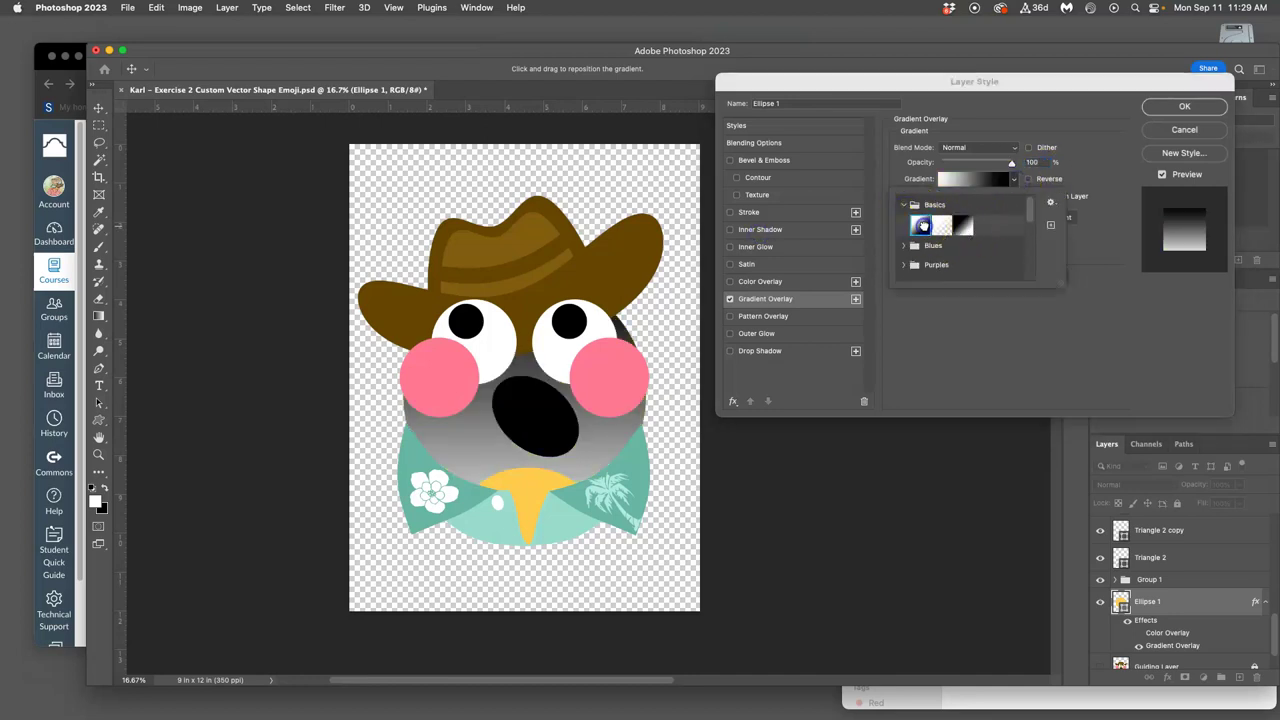
{"action": "left_click", "coordinate": [1086, 163]}
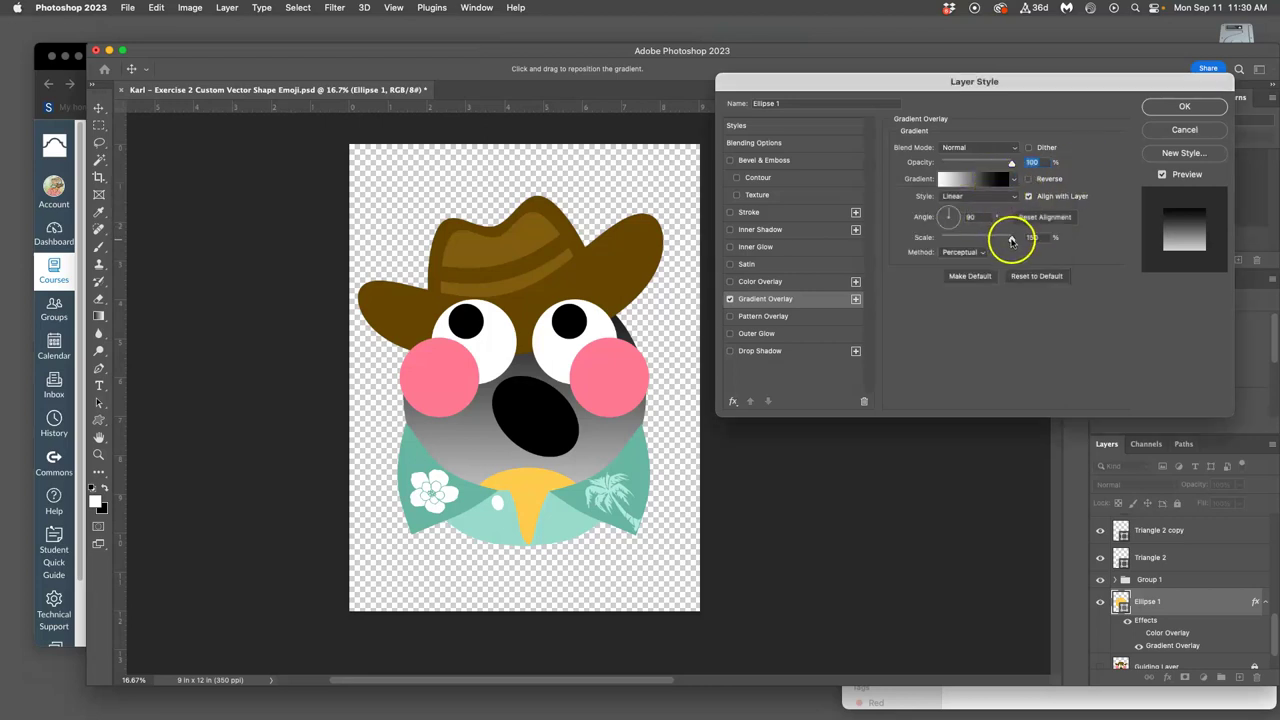
- Adjust the gradient's scale and opacity, trying Overlay, Pin Light, Soft Light and Exclusion blends
{"action": "left_click_drag", "start_coordinate": [1011, 238], "coordinate": [957, 237]}
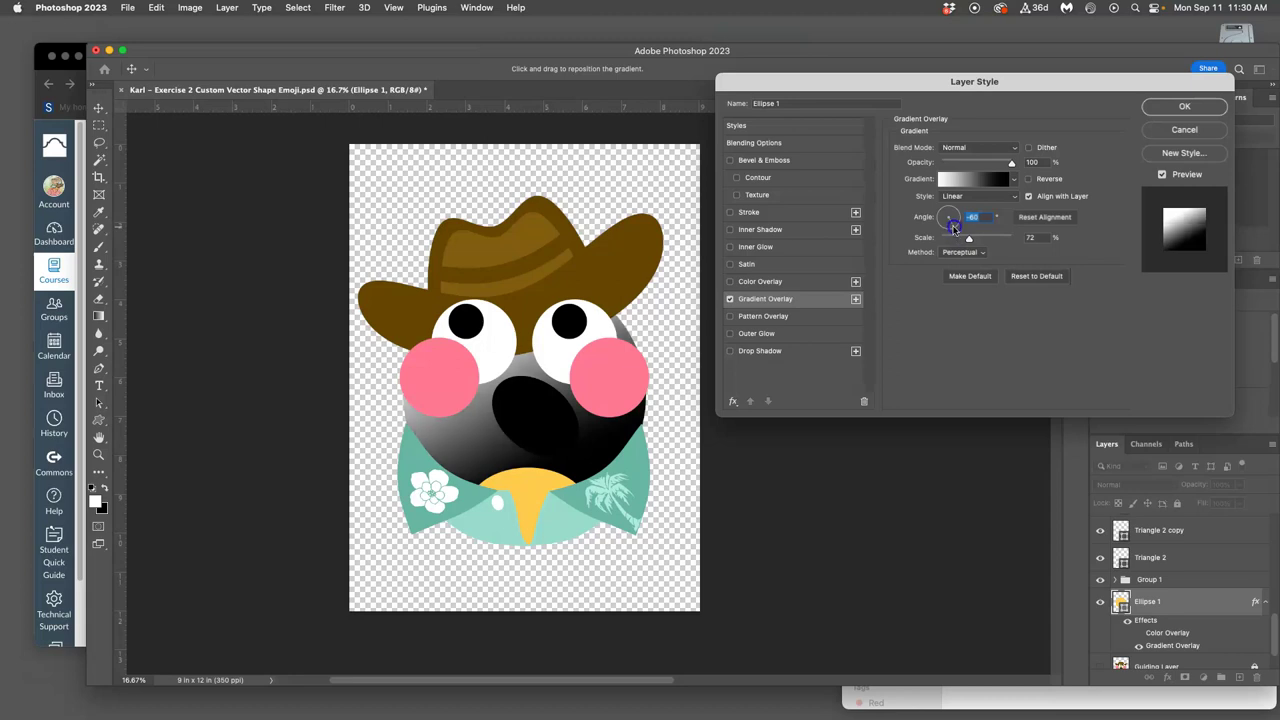
{"action": "left_click_drag", "start_coordinate": [967, 240], "coordinate": [992, 239]}
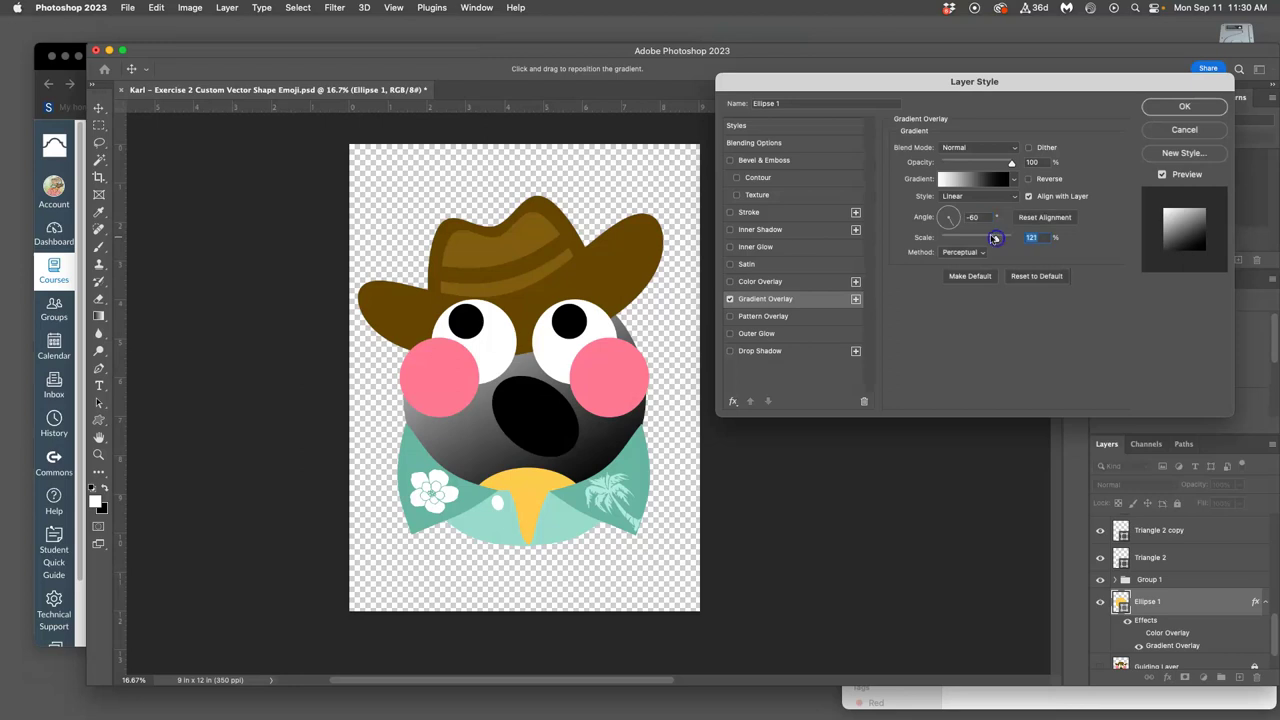
{"action": "left_click_drag", "start_coordinate": [1006, 163], "coordinate": [969, 168]}
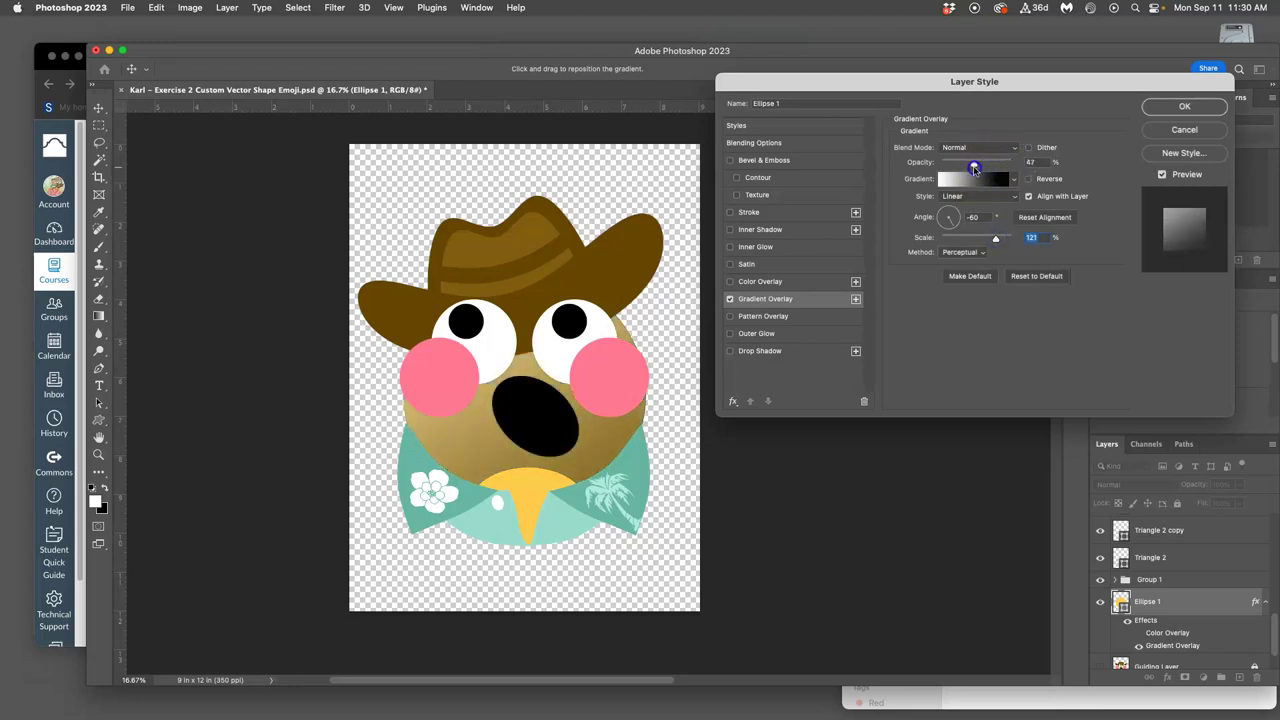
{"action": "left_click", "coordinate": [979, 149]}
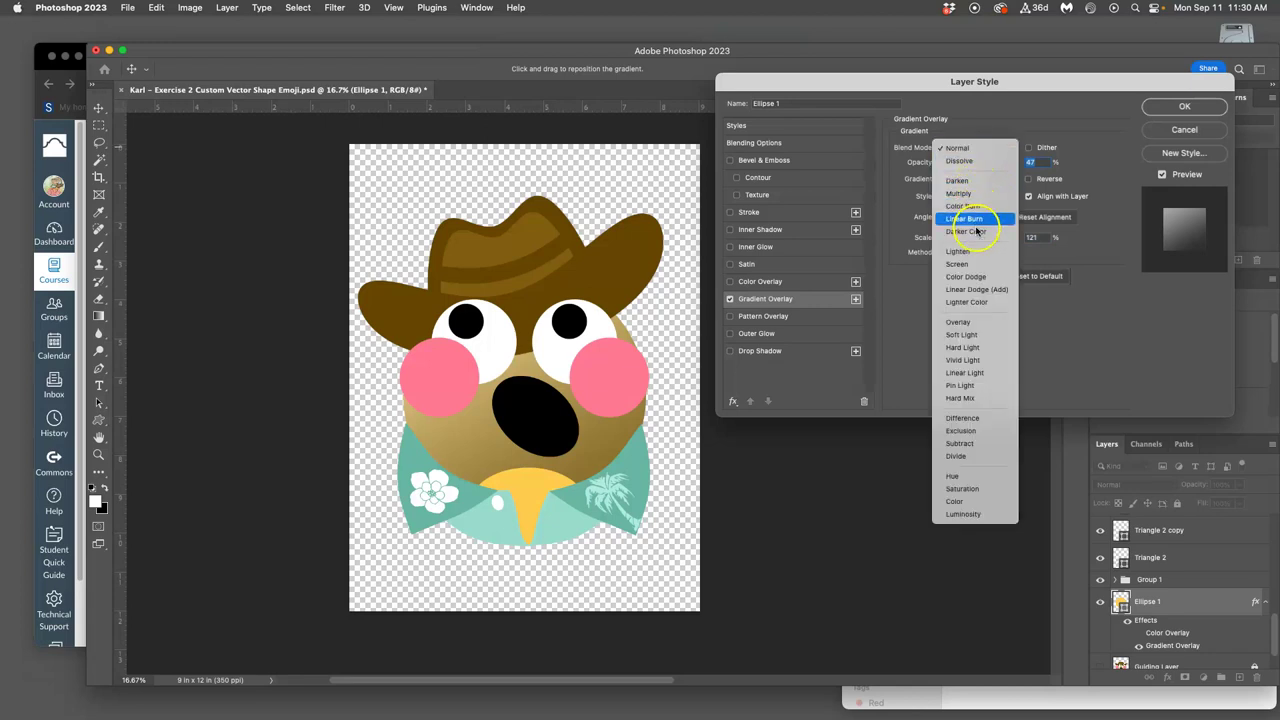
{"action": "left_click", "coordinate": [960, 322]}
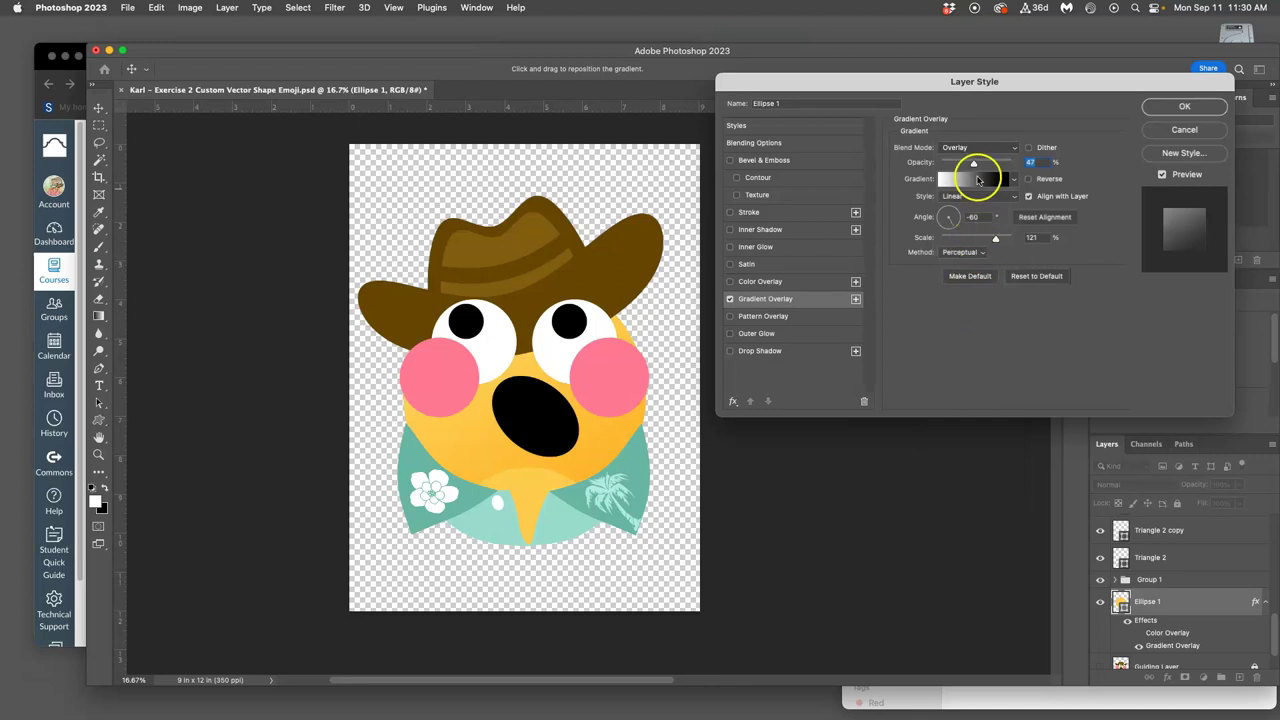
{"action": "left_click", "coordinate": [979, 150]}
{"action": "left_click", "coordinate": [965, 208]}
{"action": "left_click", "coordinate": [958, 147]}
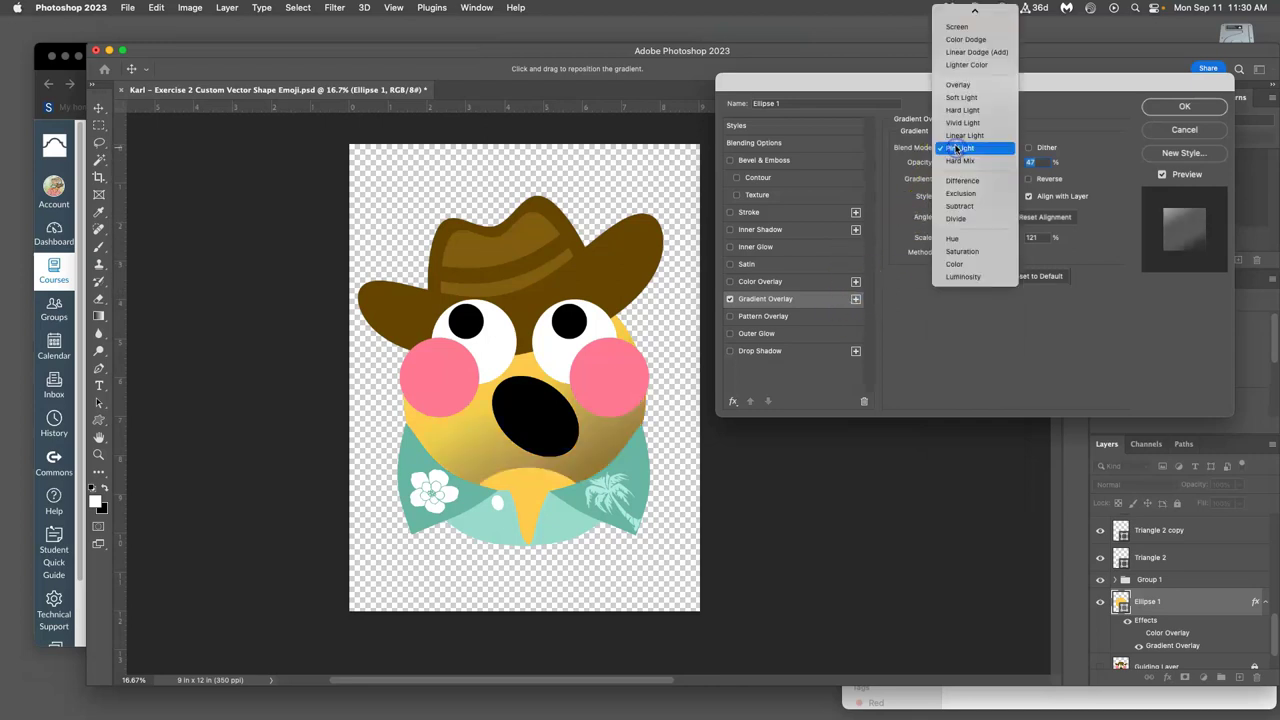
{"action": "left_click", "coordinate": [958, 99]}
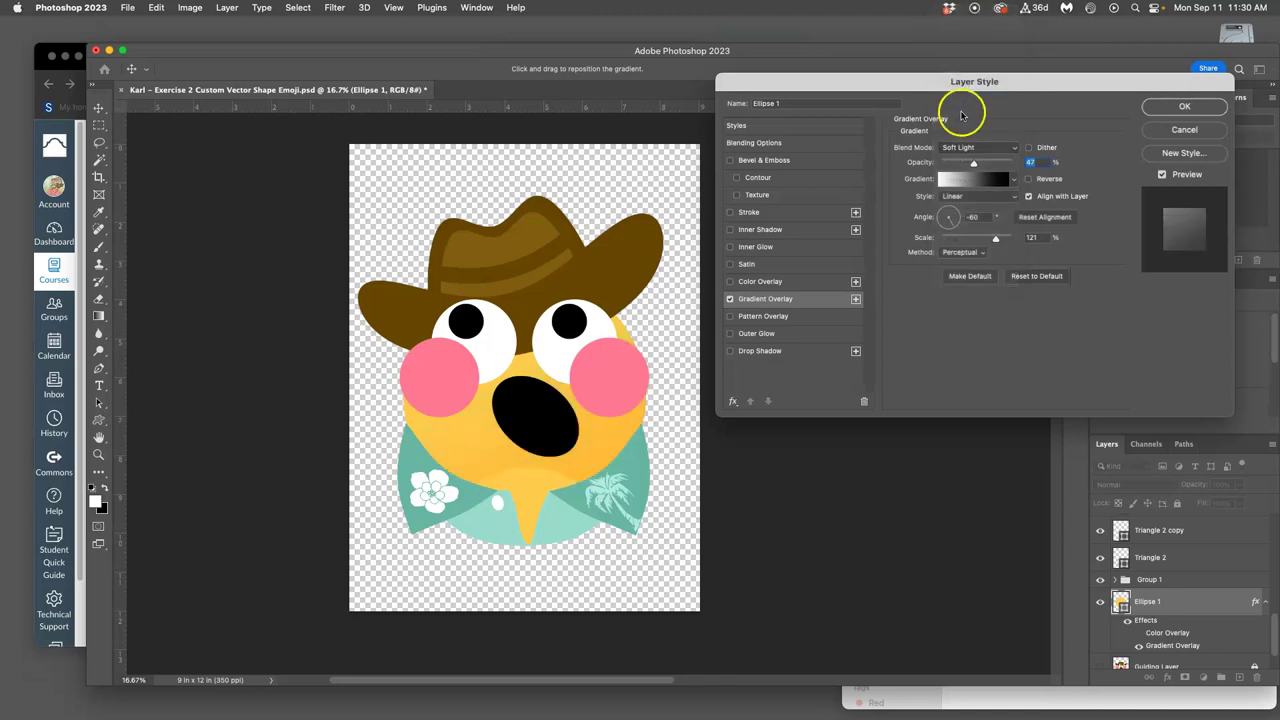
{"action": "left_click", "coordinate": [958, 147]}
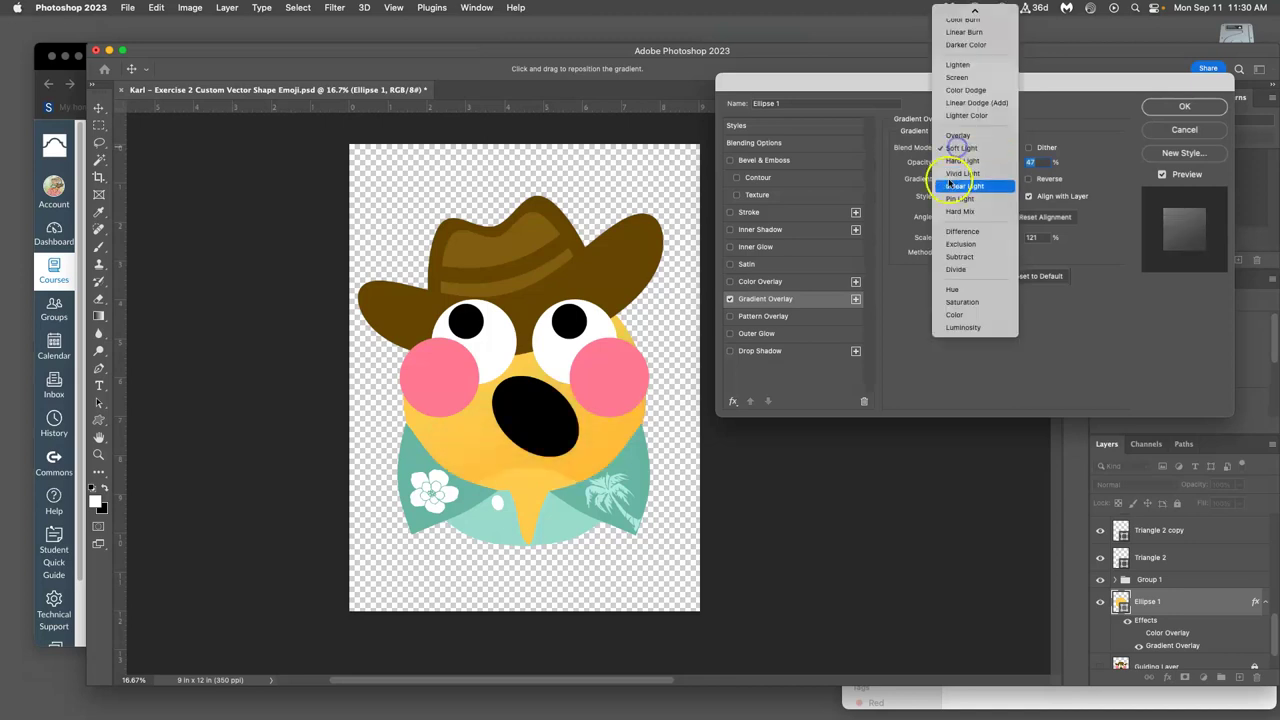
{"action": "left_click", "coordinate": [951, 243]}
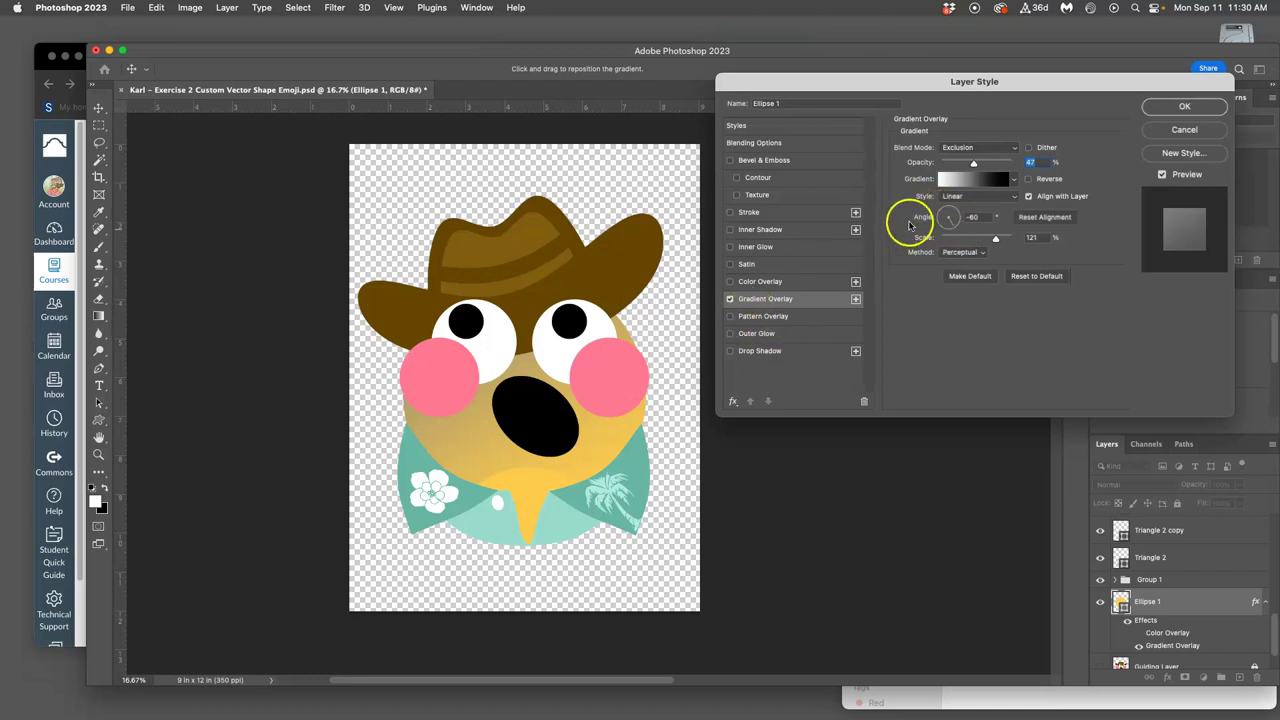
- Set the face gradient overlay to Multiply blend at 50% opacity
{"action": "left_click", "coordinate": [960, 147]}
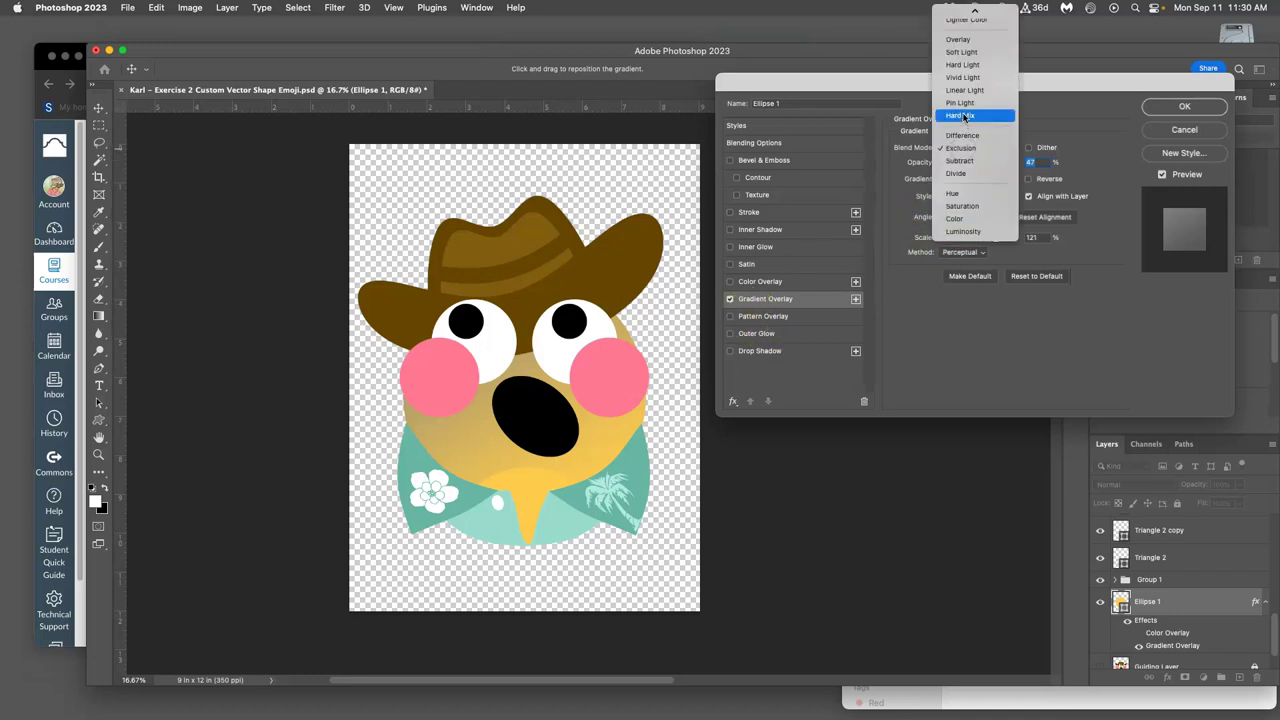
{"action": "left_click", "coordinate": [960, 39]}
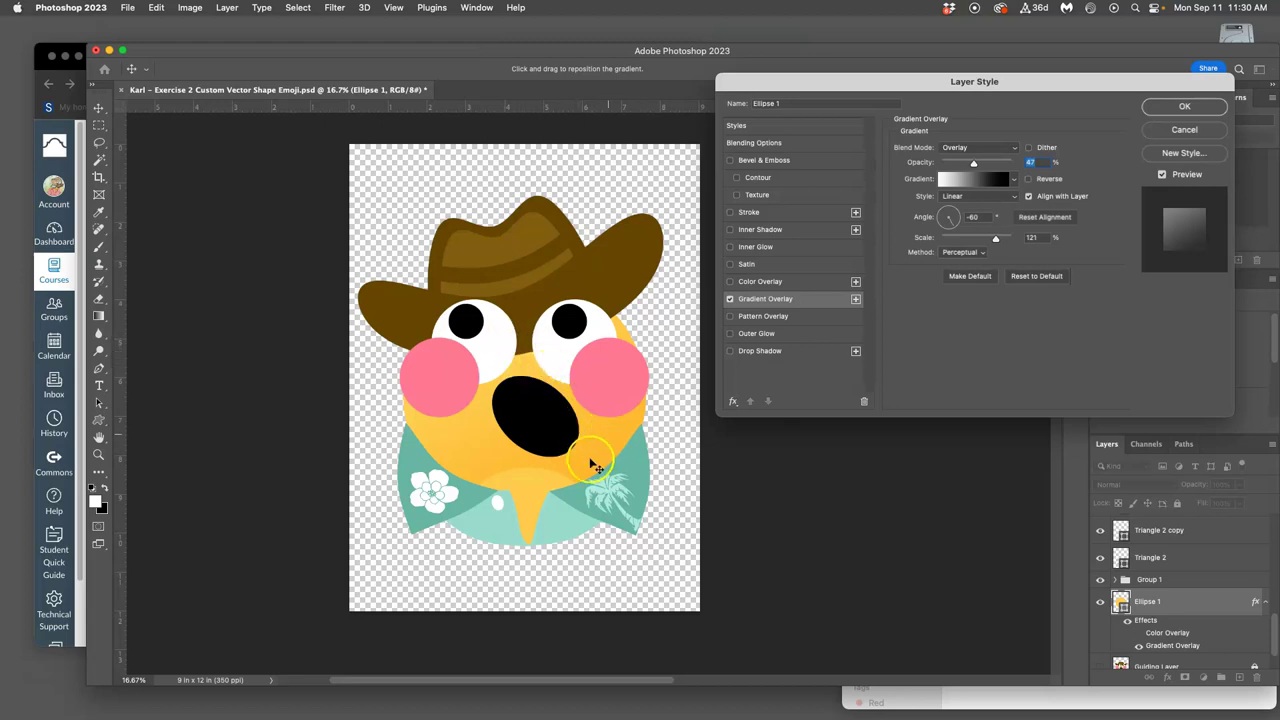
{"action": "left_click", "coordinate": [958, 147]}
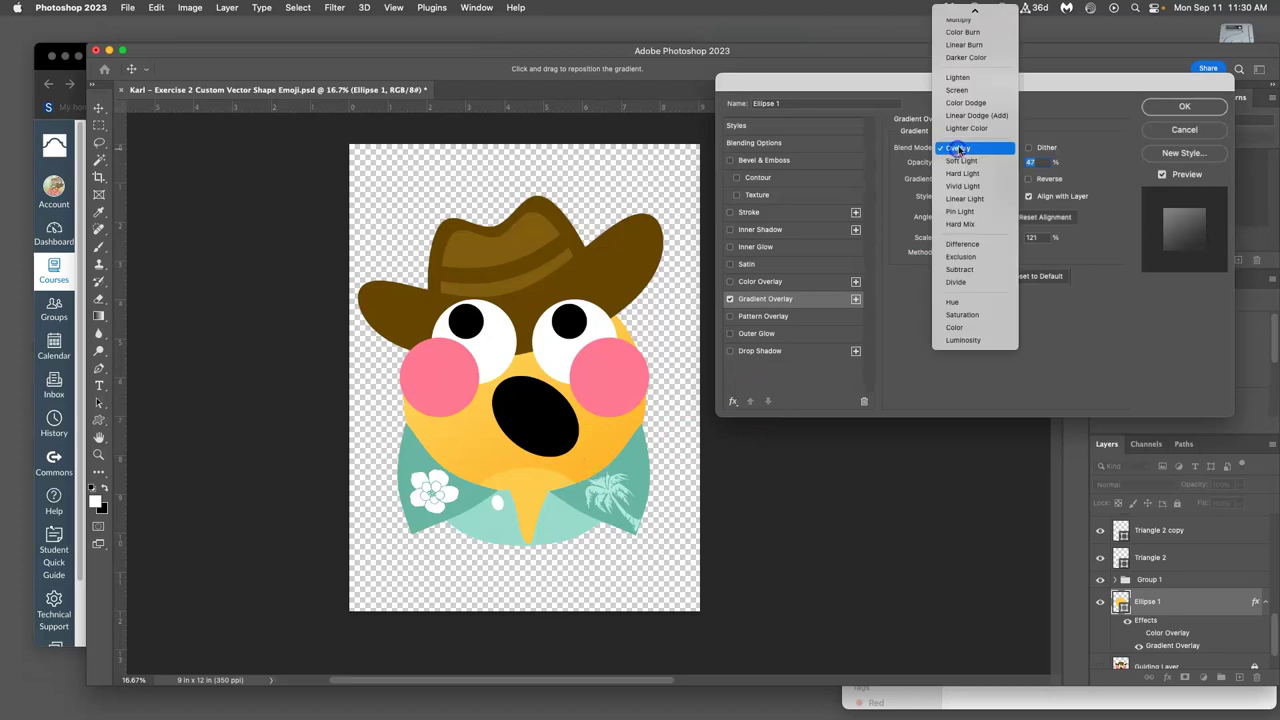
{"action": "scroll", "coordinate": [953, 31], "scroll_direction": "up", "scroll_amount": 2}
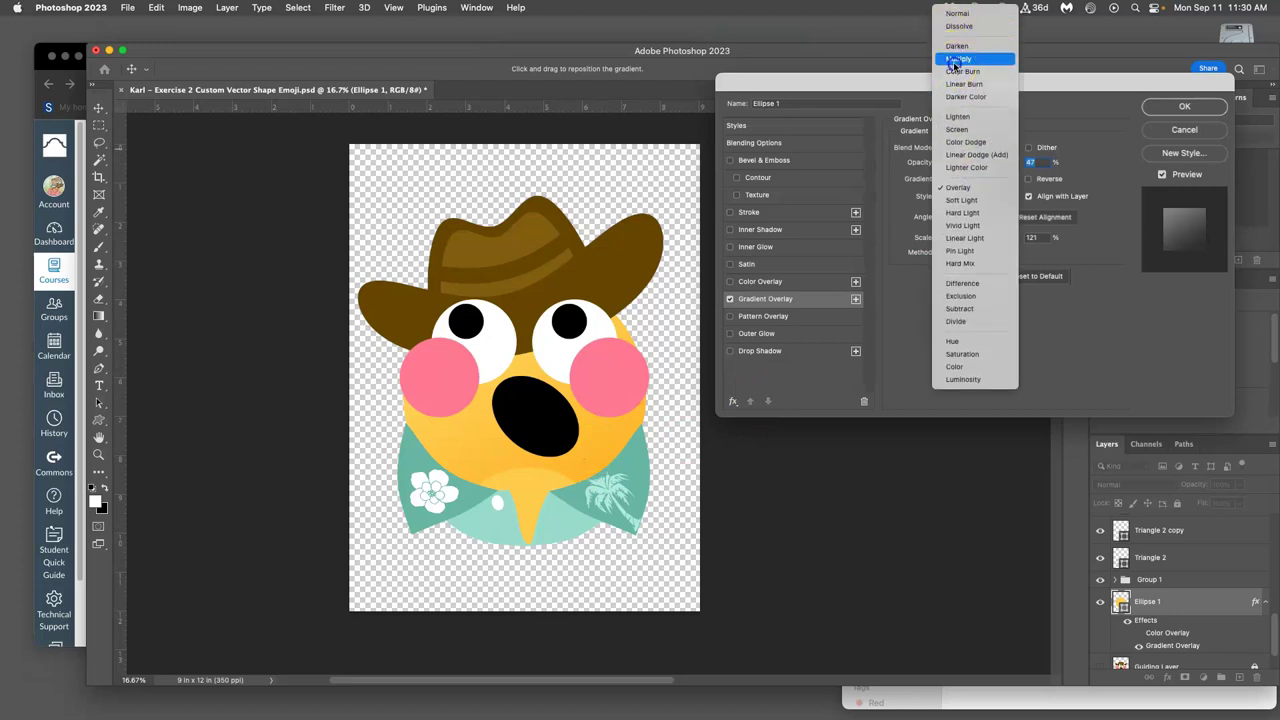
{"action": "left_click", "coordinate": [955, 62]}
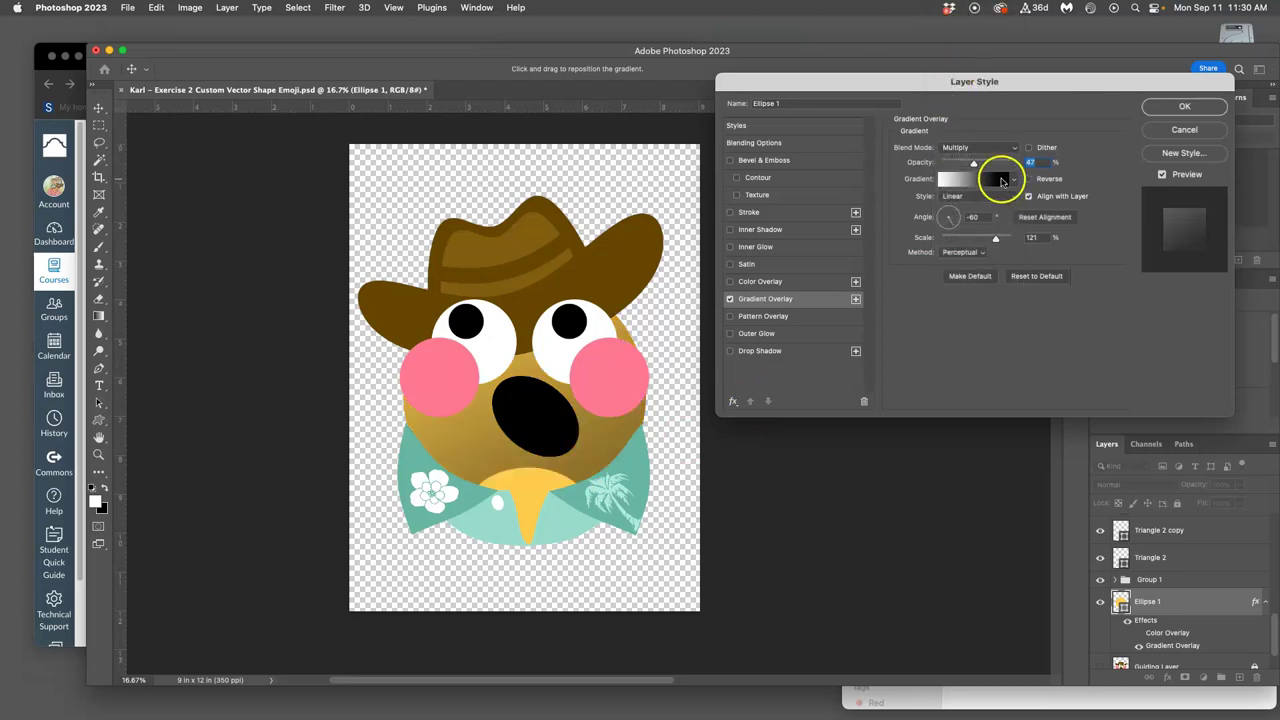
{"action": "left_click_drag", "start_coordinate": [971, 166], "coordinate": [977, 162]}
- Edit the face gradient to run from white to gold (bd9303)
{"action": "left_click", "coordinate": [972, 179]}
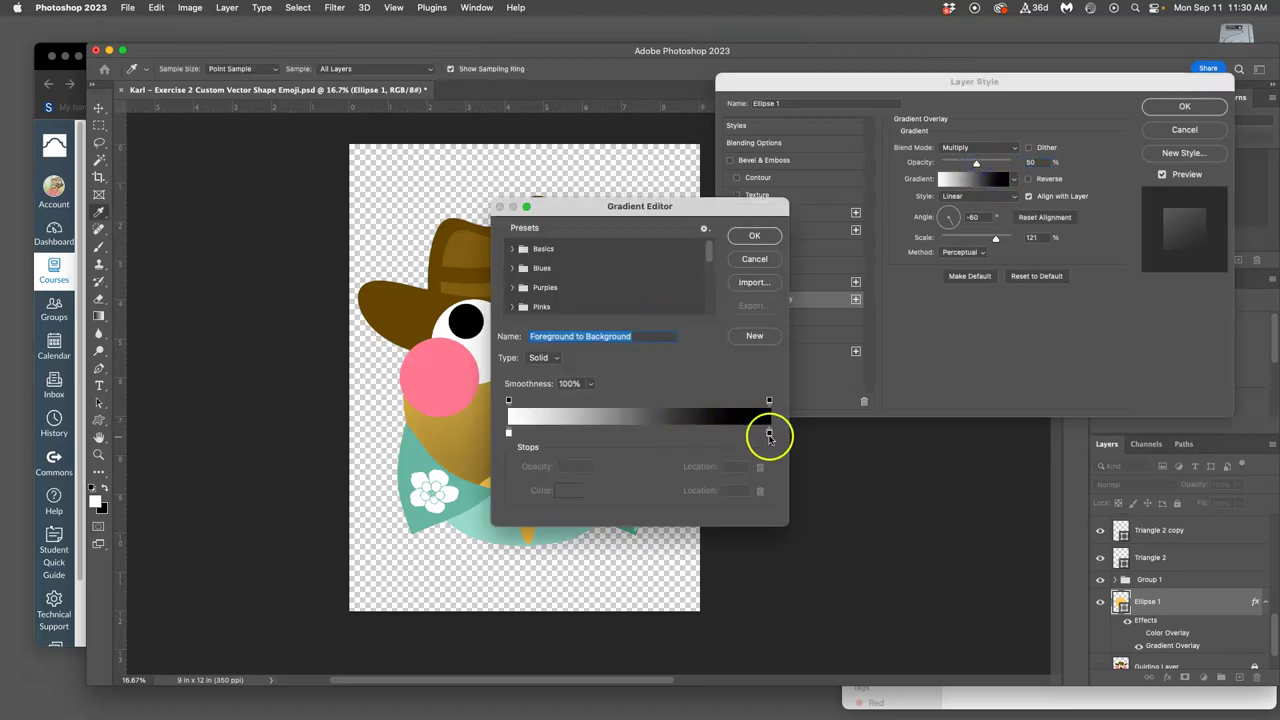
{"action": "double_click", "coordinate": [769, 433]}
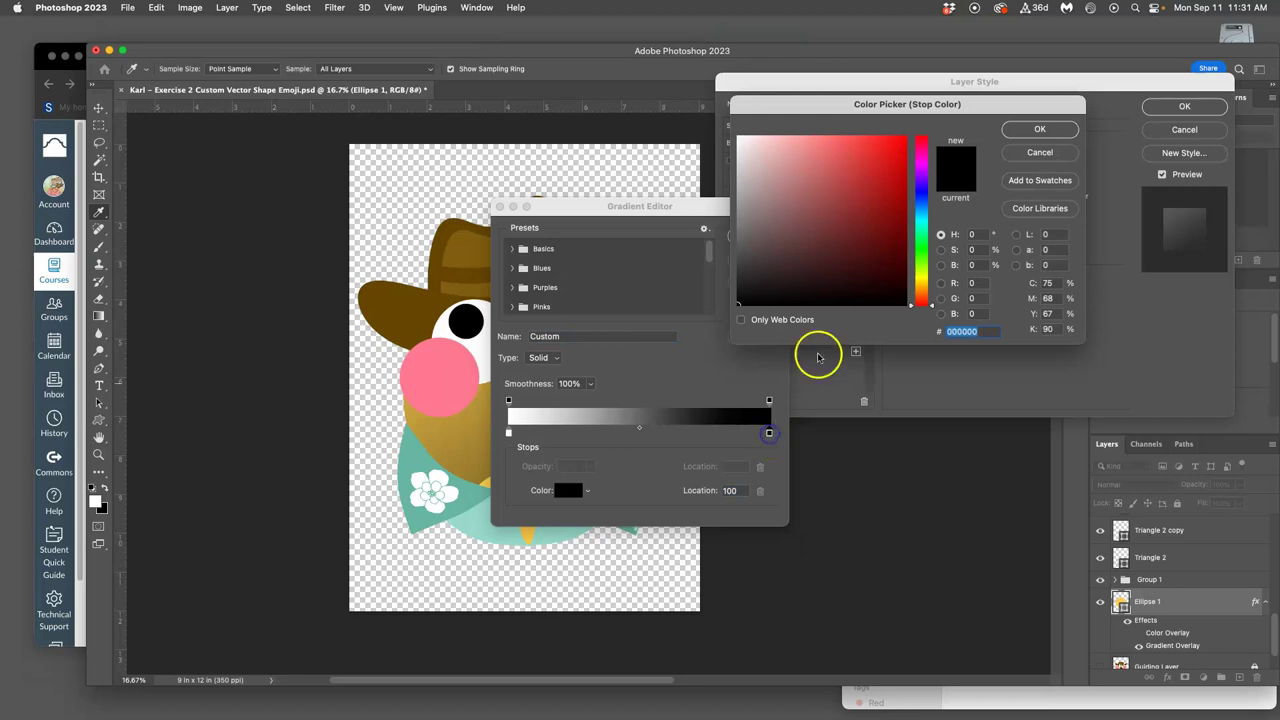
{"action": "left_click", "coordinate": [922, 276]}
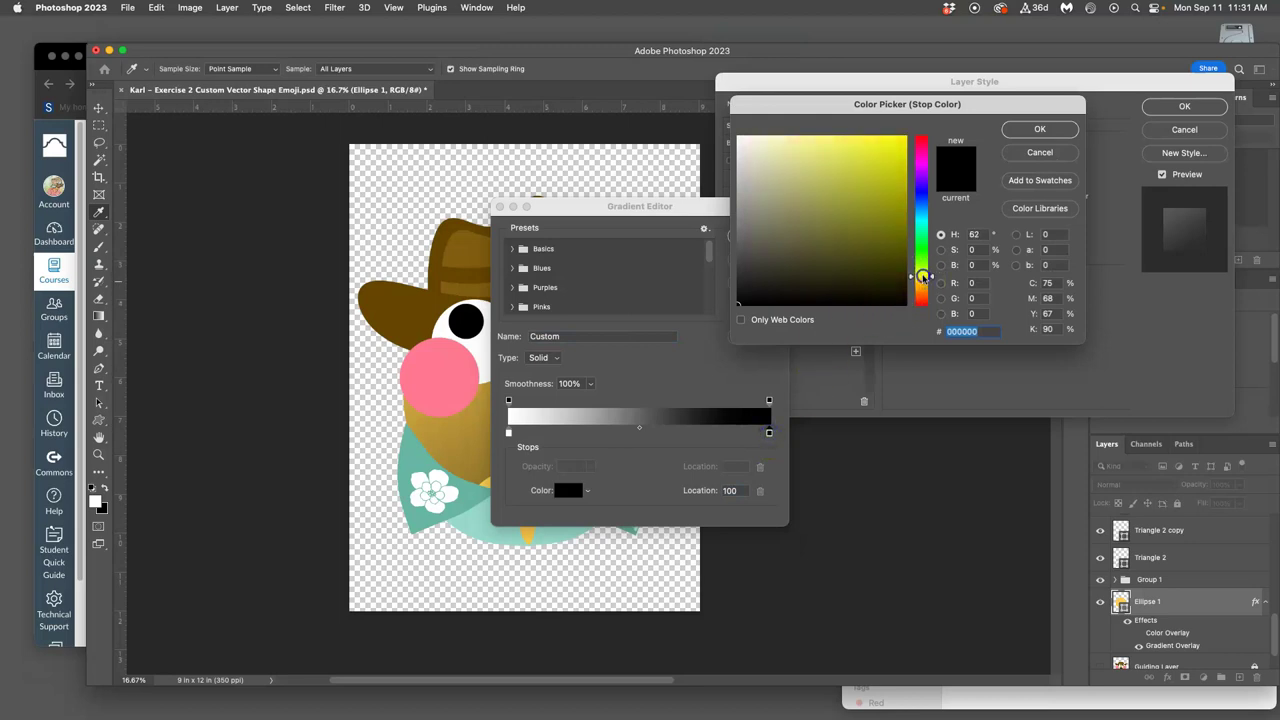
{"action": "left_click_drag", "start_coordinate": [923, 274], "coordinate": [919, 284]}
{"action": "left_click", "coordinate": [904, 180]}
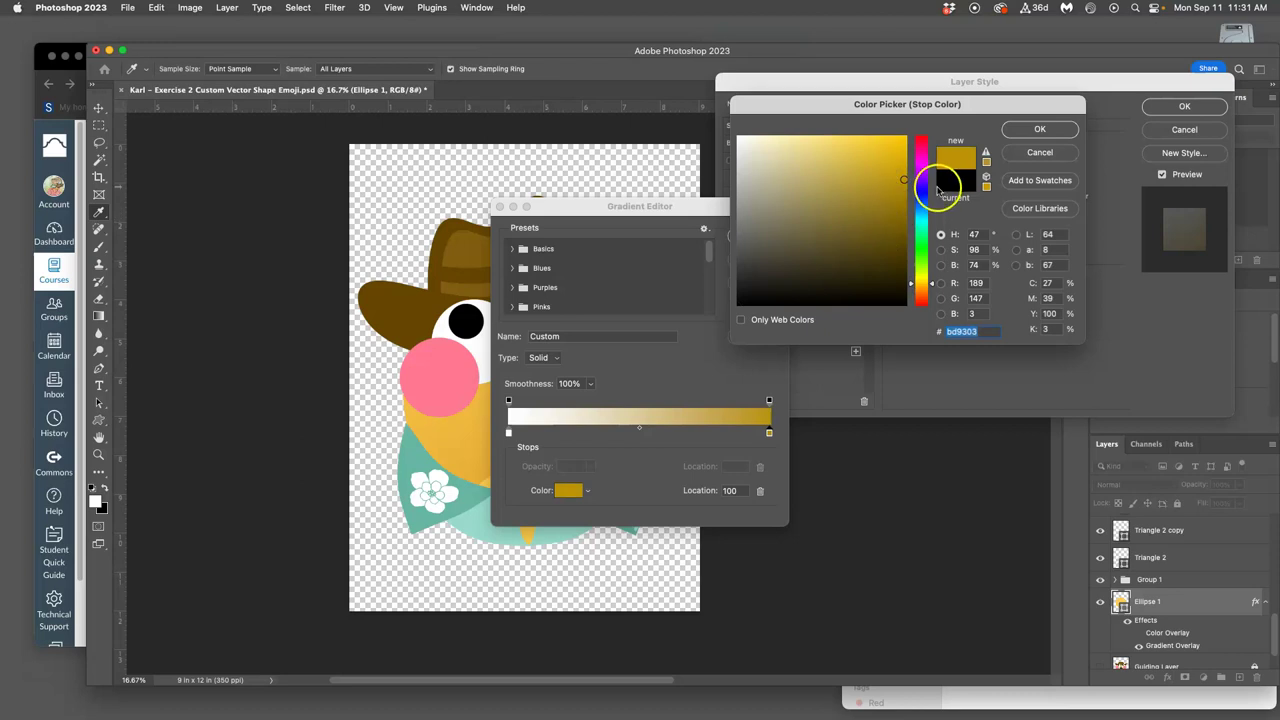
{"action": "left_click", "coordinate": [1052, 129]}
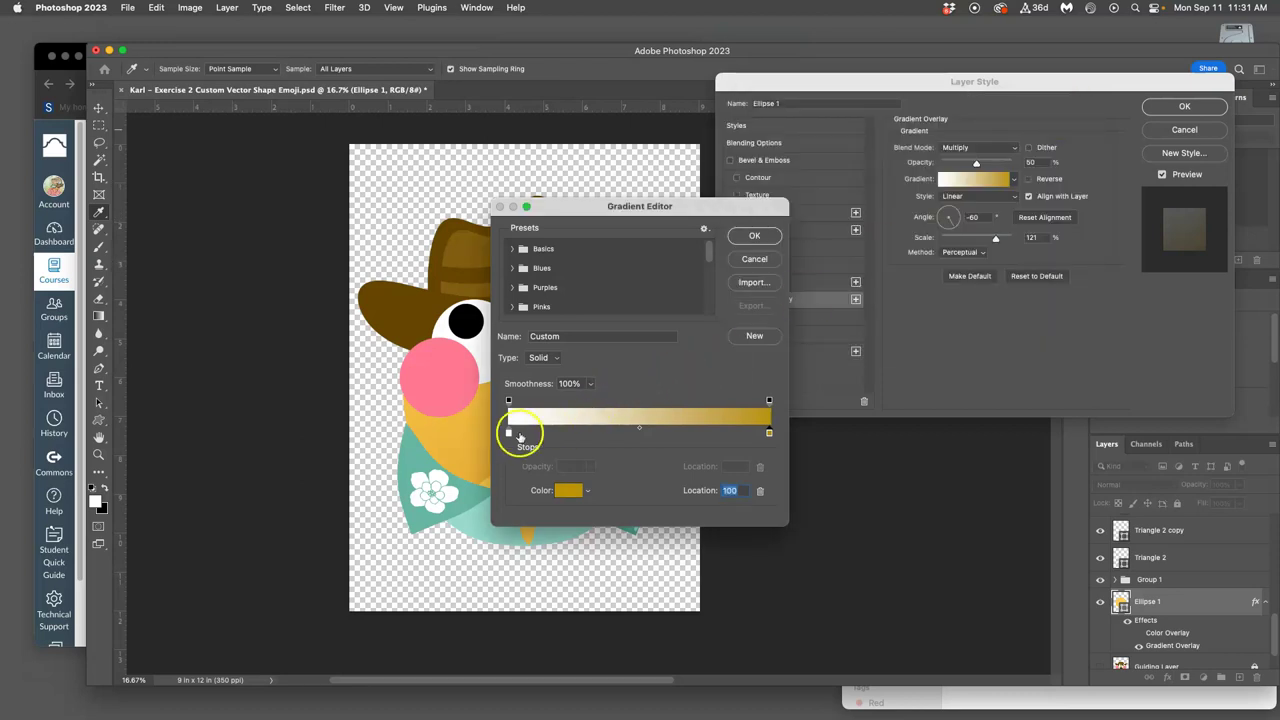
{"action": "double_click", "coordinate": [508, 432]}
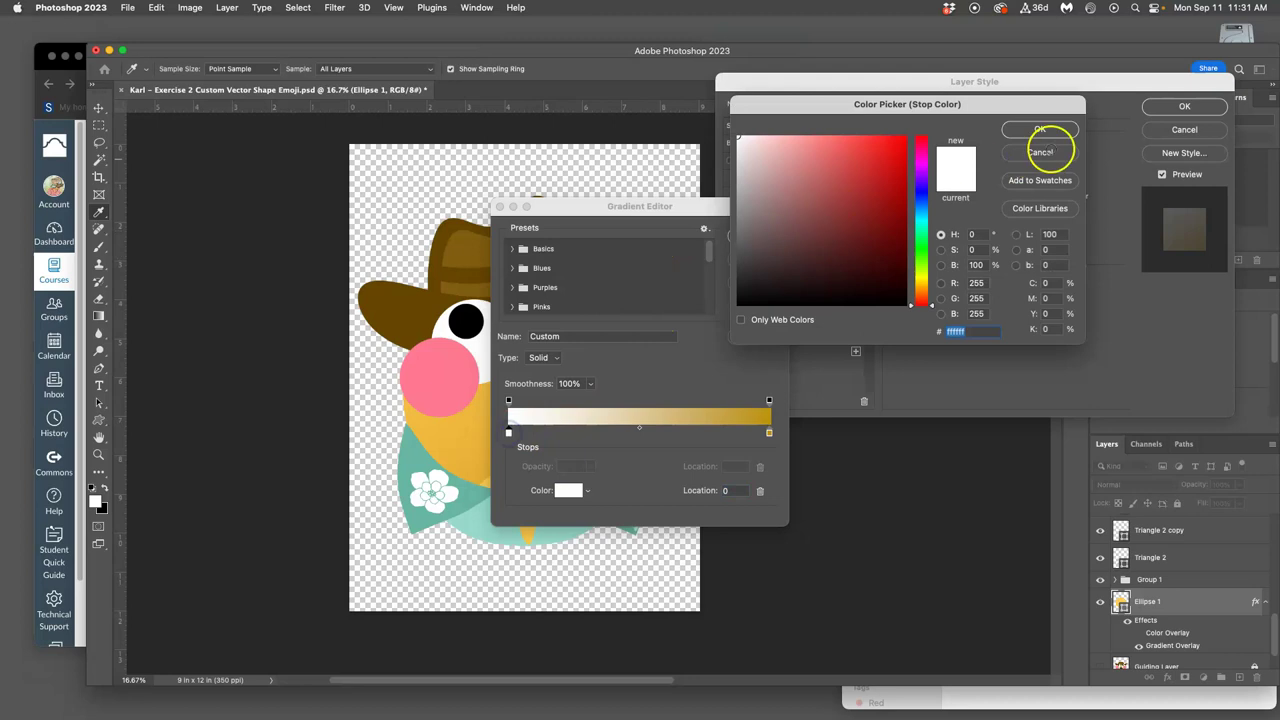
{"action": "left_click", "coordinate": [1040, 129]}
{"action": "left_click", "coordinate": [760, 234]}
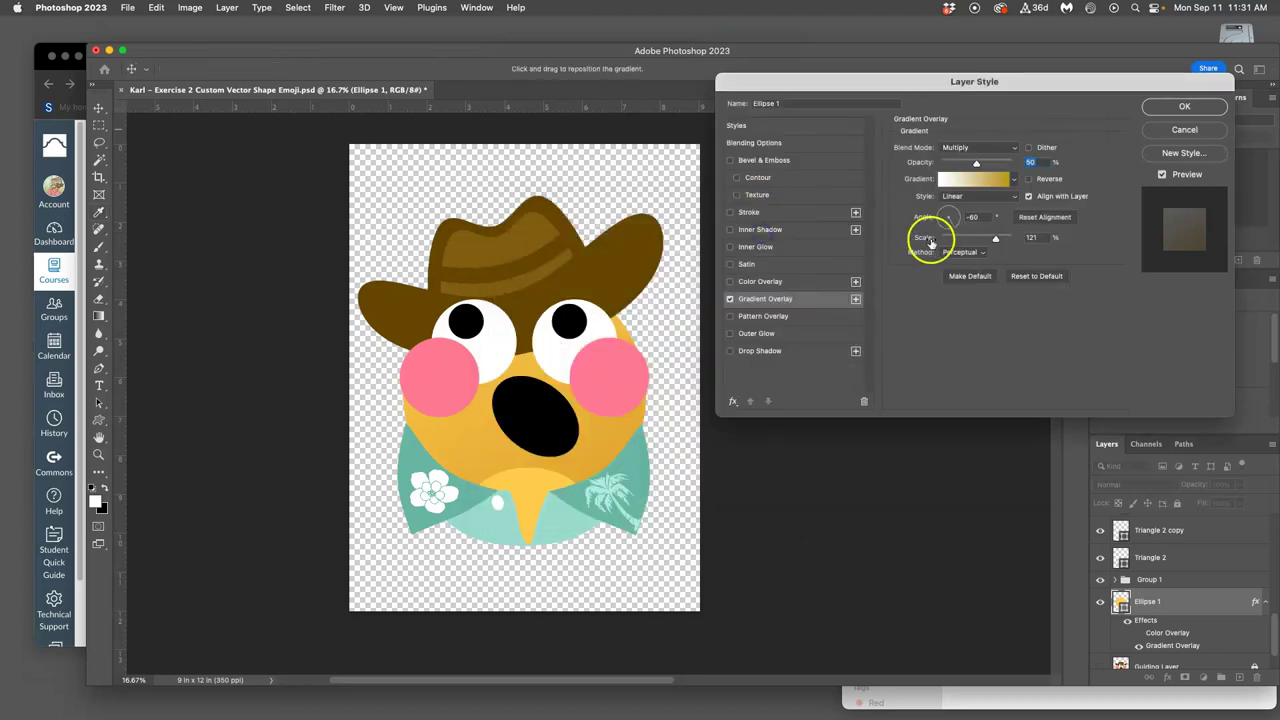
- Reduce the gradient scale to 59%, set Normal blend mode, and apply the layer style
{"action": "mouse_move", "coordinate": [1007, 239]}
{"action": "left_mouse_down"}
{"action": "mouse_move", "coordinate": [928, 241]}
{"action": "mouse_move", "coordinate": [962, 241]}
{"action": "left_mouse_up"}
{"action": "left_click", "coordinate": [978, 147]}
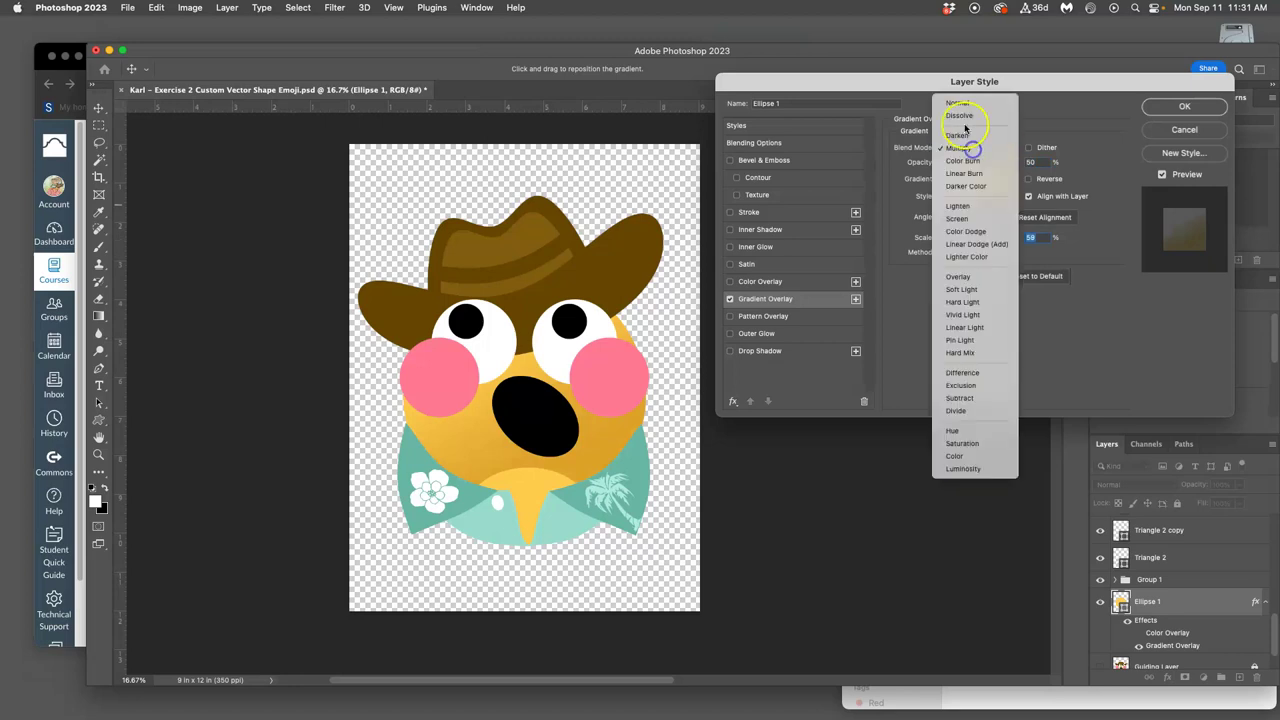
{"action": "left_click", "coordinate": [961, 106]}
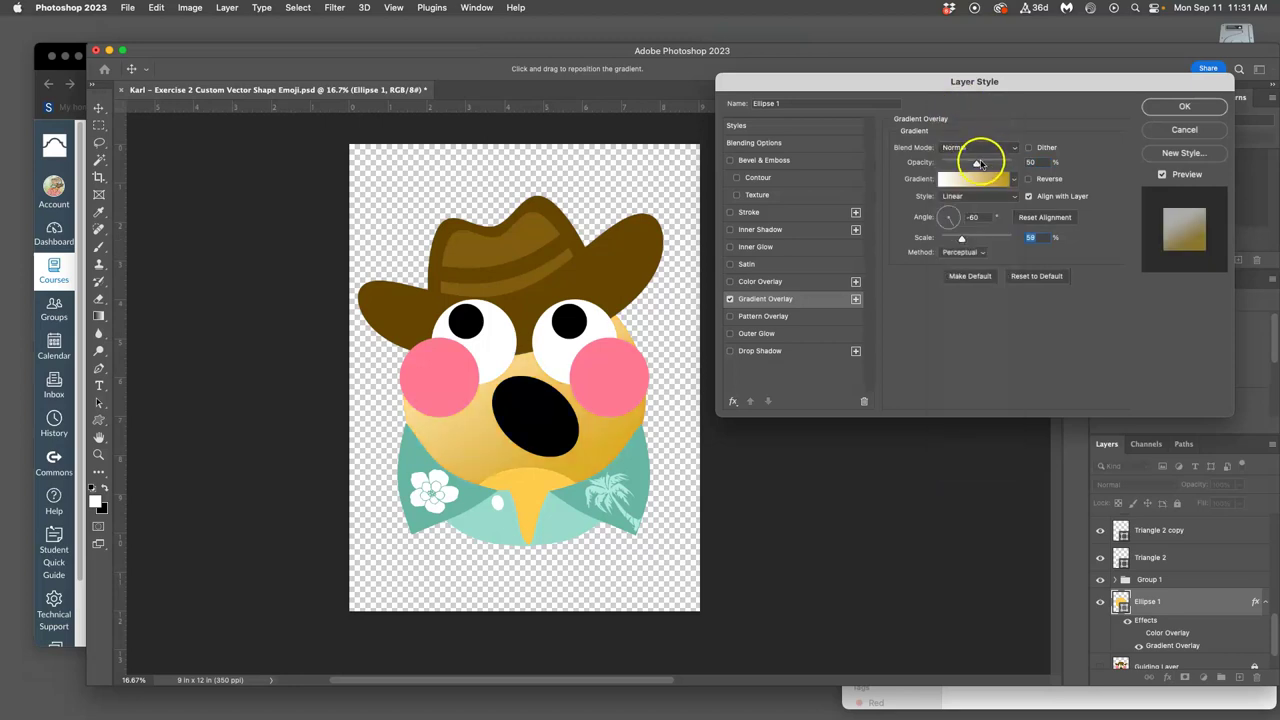
{"action": "mouse_move", "coordinate": [978, 163]}
{"action": "left_mouse_down"}
{"action": "mouse_move", "coordinate": [965, 167]}
{"action": "mouse_move", "coordinate": [976, 166]}
{"action": "left_mouse_up"}
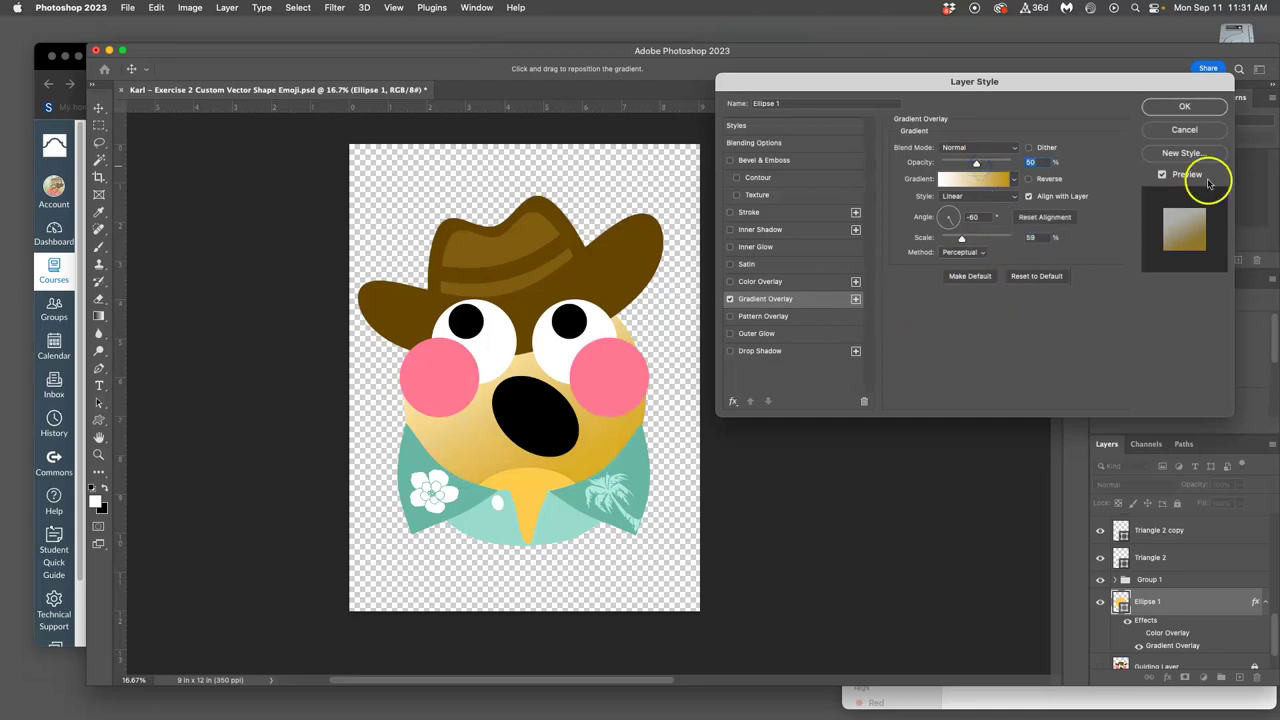
{"action": "left_click", "coordinate": [1180, 107]}
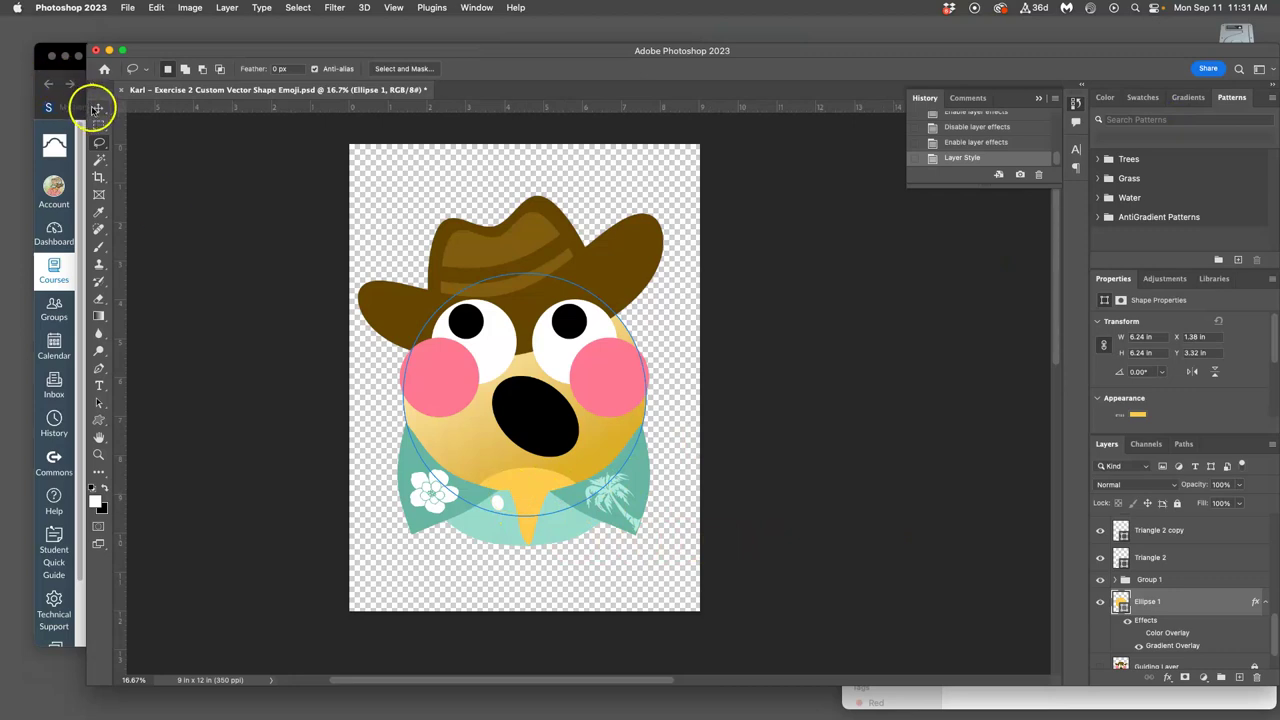
- Select the chin ellipse with the Move tool and drag Ellipse 8 below Ellipse 1
{"action": "left_click", "coordinate": [98, 107]}
{"action": "left_click", "coordinate": [527, 525]}
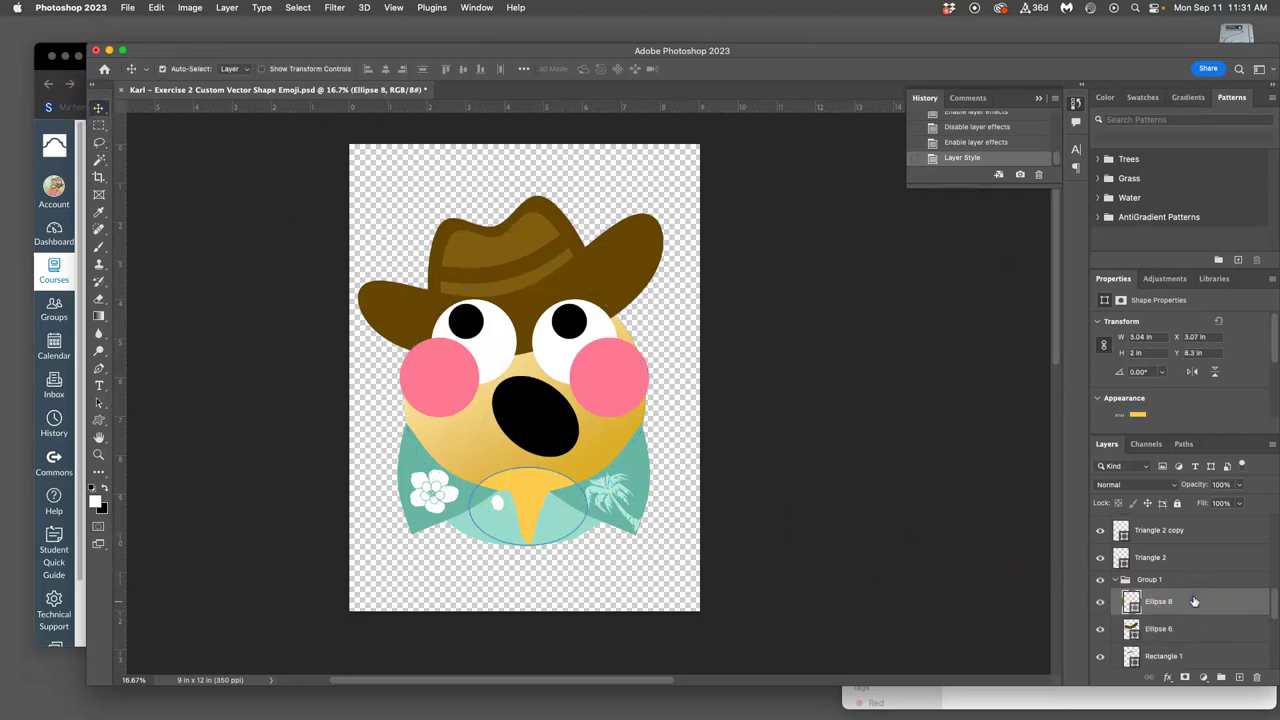
{"action": "left_click_drag", "start_coordinate": [1194, 601], "coordinate": [1165, 618]}
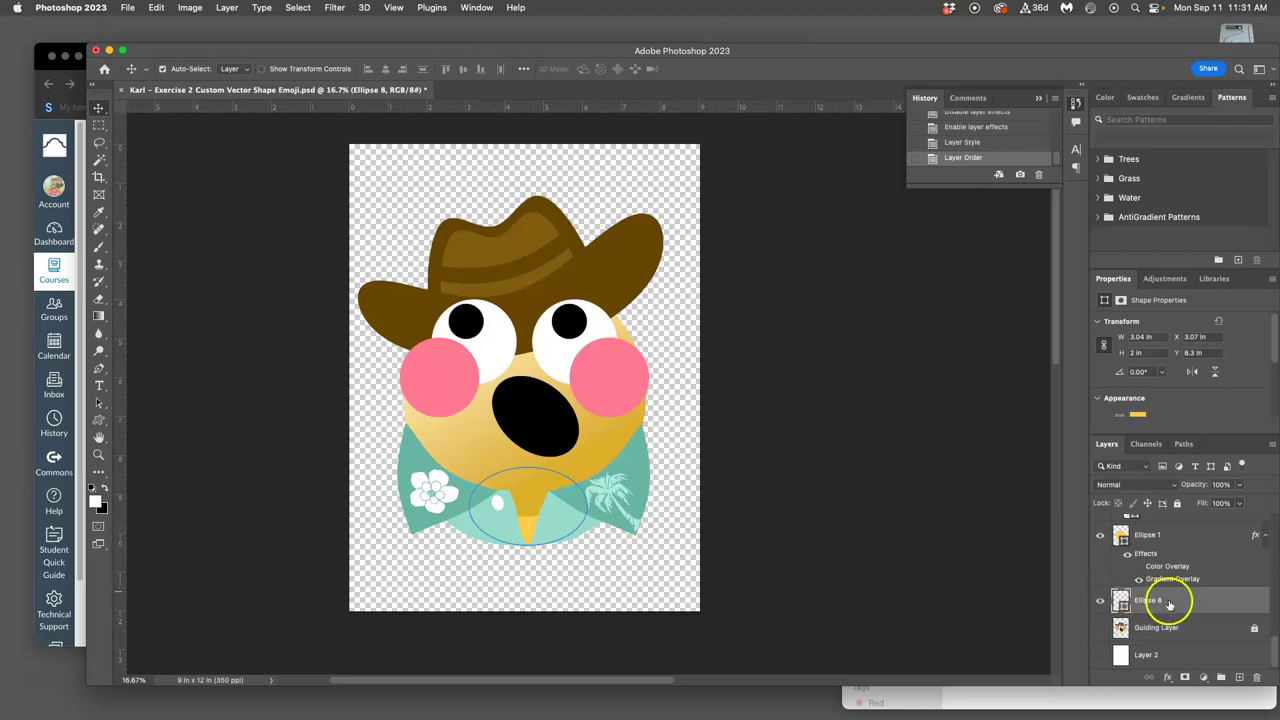
- Add a gradient overlay to Ellipse 8 with lowered opacity and 87% scale
{"action": "left_click", "coordinate": [1181, 601]}
{"action": "double_click", "coordinate": [1181, 601]}
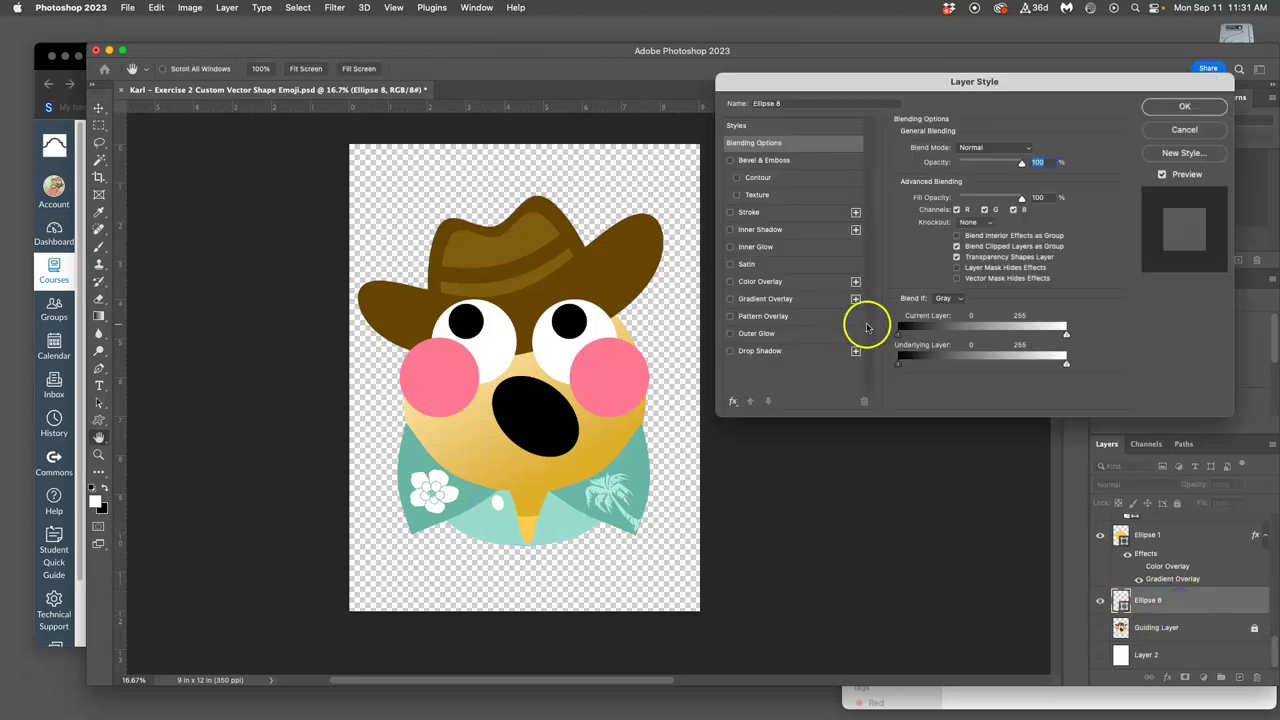
{"action": "left_click", "coordinate": [731, 299]}
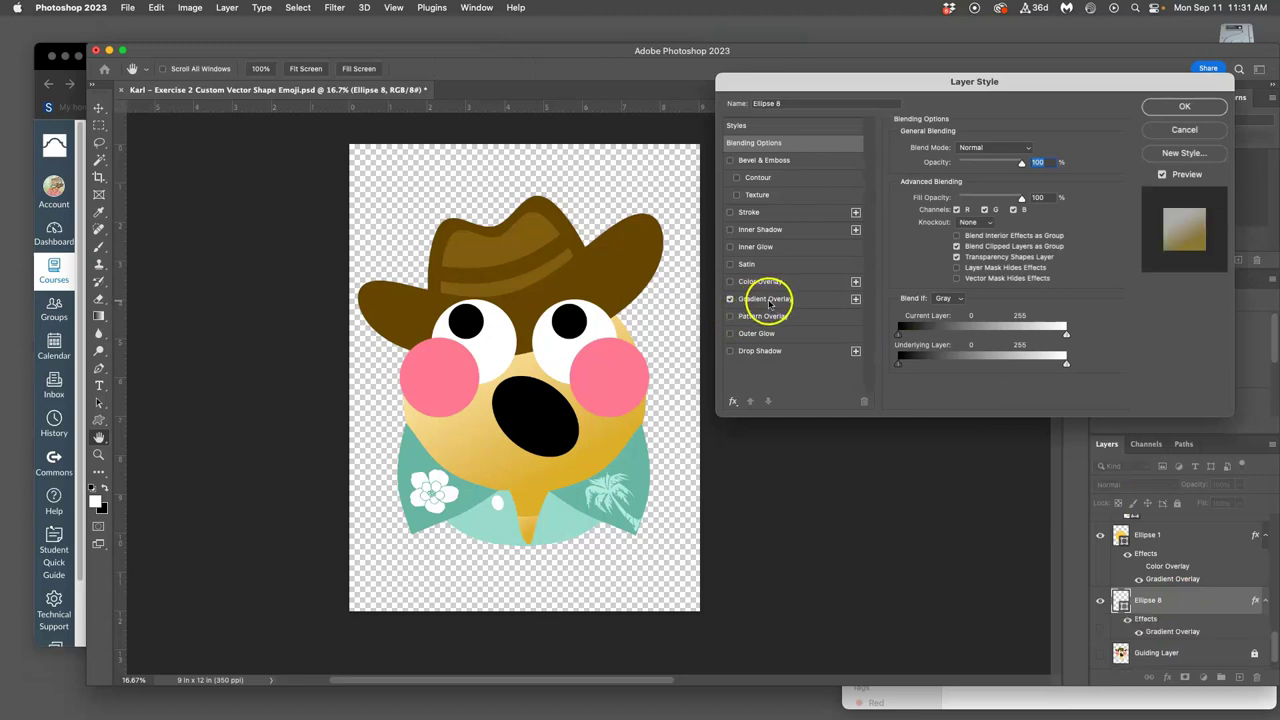
{"action": "left_click", "coordinate": [767, 300]}
{"action": "mouse_move", "coordinate": [1020, 162]}
{"action": "left_mouse_down"}
{"action": "mouse_move", "coordinate": [972, 158]}
{"action": "mouse_move", "coordinate": [997, 164]}
{"action": "left_mouse_up"}
{"action": "mouse_move", "coordinate": [962, 240]}
{"action": "left_mouse_down"}
{"action": "mouse_move", "coordinate": [943, 240]}
{"action": "mouse_move", "coordinate": [977, 240]}
{"action": "left_mouse_up"}
{"action": "mouse_move", "coordinate": [991, 164]}
{"action": "left_mouse_down"}
{"action": "mouse_move", "coordinate": [980, 163]}
{"action": "mouse_move", "coordinate": [1004, 167]}
{"action": "mouse_move", "coordinate": [988, 167]}
{"action": "left_mouse_up"}
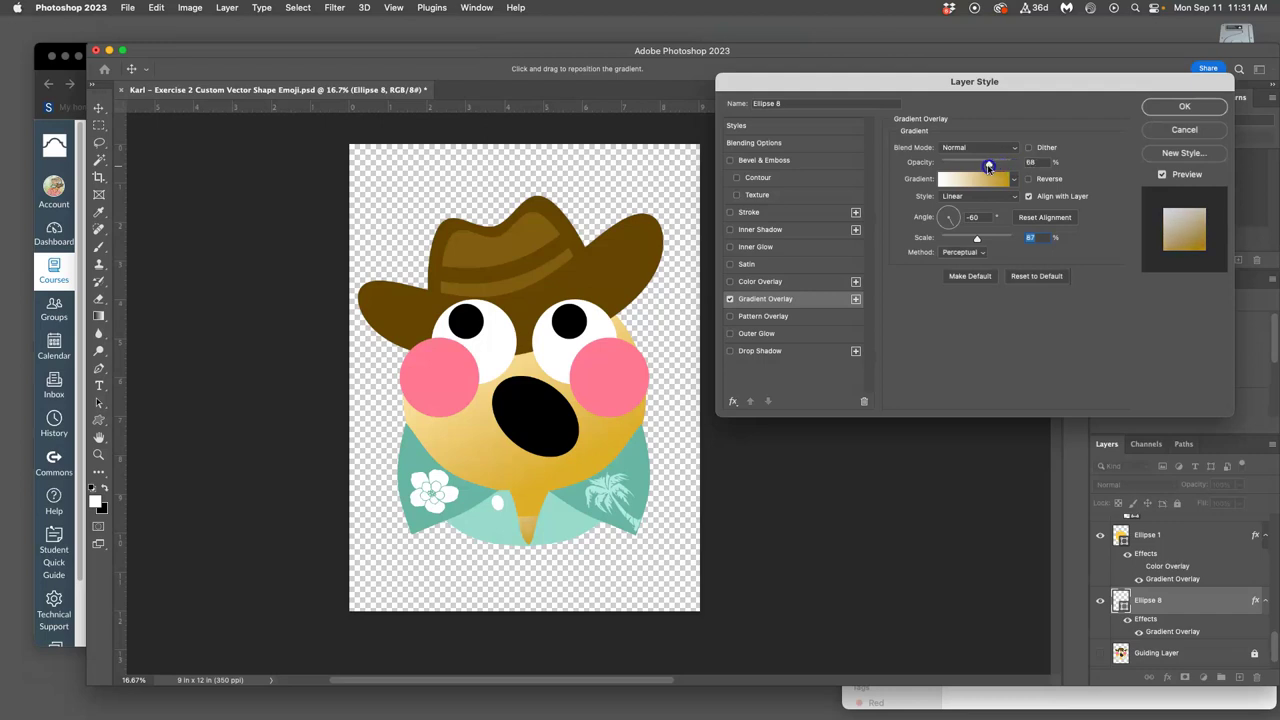
- Add a white Color Overlay at 81% opacity to Ellipse 8 and apply the style
{"action": "left_click", "coordinate": [730, 282]}
{"action": "left_click", "coordinate": [780, 282]}
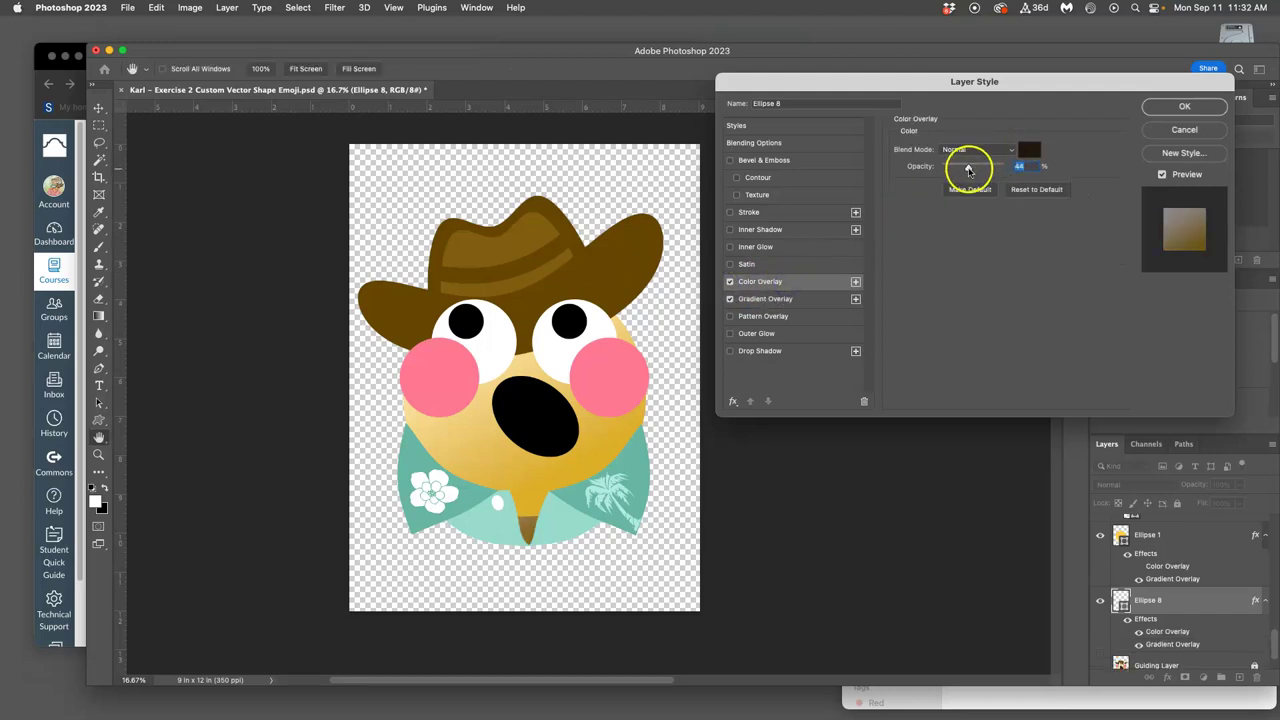
{"action": "left_click", "coordinate": [968, 168]}
{"action": "left_click", "coordinate": [1024, 150]}
{"action": "left_click", "coordinate": [740, 140]}
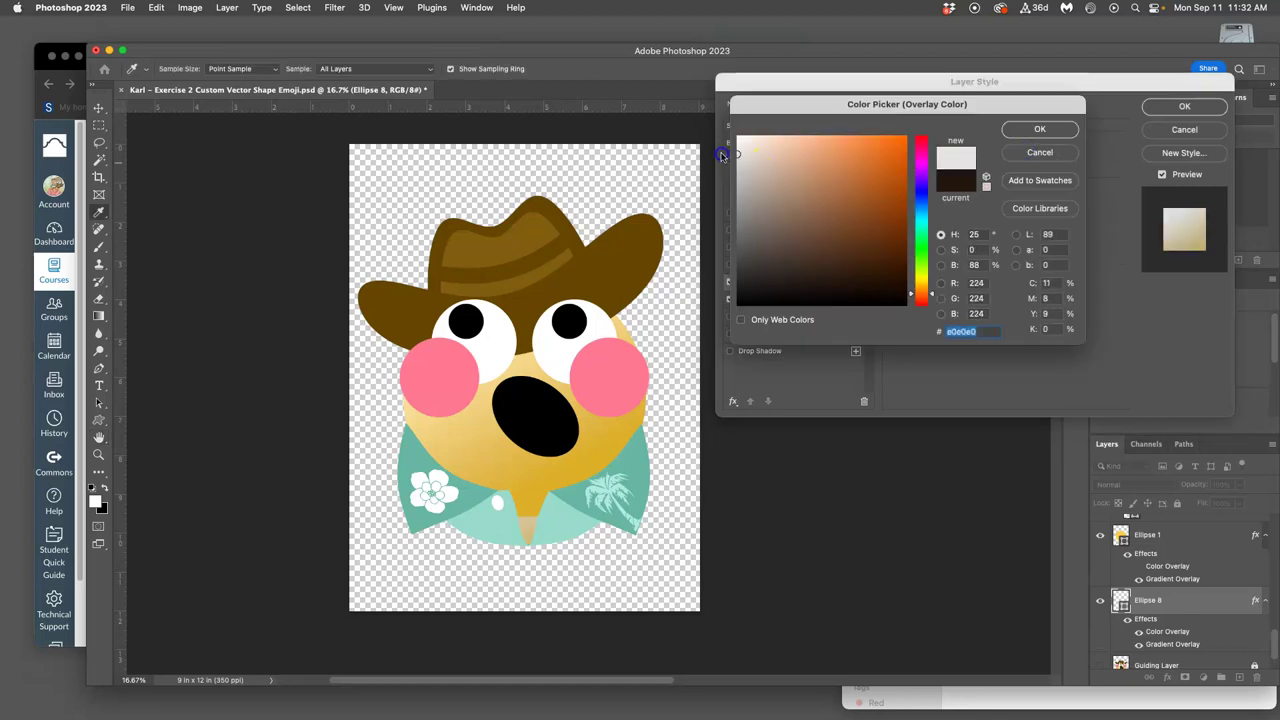
{"action": "left_click", "coordinate": [1021, 130]}
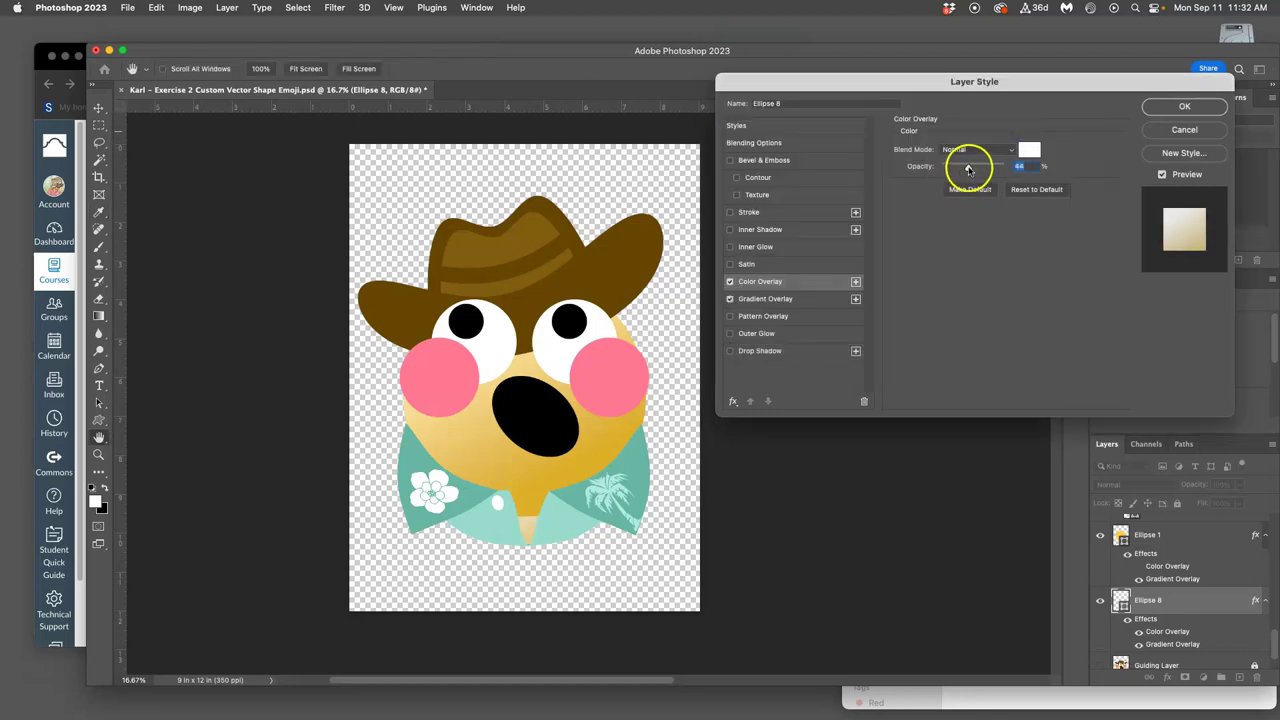
{"action": "left_click_drag", "start_coordinate": [966, 167], "coordinate": [990, 168]}
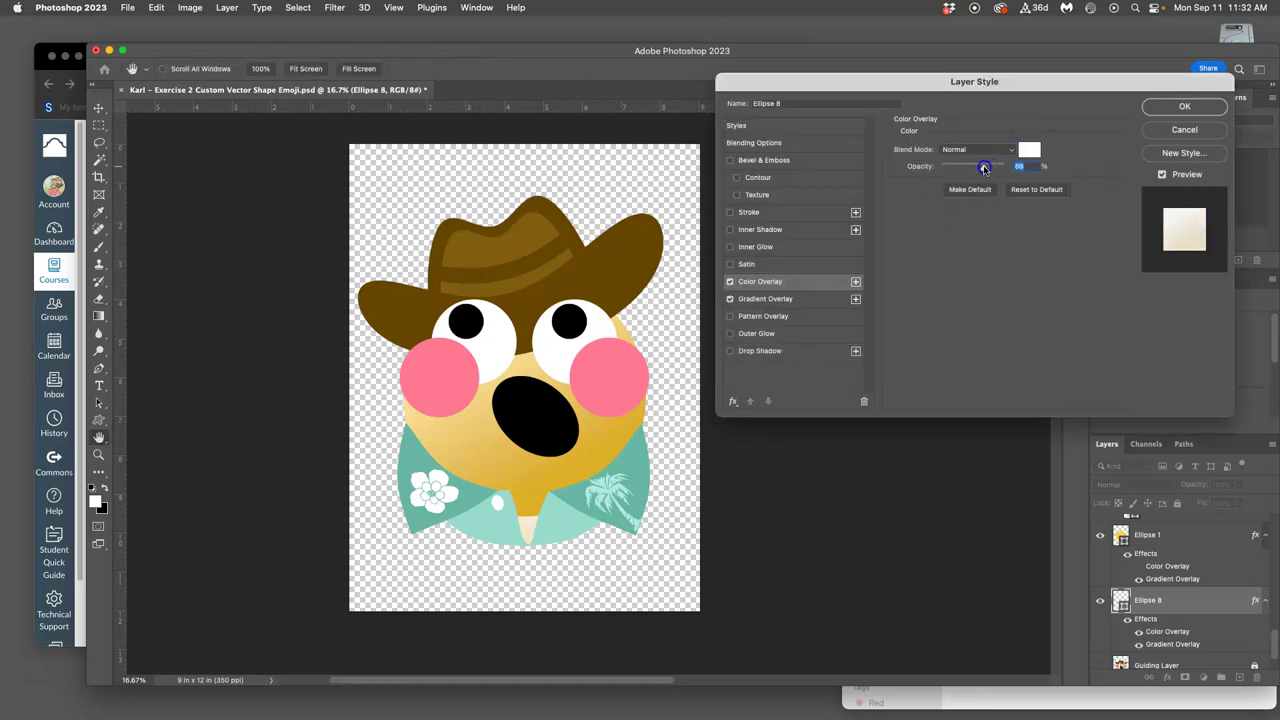
{"action": "left_click", "coordinate": [1184, 106]}
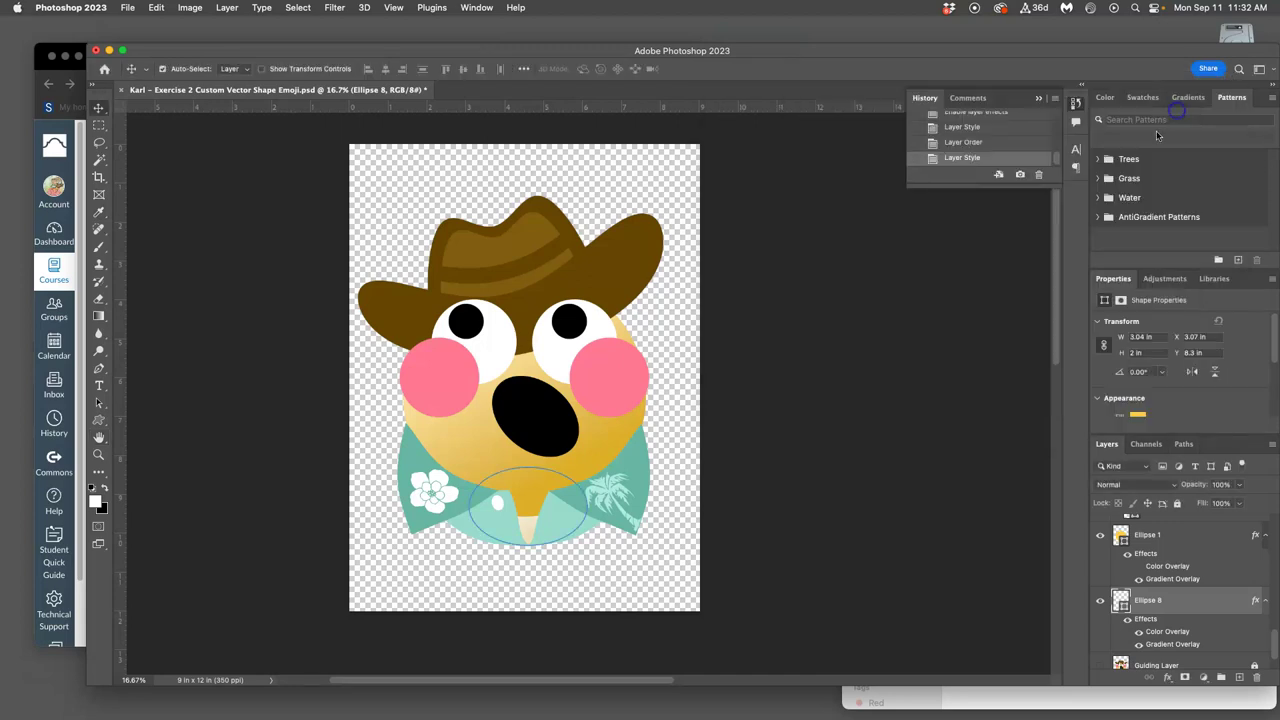
- Nudge the palm-tree print and shift the Triangle 2 copy collar piece down-left
{"action": "mouse_move", "coordinate": [604, 488]}
{"action": "left_mouse_down"}
{"action": "mouse_move", "coordinate": [540, 488]}
{"action": "mouse_move", "coordinate": [566, 512]}
{"action": "mouse_move", "coordinate": [604, 492]}
{"action": "left_mouse_up"}
{"action": "left_click", "coordinate": [632, 463]}
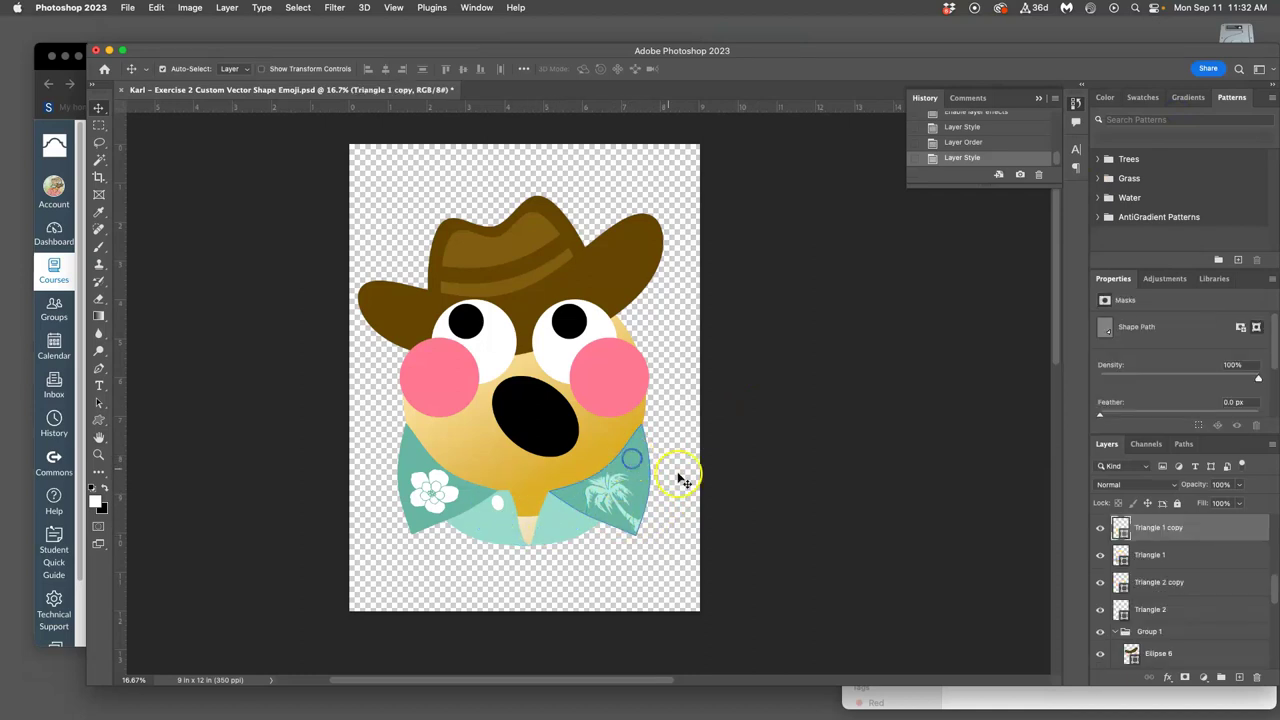
{"action": "left_click", "coordinate": [552, 507]}
{"action": "left_click_drag", "start_coordinate": [552, 507], "coordinate": [540, 528]}
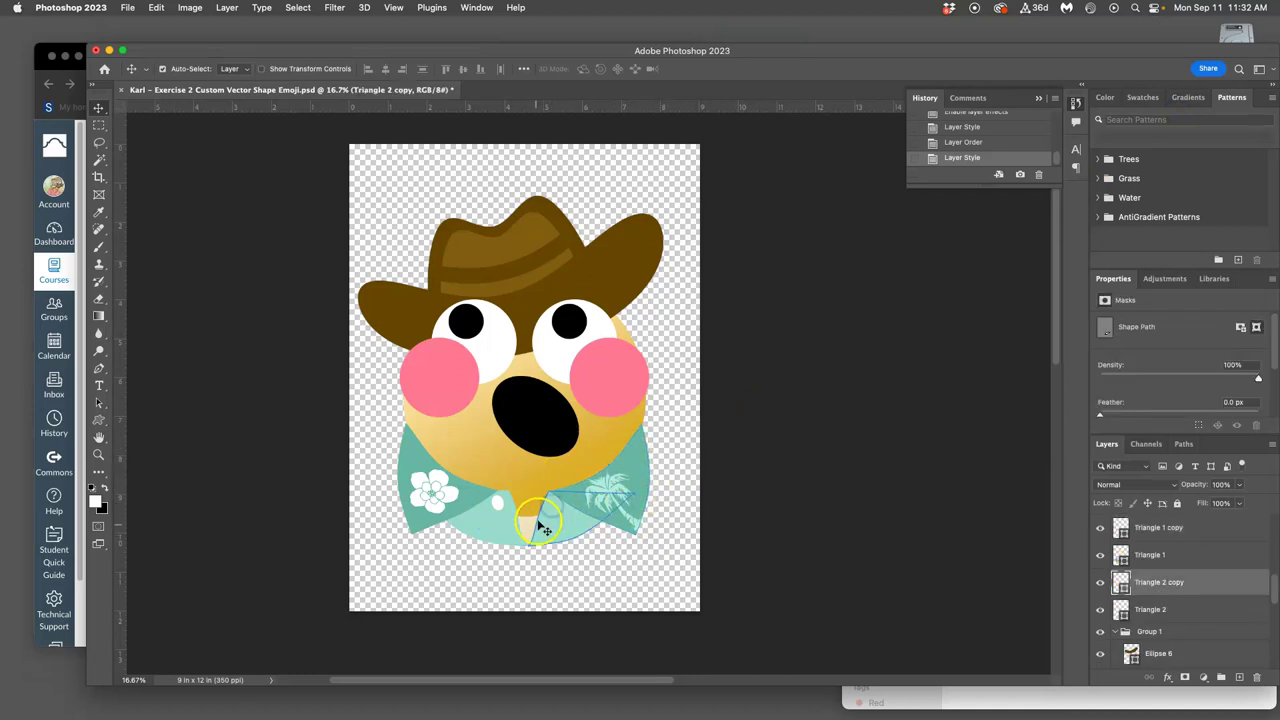
- Add a drop shadow to Triangle 2 copy: opacity 58%, distance 37, spread 38, size 51
{"action": "double_click", "coordinate": [1212, 582]}
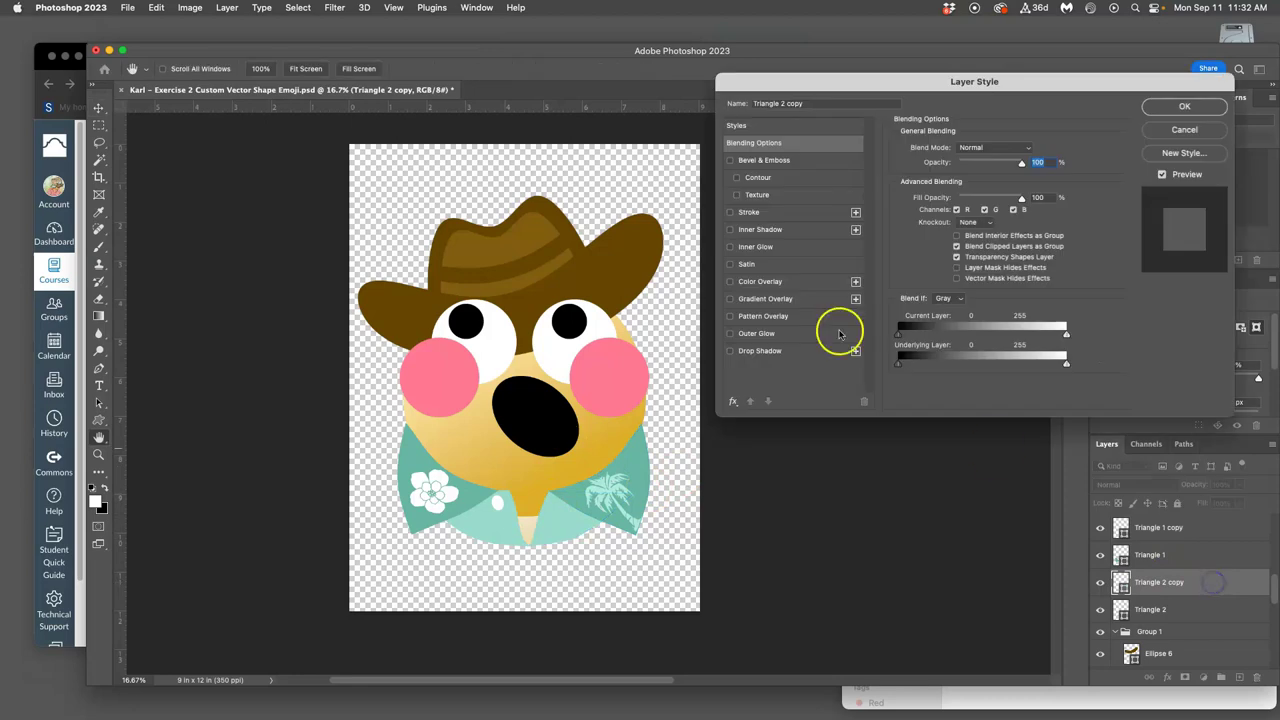
{"action": "left_click", "coordinate": [731, 353]}
{"action": "left_click", "coordinate": [767, 352]}
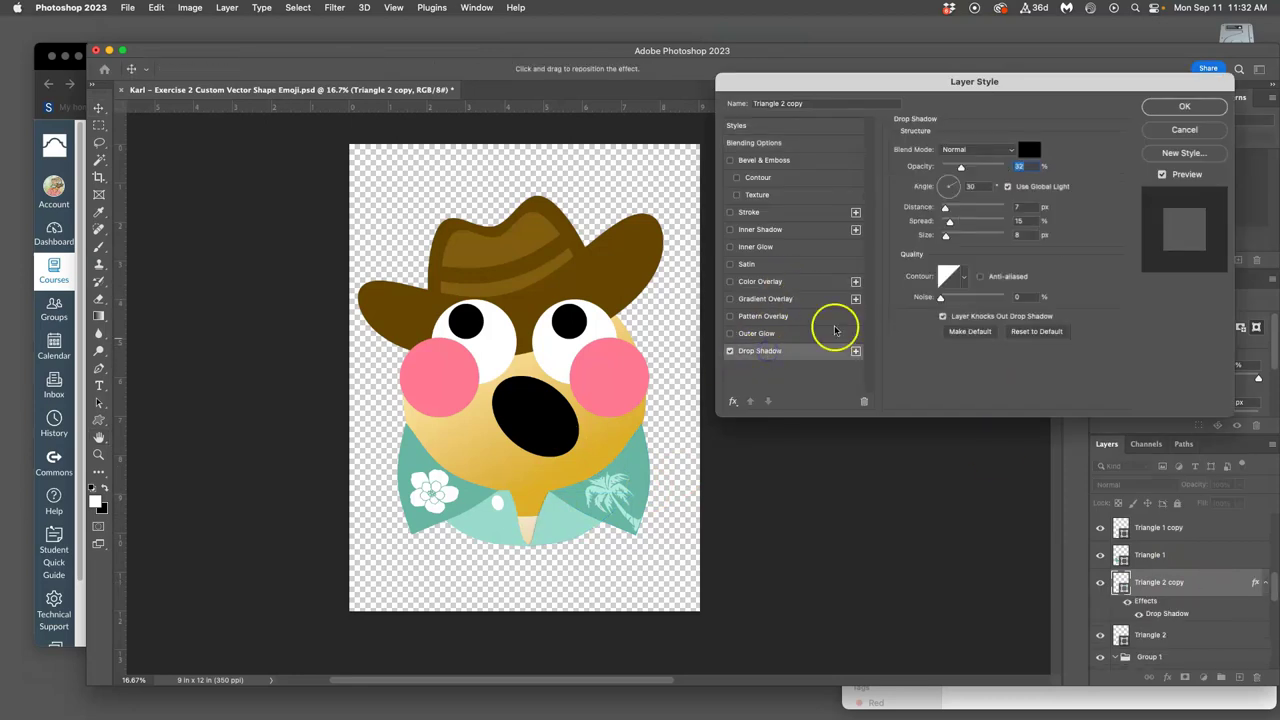
{"action": "left_click_drag", "start_coordinate": [961, 168], "coordinate": [980, 168]}
{"action": "mouse_move", "coordinate": [951, 221]}
{"action": "left_mouse_down"}
{"action": "mouse_move", "coordinate": [967, 208]}
{"action": "mouse_move", "coordinate": [956, 235]}
{"action": "left_mouse_up"}
{"action": "left_click_drag", "start_coordinate": [962, 184], "coordinate": [953, 184]}
- Make the collar shadow colour blue-grey and set its noise to 2%
{"action": "left_click", "coordinate": [1029, 149]}
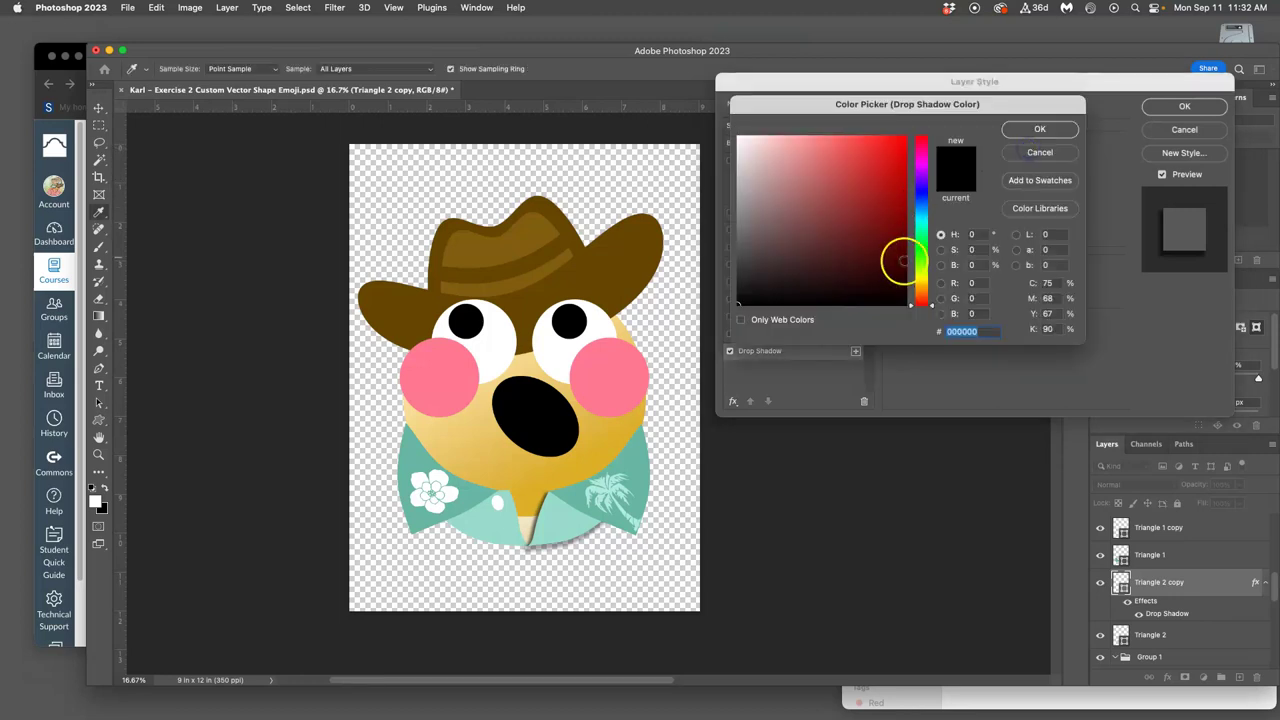
{"action": "left_click", "coordinate": [920, 211]}
{"action": "left_click", "coordinate": [780, 204]}
{"action": "left_click_drag", "start_coordinate": [780, 204], "coordinate": [781, 204]}
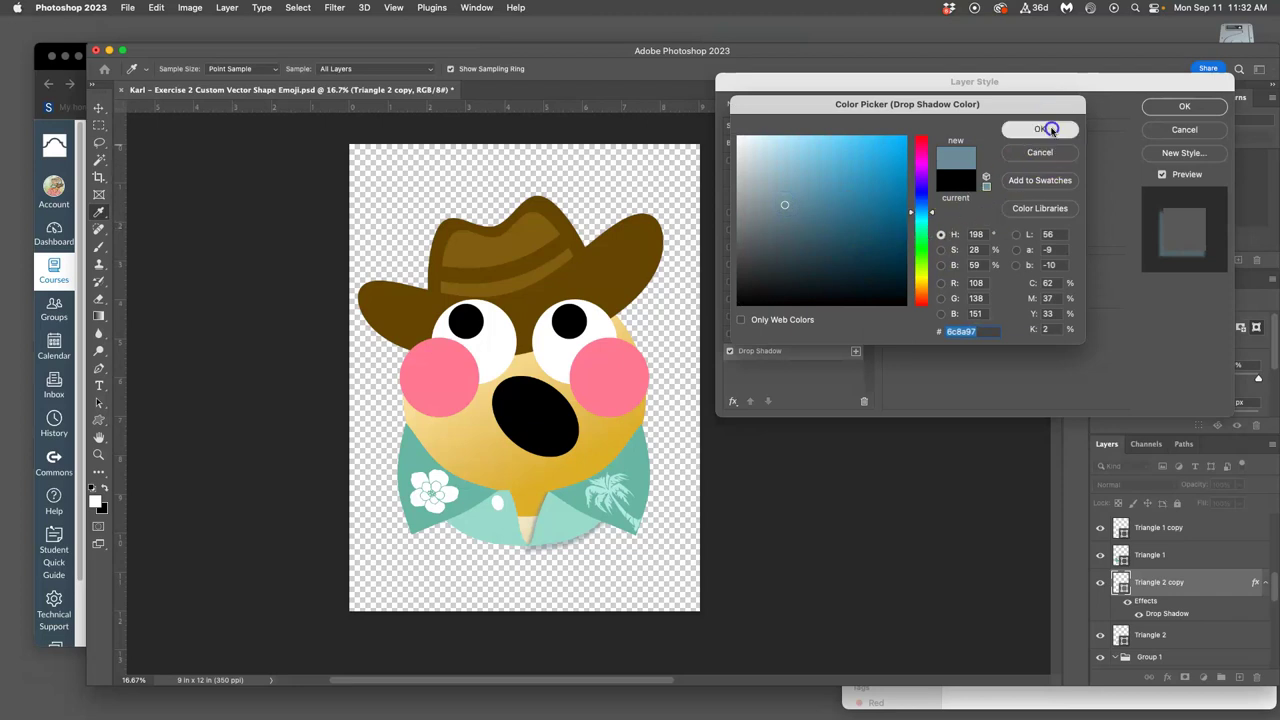
{"action": "left_click", "coordinate": [1042, 131]}
{"action": "left_click", "coordinate": [941, 298]}
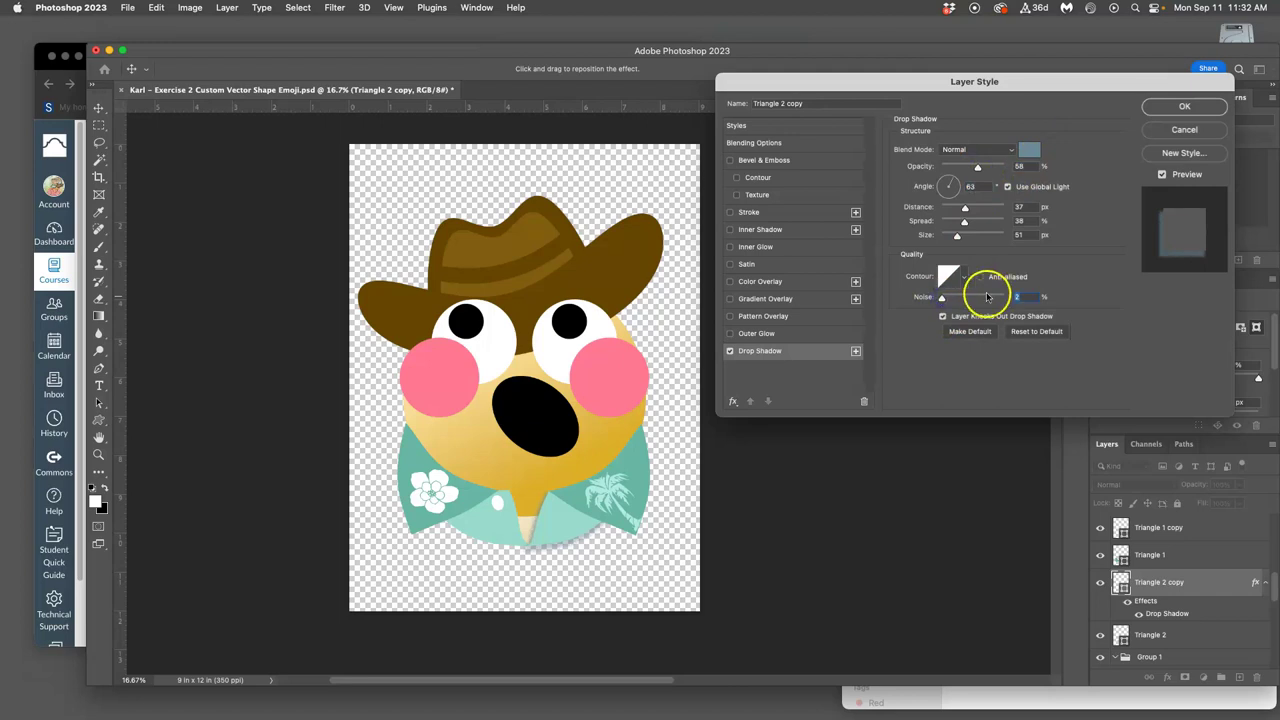
- Apply the collar's drop shadow and copy Triangle 2 copy's layer style
{"action": "left_click", "coordinate": [1162, 108]}
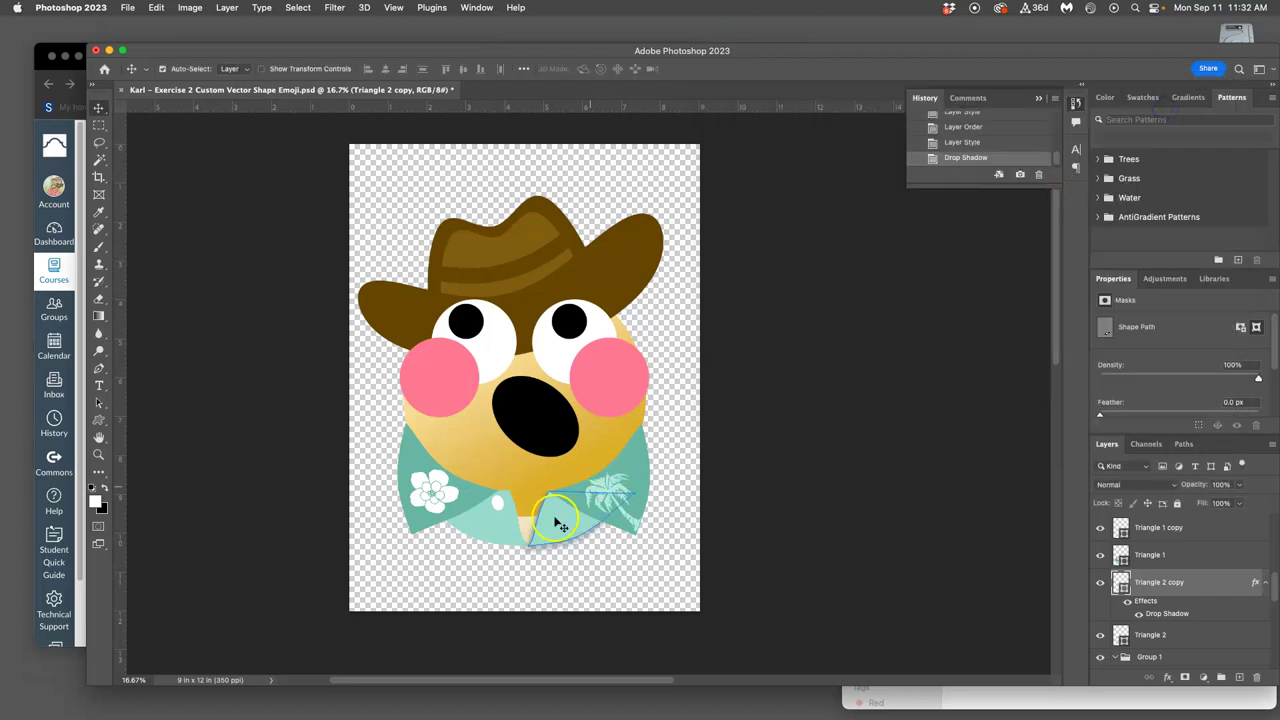
{"action": "left_click", "coordinate": [1100, 555]}
{"action": "left_click", "coordinate": [1100, 555]}
{"action": "right_click", "coordinate": [1195, 586]}
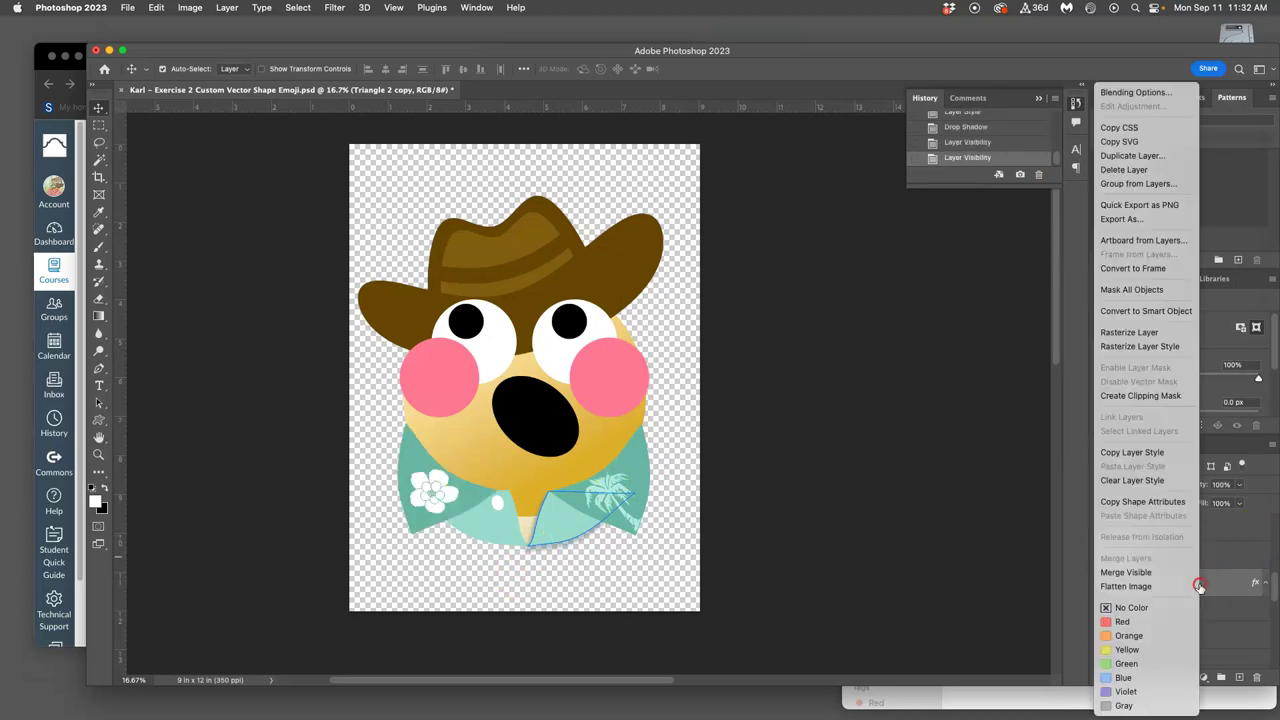
{"action": "left_click", "coordinate": [1133, 453]}
- Paste the drop shadow style onto Triangle 1 and Triangle 1 copy
{"action": "left_click", "coordinate": [1196, 556]}
{"action": "right_click", "coordinate": [1197, 556]}
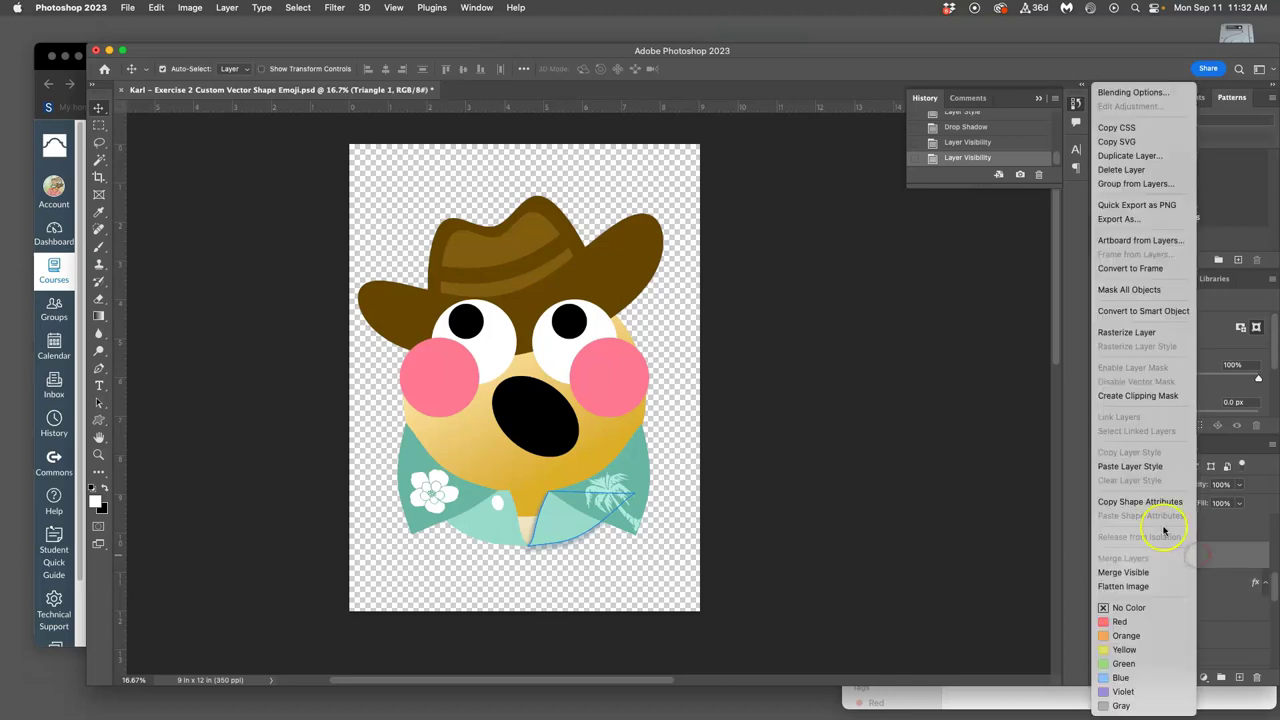
{"action": "left_click", "coordinate": [1130, 466]}
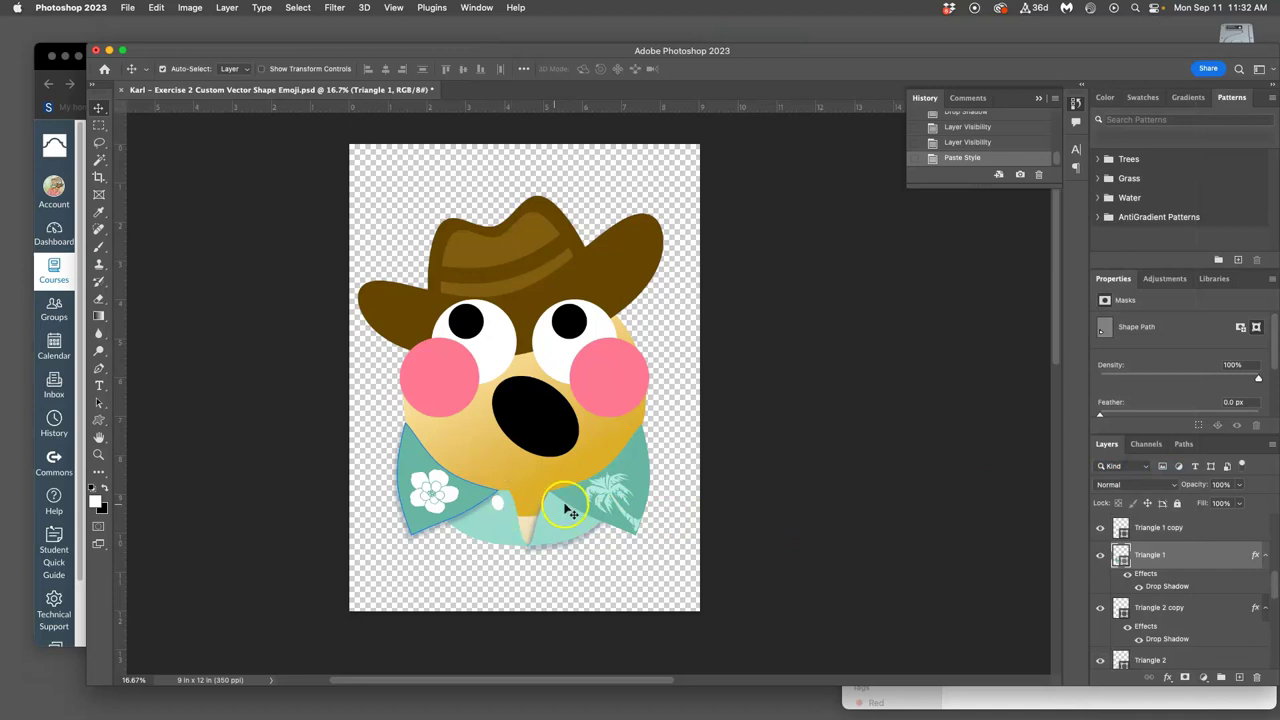
{"action": "left_click", "coordinate": [432, 495]}
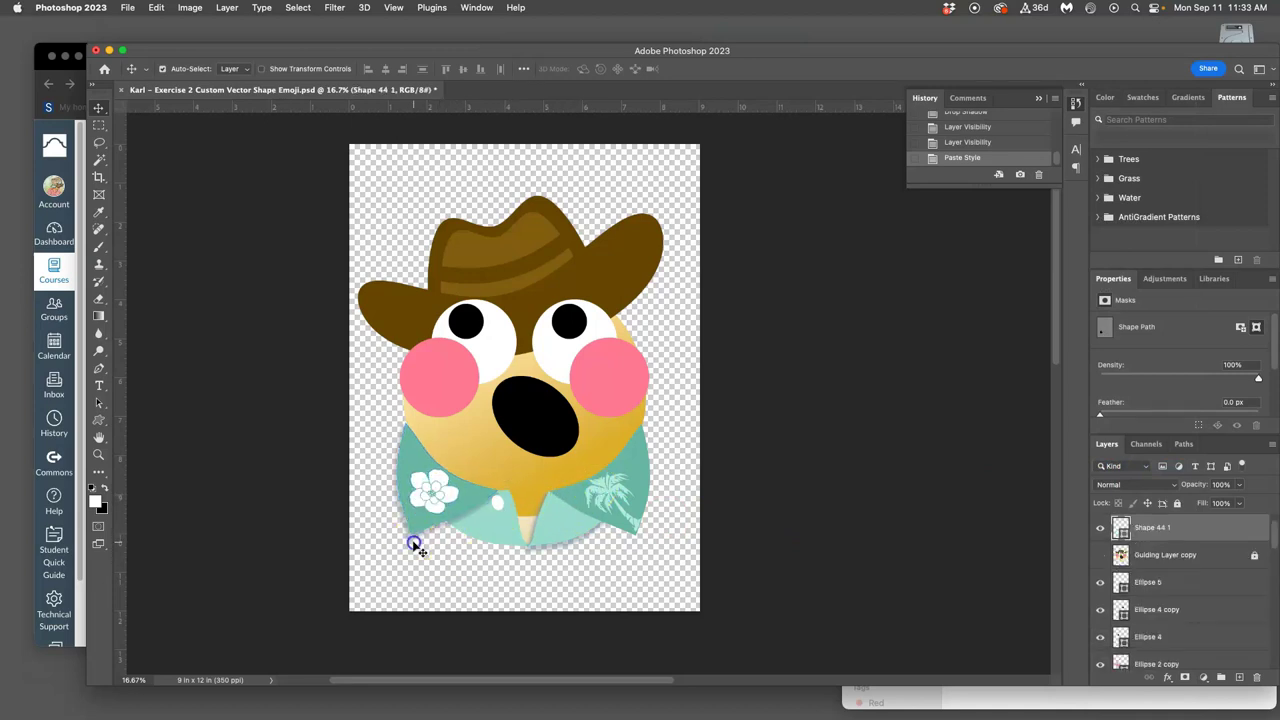
{"action": "left_click", "coordinate": [414, 537]}
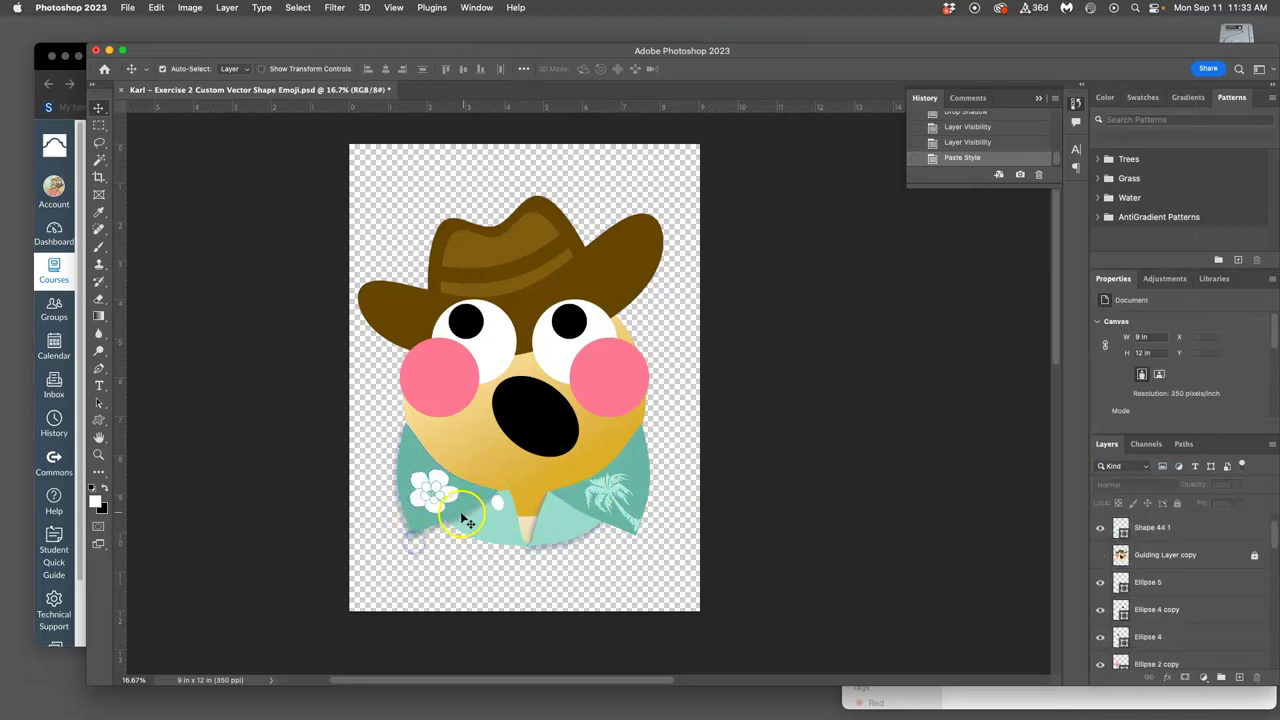
{"action": "left_click", "coordinate": [648, 480]}
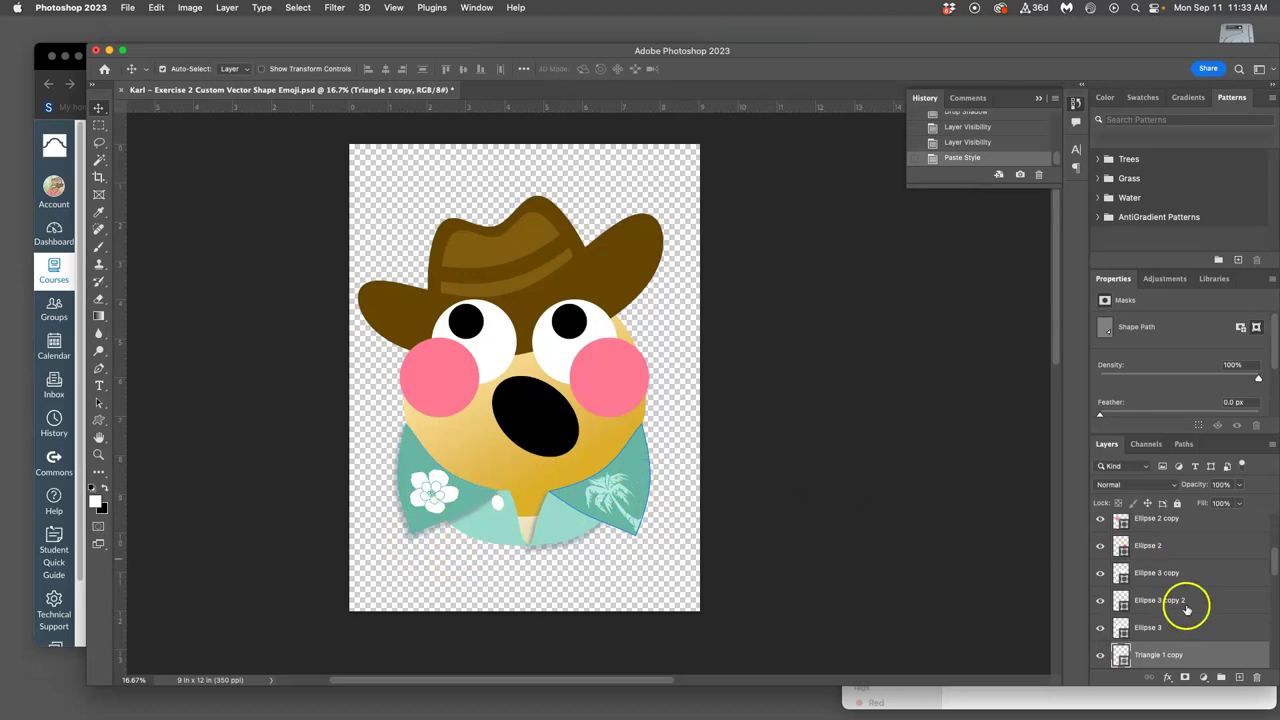
{"action": "right_click", "coordinate": [1194, 650]}
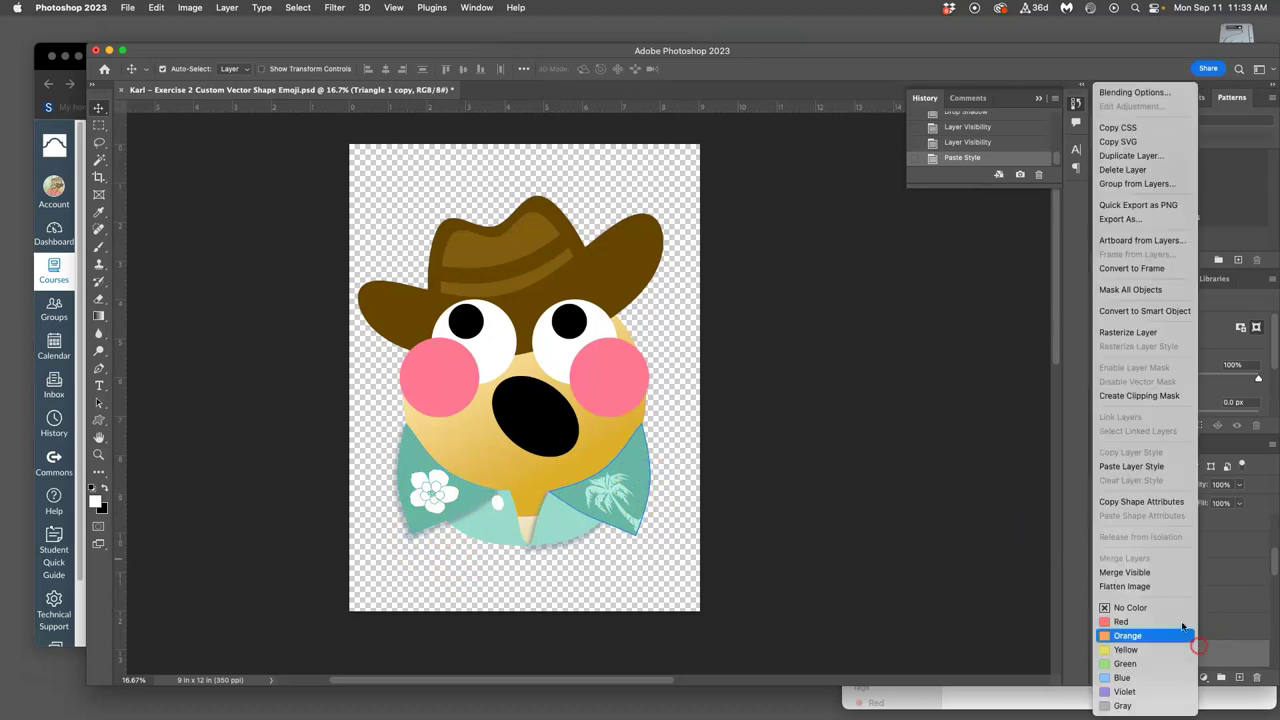
{"action": "left_click", "coordinate": [1131, 467]}
- Paste the drop shadow style onto Triangle 2 and return to the Move tool
{"action": "scroll", "coordinate": [1157, 586], "scroll_direction": "up", "scroll_amount": 2}
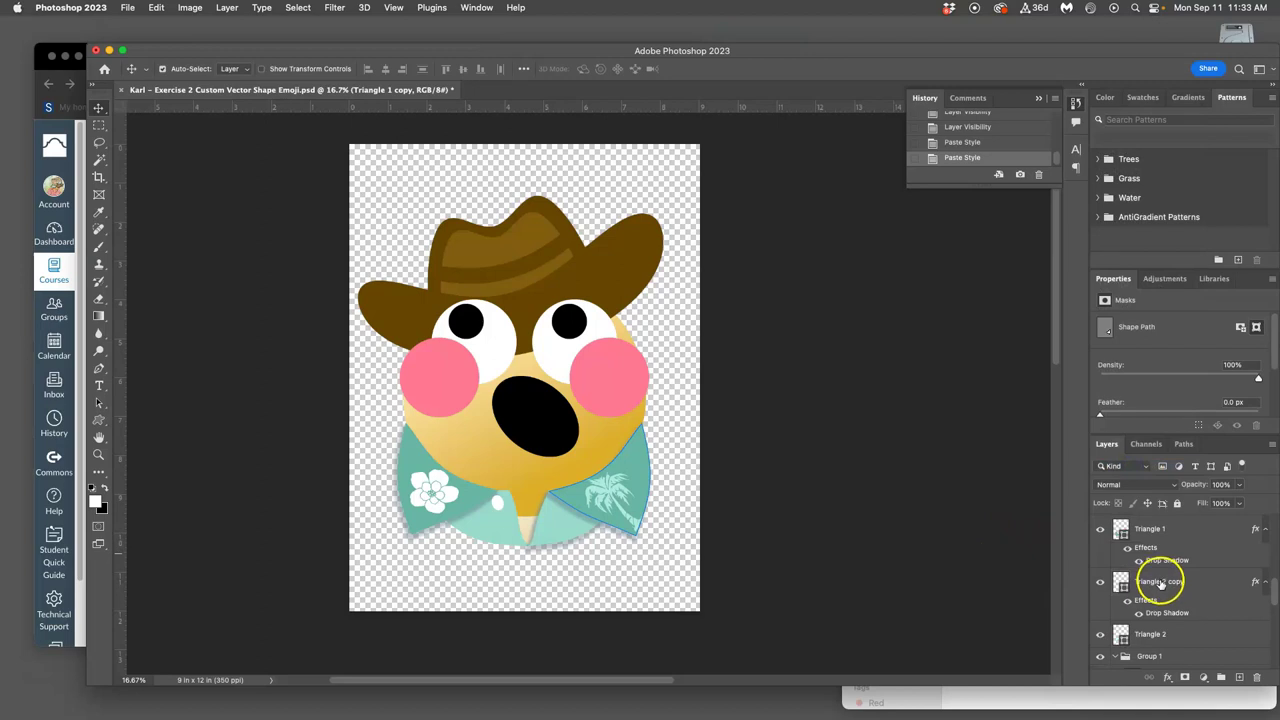
{"action": "key", "text": "super+bracketright"}
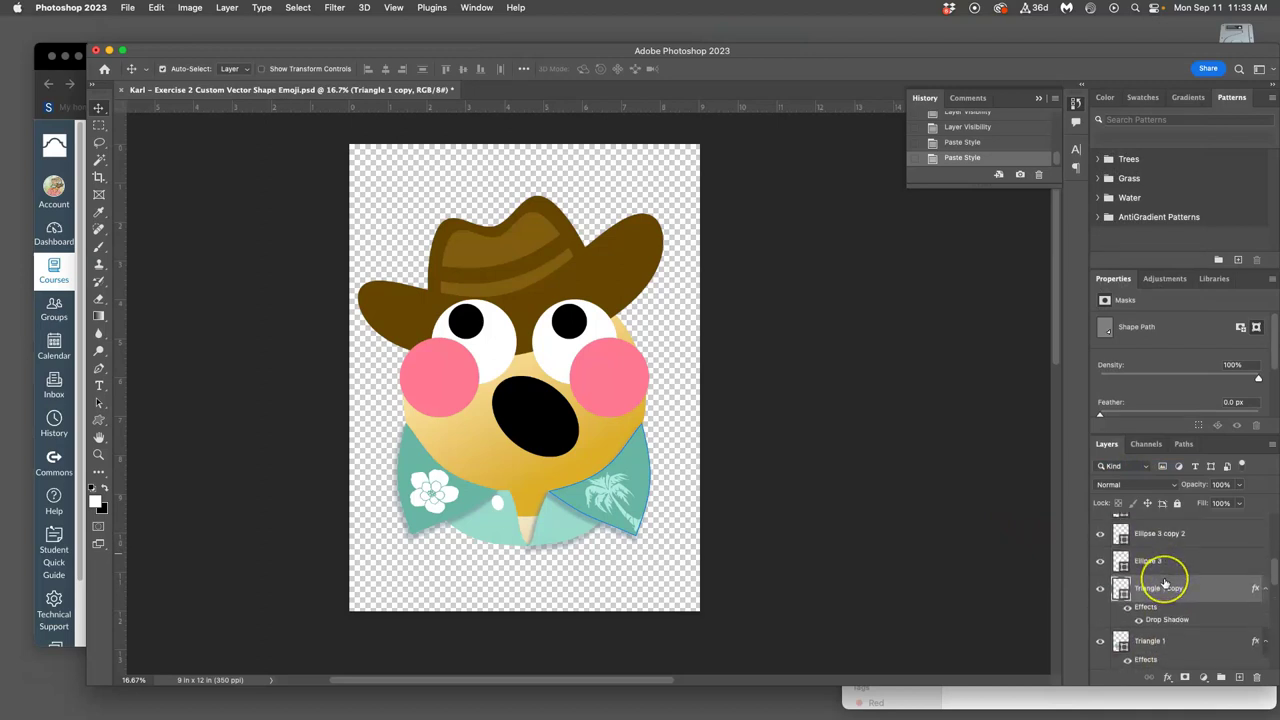
{"action": "scroll", "coordinate": [1165, 583], "scroll_direction": "down", "scroll_amount": 2}
{"action": "scroll", "coordinate": [1168, 600], "scroll_direction": "down", "scroll_amount": 3}
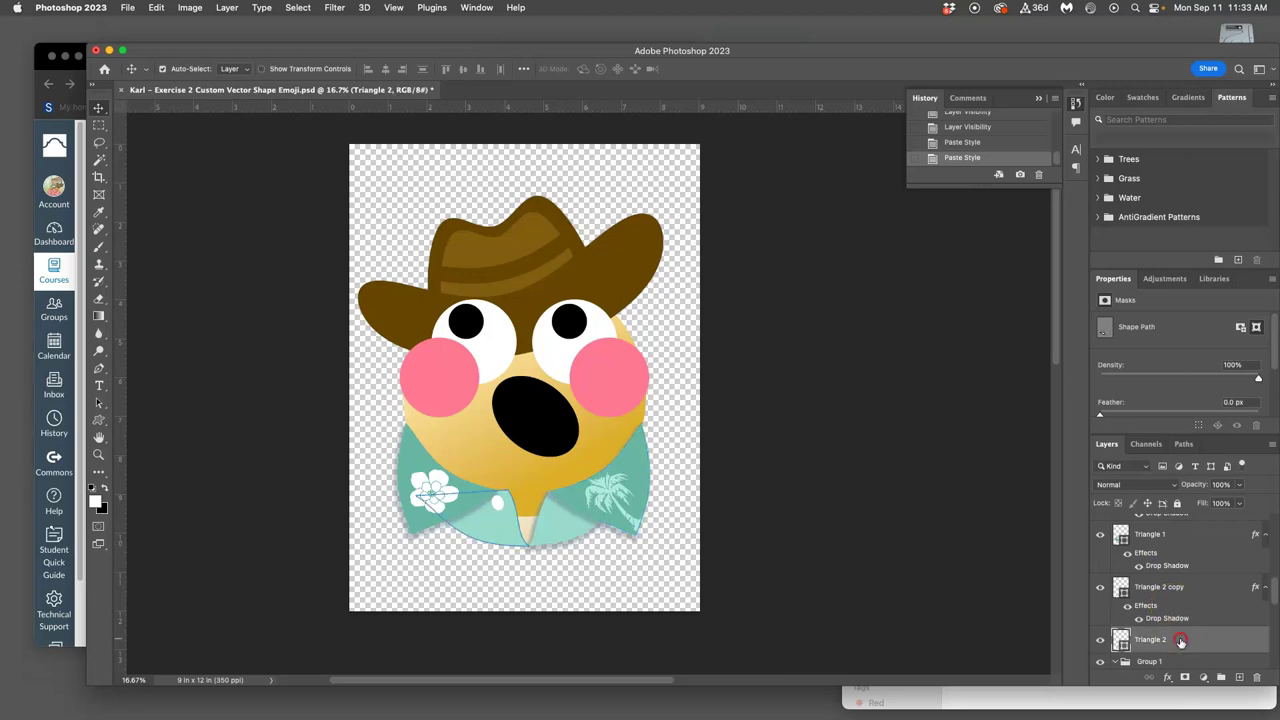
{"action": "right_click", "coordinate": [1177, 641]}
{"action": "left_click", "coordinate": [1103, 467]}
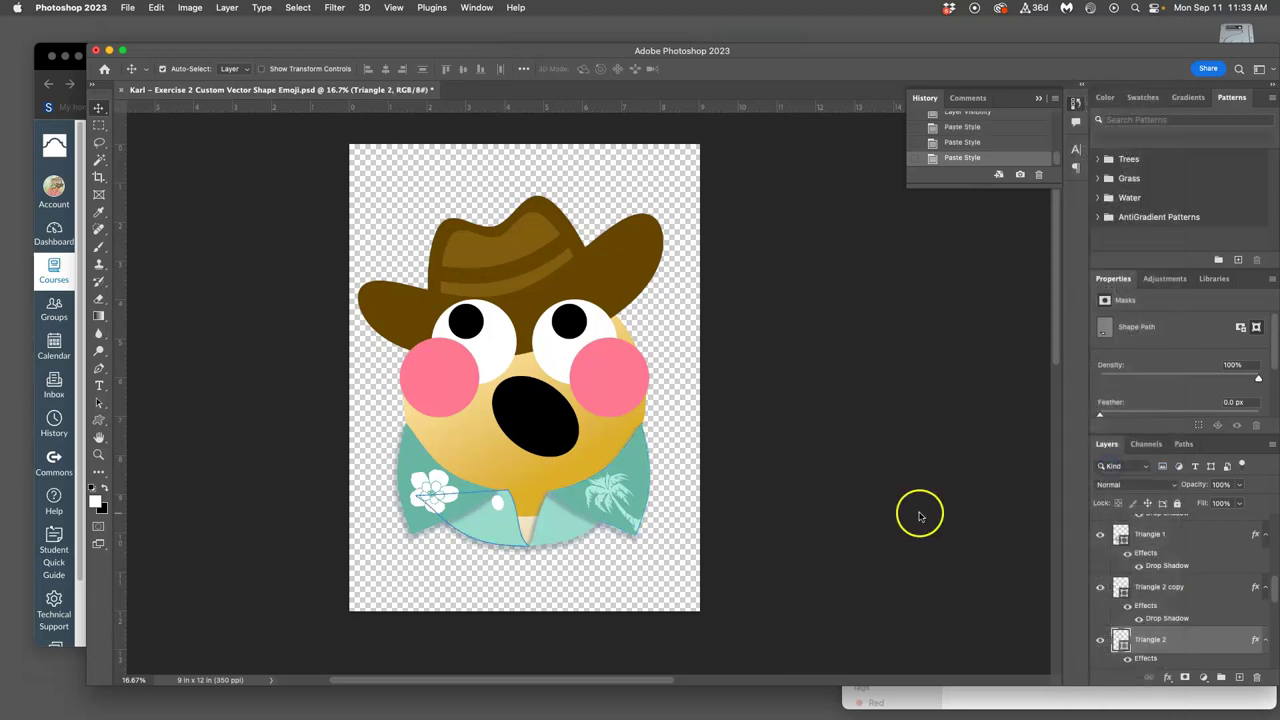
{"action": "left_click", "coordinate": [98, 144]}
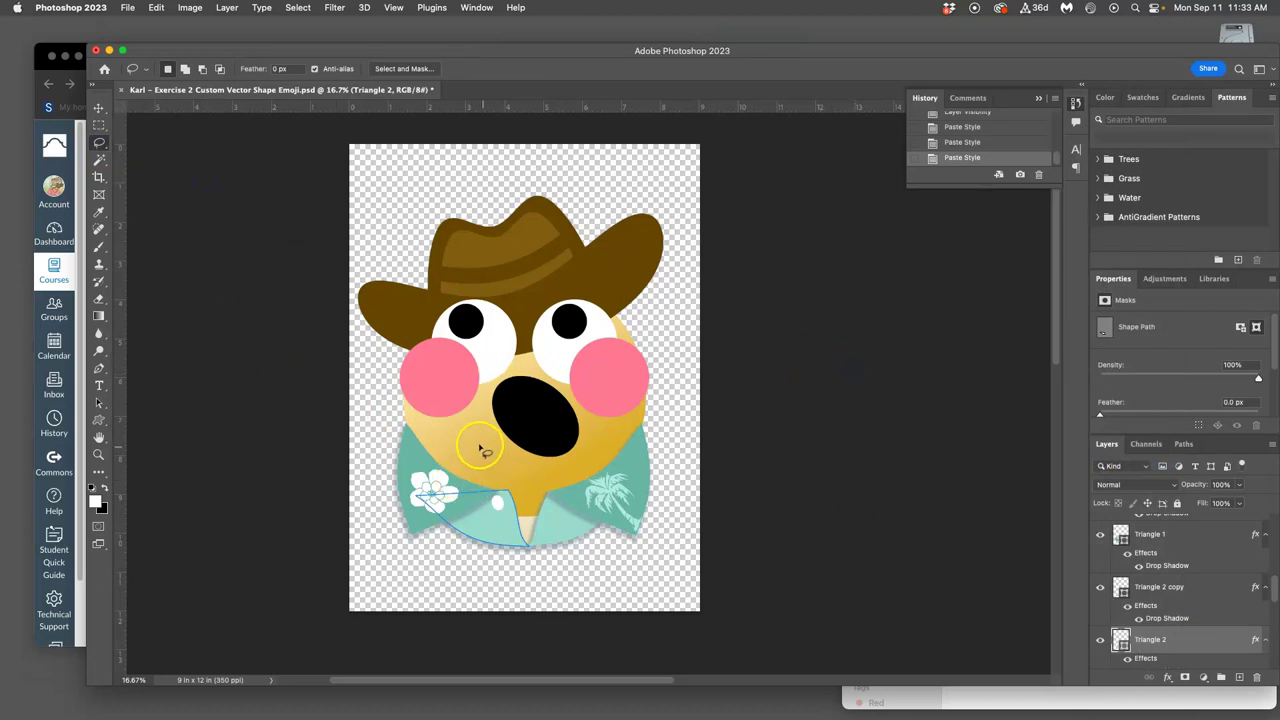
{"action": "left_click", "coordinate": [98, 108]}
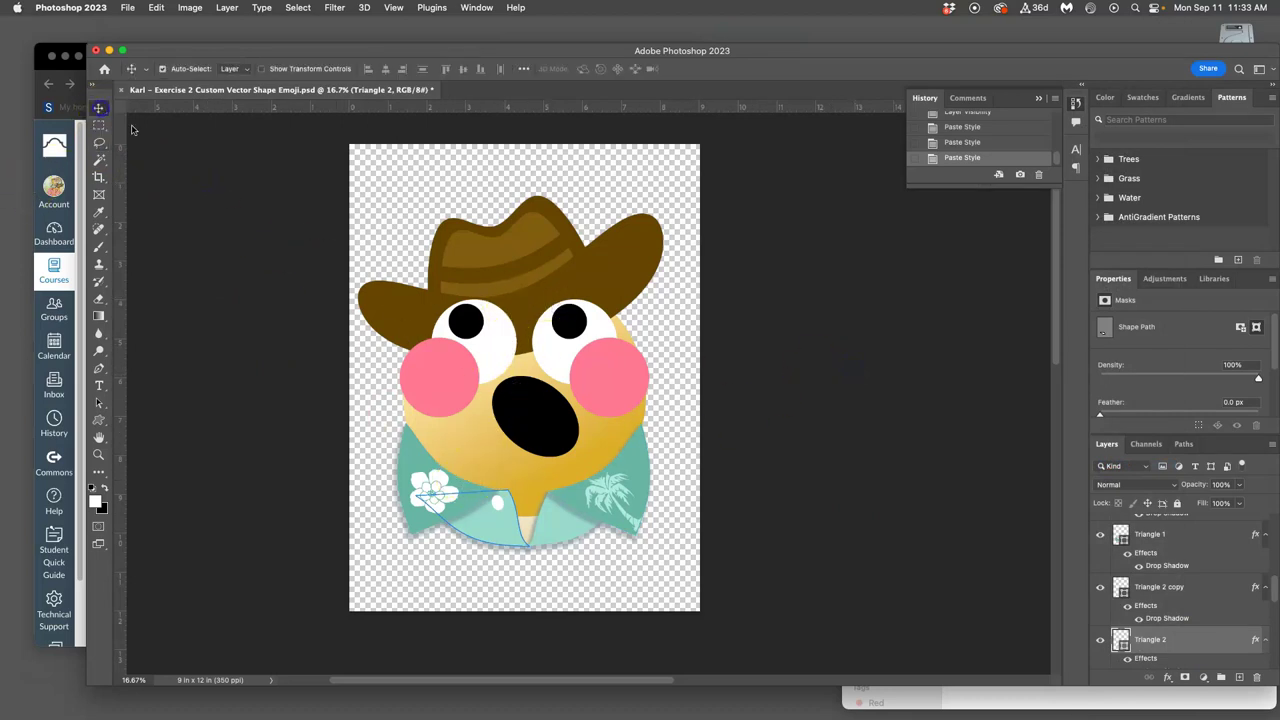
- Enable a Pattern Overlay on the hat, trying a grey anti-gradient pattern
{"action": "left_click", "coordinate": [649, 284]}
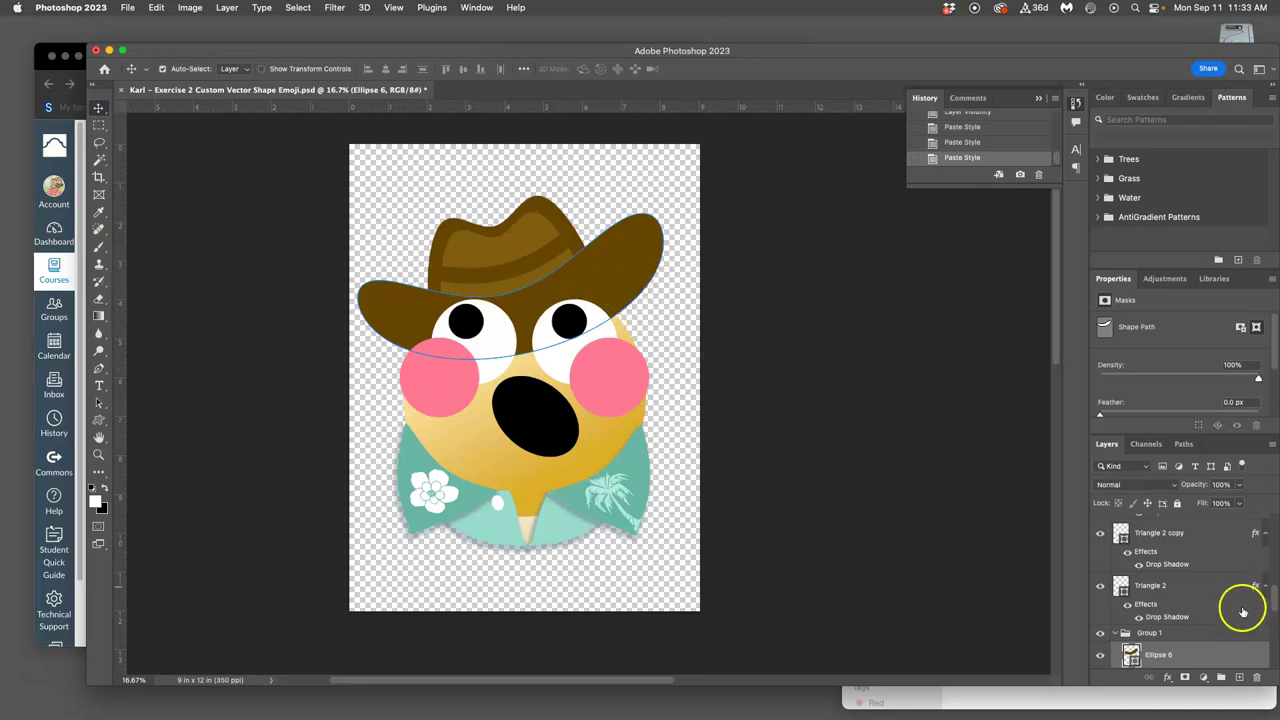
{"action": "double_click", "coordinate": [1213, 653]}
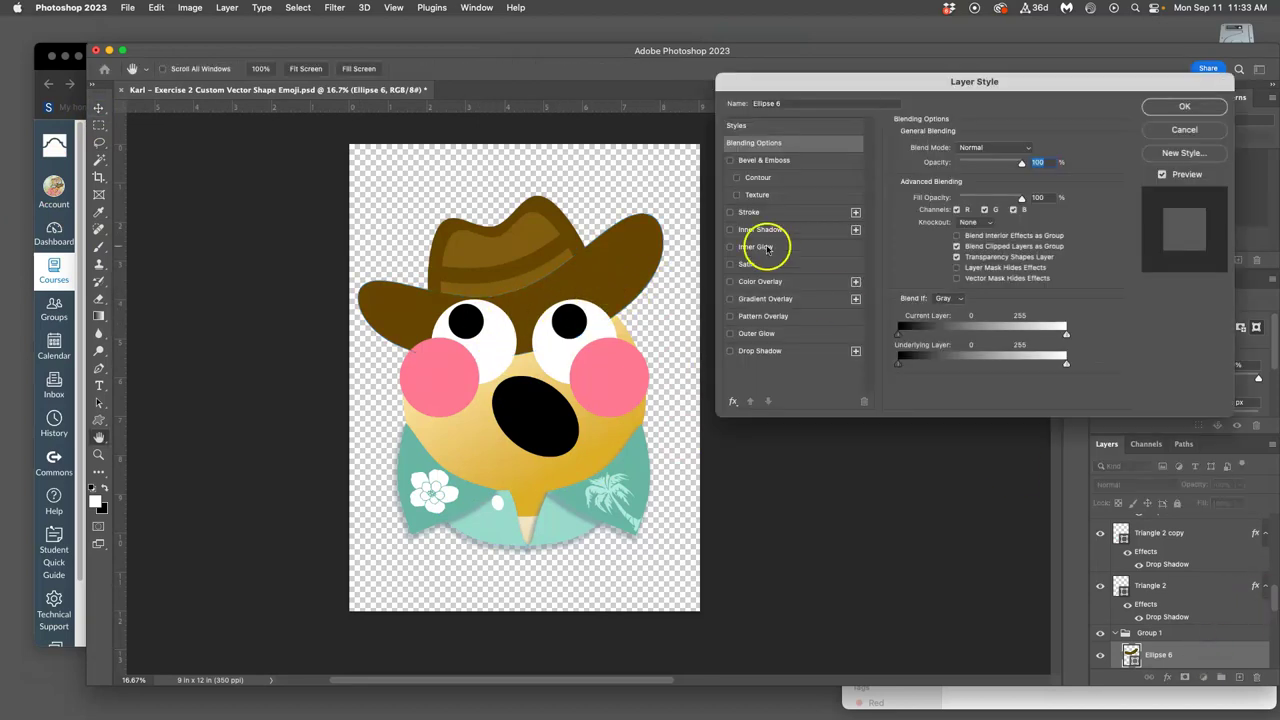
{"action": "left_click", "coordinate": [731, 318]}
{"action": "left_click", "coordinate": [778, 317]}
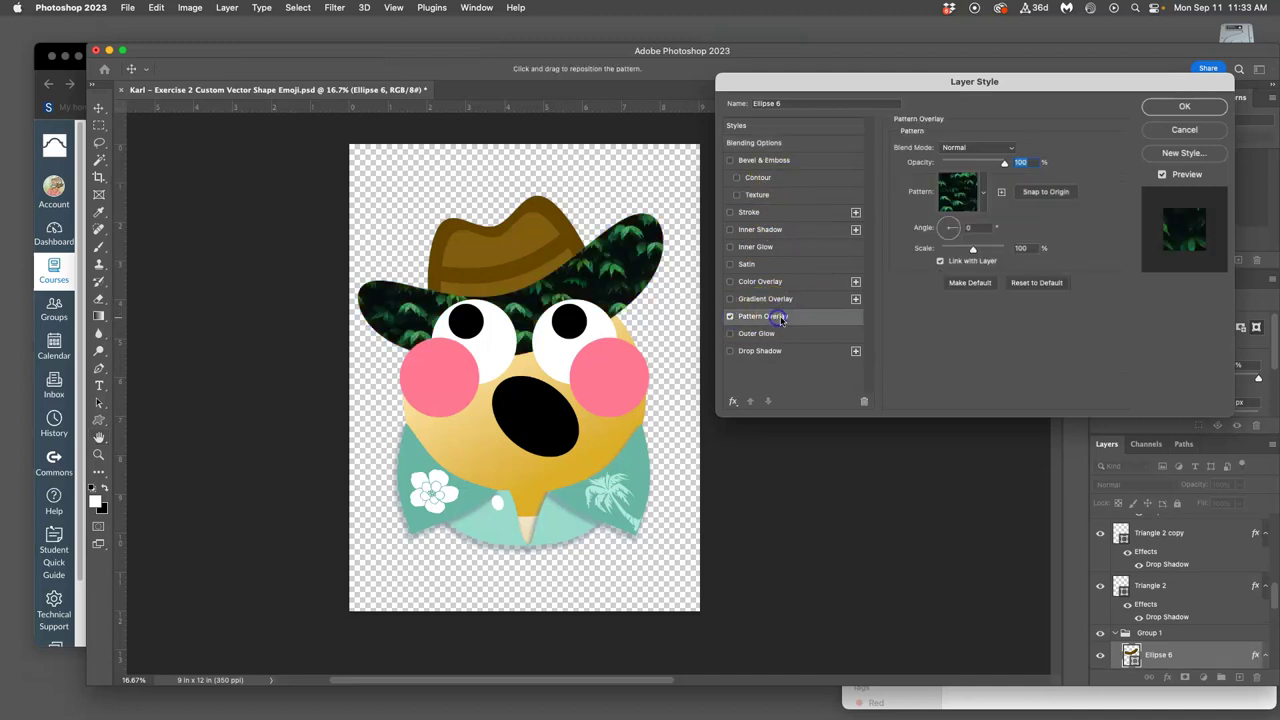
{"action": "left_click", "coordinate": [985, 196]}
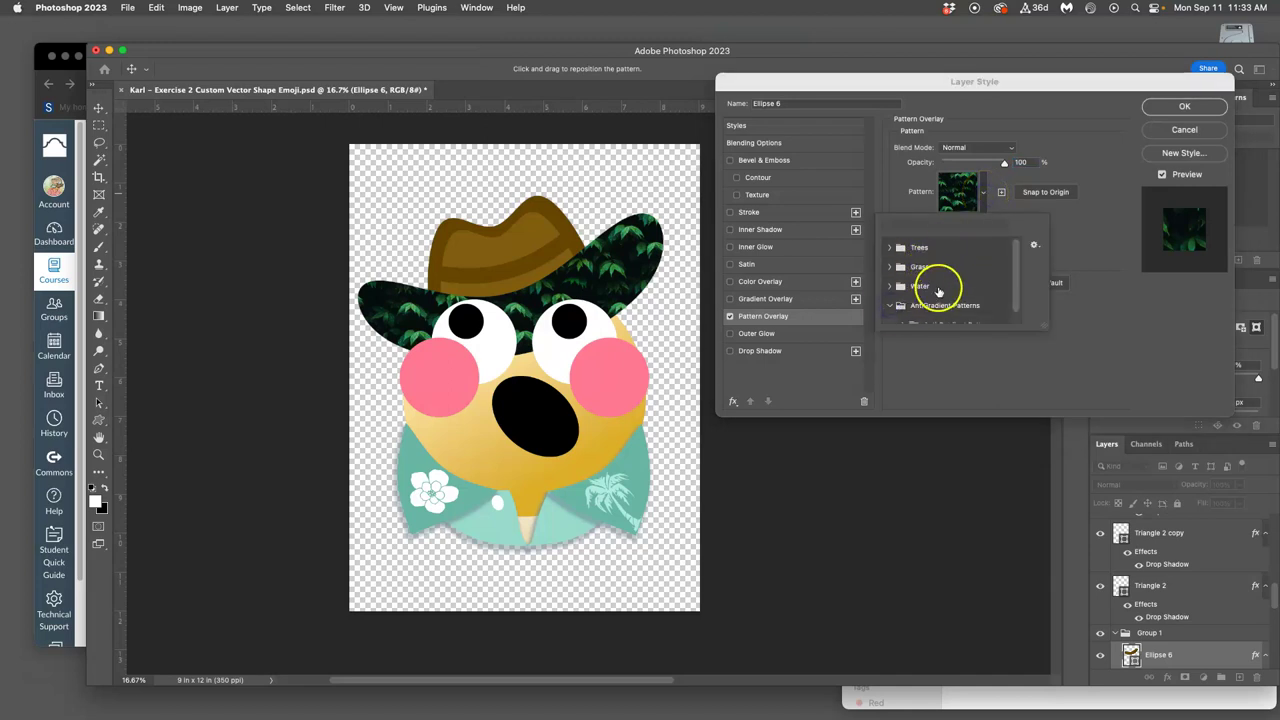
{"action": "left_click", "coordinate": [935, 302]}
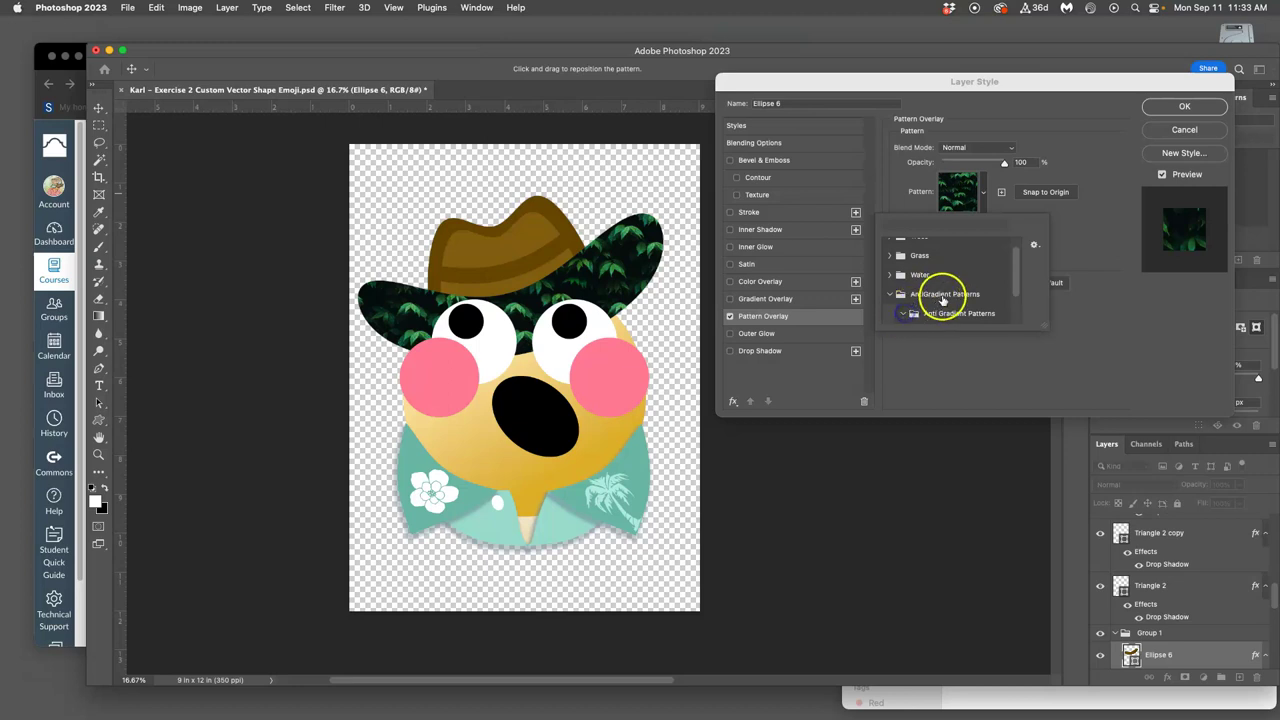
{"action": "left_click", "coordinate": [963, 292]}
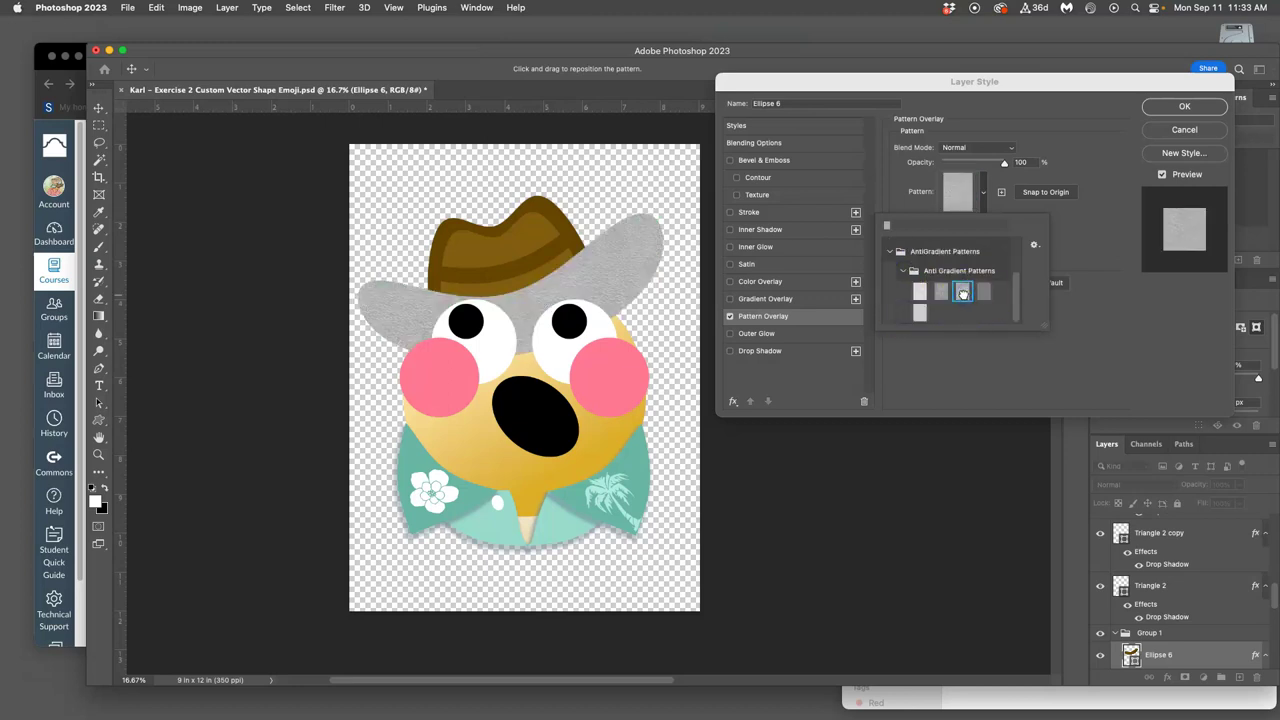
- Try the water and blue glitter patterns on the hat
{"action": "left_click", "coordinate": [903, 273]}
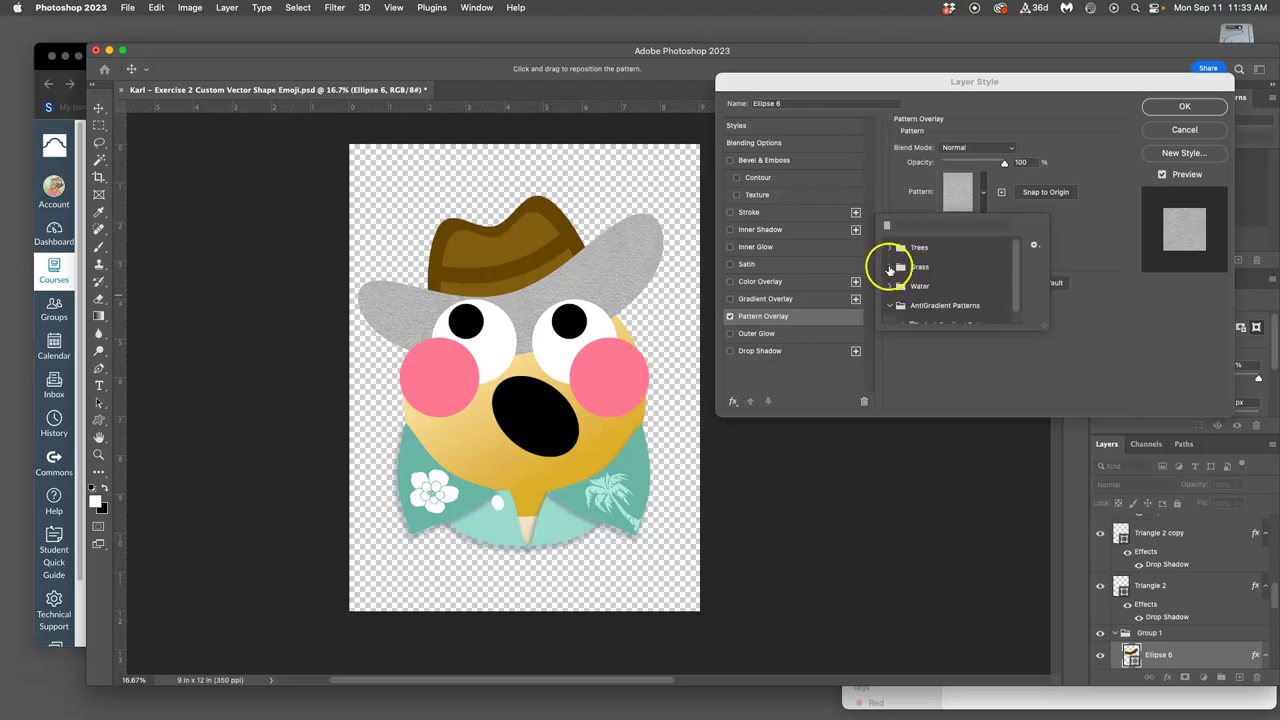
{"action": "left_click", "coordinate": [930, 287]}
{"action": "left_click", "coordinate": [891, 287]}
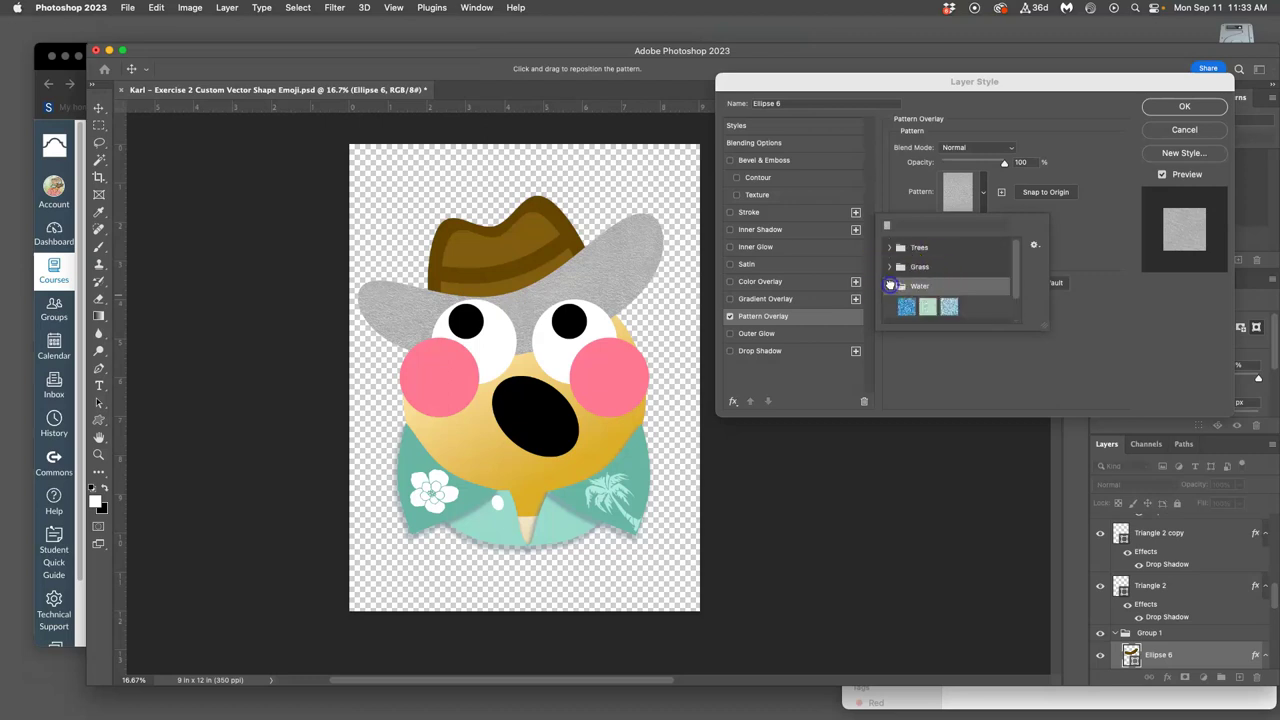
{"action": "scroll", "coordinate": [933, 285], "scroll_direction": "down", "scroll_amount": 1}
{"action": "left_click", "coordinate": [946, 274]}
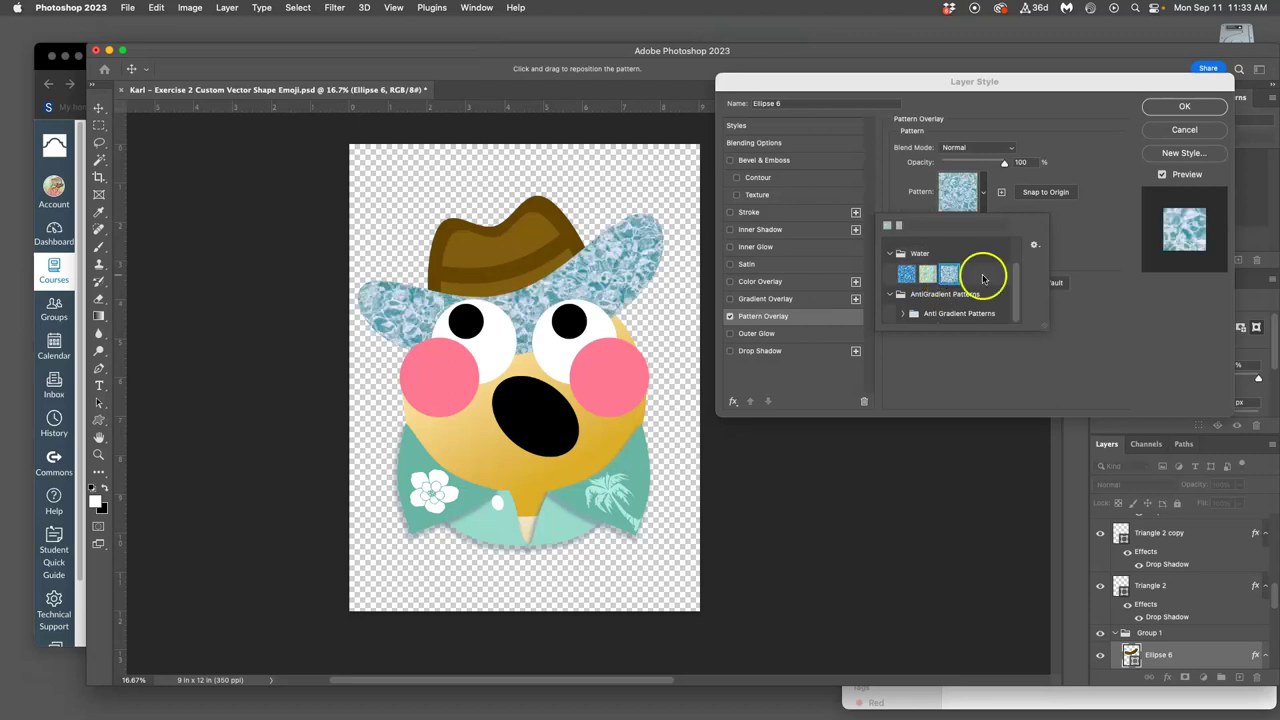
{"action": "left_click", "coordinate": [924, 278]}
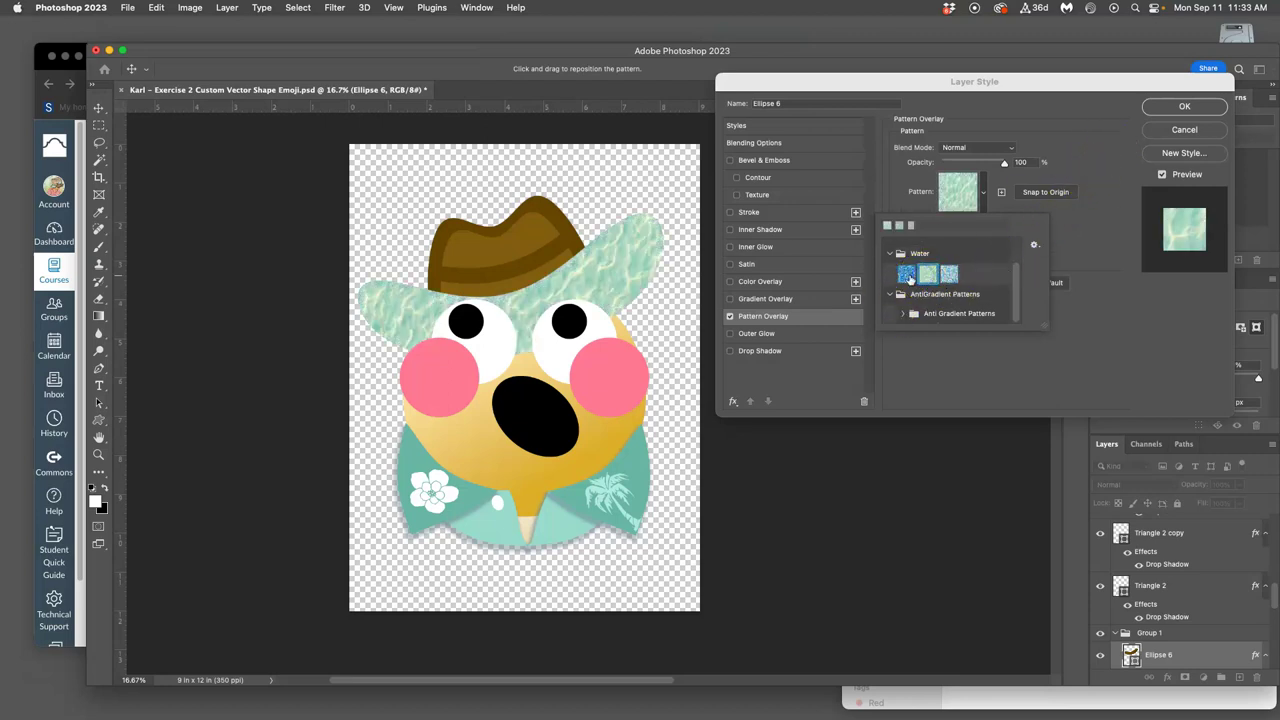
{"action": "left_click", "coordinate": [907, 275]}
{"action": "left_click", "coordinate": [1074, 250]}
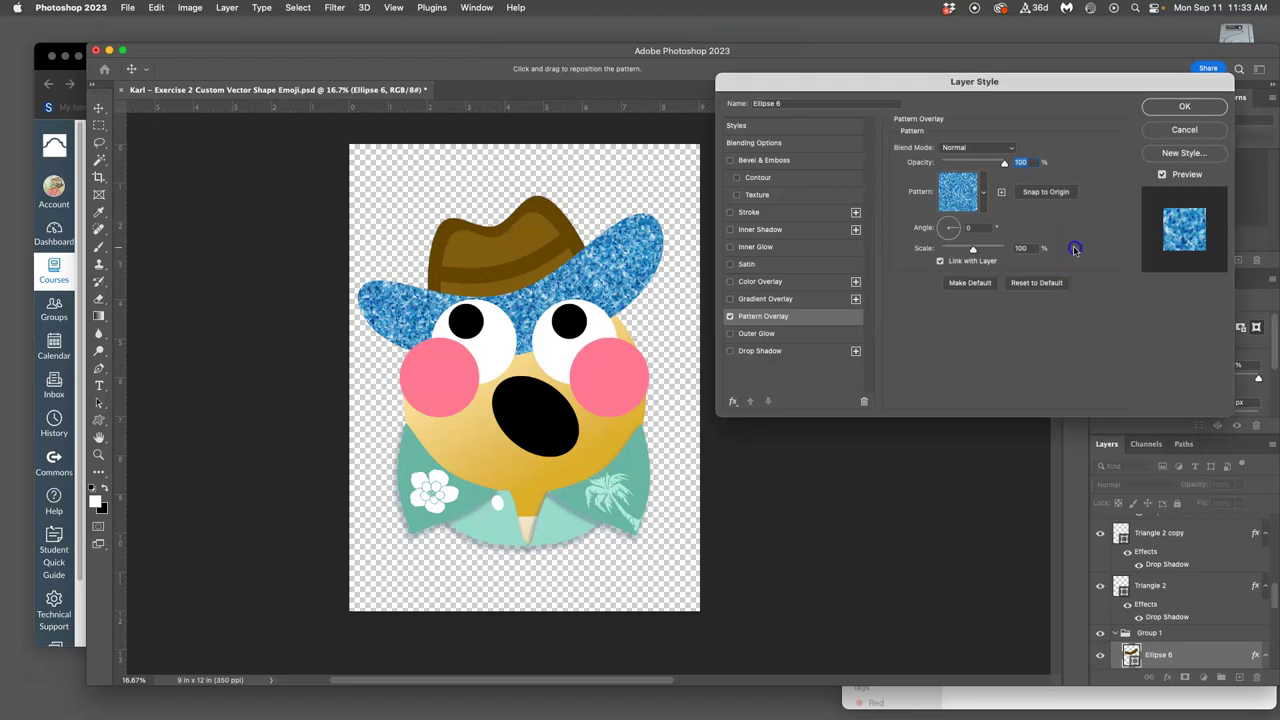
- Set the hat pattern to 13% scale with Luminosity blend mode
{"action": "left_click_drag", "start_coordinate": [972, 250], "coordinate": [951, 249]}
{"action": "left_click", "coordinate": [966, 147]}
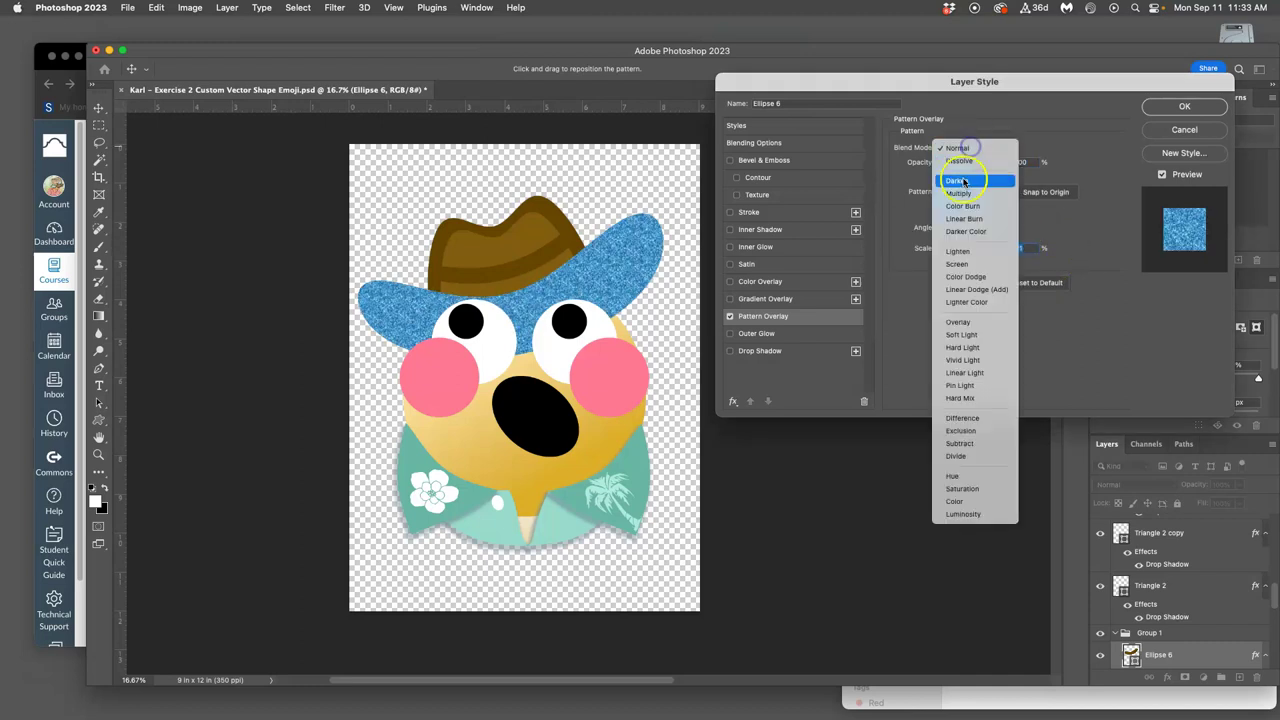
{"action": "left_click", "coordinate": [962, 334]}
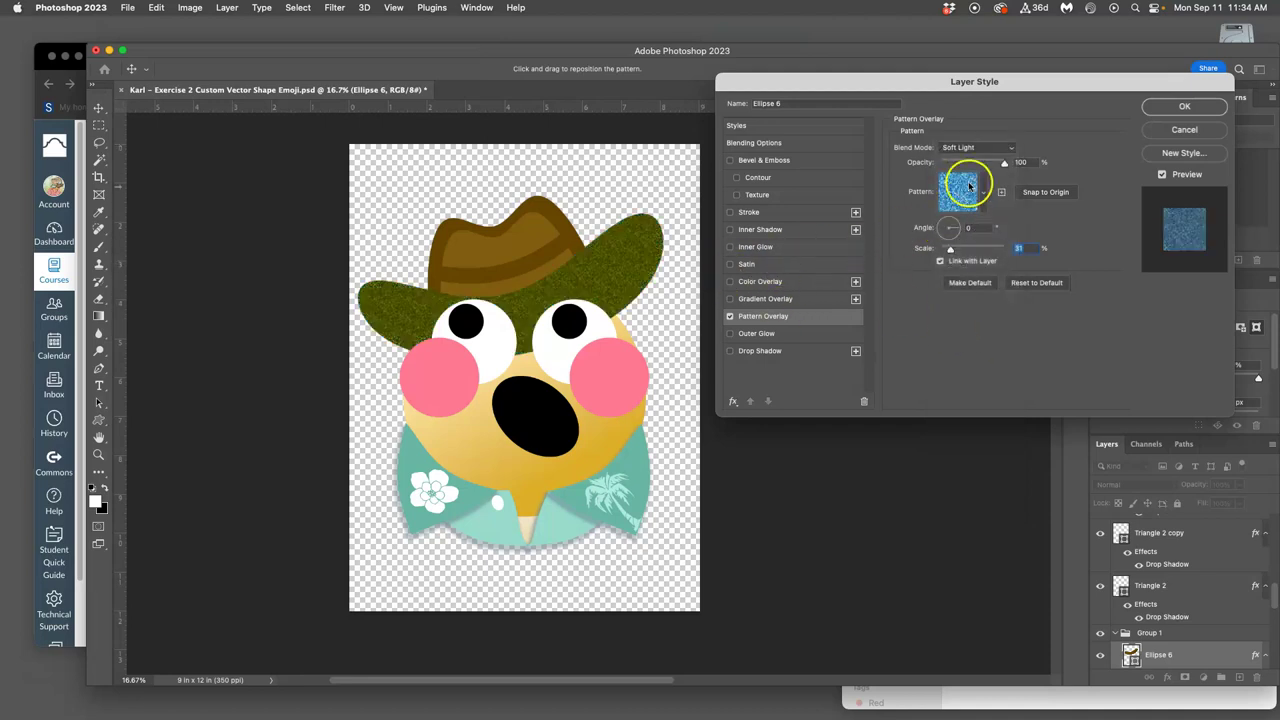
{"action": "left_click", "coordinate": [988, 148]}
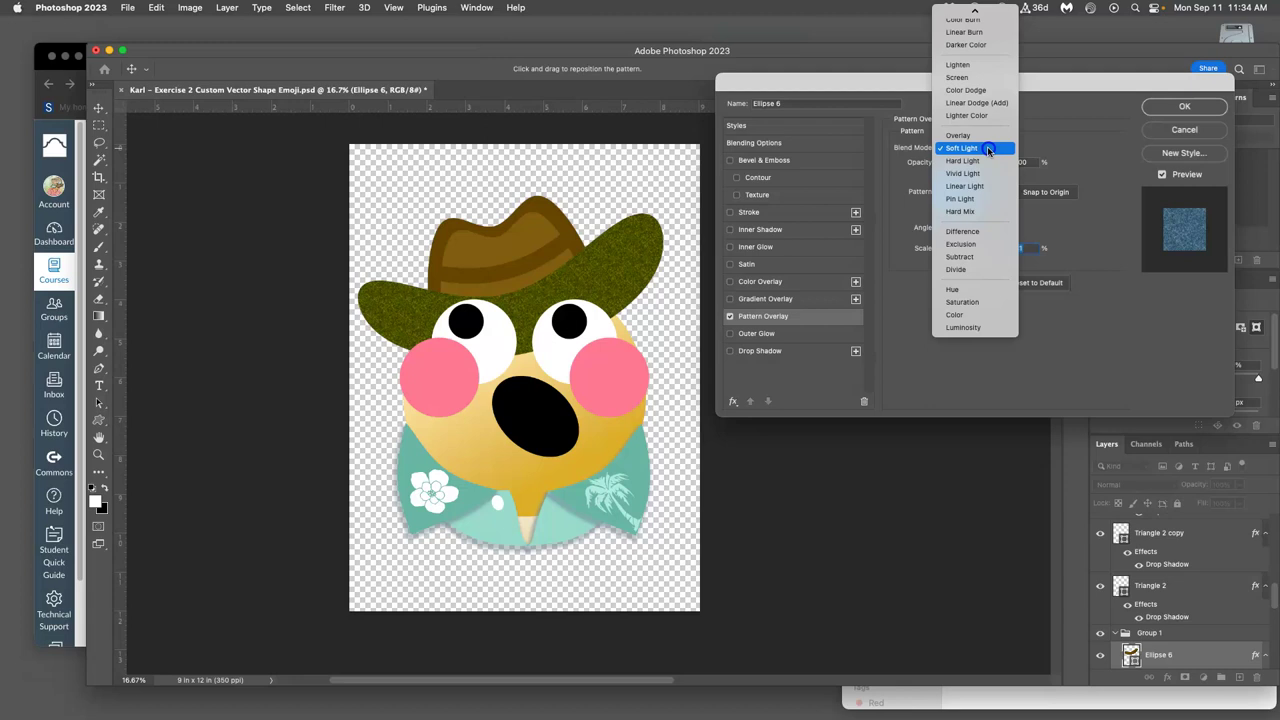
{"action": "left_click", "coordinate": [974, 199]}
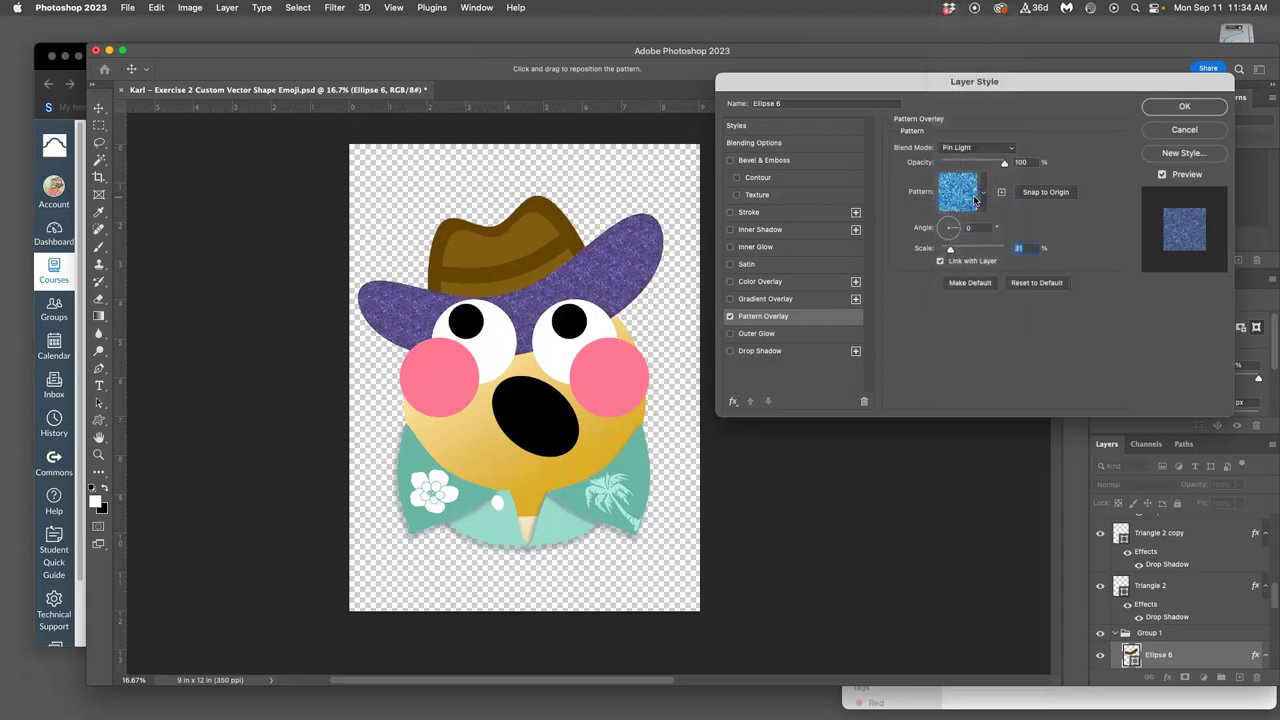
{"action": "left_click", "coordinate": [975, 148]}
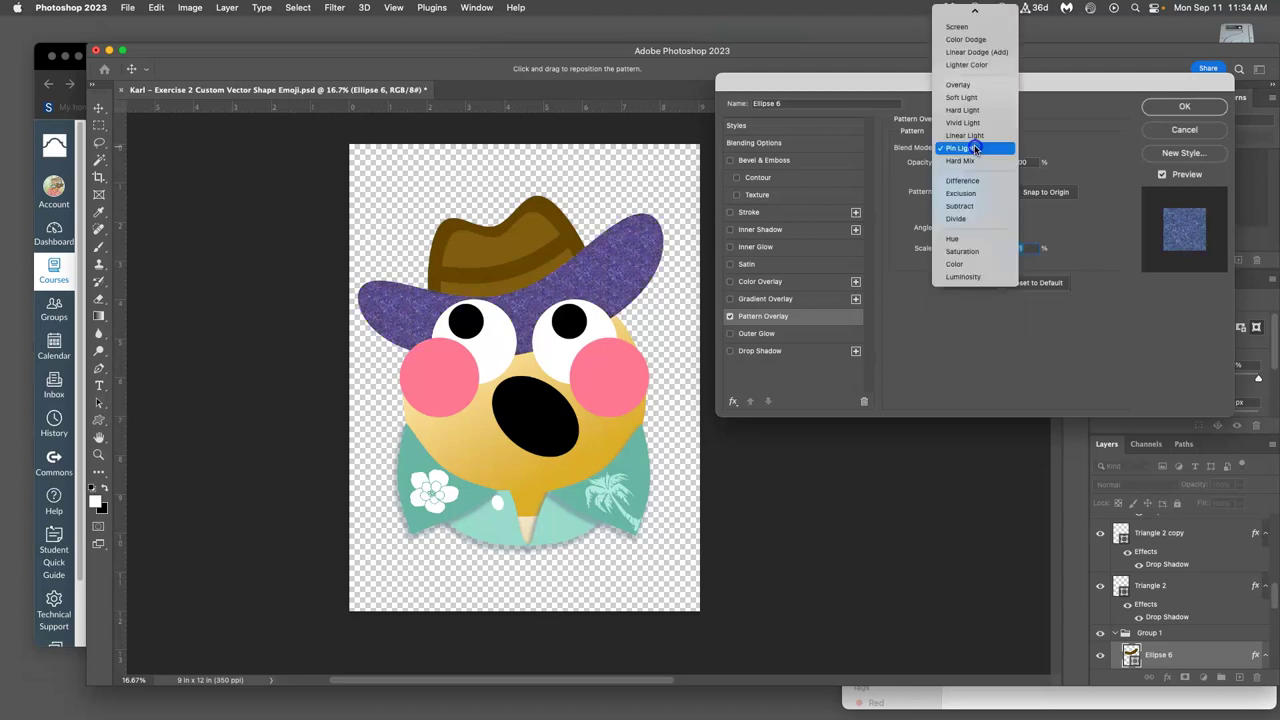
{"action": "left_click", "coordinate": [970, 85]}
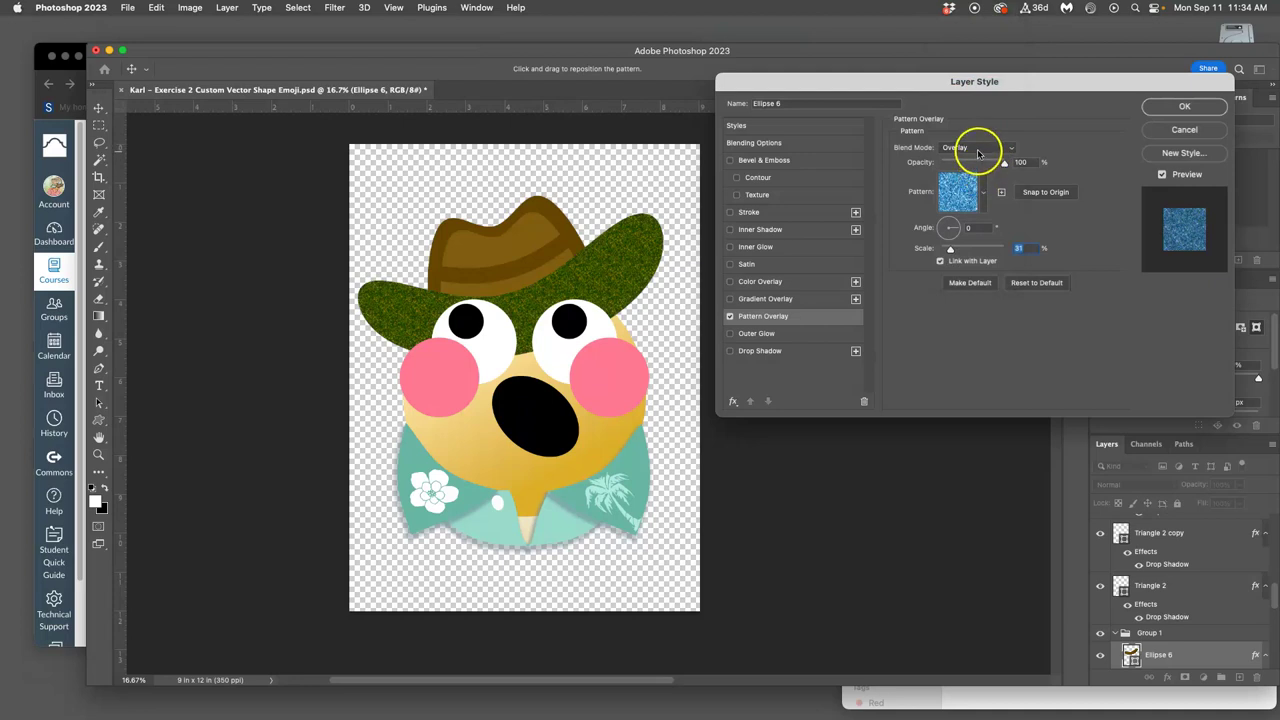
{"action": "left_click", "coordinate": [976, 148]}
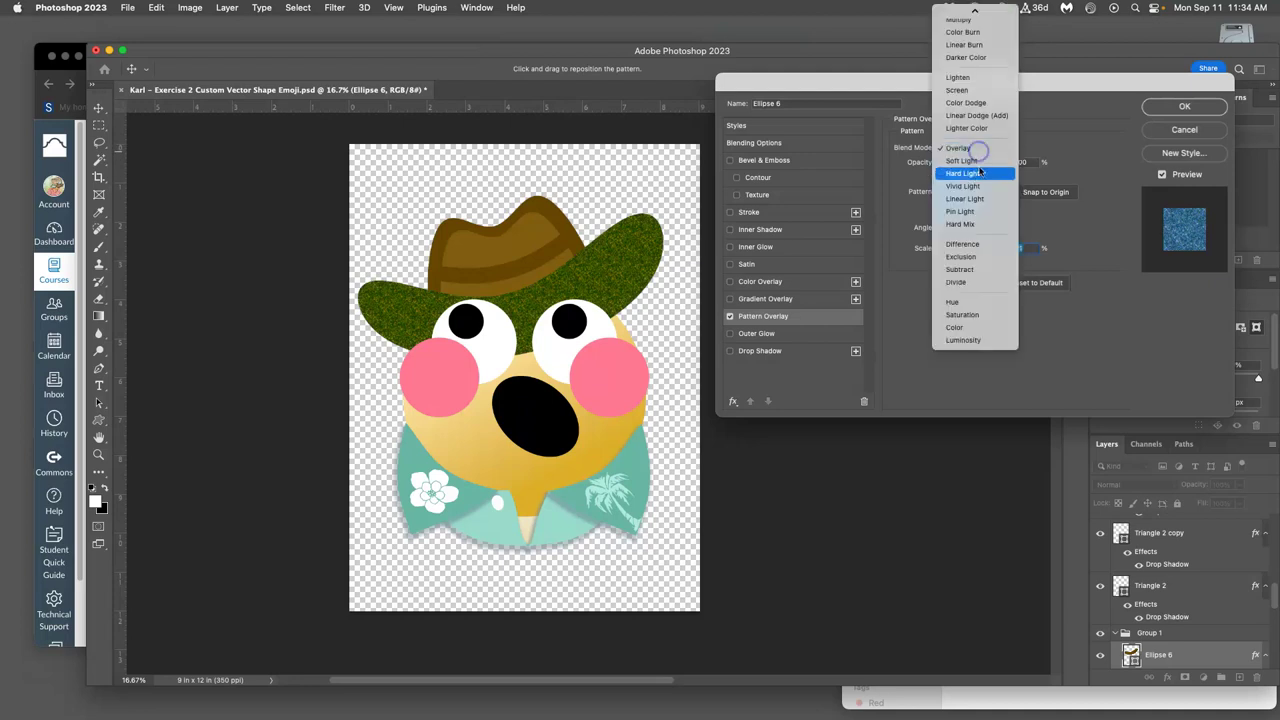
{"action": "left_click", "coordinate": [963, 341]}
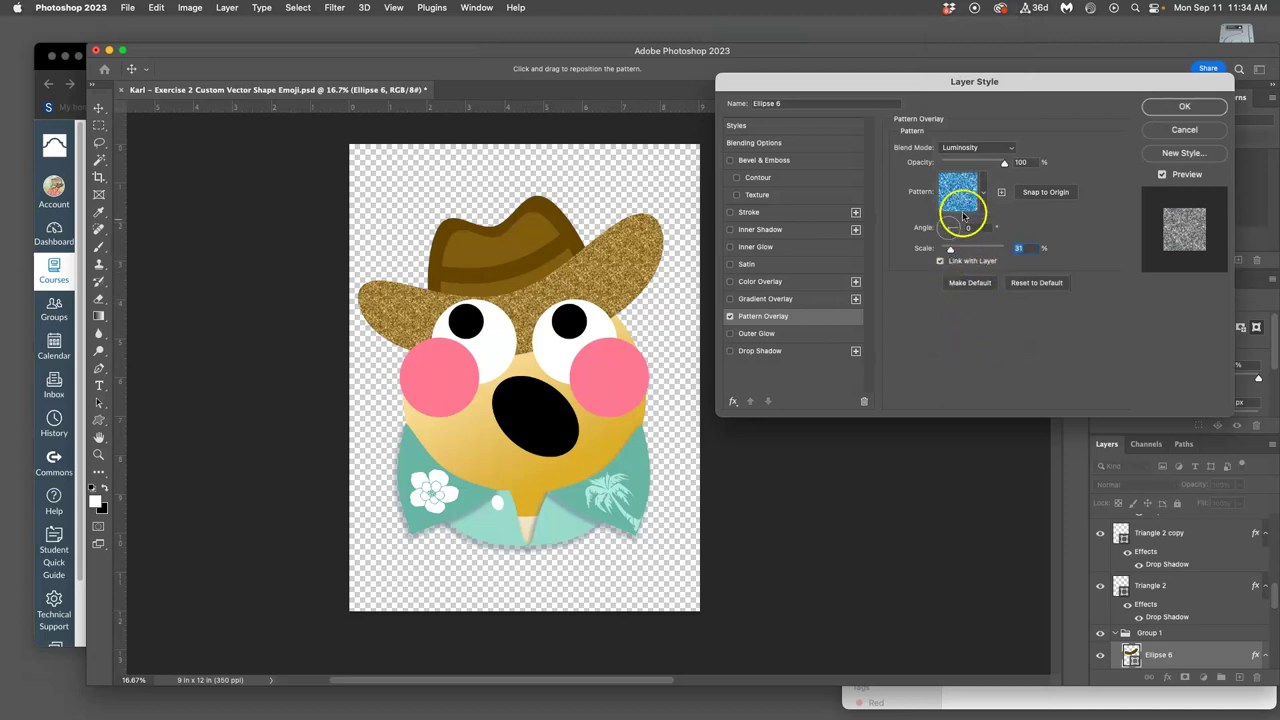
- Lower the pattern opacity to 33% and reposition the texture on the hat
{"action": "left_click_drag", "start_coordinate": [995, 163], "coordinate": [957, 163]}
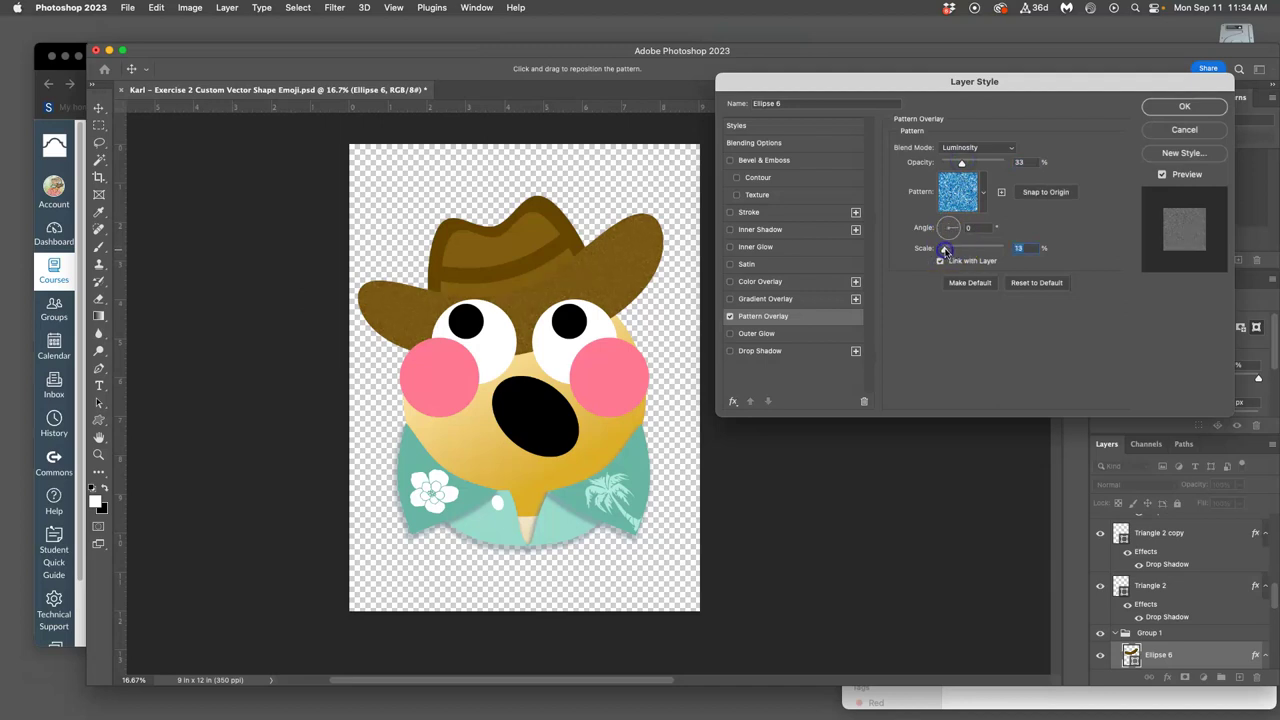
{"action": "key", "text": "super+plus"}
{"action": "key", "text": "super+plus"}
{"action": "key", "text": "super+plus"}
{"action": "key", "text": "super+plus"}
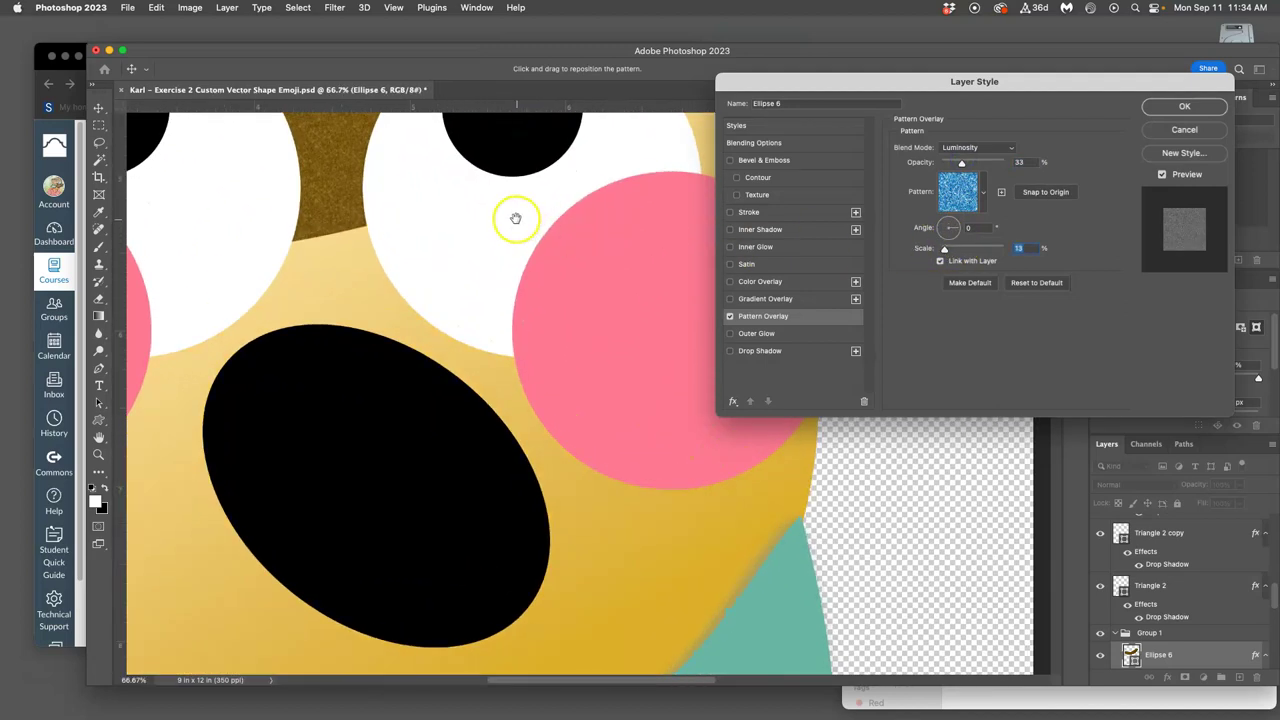
{"action": "left_click_drag", "start_coordinate": [509, 214], "coordinate": [563, 465]}
{"action": "left_click_drag", "start_coordinate": [572, 208], "coordinate": [483, 232]}
{"action": "key", "text": "super+minus"}
{"action": "key", "text": "super+minus"}
{"action": "key", "text": "super+minus"}
{"action": "key", "text": "super+minus"}
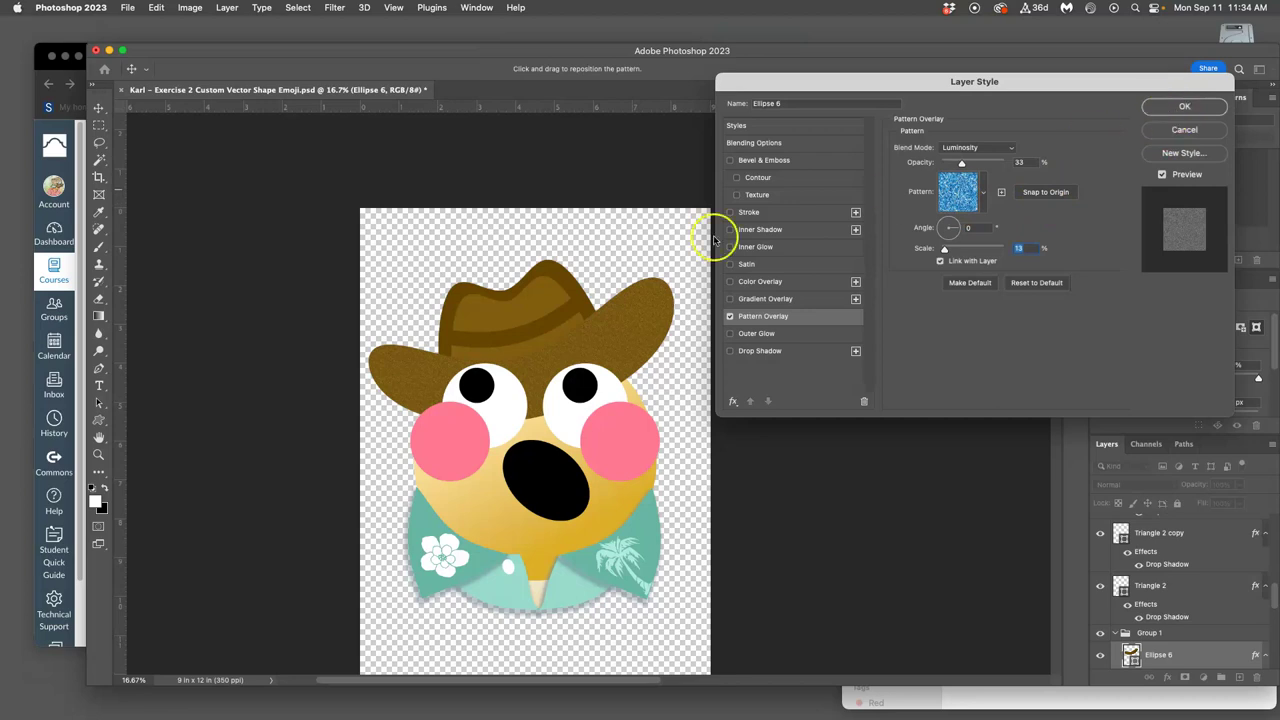
- Add a Stroke to the hat with an initial near-black colour
{"action": "left_click", "coordinate": [730, 213]}
{"action": "left_click", "coordinate": [775, 216]}
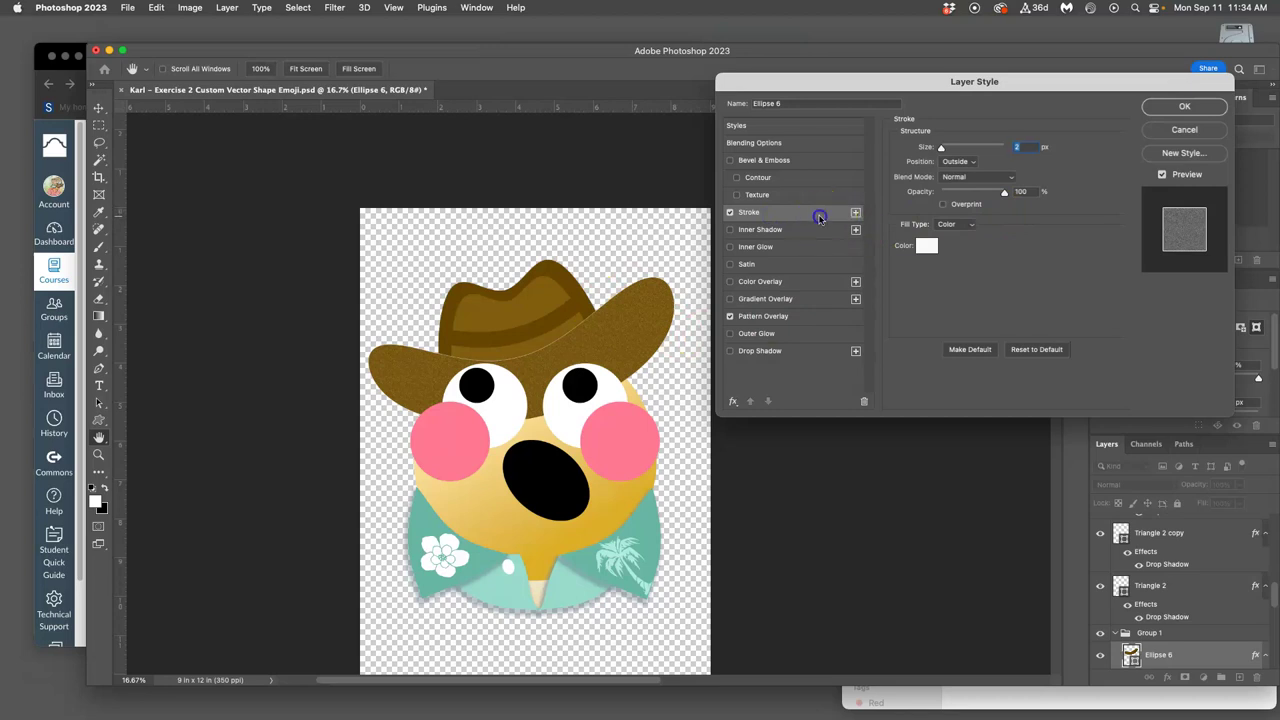
{"action": "left_click", "coordinate": [928, 250]}
{"action": "left_click", "coordinate": [815, 295]}
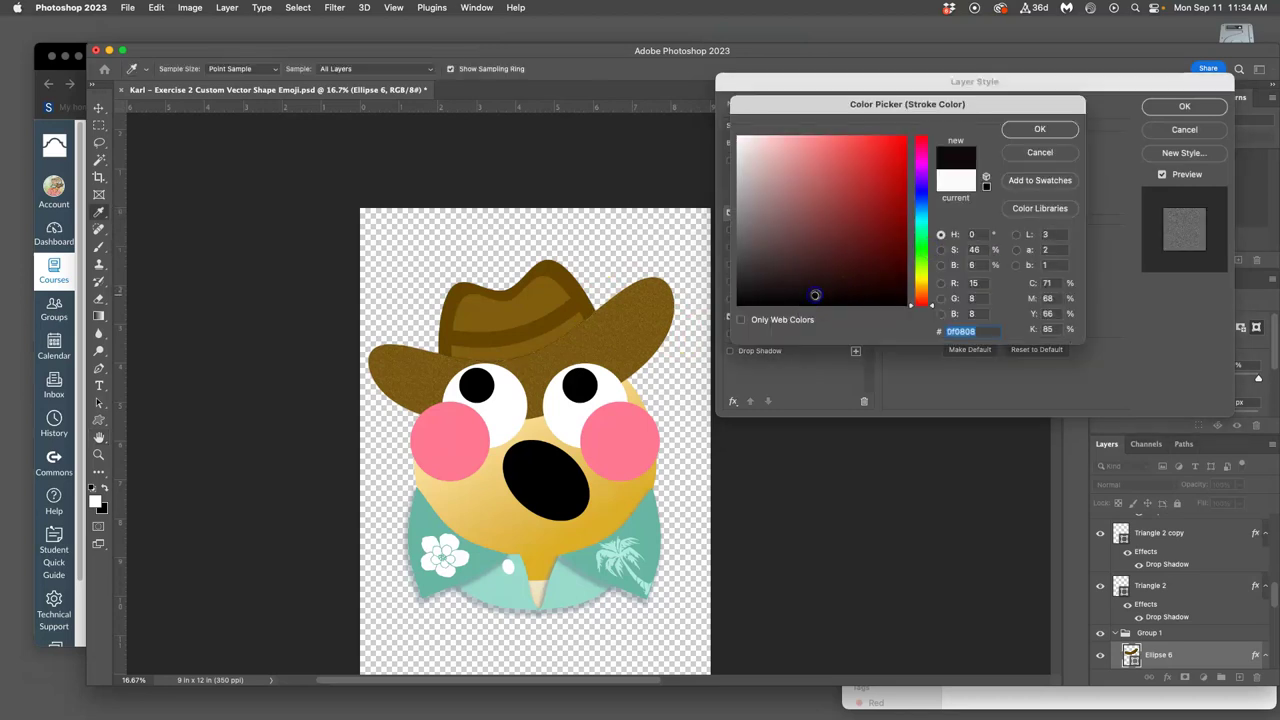
{"action": "left_click", "coordinate": [1038, 130]}
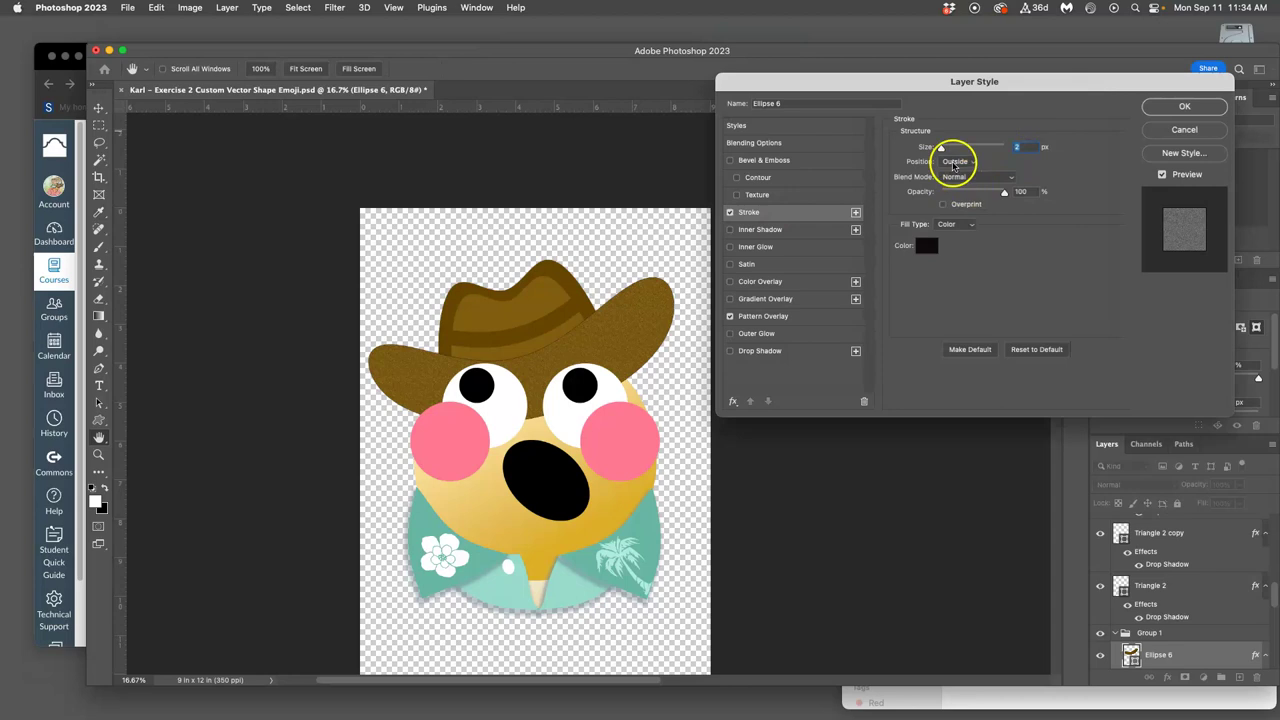
{"action": "left_click_drag", "start_coordinate": [934, 149], "coordinate": [953, 149]}
- Make the stroke brown 664500 sampled from the hat, 79 px, positioned Inside
{"action": "left_click", "coordinate": [925, 245]}
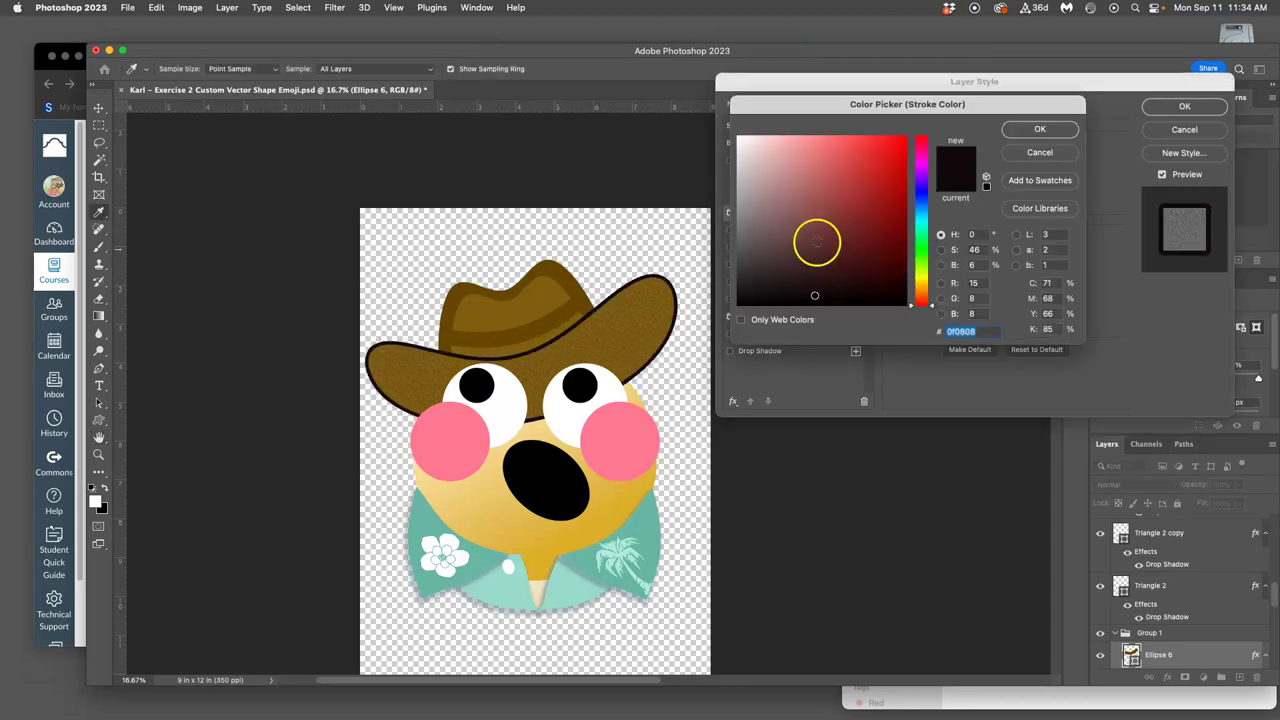
{"action": "left_click", "coordinate": [811, 231]}
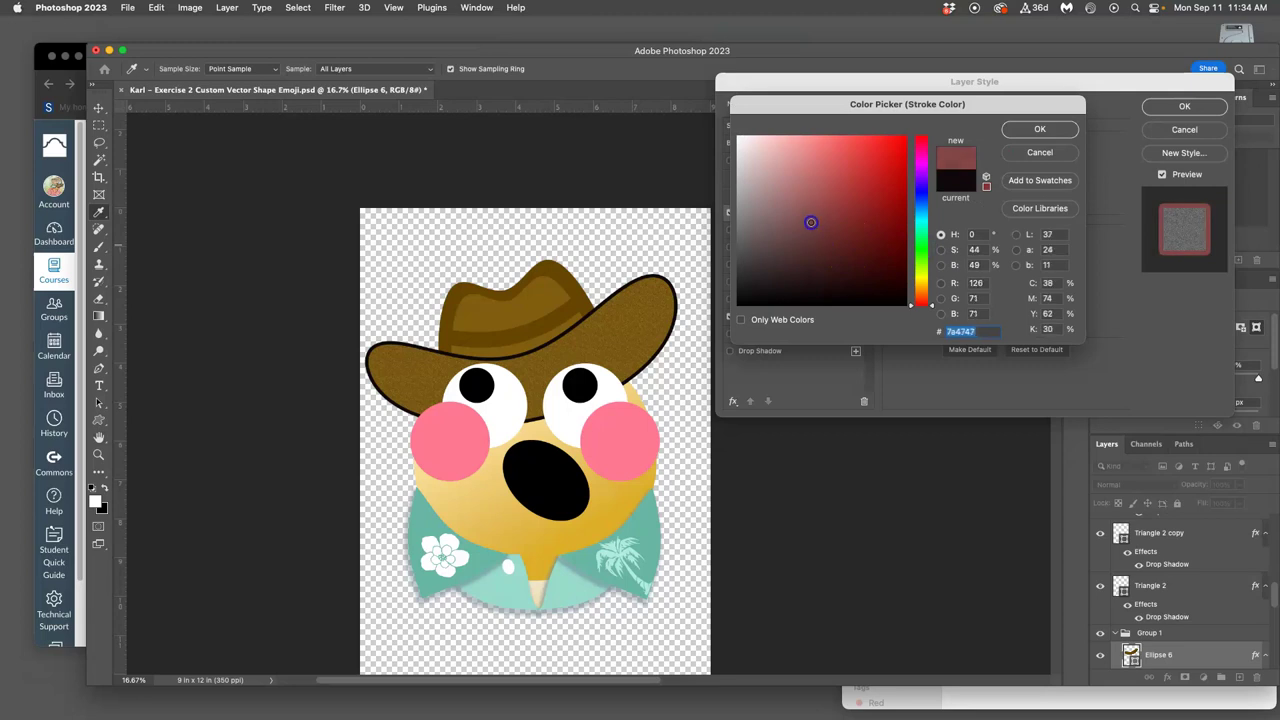
{"action": "left_click", "coordinate": [916, 287]}
{"action": "left_click", "coordinate": [855, 261]}
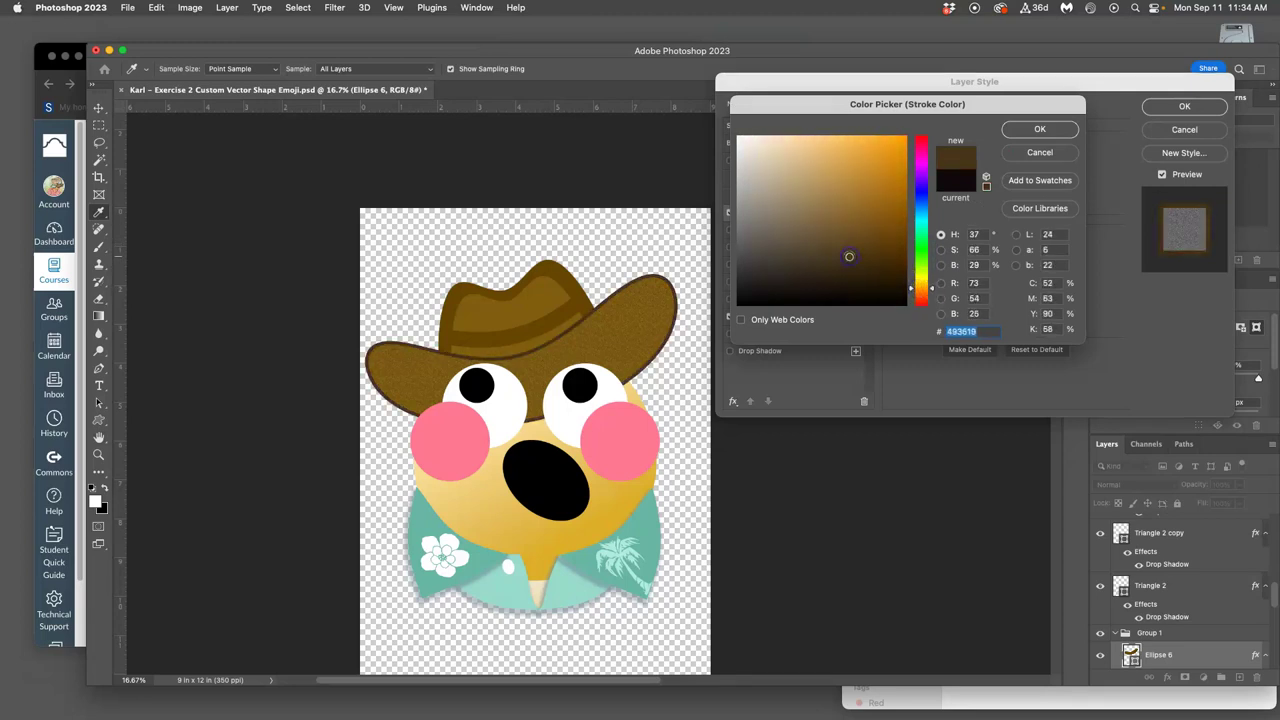
{"action": "left_click_drag", "start_coordinate": [831, 258], "coordinate": [832, 250]}
{"action": "left_click_drag", "start_coordinate": [581, 290], "coordinate": [583, 298]}
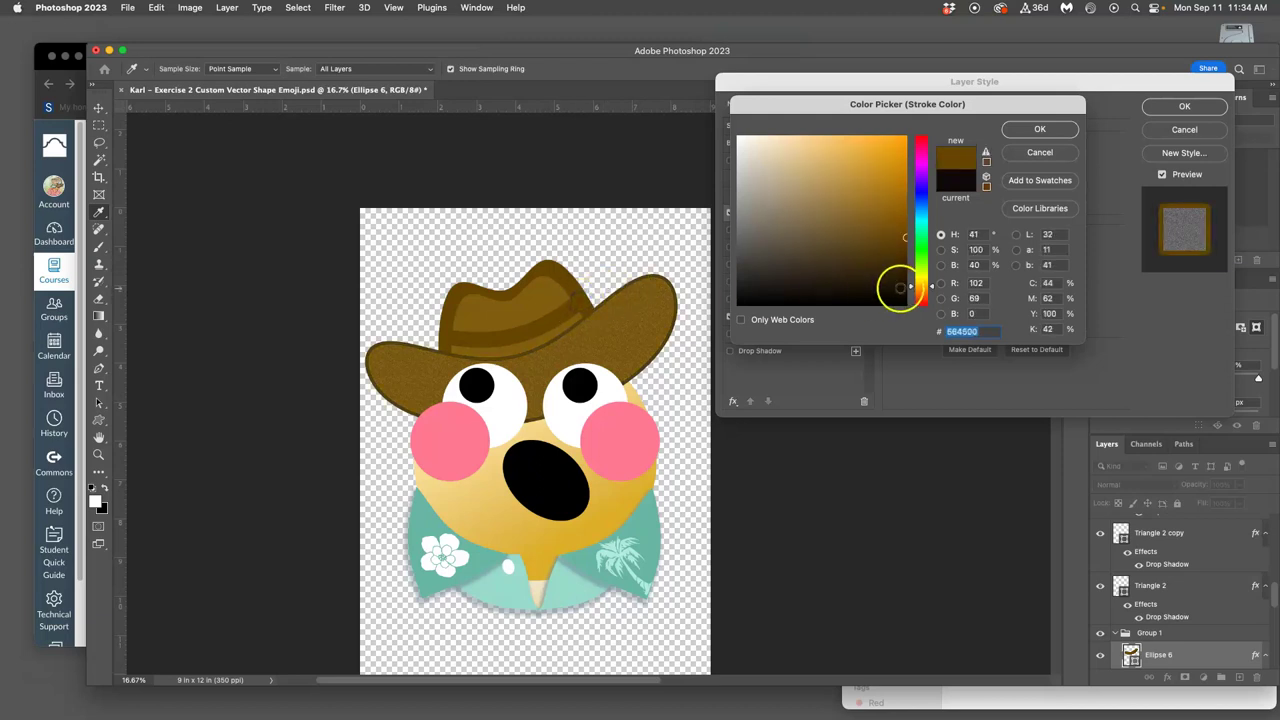
{"action": "left_click", "coordinate": [1048, 131]}
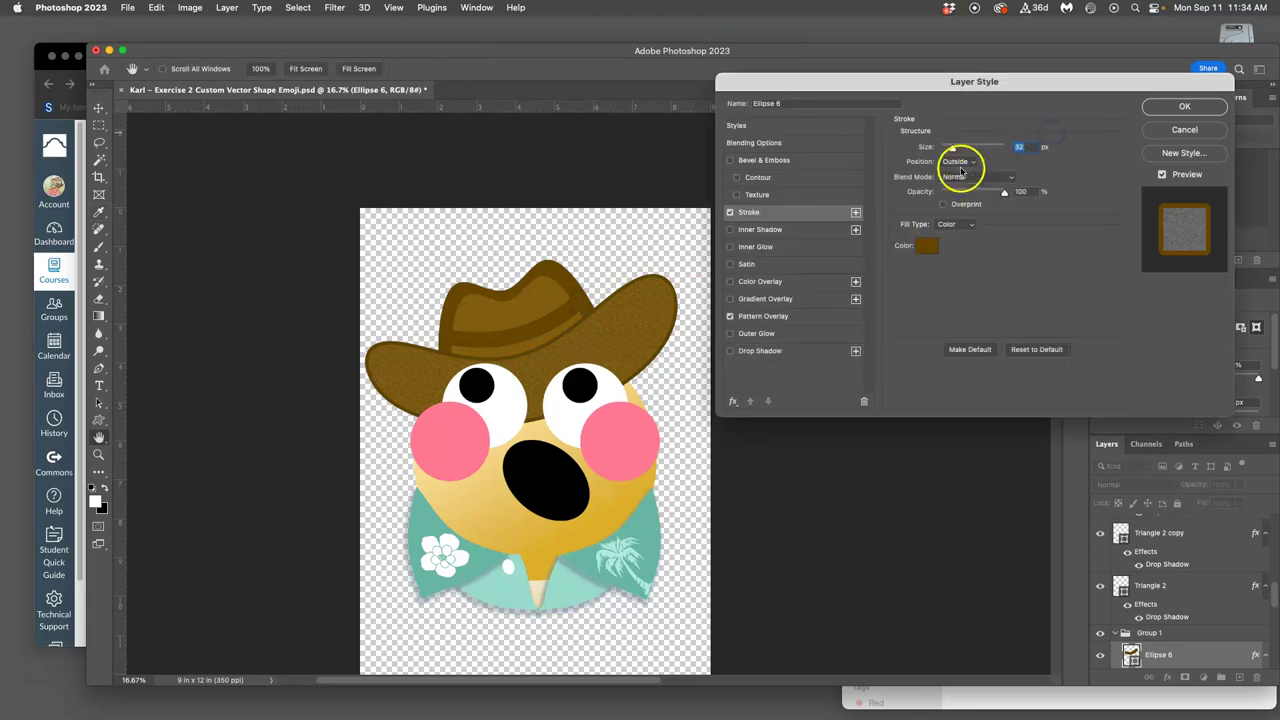
{"action": "left_click_drag", "start_coordinate": [952, 147], "coordinate": [962, 148]}
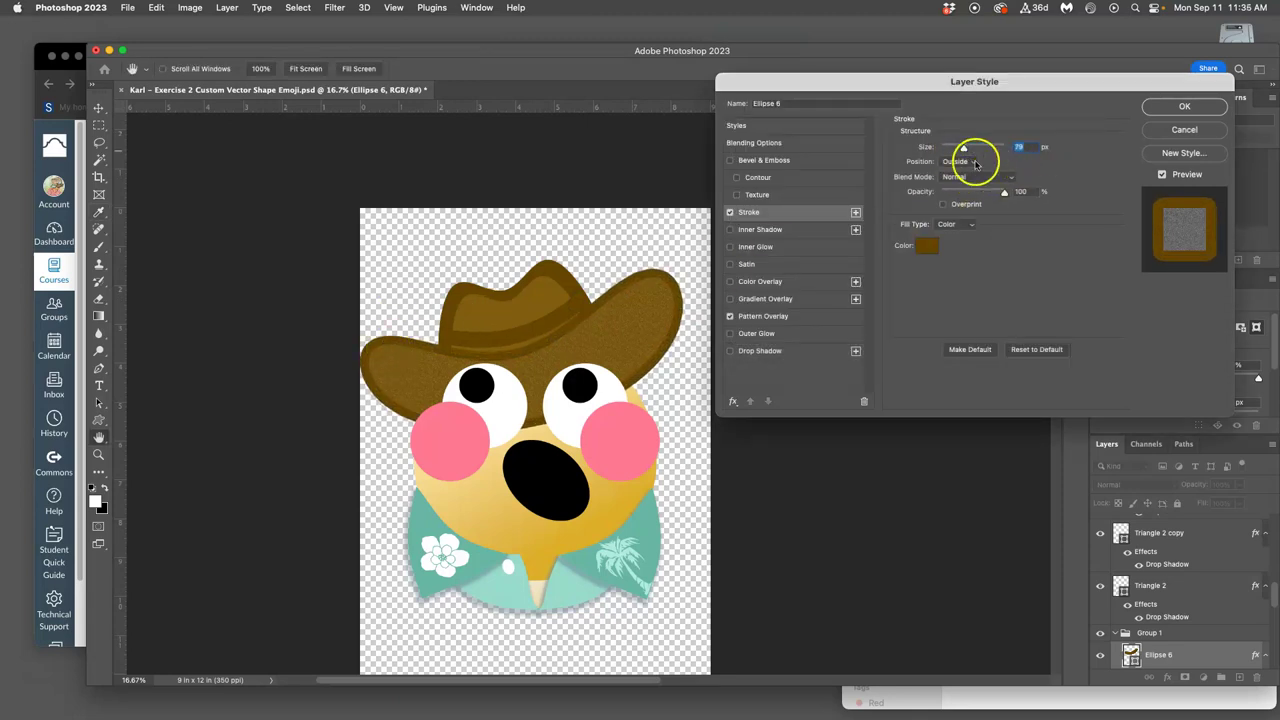
{"action": "left_click", "coordinate": [974, 163]}
{"action": "left_click", "coordinate": [964, 177]}
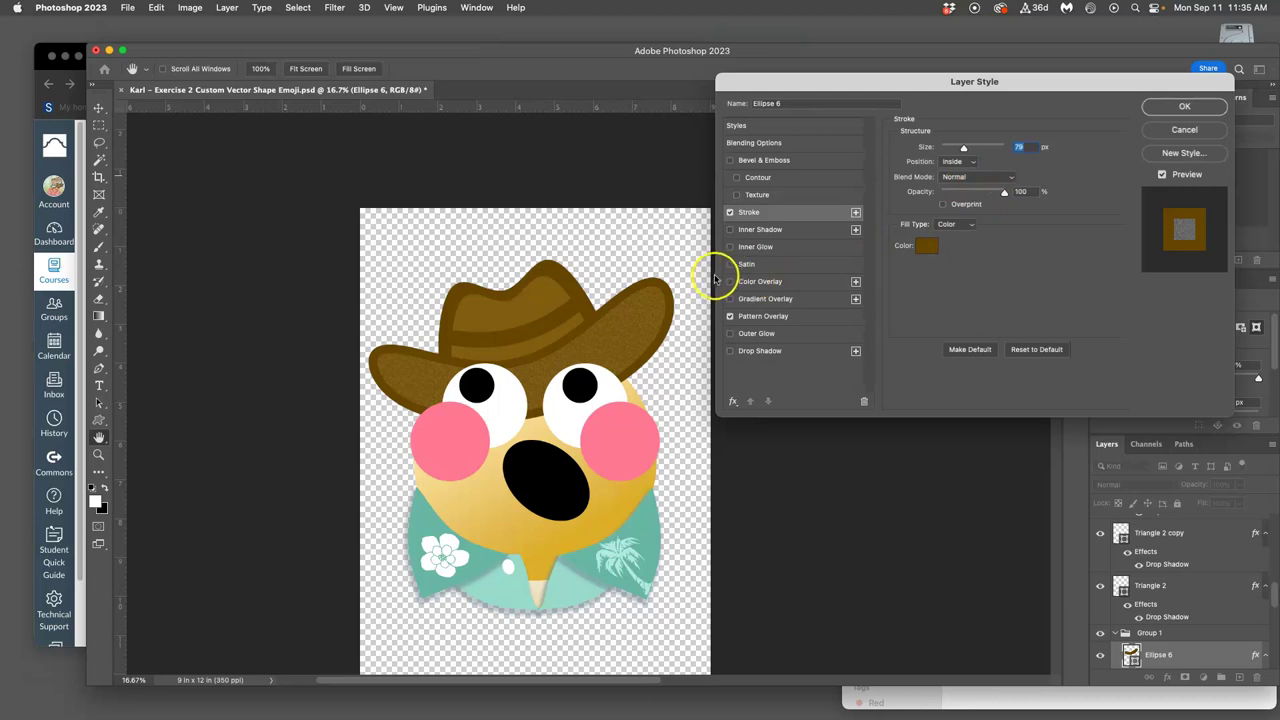
- Toggle the hat's stroke and texture effects off and on to compare the look
{"action": "scroll", "coordinate": [657, 297], "scroll_direction": "up", "scroll_amount": 5}
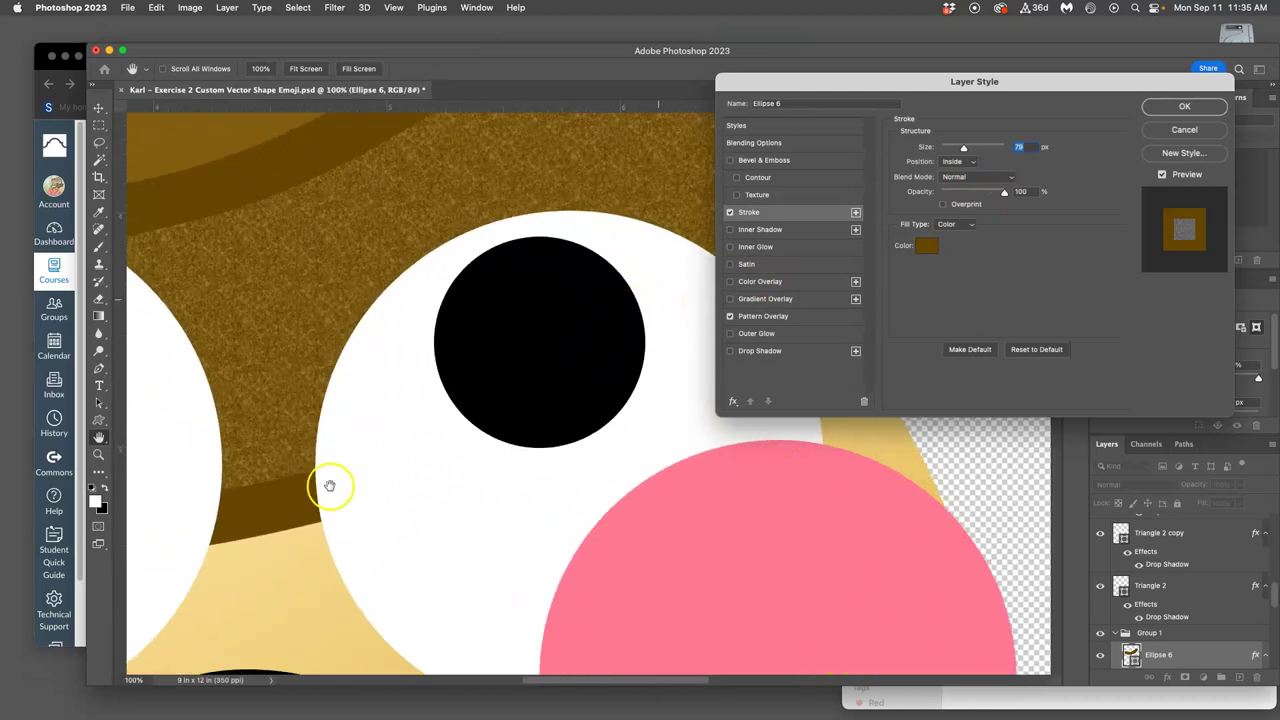
{"action": "left_click_drag", "start_coordinate": [327, 485], "coordinate": [594, 409]}
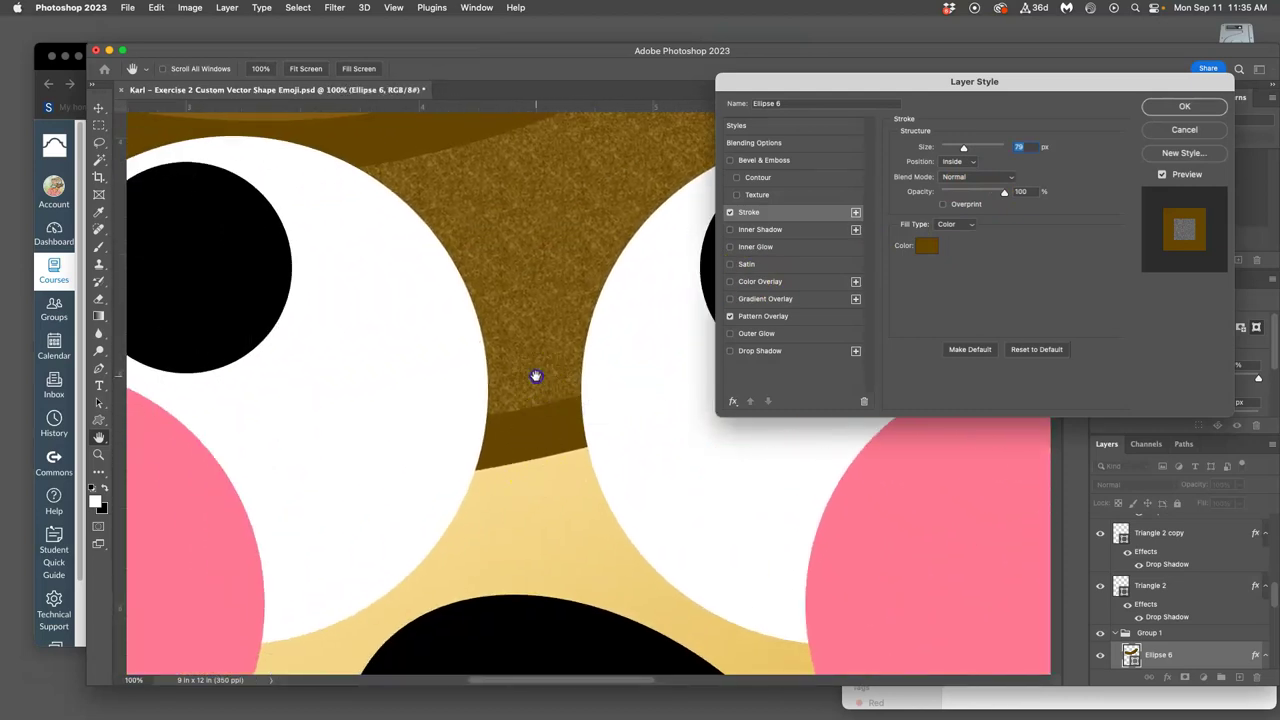
{"action": "mouse_move", "coordinate": [320, 284]}
{"action": "left_mouse_down"}
{"action": "mouse_move", "coordinate": [491, 383]}
{"action": "mouse_move", "coordinate": [723, 423]}
{"action": "left_mouse_up"}
{"action": "left_click_drag", "start_coordinate": [411, 355], "coordinate": [483, 326]}
{"action": "left_click_drag", "start_coordinate": [411, 266], "coordinate": [598, 342]}
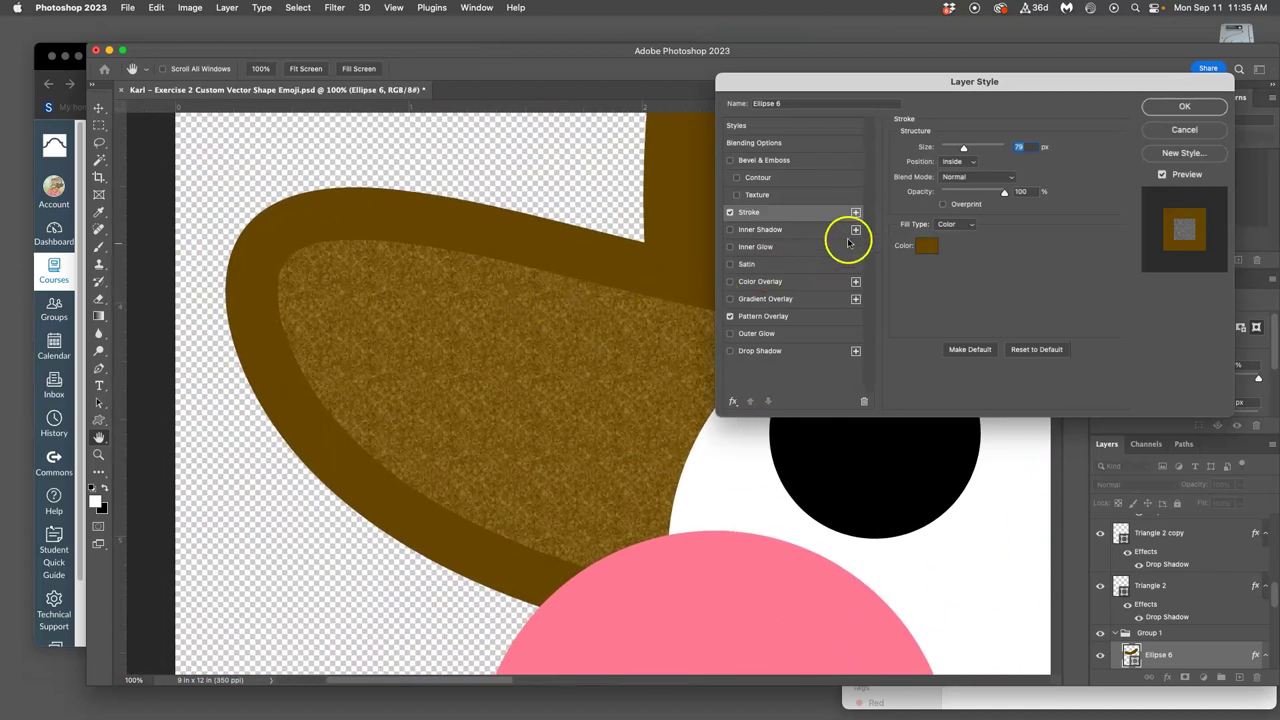
{"action": "left_click", "coordinate": [729, 212]}
{"action": "left_click", "coordinate": [729, 212]}
{"action": "left_click", "coordinate": [729, 316]}
{"action": "left_click", "coordinate": [729, 316]}
{"action": "key", "text": "super+minus"}
{"action": "key", "text": "super+minus"}
{"action": "key", "text": "super+minus"}
{"action": "key", "text": "super+minus"}
{"action": "key", "text": "super+minus"}
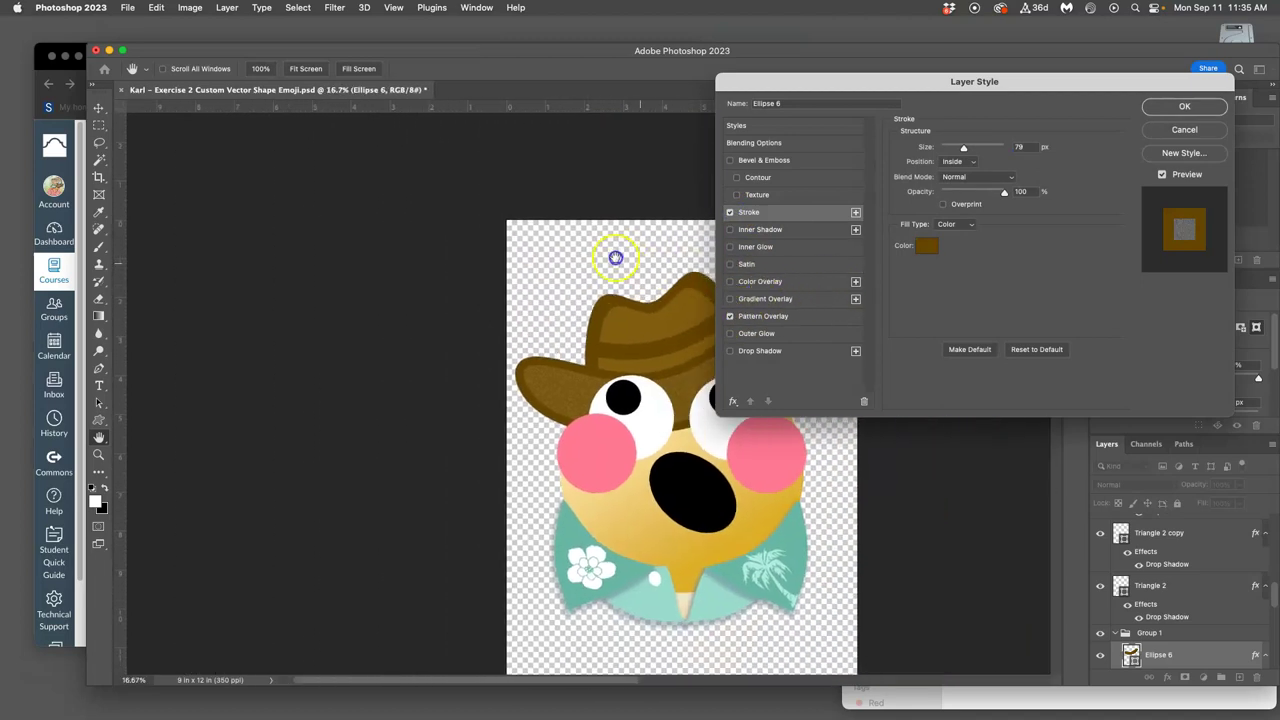
{"action": "left_click_drag", "start_coordinate": [581, 247], "coordinate": [526, 240]}
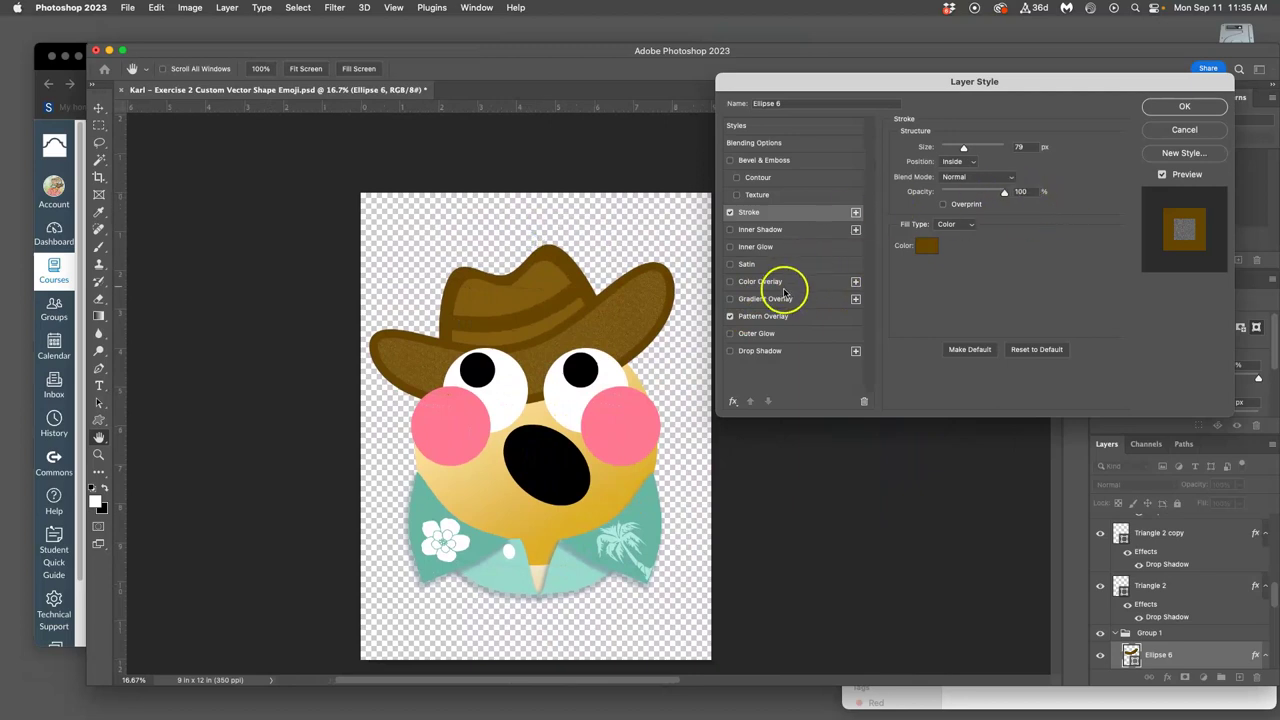
- Give the hat a Multiply gradient overlay at 94% opacity, -87° angle, and apply the styles
{"action": "left_click", "coordinate": [731, 298]}
{"action": "left_click", "coordinate": [764, 299]}
{"action": "left_click", "coordinate": [980, 147]}
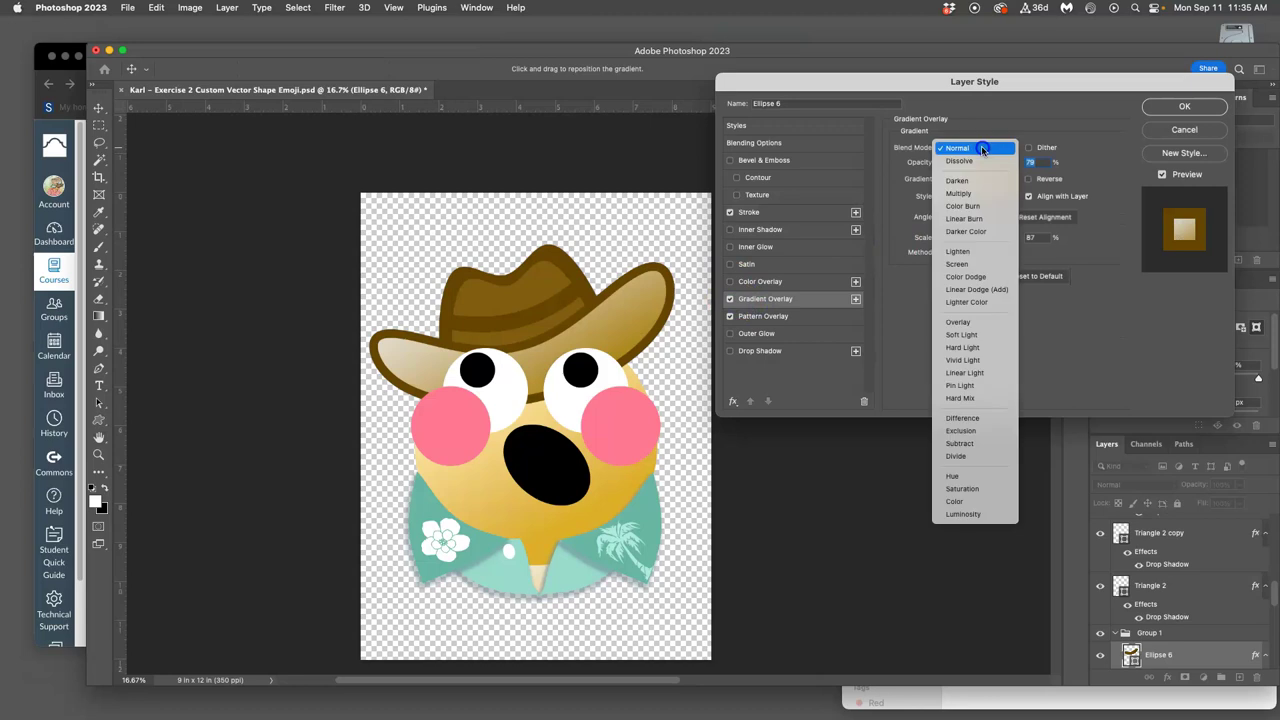
{"action": "left_click", "coordinate": [974, 195]}
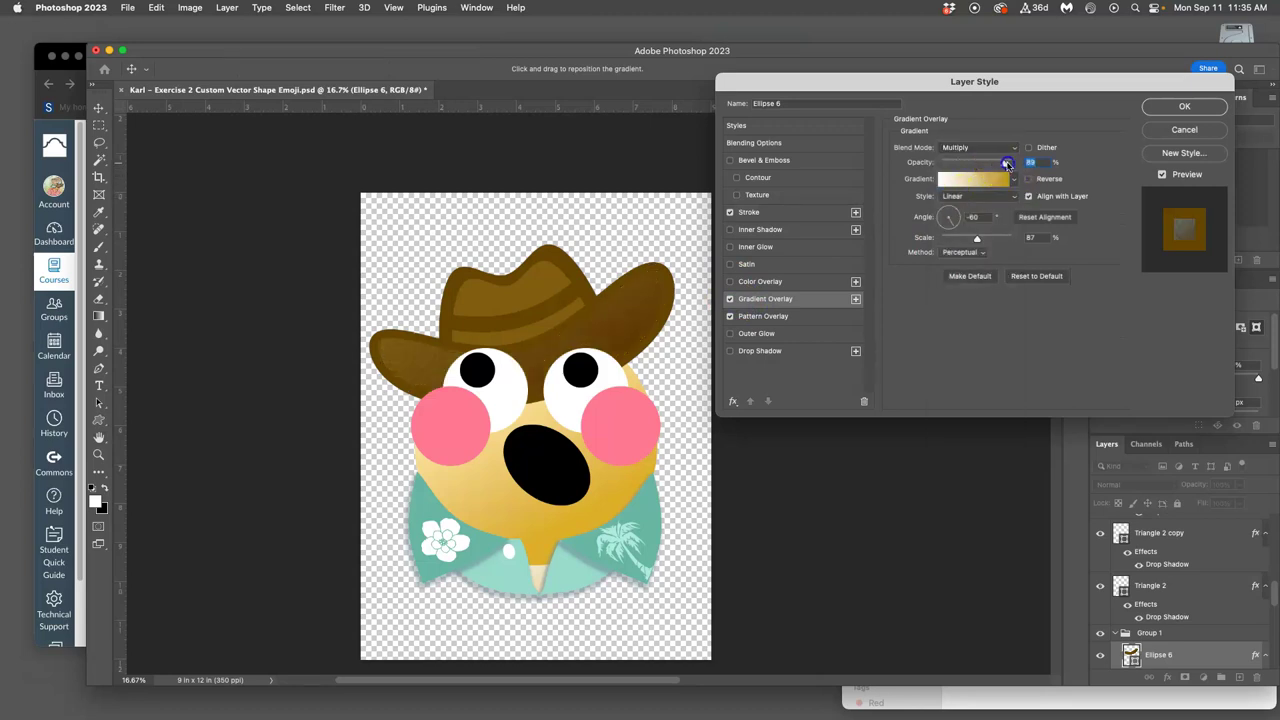
{"action": "left_click", "coordinate": [953, 217]}
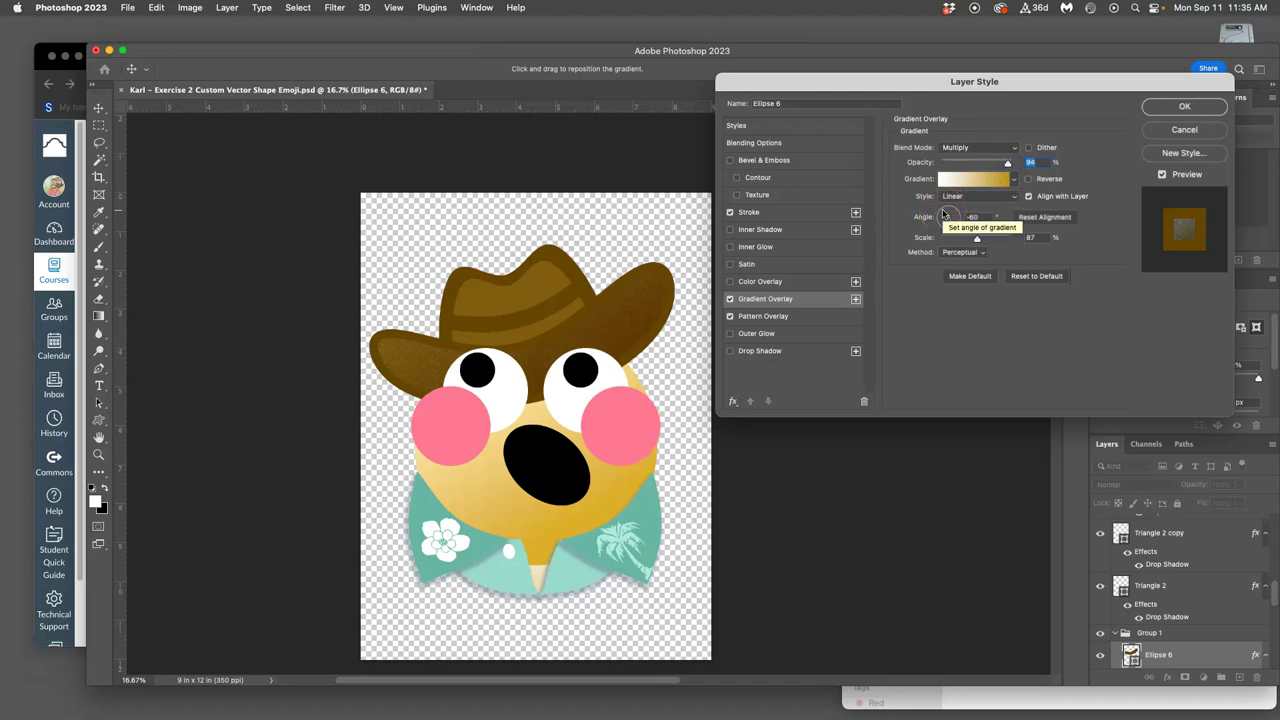
{"action": "left_click", "coordinate": [944, 214]}
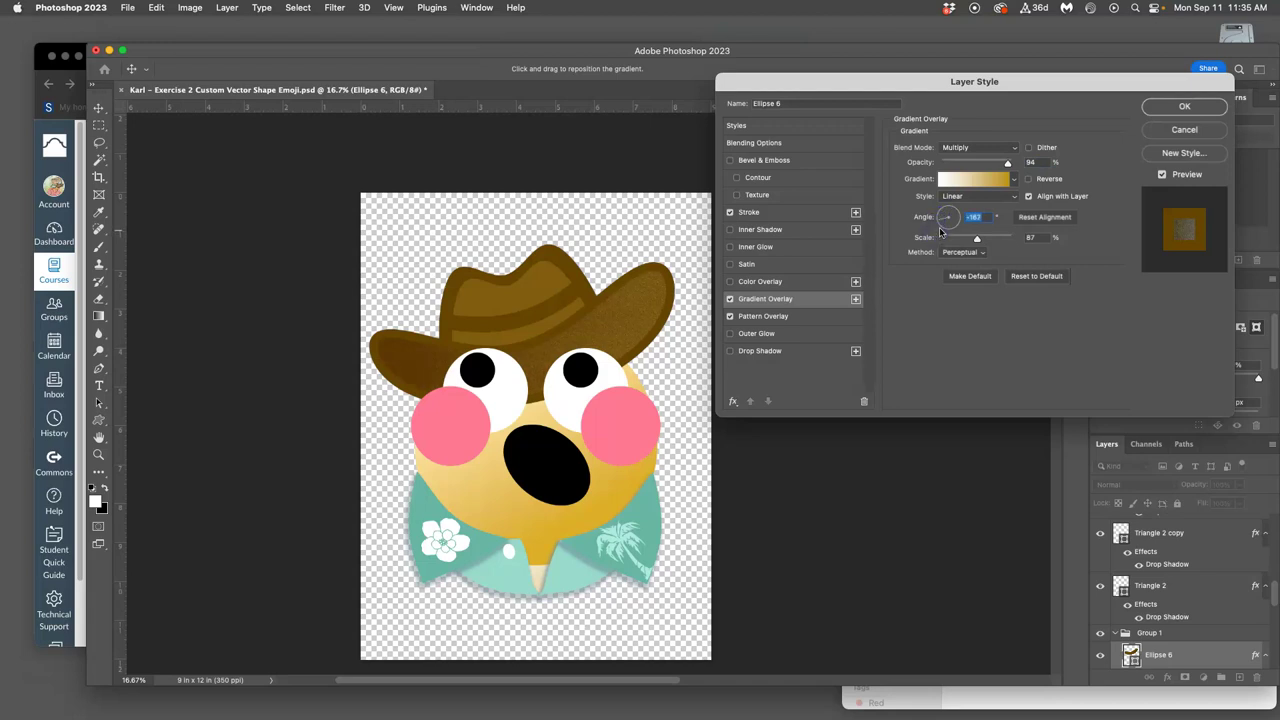
{"action": "left_click_drag", "start_coordinate": [951, 229], "coordinate": [948, 231]}
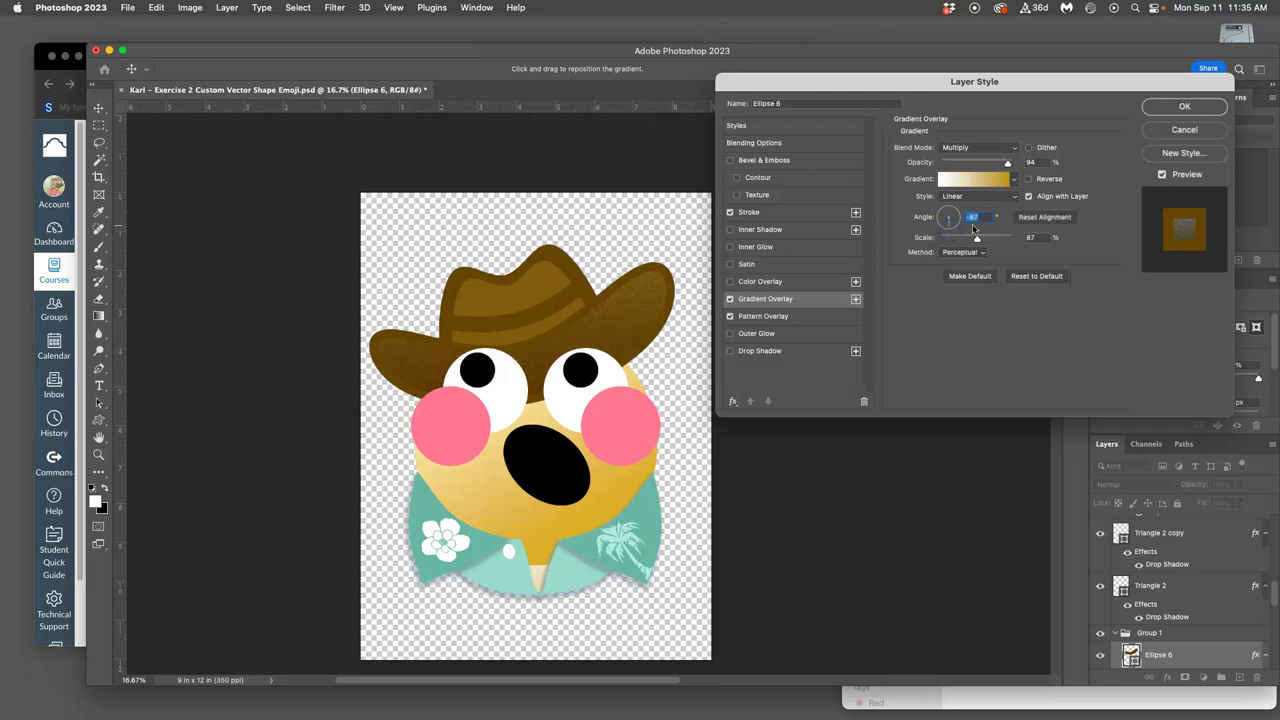
{"action": "left_click", "coordinate": [1170, 107]}
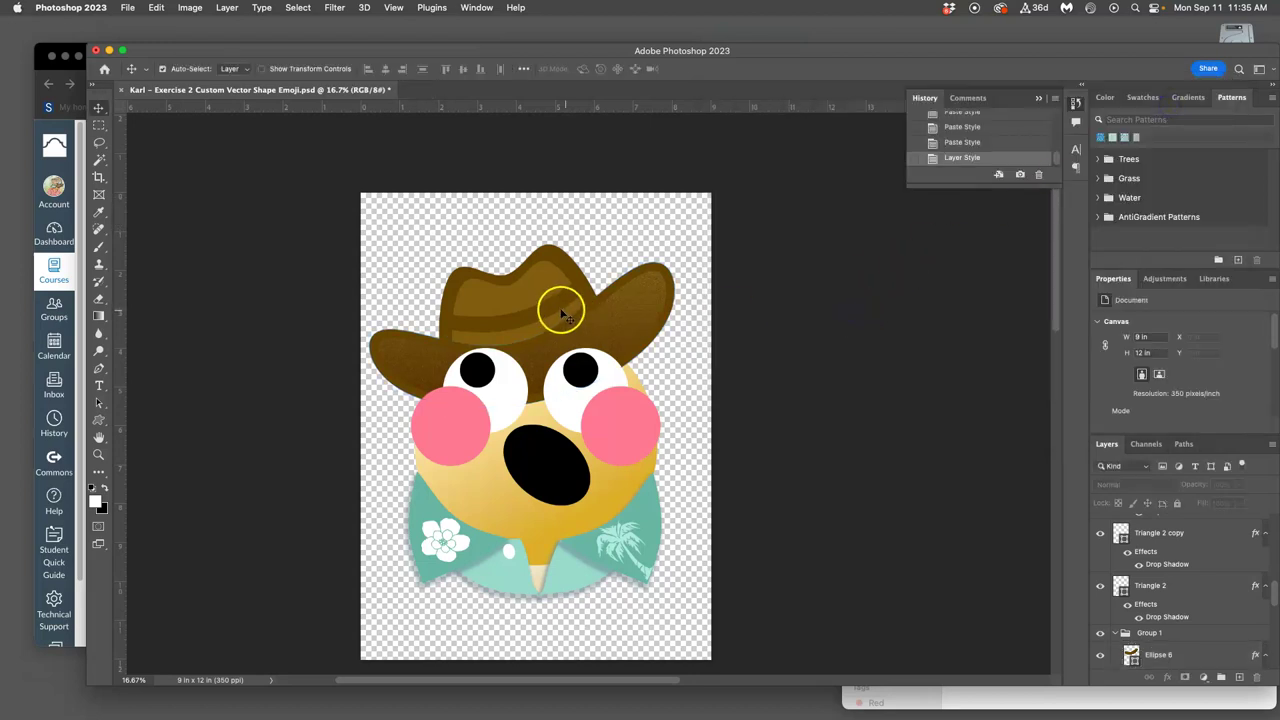
- Paste the copied effects onto the right eye layer, Ellipse 3 copy
{"action": "left_click", "coordinate": [565, 413]}
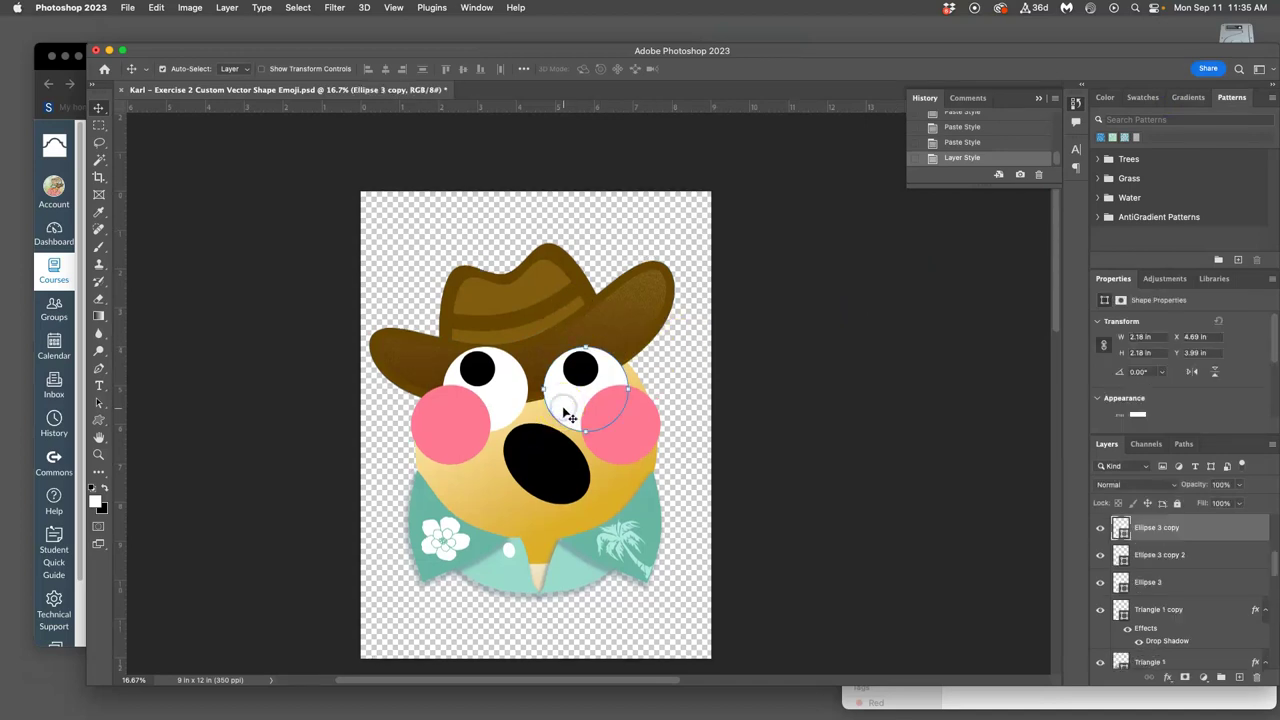
{"action": "right_click", "coordinate": [1218, 532]}
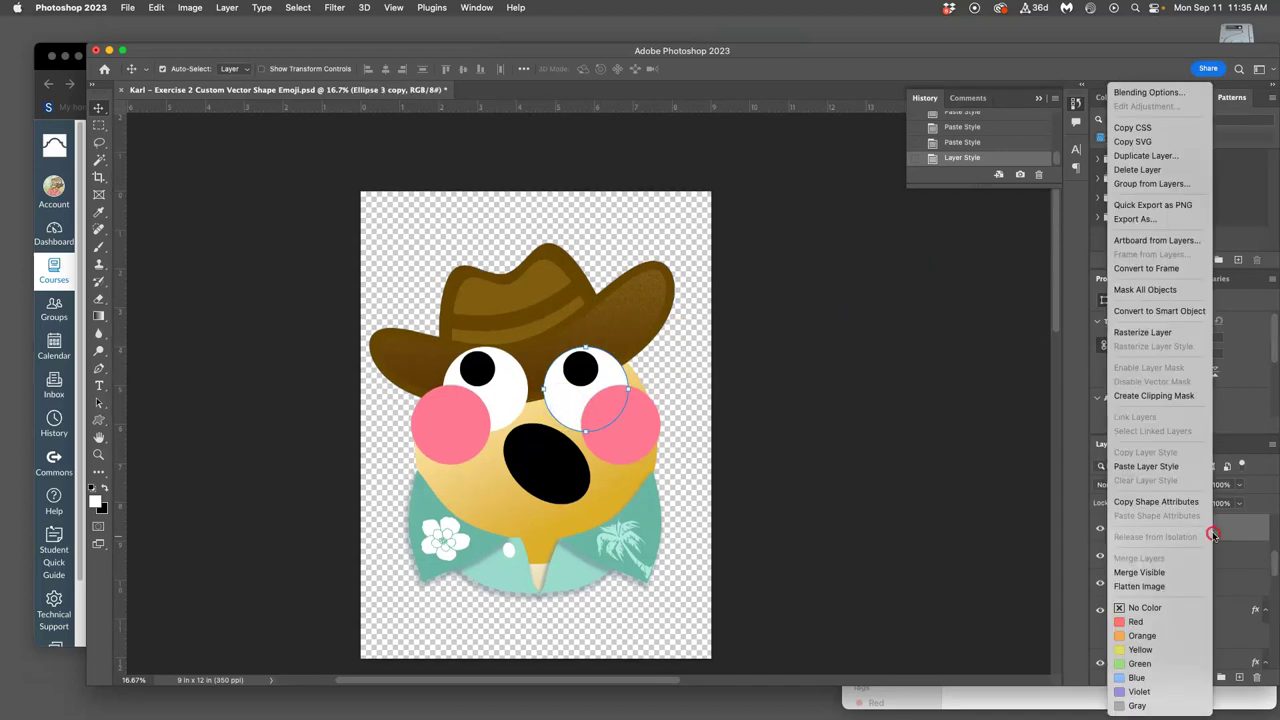
{"action": "left_click", "coordinate": [1163, 467]}
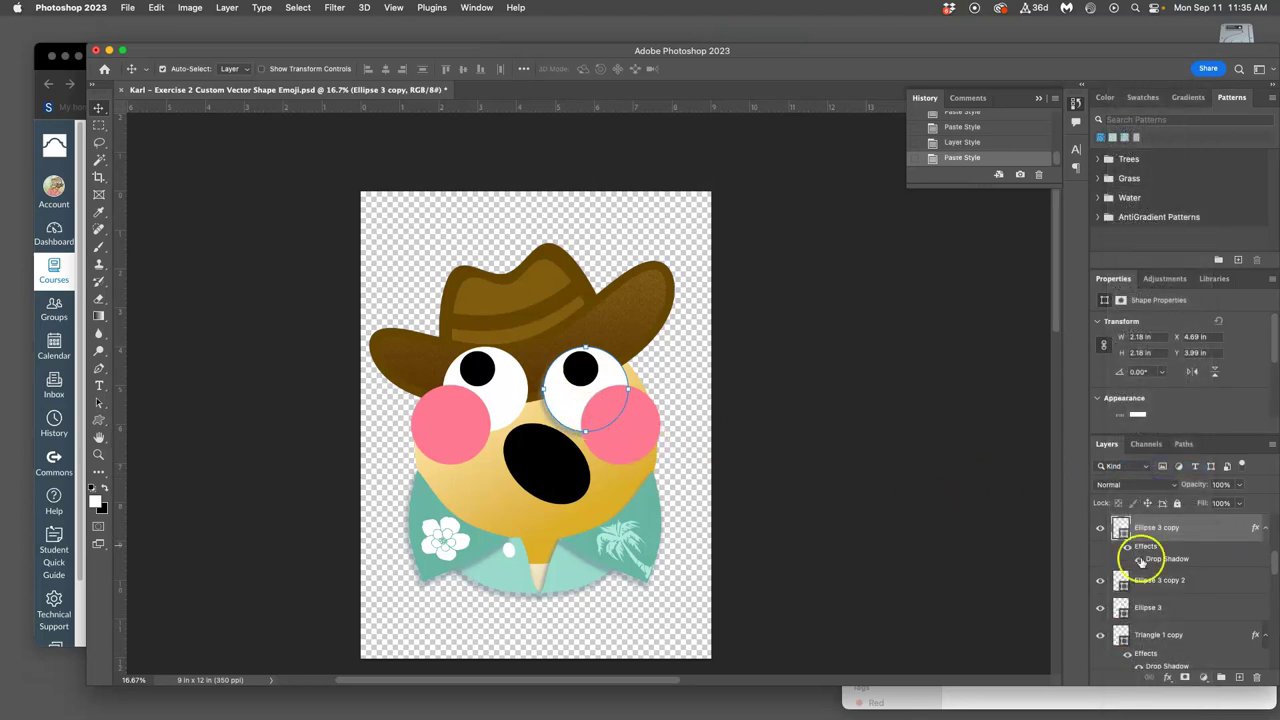
- Set the eye's drop shadow to Multiply, 29% opacity, 98 px size and 80% noise
{"action": "double_click", "coordinate": [1168, 558]}
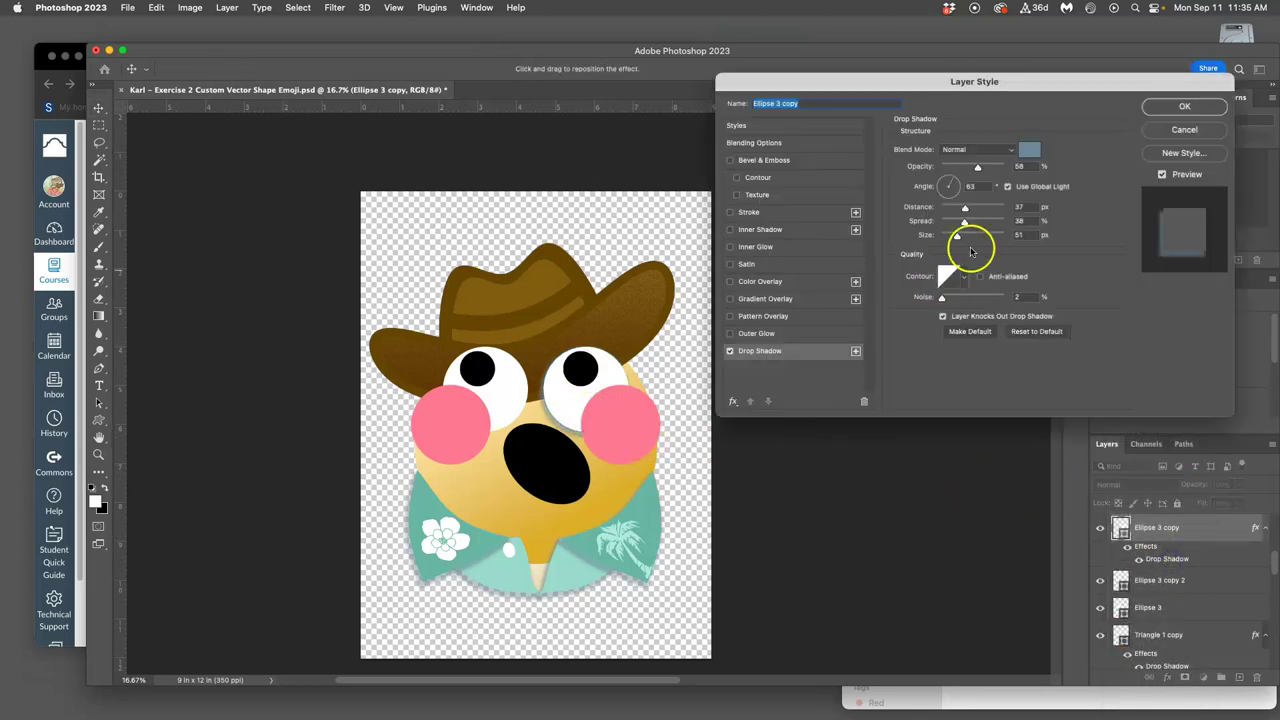
{"action": "left_click", "coordinate": [966, 150]}
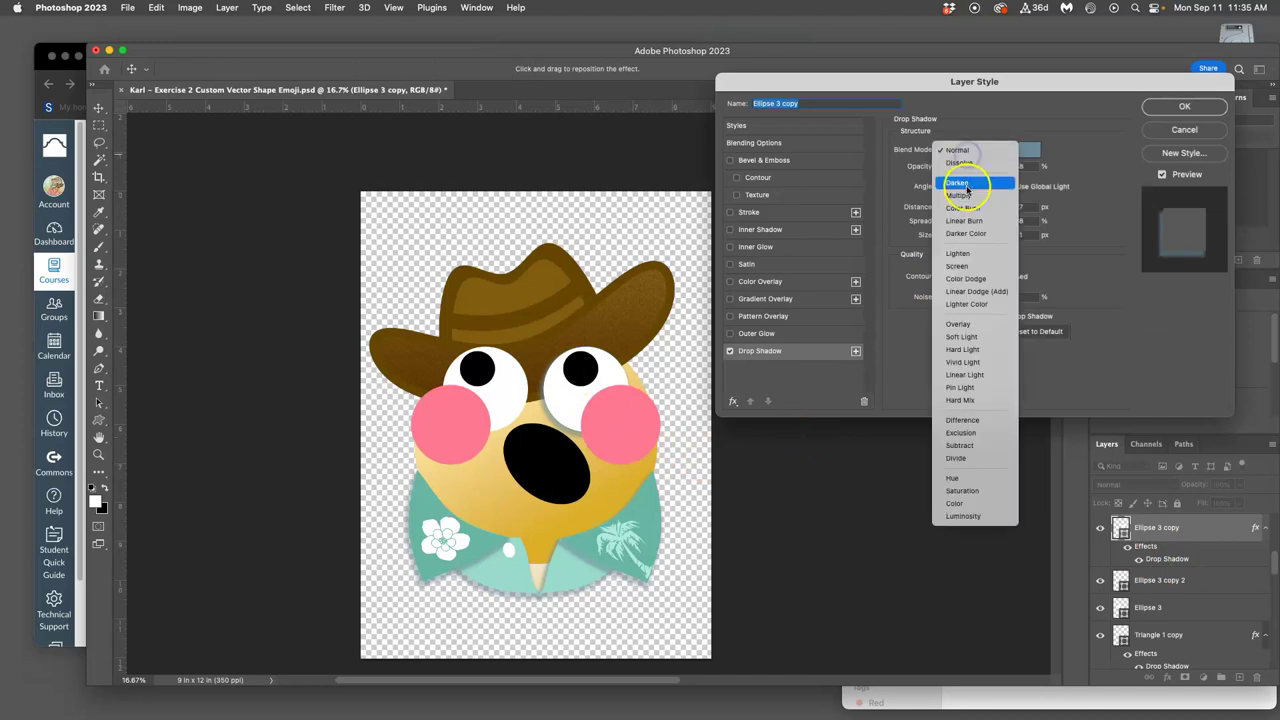
{"action": "left_click", "coordinate": [965, 196]}
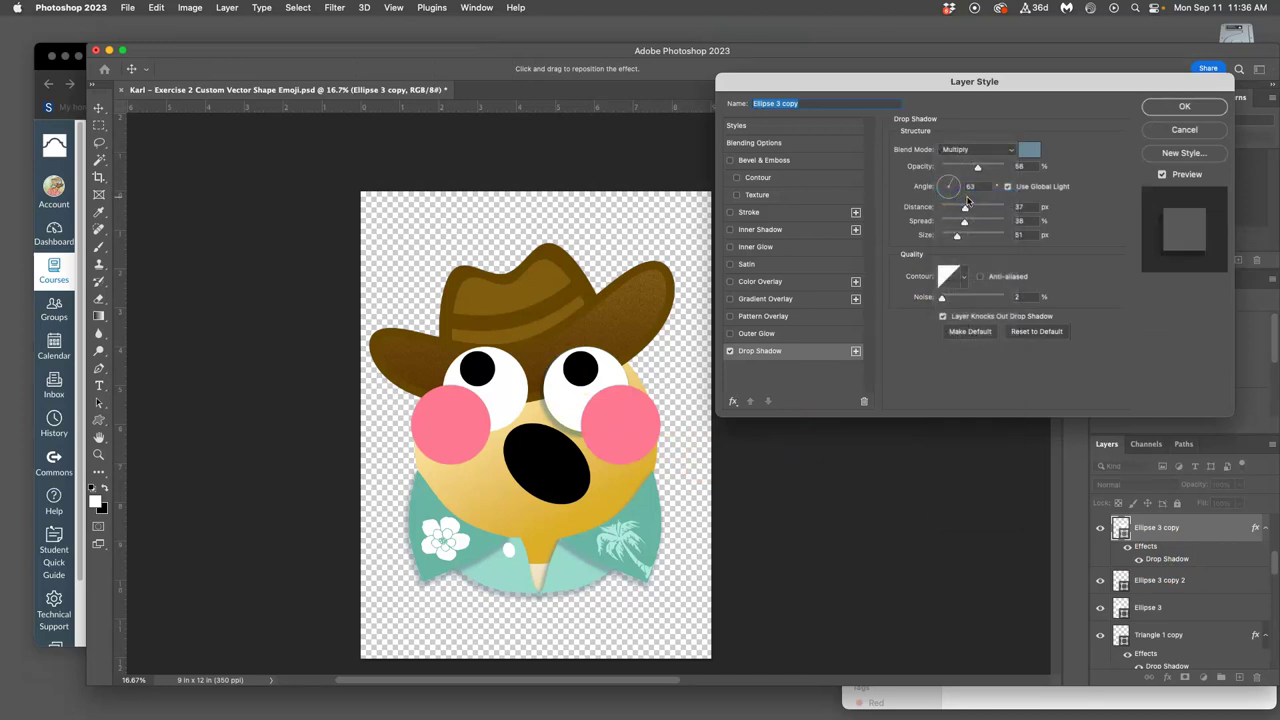
{"action": "left_click", "coordinate": [950, 180]}
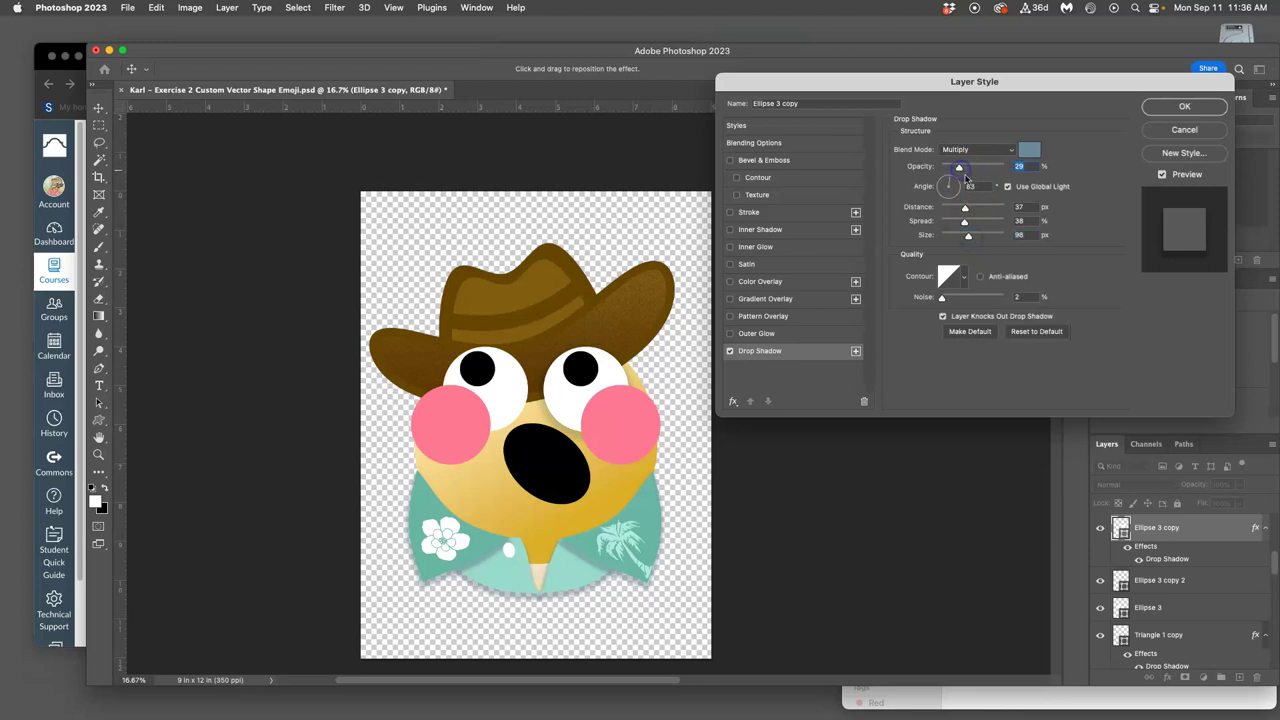
{"action": "left_click", "coordinate": [942, 298]}
{"action": "key", "text": "super+equal"}
{"action": "key", "text": "super+equal"}
{"action": "key", "text": "super+equal"}
{"action": "key", "text": "super+equal"}
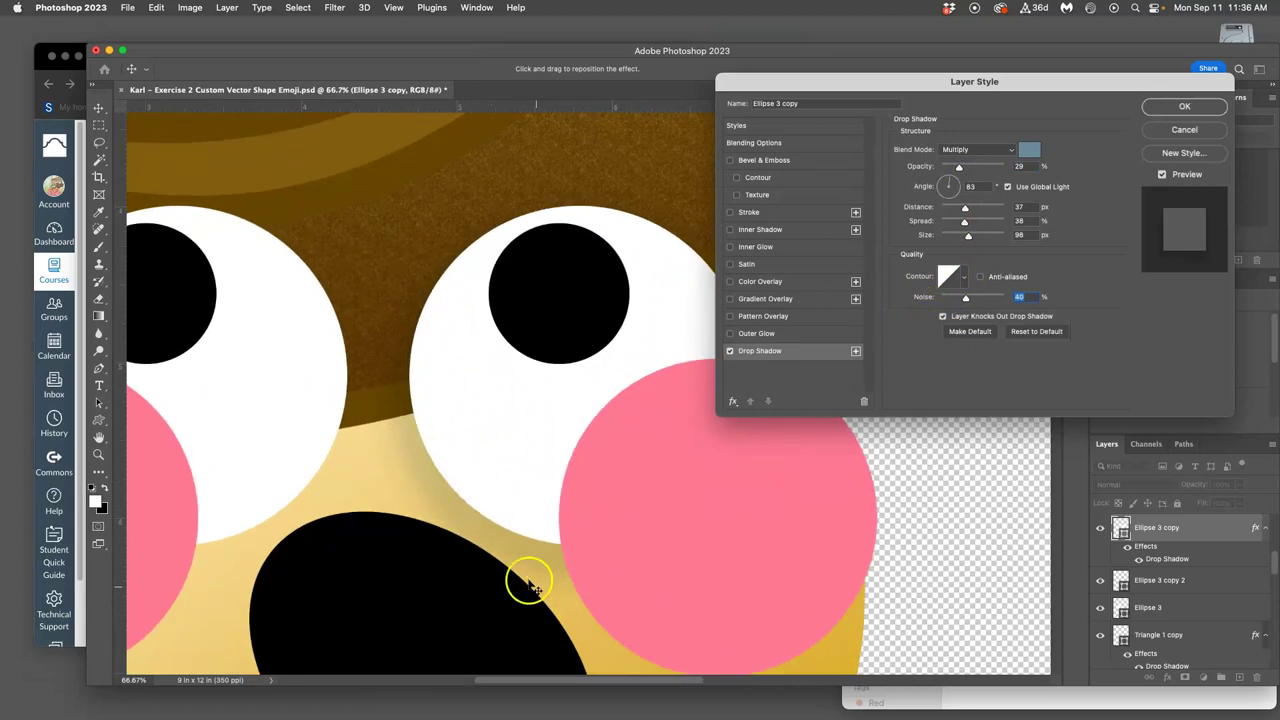
{"action": "key", "text": "super+minus"}
{"action": "key", "text": "super+minus"}
{"action": "key", "text": "super+minus"}
{"action": "key", "text": "super+minus"}
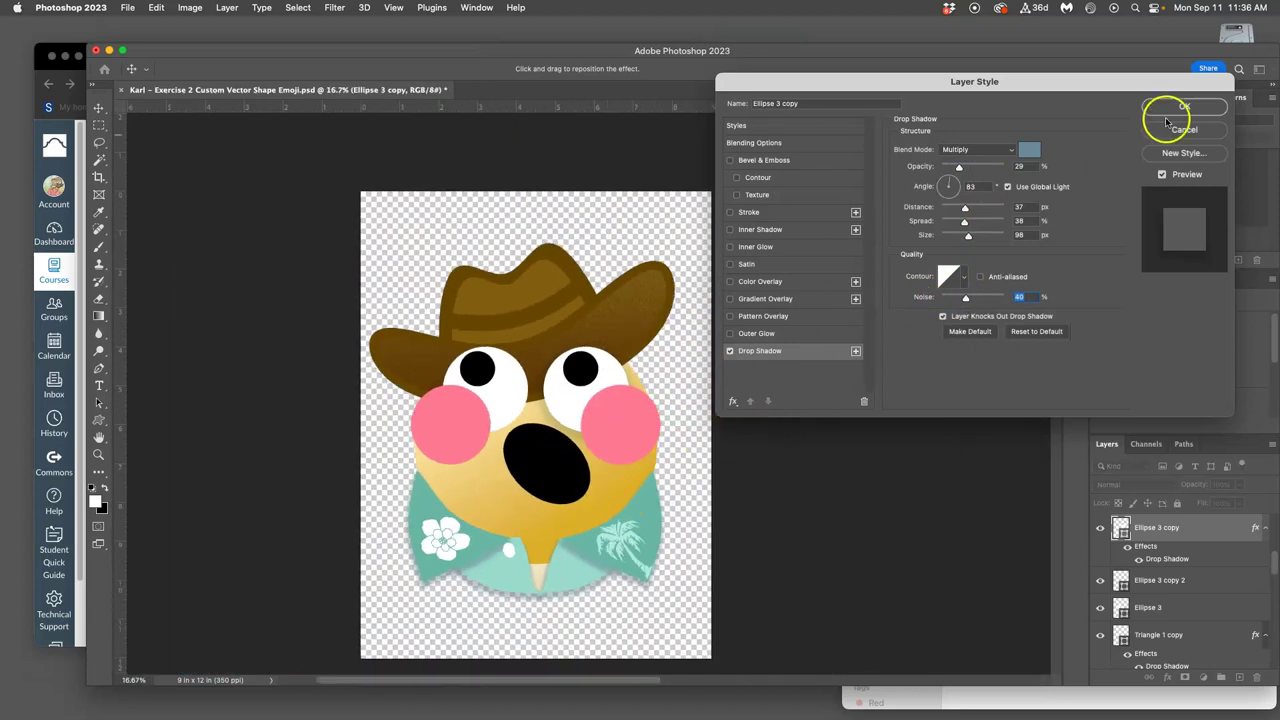
- Apply the right eye's shadow, copy its layer style and paste it onto the left eye
{"action": "left_click", "coordinate": [1186, 107]}
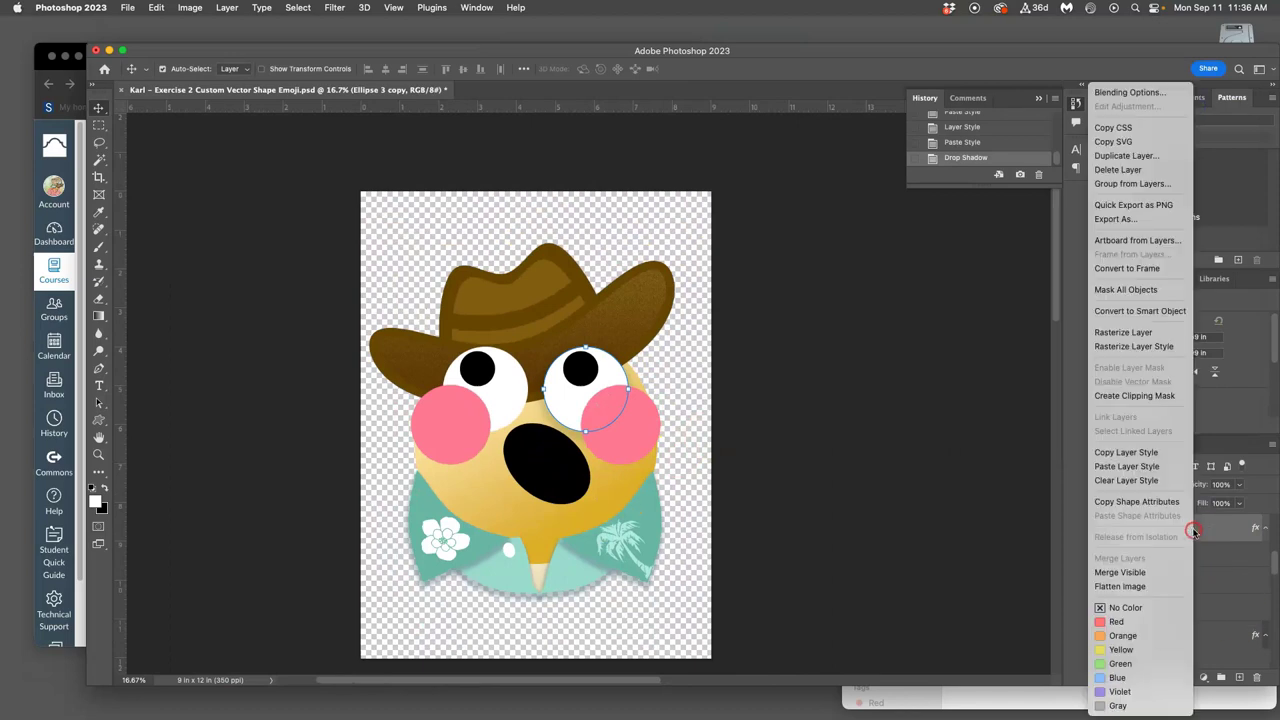
{"action": "left_click", "coordinate": [1124, 453]}
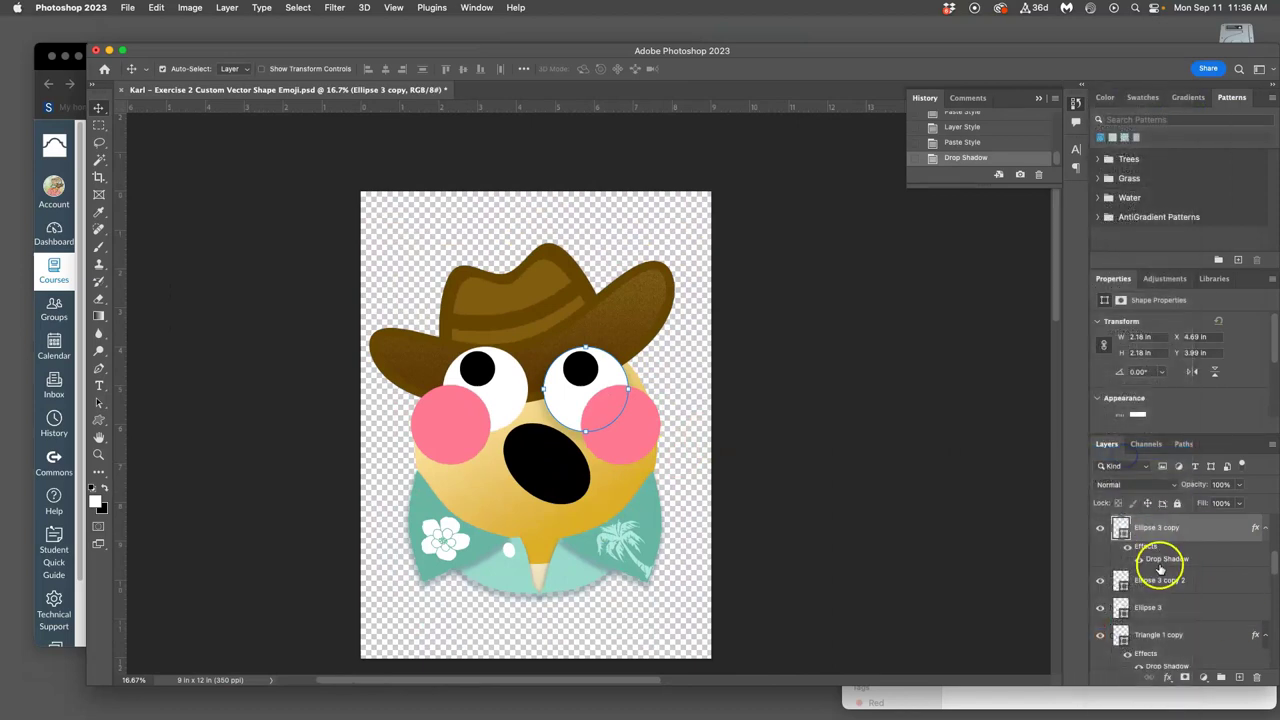
{"action": "left_click", "coordinate": [505, 401]}
{"action": "right_click", "coordinate": [1166, 606]}
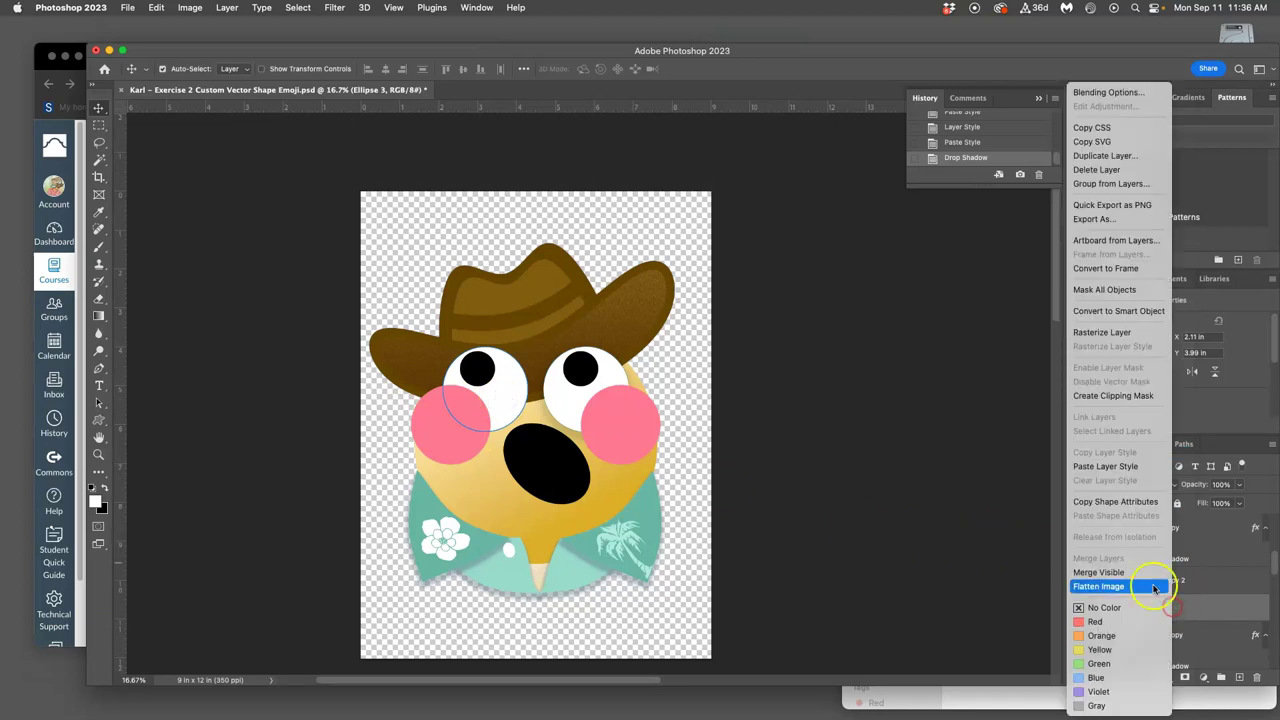
{"action": "left_click", "coordinate": [1100, 466]}
- Paste the drop shadow onto the right cheek and its duplicate on the left cheek
{"action": "left_click", "coordinate": [628, 434]}
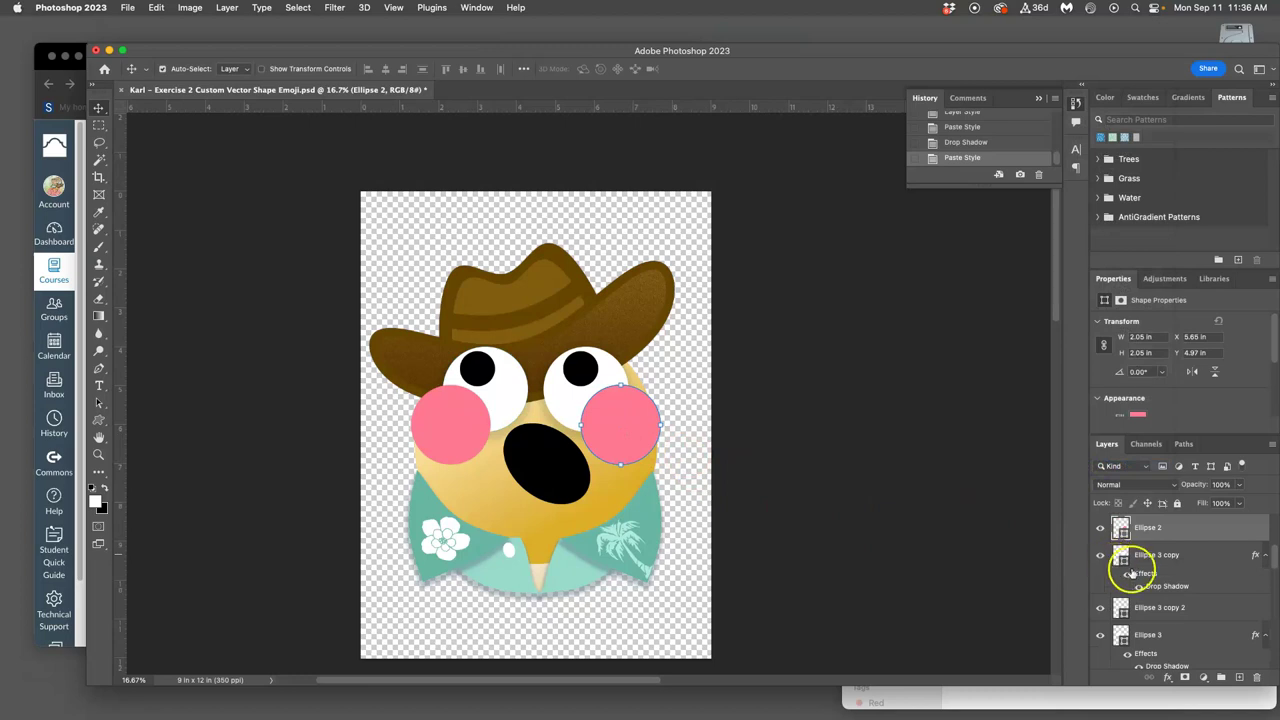
{"action": "right_click", "coordinate": [1180, 533]}
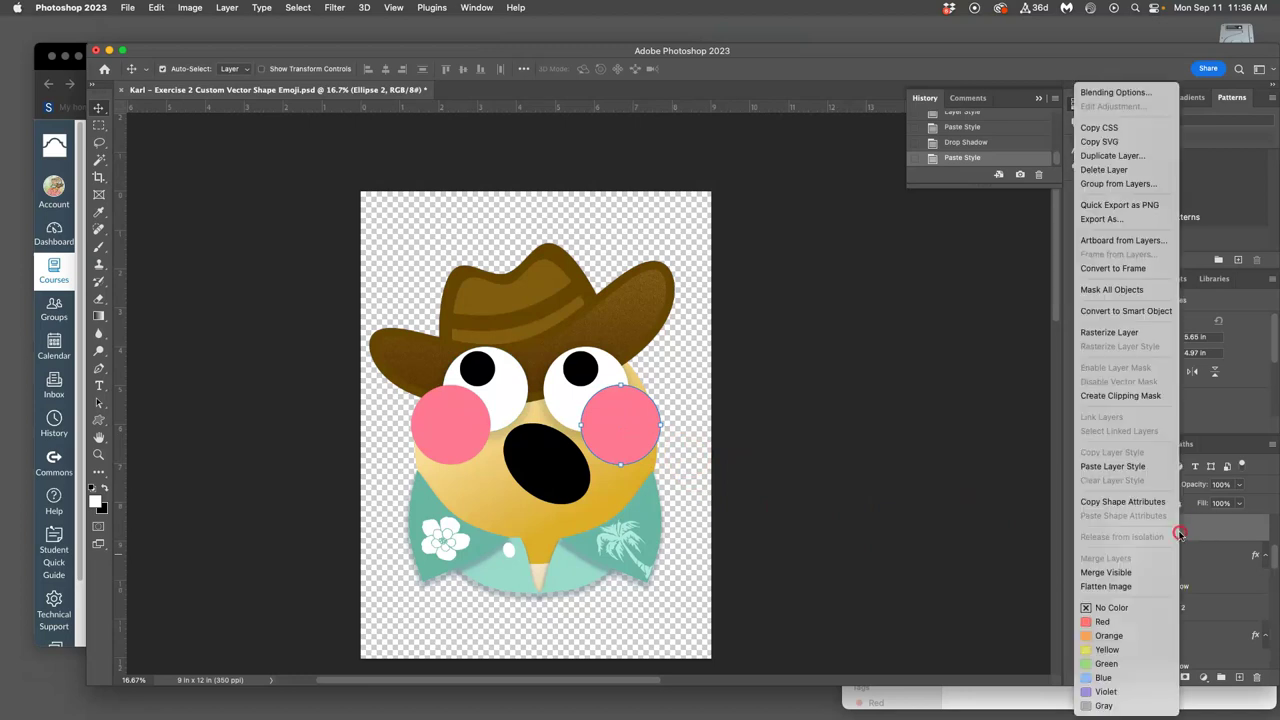
{"action": "left_click", "coordinate": [1117, 467]}
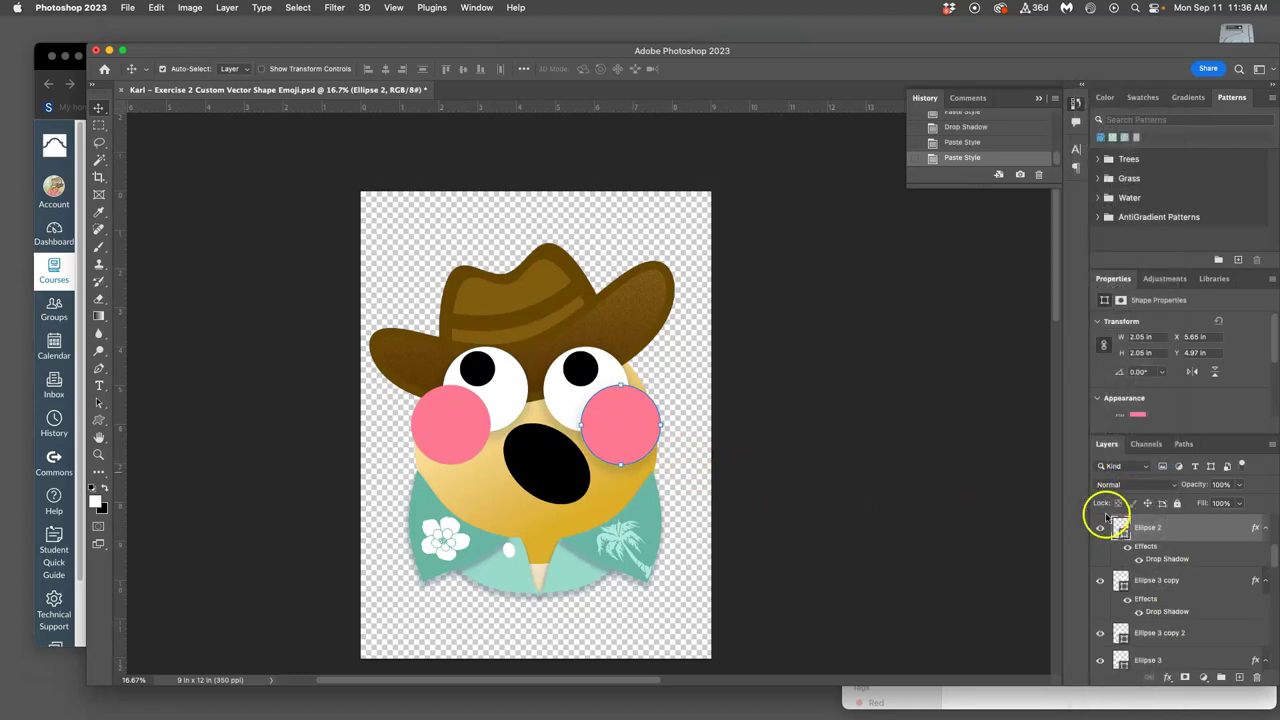
{"action": "left_click_drag", "start_coordinate": [1100, 524], "coordinate": [453, 446]}
{"action": "left_click", "coordinate": [1155, 531]}
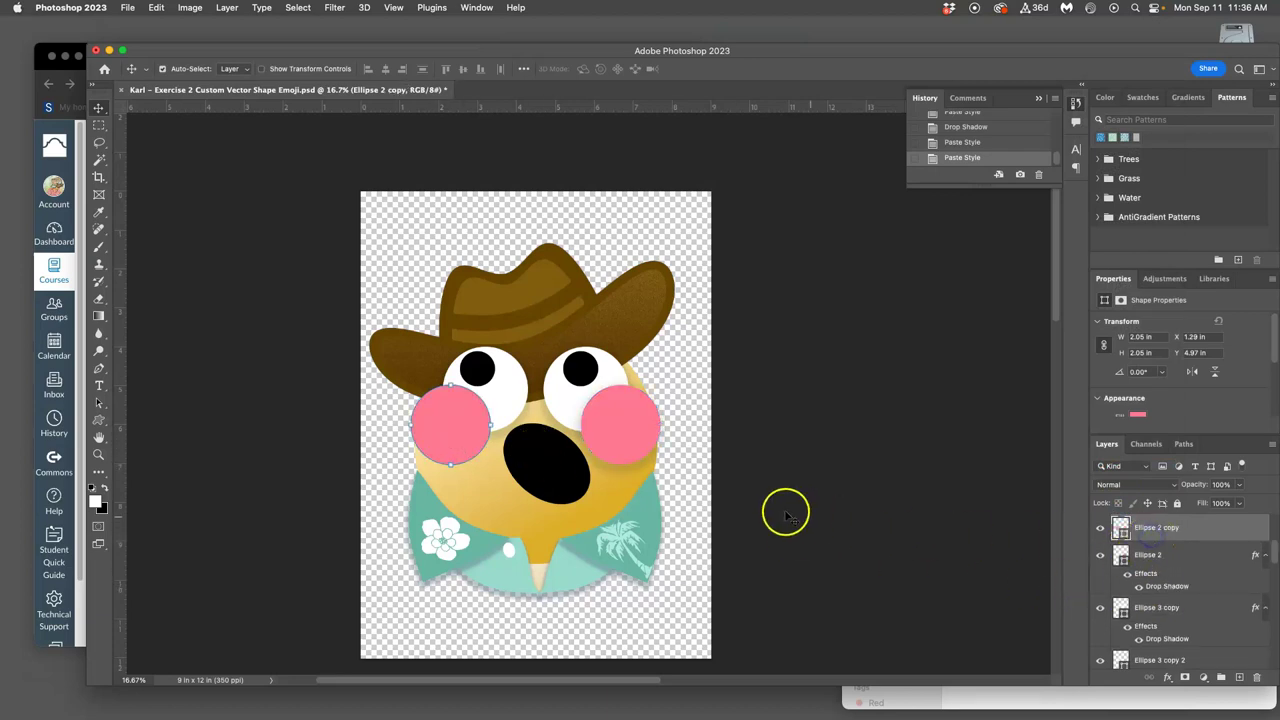
{"action": "right_click", "coordinate": [1208, 533]}
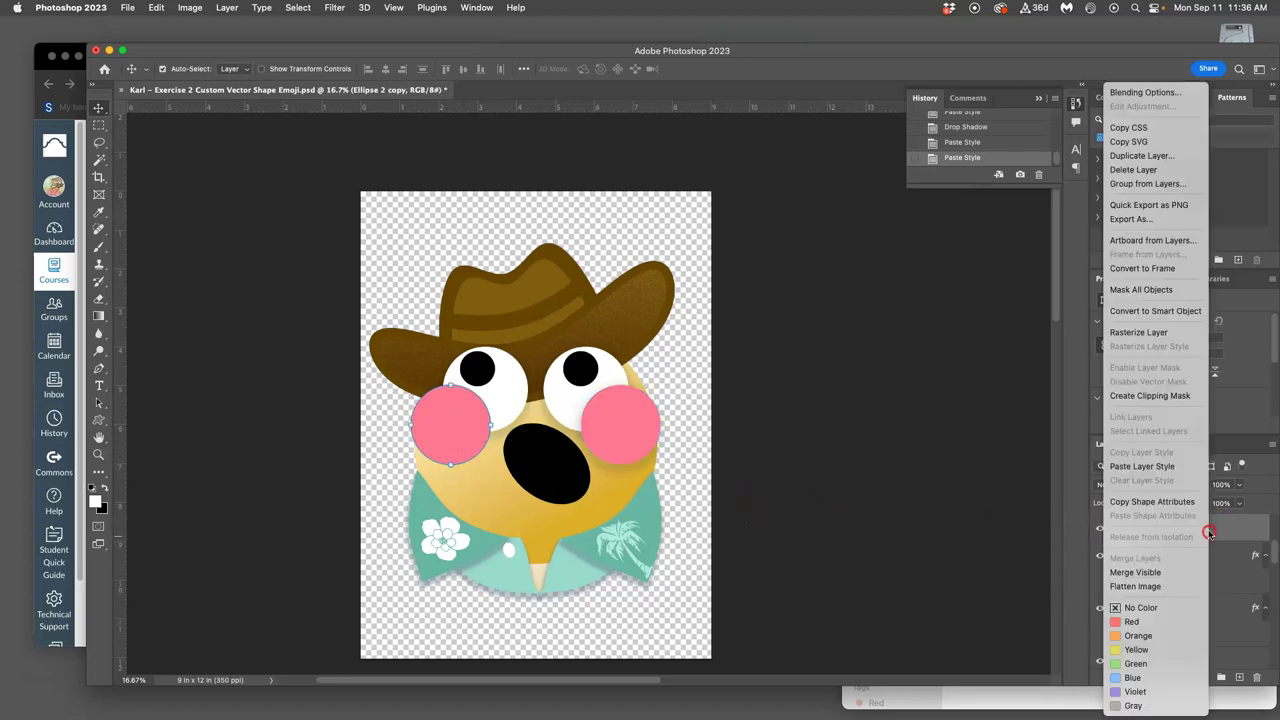
{"action": "left_click", "coordinate": [1142, 466]}
{"action": "left_click", "coordinate": [814, 507]}
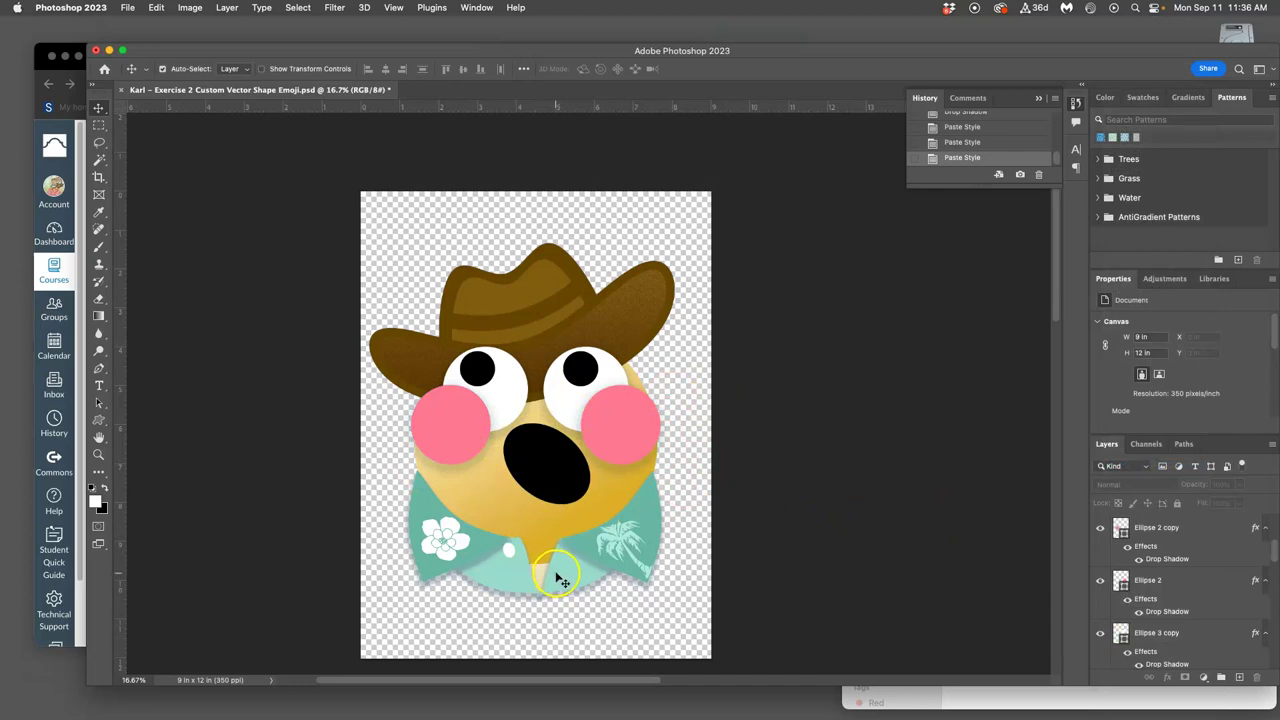
- Select the left collar triangle and enable a Satin effect in its layer style
{"action": "left_click", "coordinate": [497, 556]}
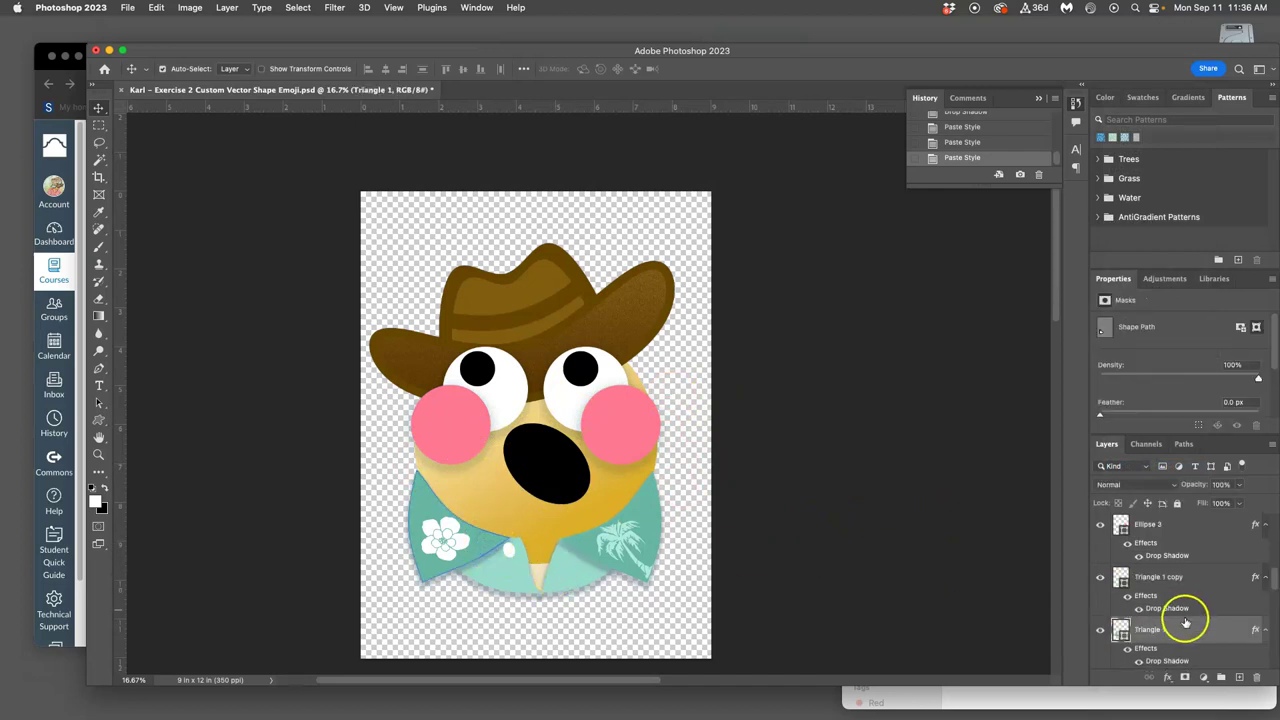
{"action": "double_click", "coordinate": [1146, 649]}
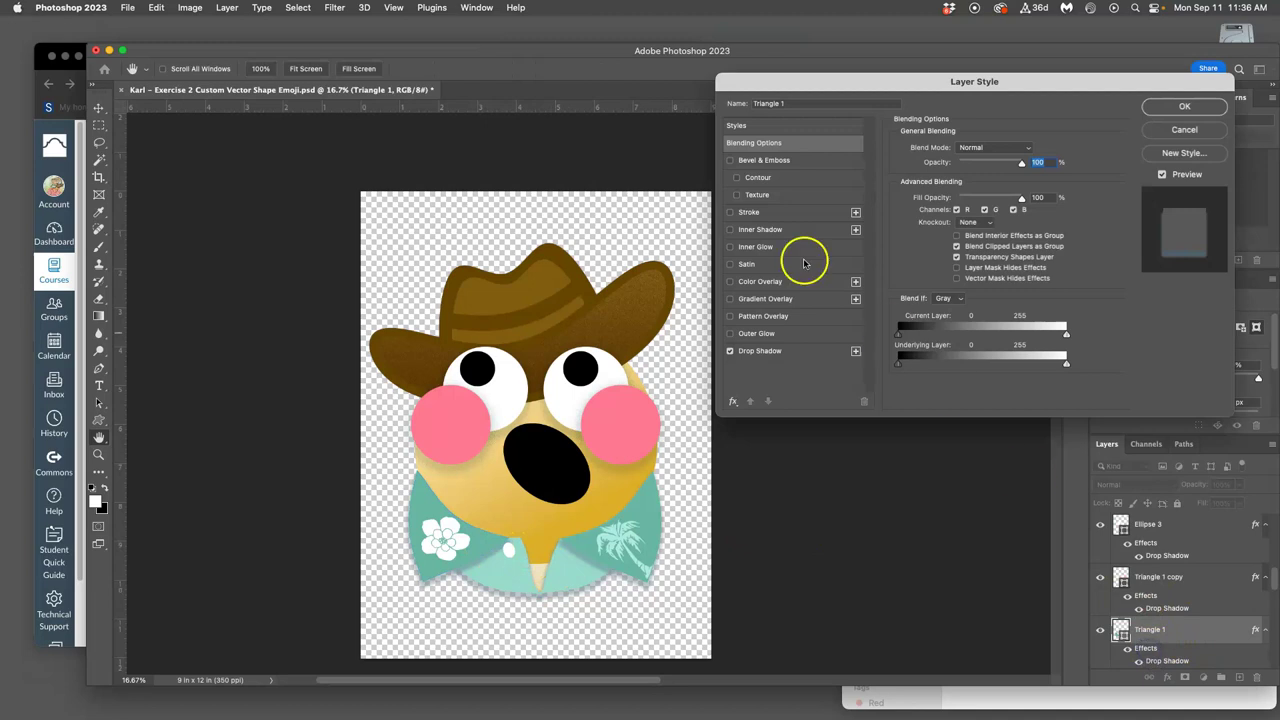
{"action": "left_click", "coordinate": [731, 265]}
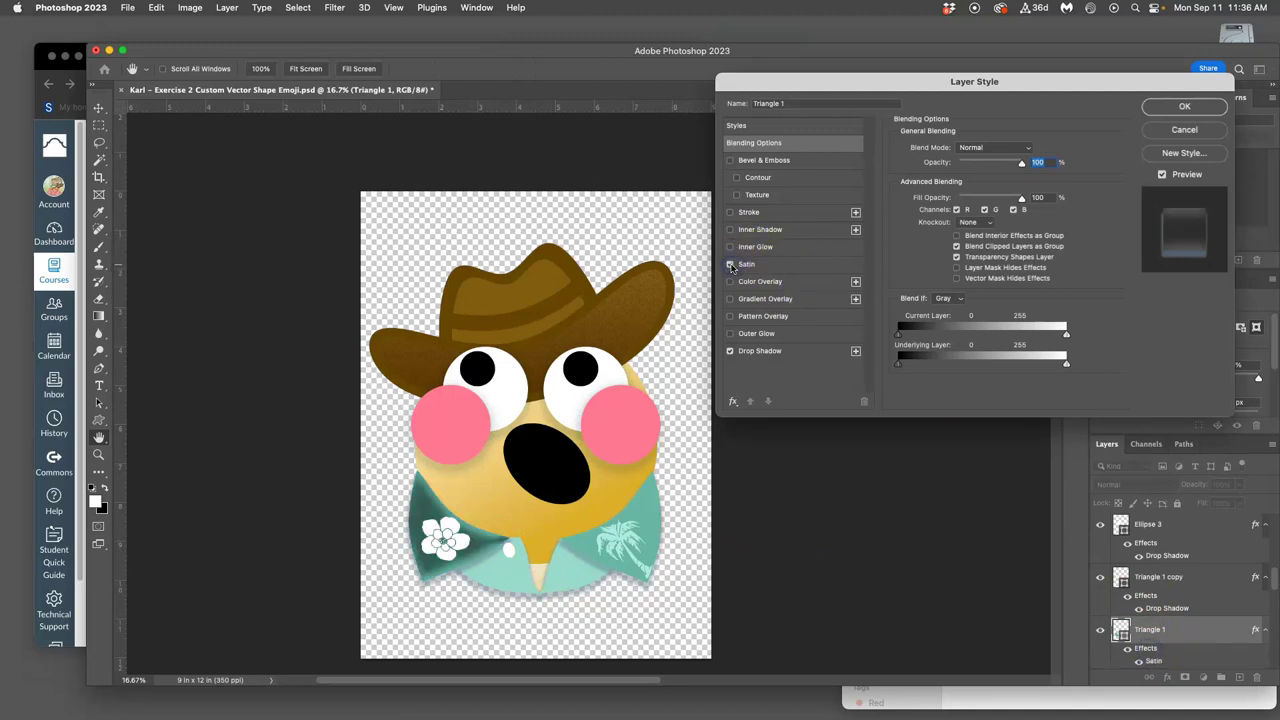
{"action": "left_click", "coordinate": [760, 265]}
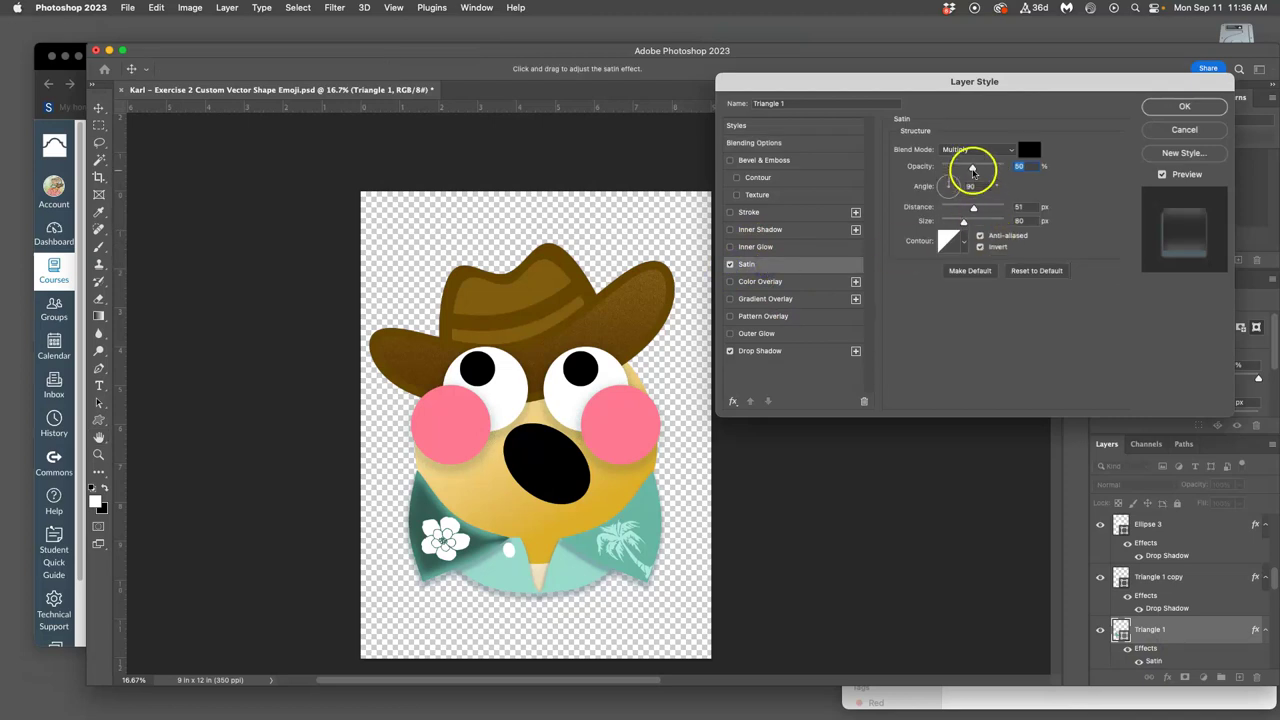
- Set the satin to Soft Light blending and fine-tune its opacity
{"action": "mouse_move", "coordinate": [972, 172]}
{"action": "left_mouse_down"}
{"action": "mouse_move", "coordinate": [959, 170]}
{"action": "mouse_move", "coordinate": [962, 210]}
{"action": "mouse_move", "coordinate": [950, 209]}
{"action": "mouse_move", "coordinate": [969, 209]}
{"action": "mouse_move", "coordinate": [946, 222]}
{"action": "mouse_move", "coordinate": [976, 222]}
{"action": "mouse_move", "coordinate": [957, 166]}
{"action": "mouse_move", "coordinate": [968, 167]}
{"action": "left_mouse_up"}
{"action": "left_click", "coordinate": [975, 149]}
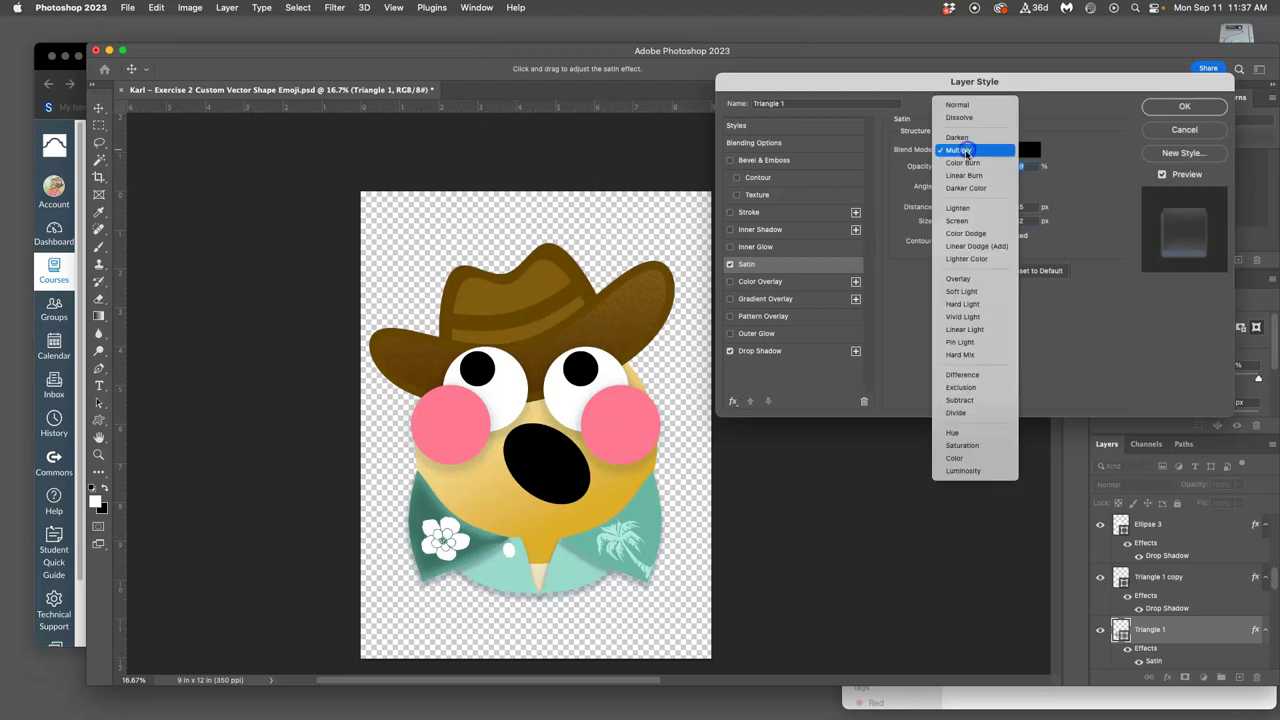
{"action": "left_click", "coordinate": [966, 342]}
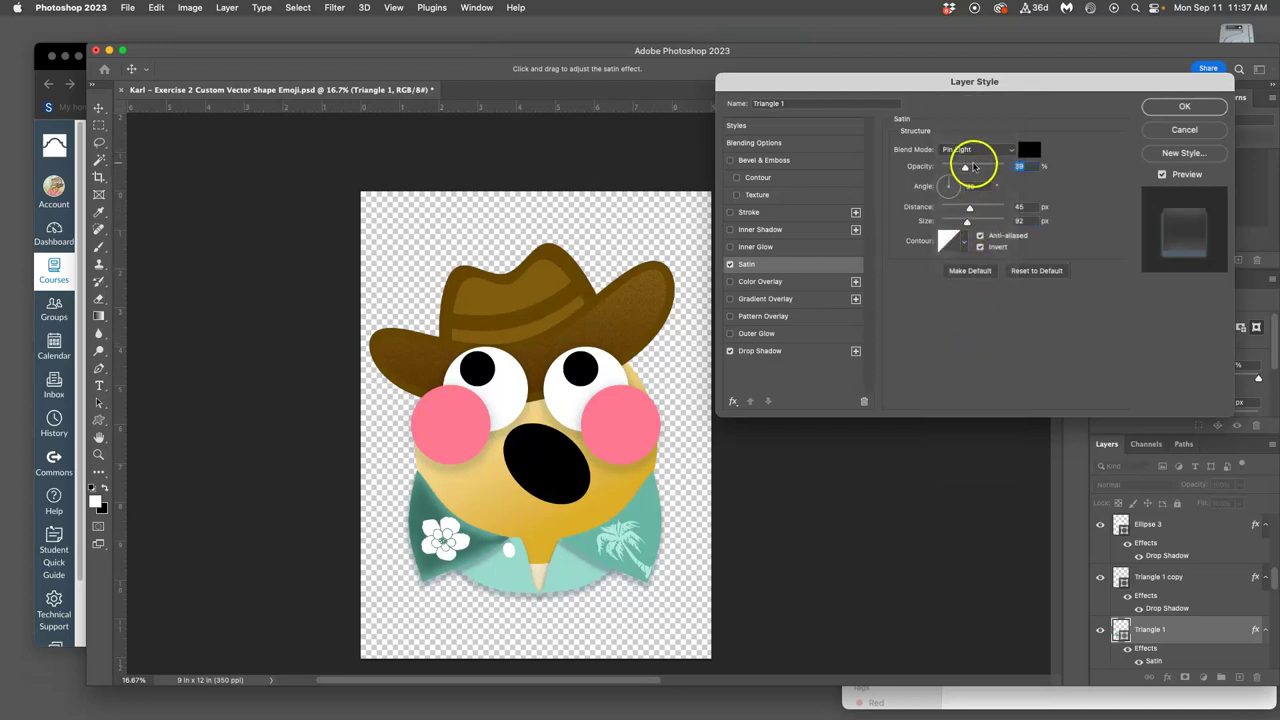
{"action": "left_click_drag", "start_coordinate": [970, 166], "coordinate": [957, 167]}
{"action": "left_click", "coordinate": [975, 149]}
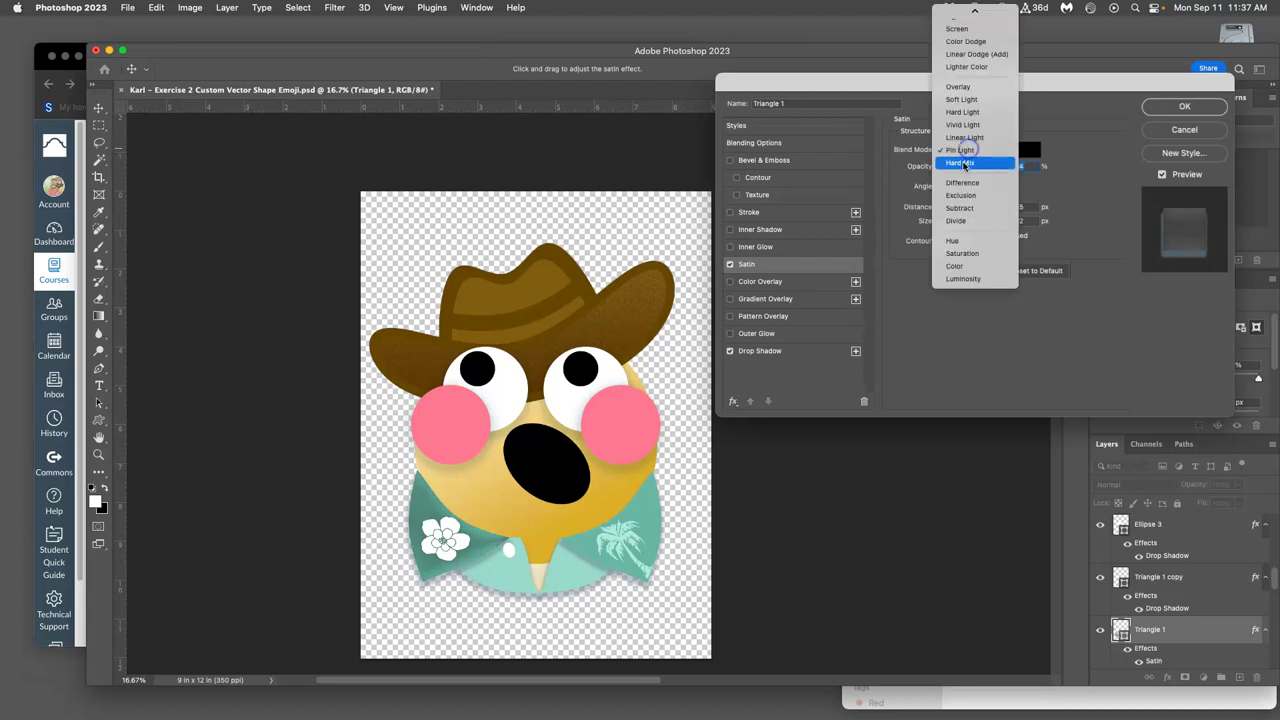
{"action": "left_click", "coordinate": [963, 101]}
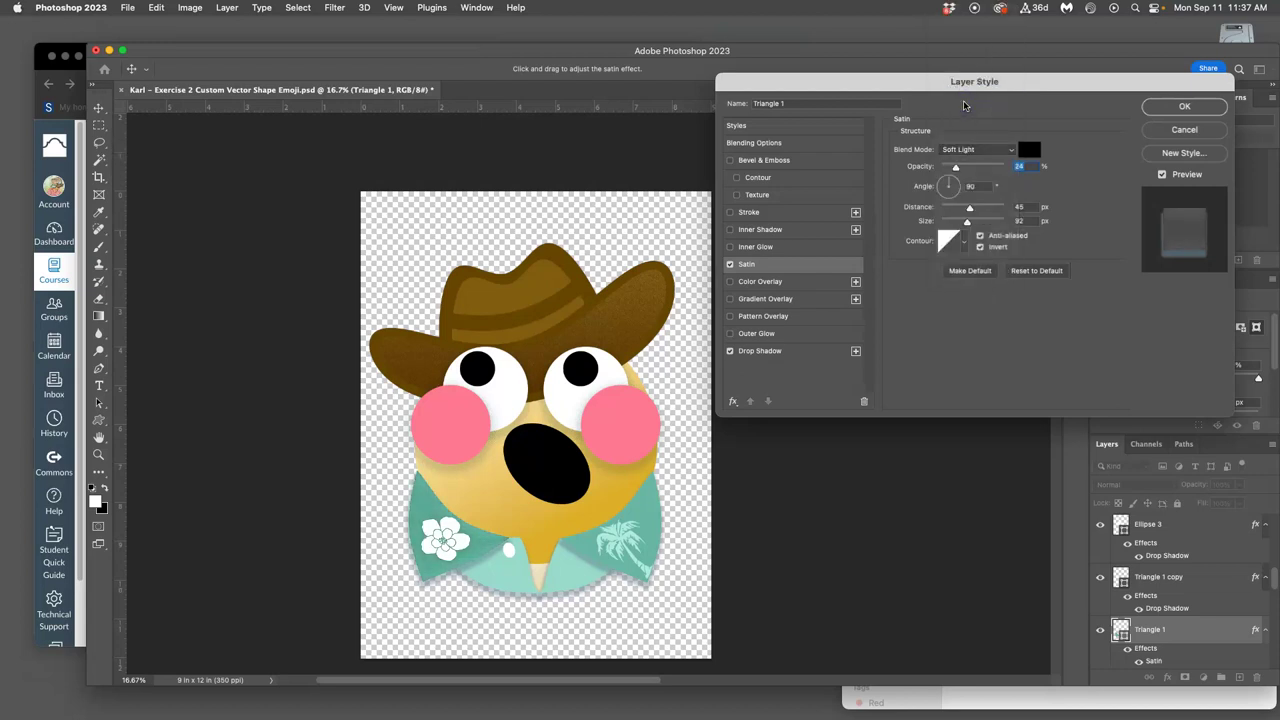
{"action": "left_click_drag", "start_coordinate": [957, 167], "coordinate": [975, 168]}
{"action": "left_click", "coordinate": [1178, 107]}
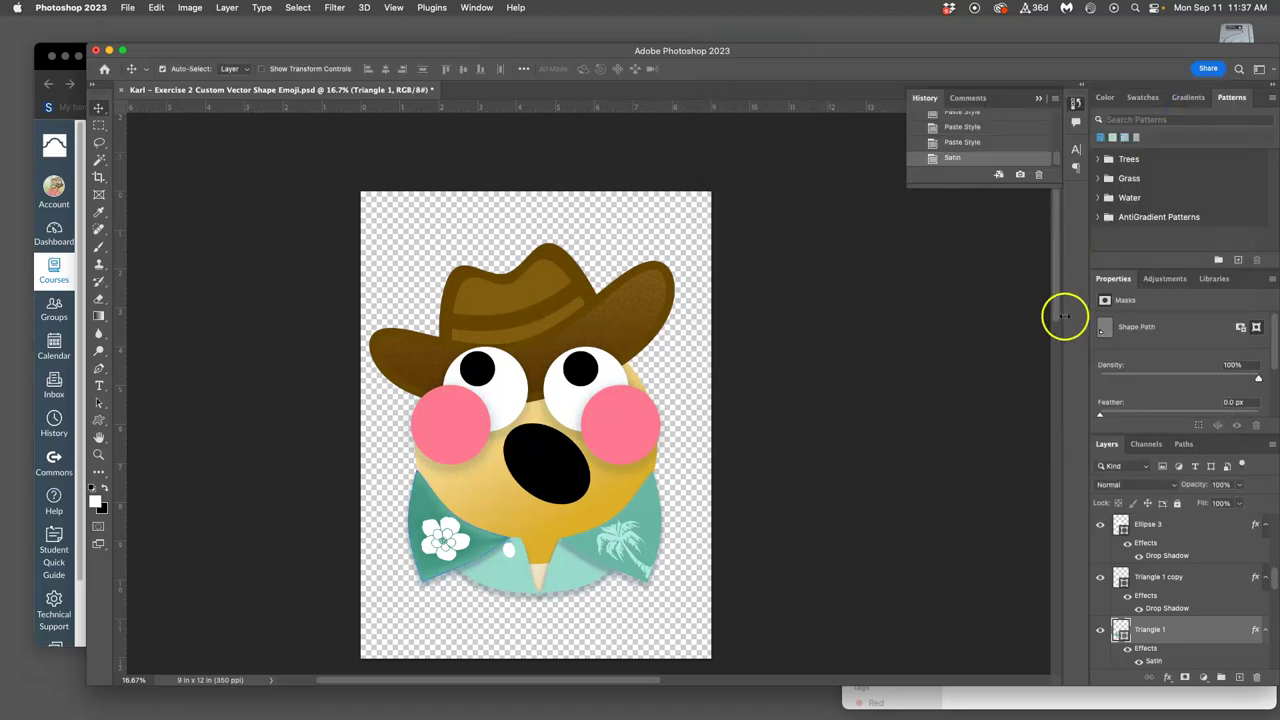
{"action": "right_click", "coordinate": [1180, 632]}
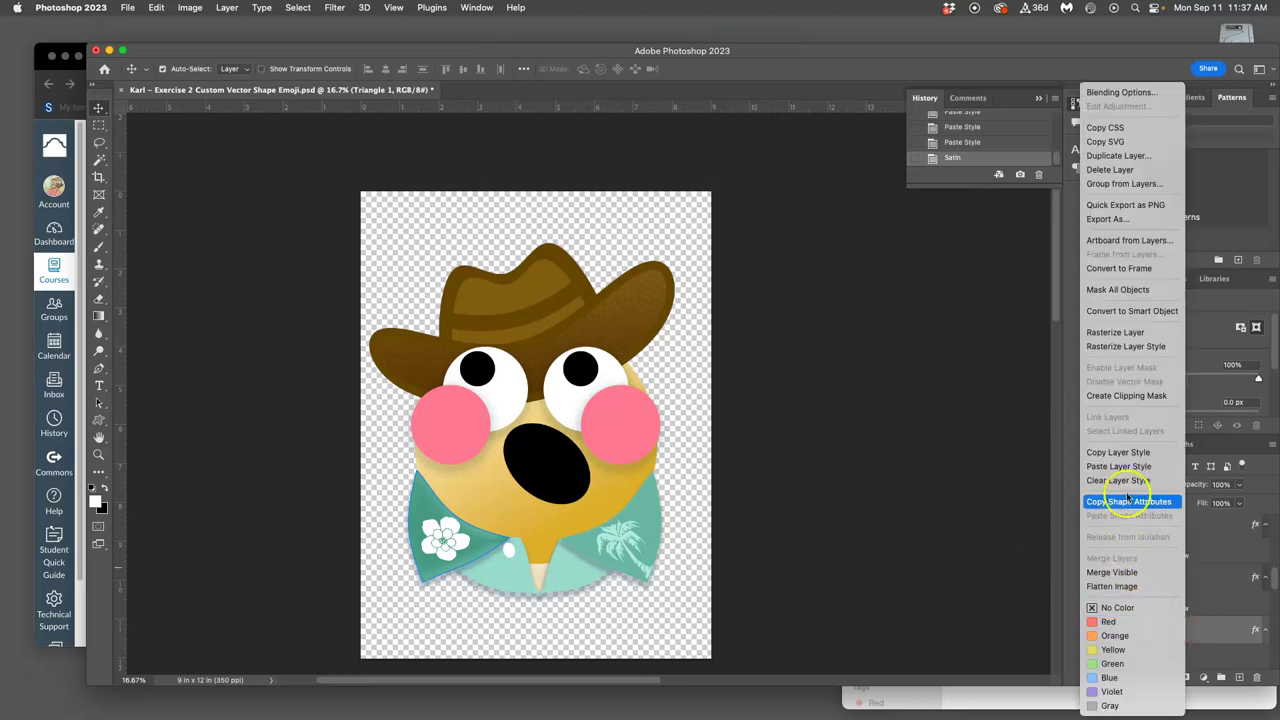
{"action": "left_click", "coordinate": [1118, 452]}
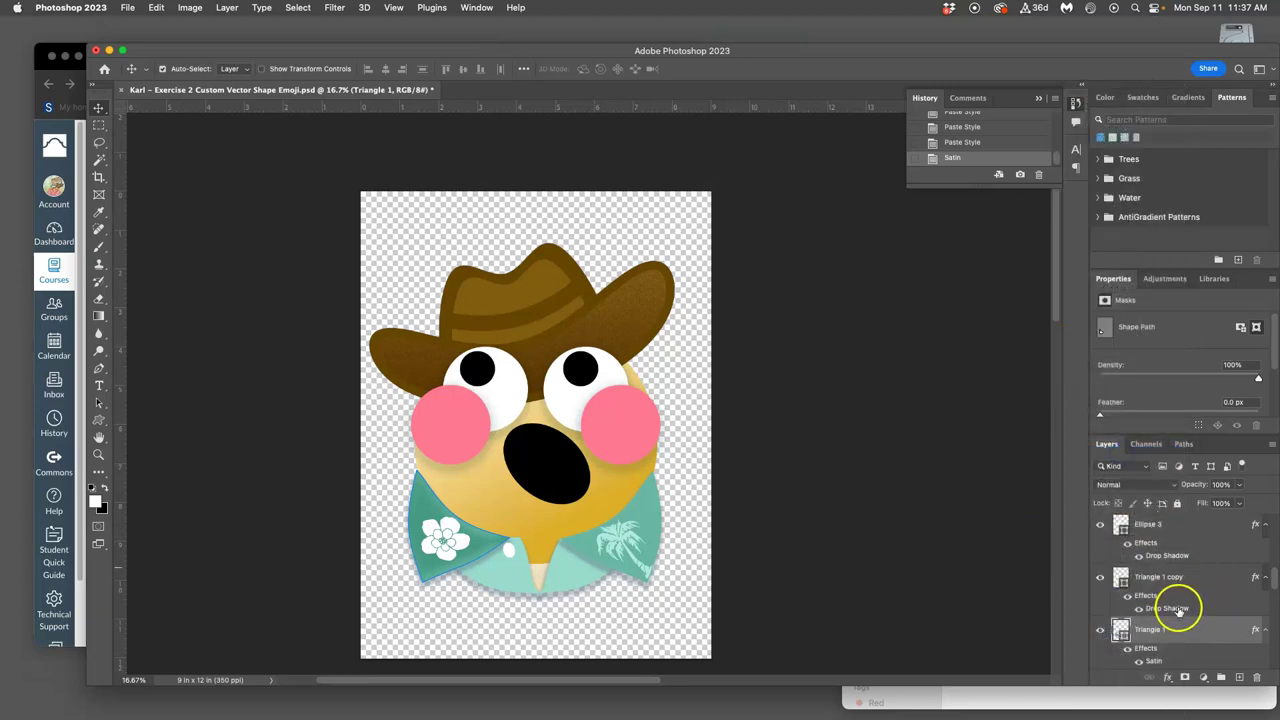
{"action": "scroll", "coordinate": [1180, 608], "scroll_direction": "down", "scroll_amount": 3}
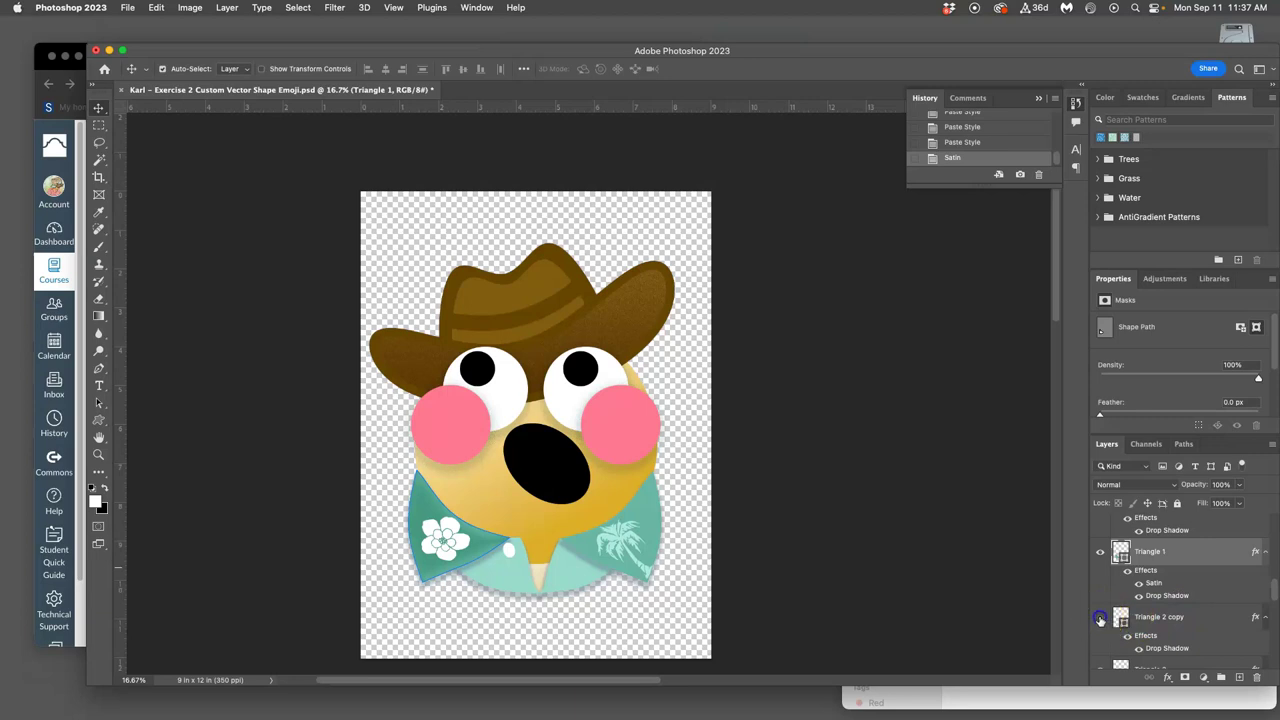
{"action": "left_click", "coordinate": [1100, 620]}
{"action": "left_click", "coordinate": [1100, 620]}
{"action": "scroll", "coordinate": [1137, 623], "scroll_direction": "down", "scroll_amount": 3}
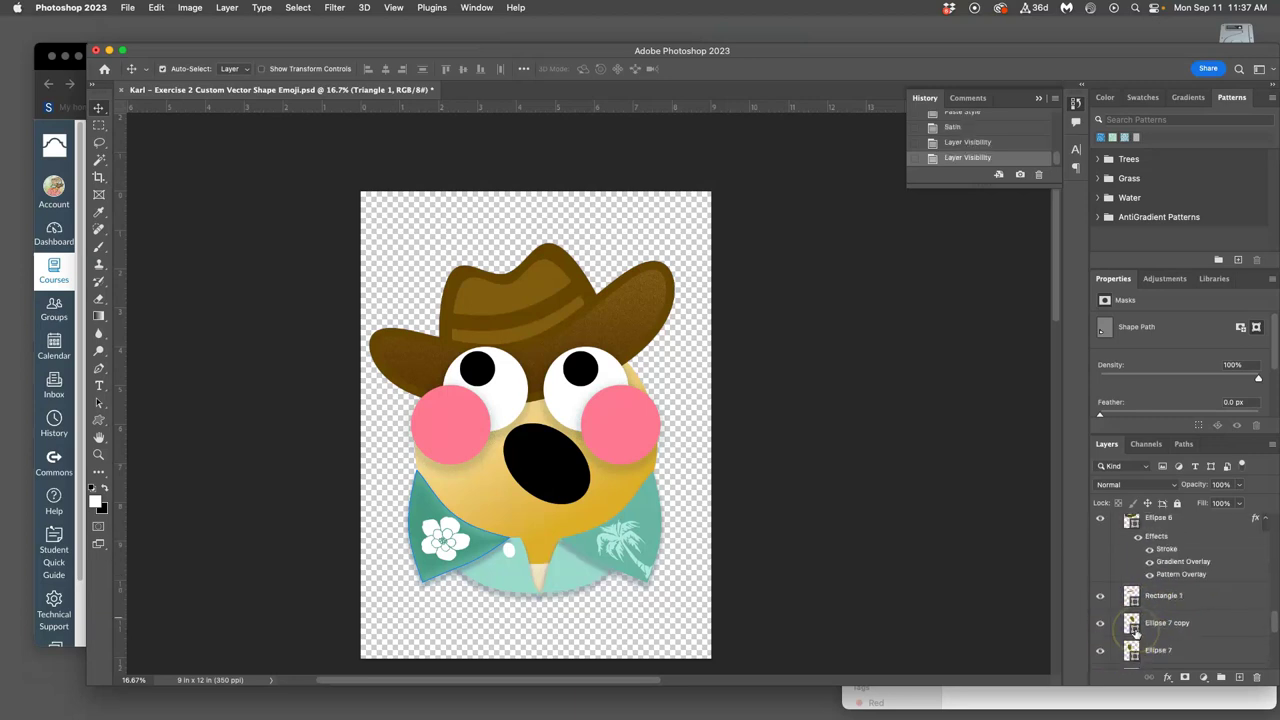
{"action": "scroll", "coordinate": [1107, 597], "scroll_direction": "up", "scroll_amount": 3}
{"action": "left_click", "coordinate": [1102, 583]}
{"action": "left_click", "coordinate": [1102, 583]}
{"action": "scroll", "coordinate": [1101, 581], "scroll_direction": "up", "scroll_amount": 1}
{"action": "scroll", "coordinate": [1117, 581], "scroll_direction": "up", "scroll_amount": 2}
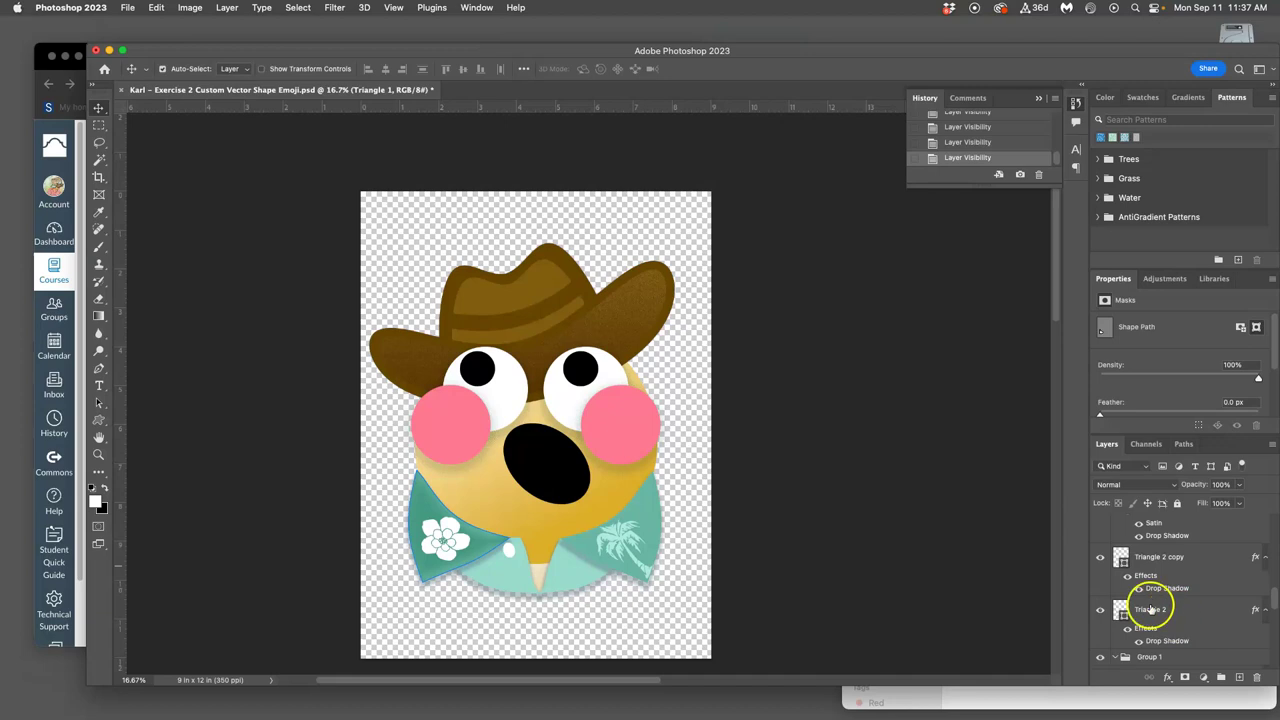
{"action": "scroll", "coordinate": [1160, 595], "scroll_direction": "up", "scroll_amount": 2}
{"action": "scroll", "coordinate": [1158, 556], "scroll_direction": "up", "scroll_amount": 3}
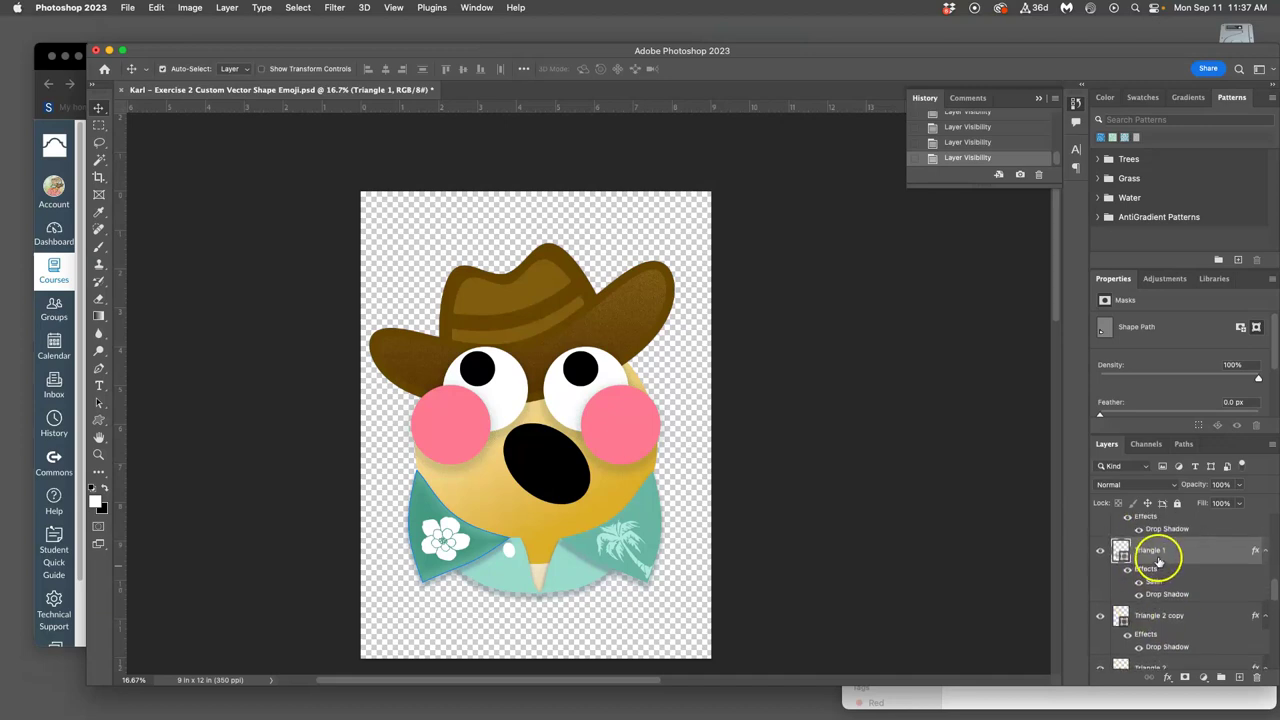
{"action": "left_click", "coordinate": [652, 540]}
{"action": "right_click", "coordinate": [1186, 566]}
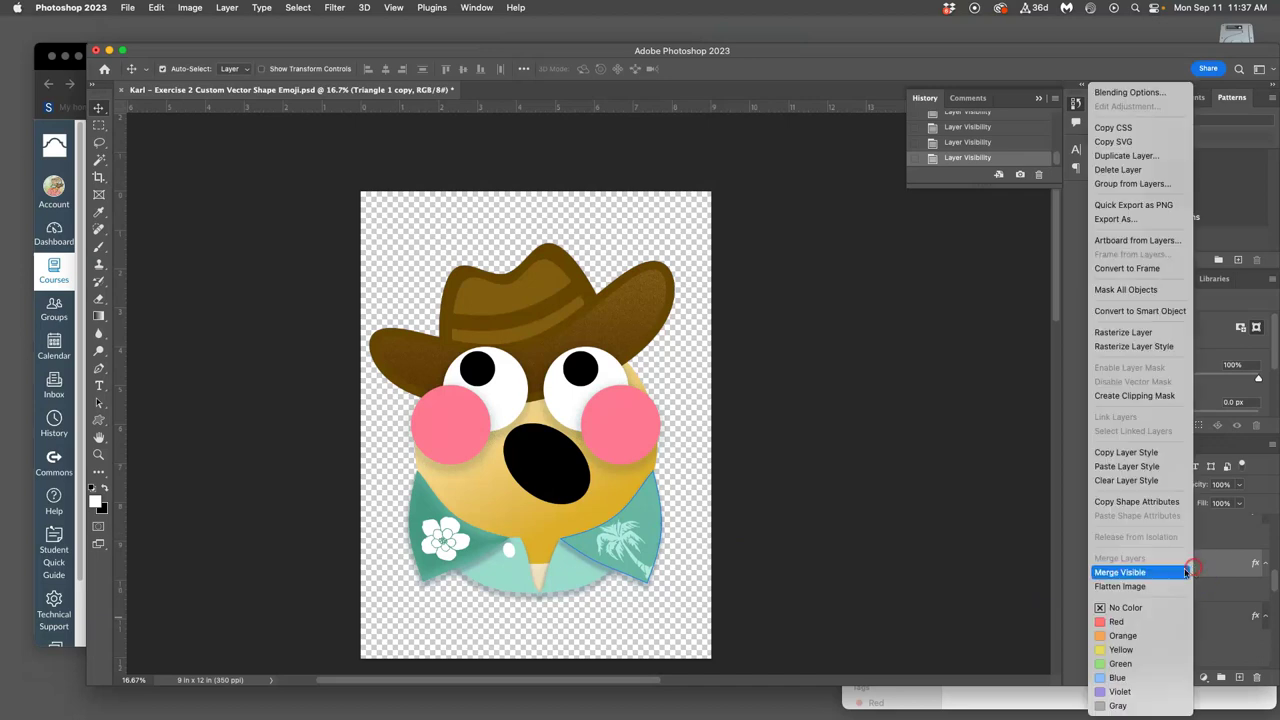
{"action": "left_click", "coordinate": [1149, 467]}
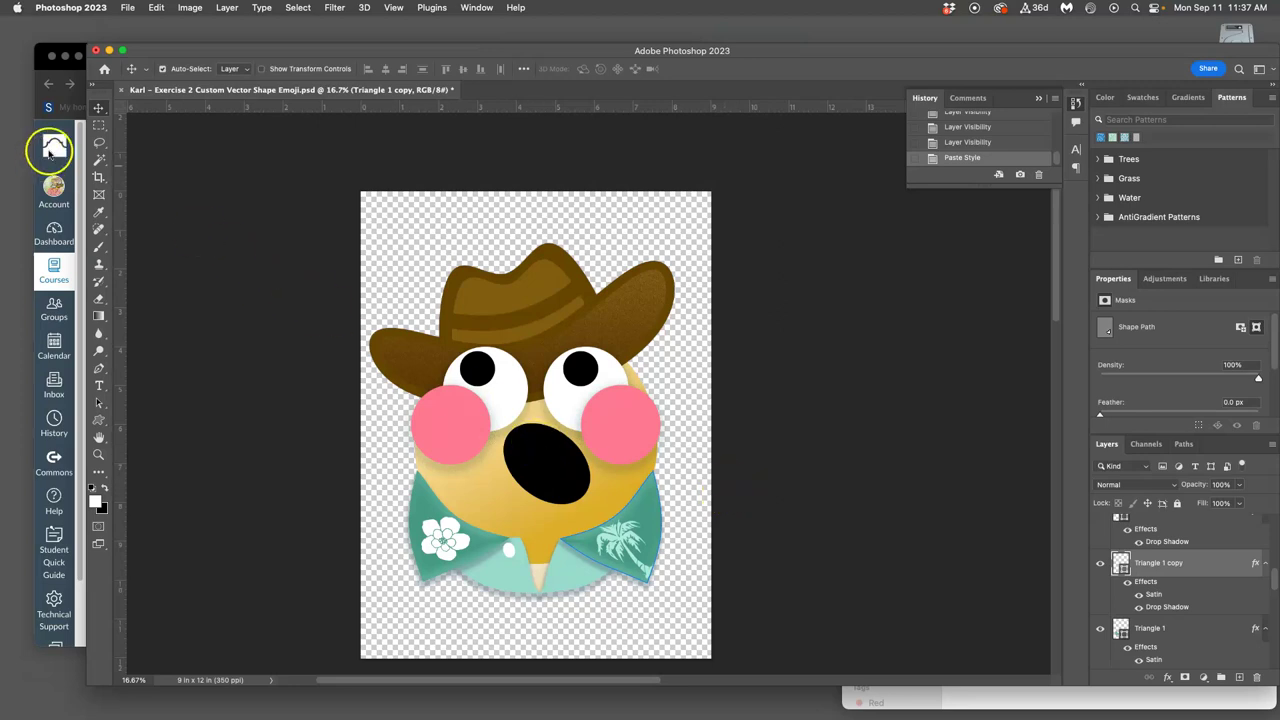
{"action": "left_click", "coordinate": [99, 143]}
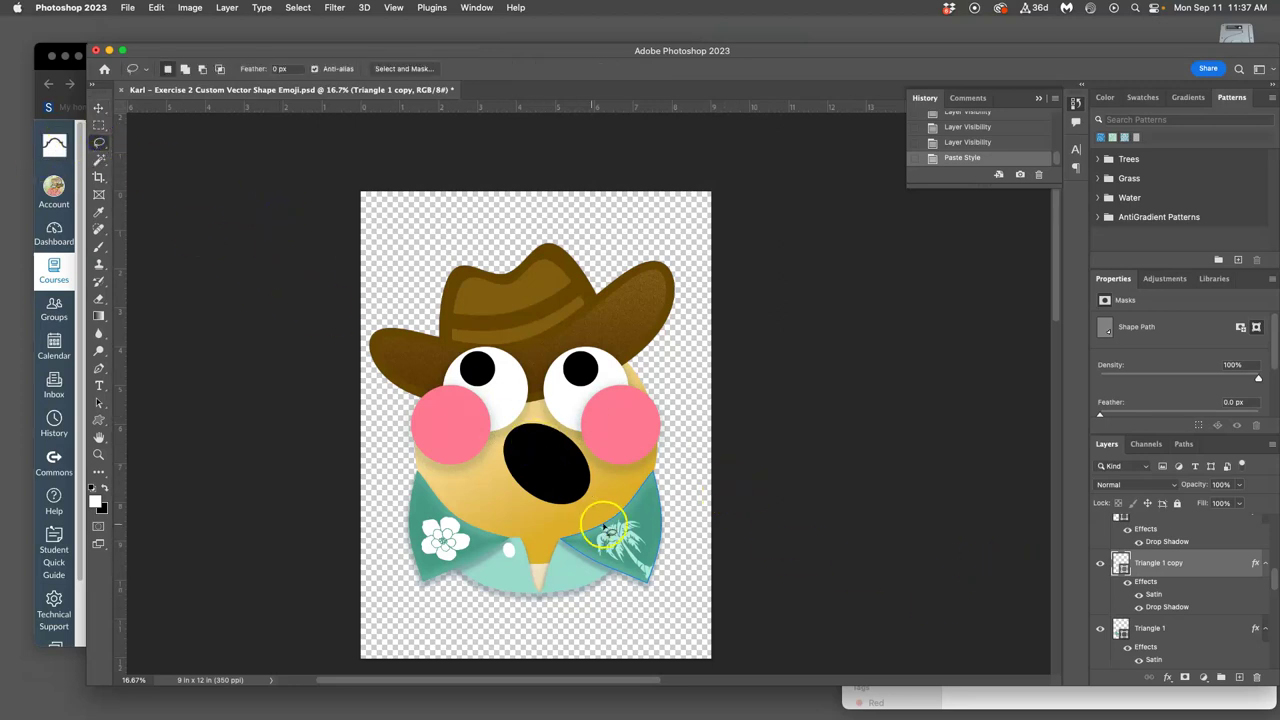
{"action": "left_click", "coordinate": [100, 106]}
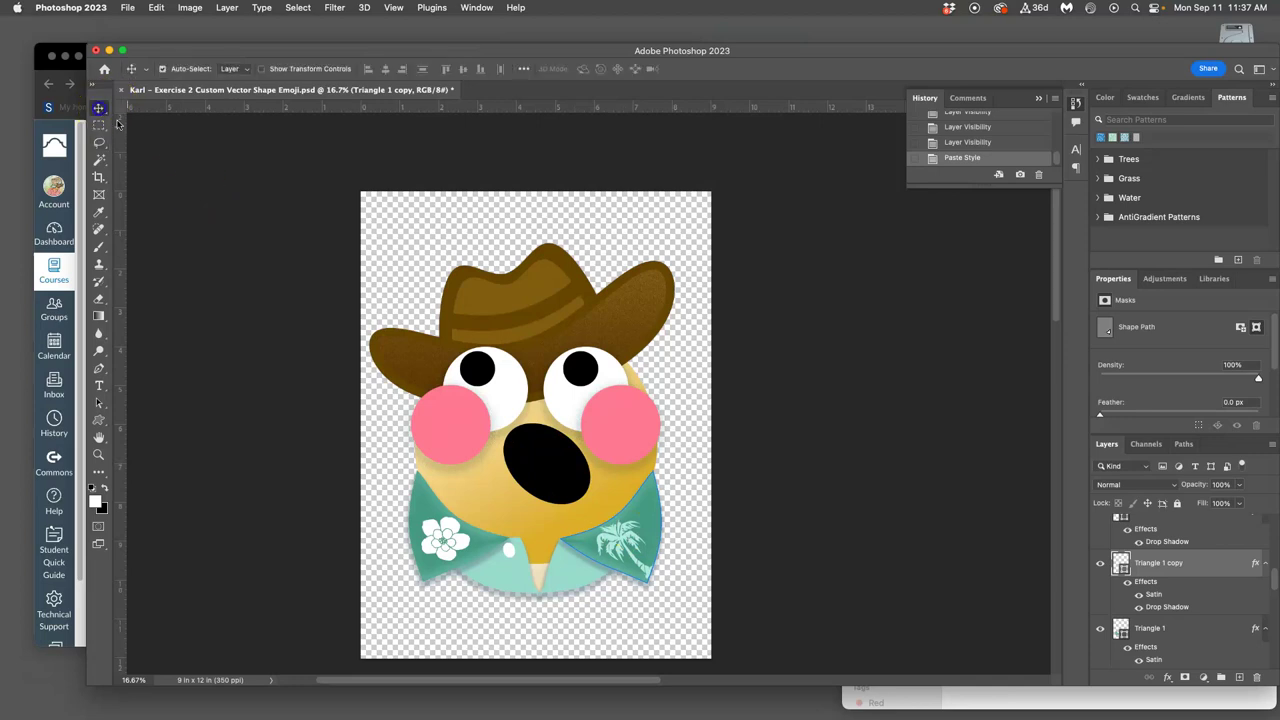
- Select the Ellipse 5 mouth layer and enable a Gradient Overlay on it
{"action": "left_click", "coordinate": [550, 459]}
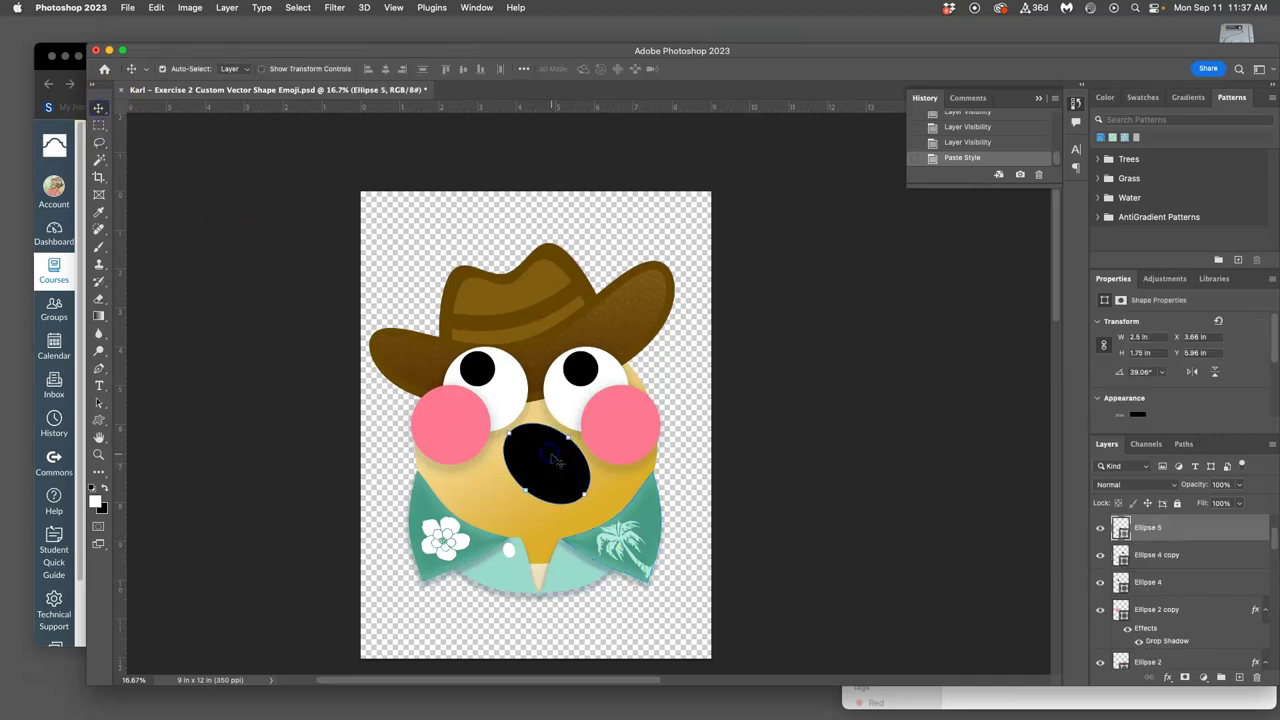
{"action": "left_click", "coordinate": [1101, 527]}
{"action": "left_click", "coordinate": [1101, 527]}
{"action": "double_click", "coordinate": [1178, 537]}
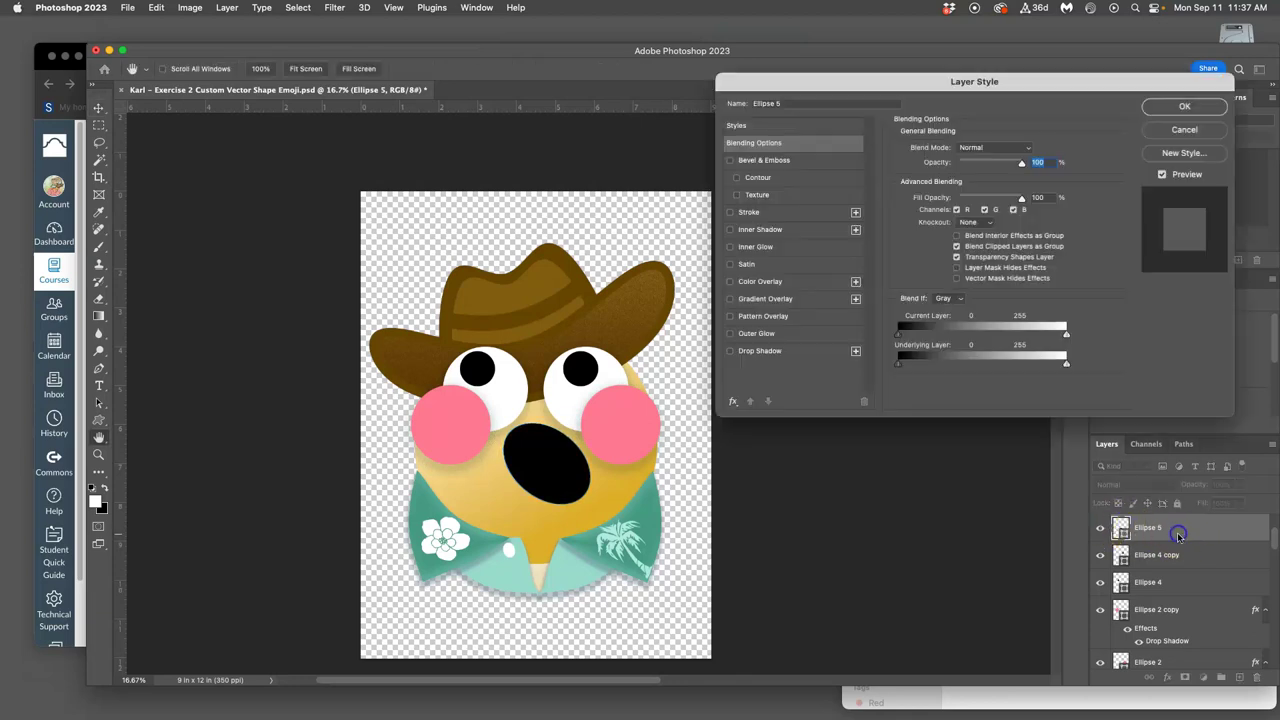
{"action": "left_click", "coordinate": [730, 299]}
{"action": "left_click", "coordinate": [757, 301]}
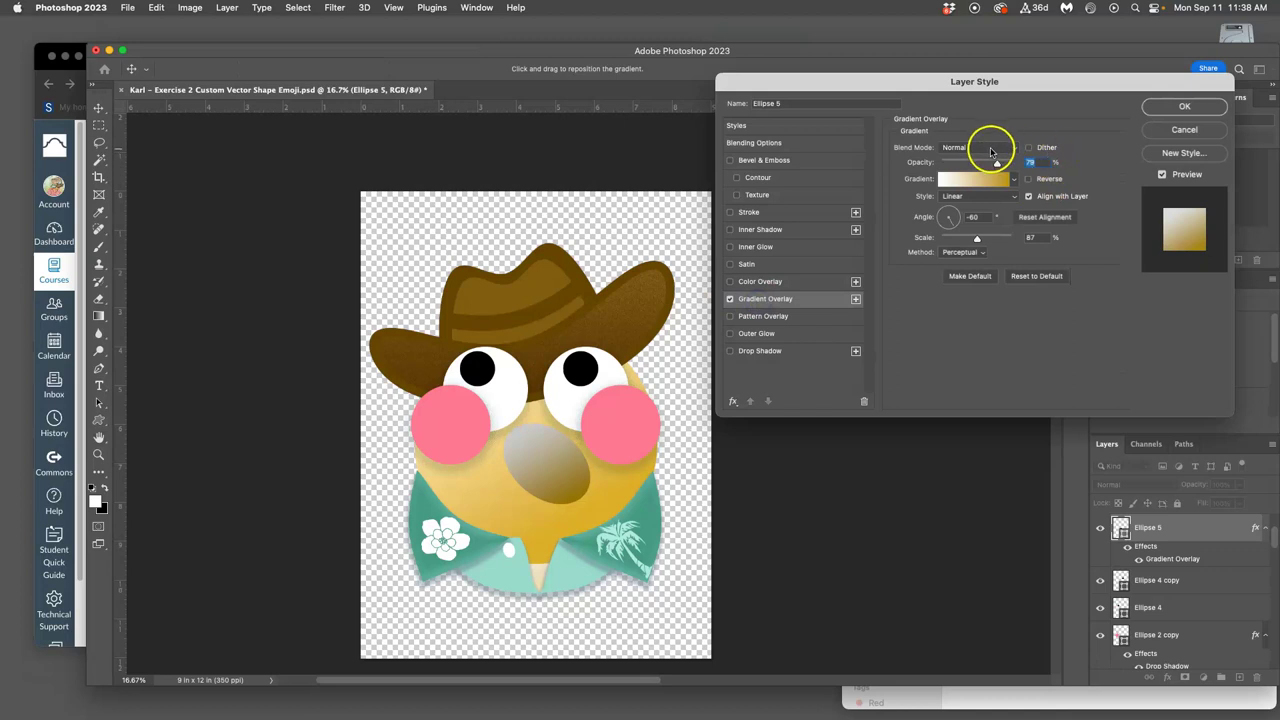
- Set the overlay to Screen with the Basics black-white gradient, lower opacity, and reverse it
{"action": "left_click", "coordinate": [992, 149]}
{"action": "left_click", "coordinate": [987, 253]}
{"action": "left_click", "coordinate": [980, 264]}
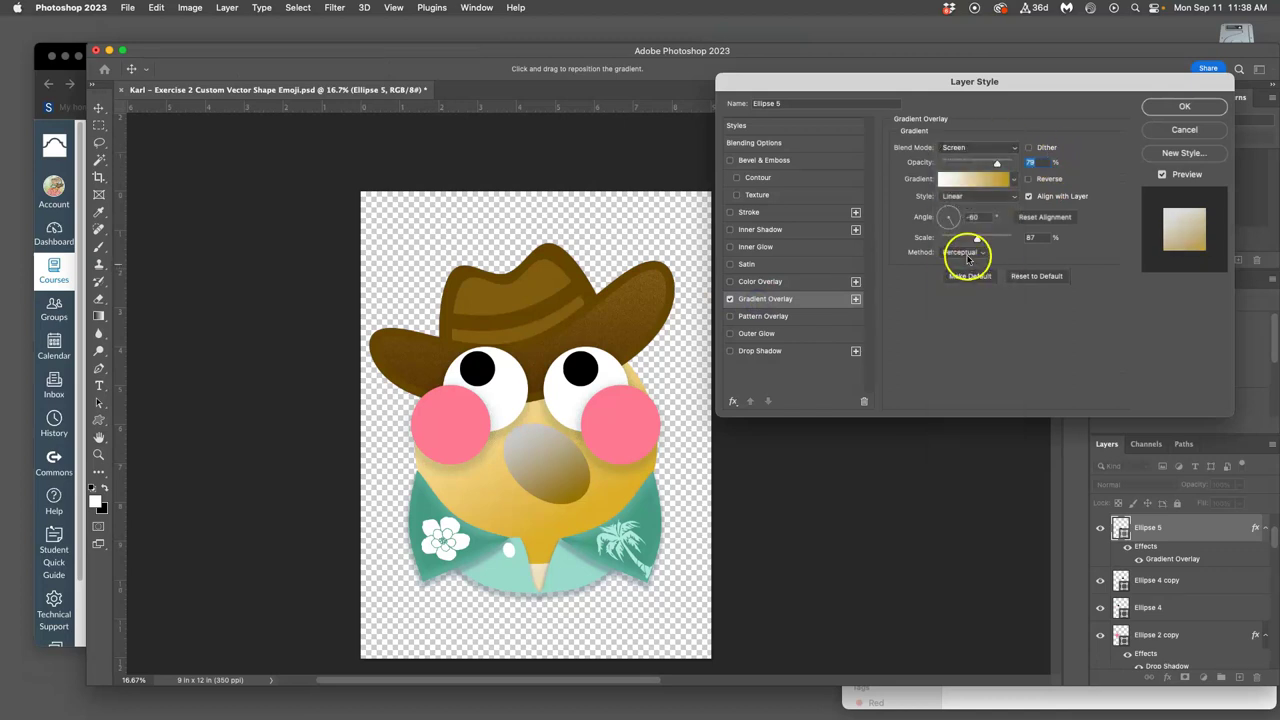
{"action": "left_click", "coordinate": [1012, 179]}
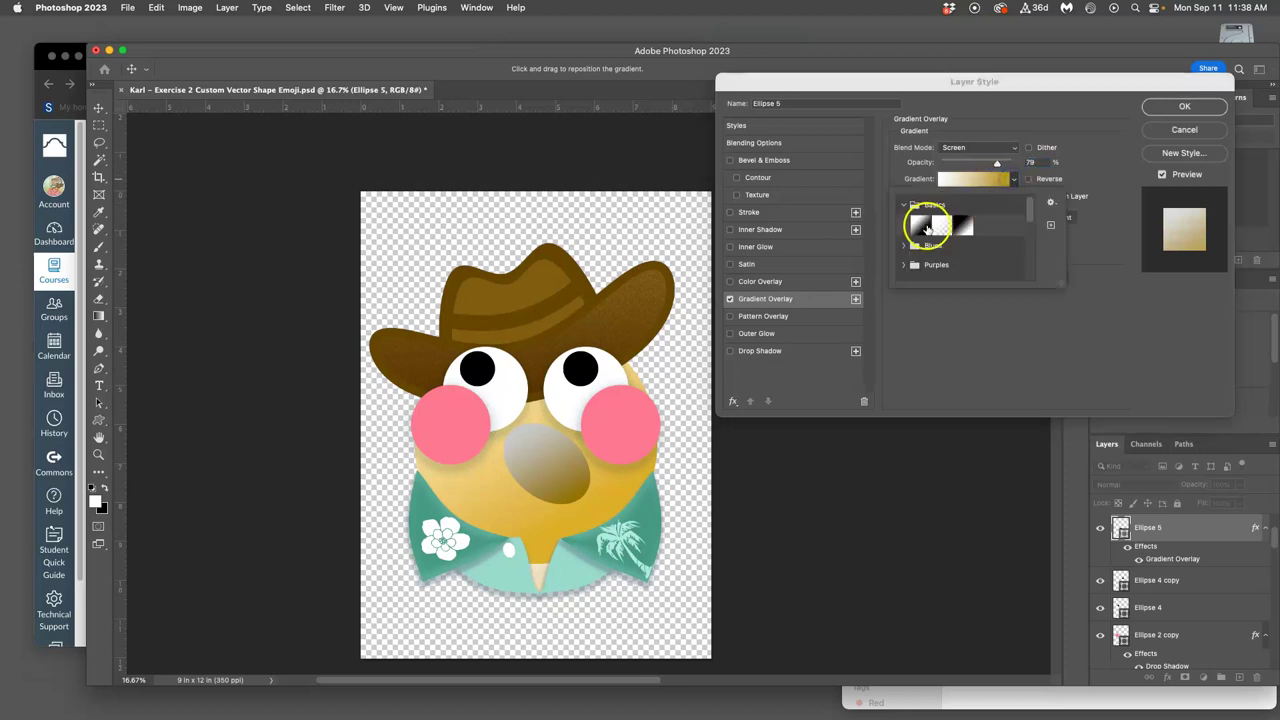
{"action": "left_click", "coordinate": [918, 228]}
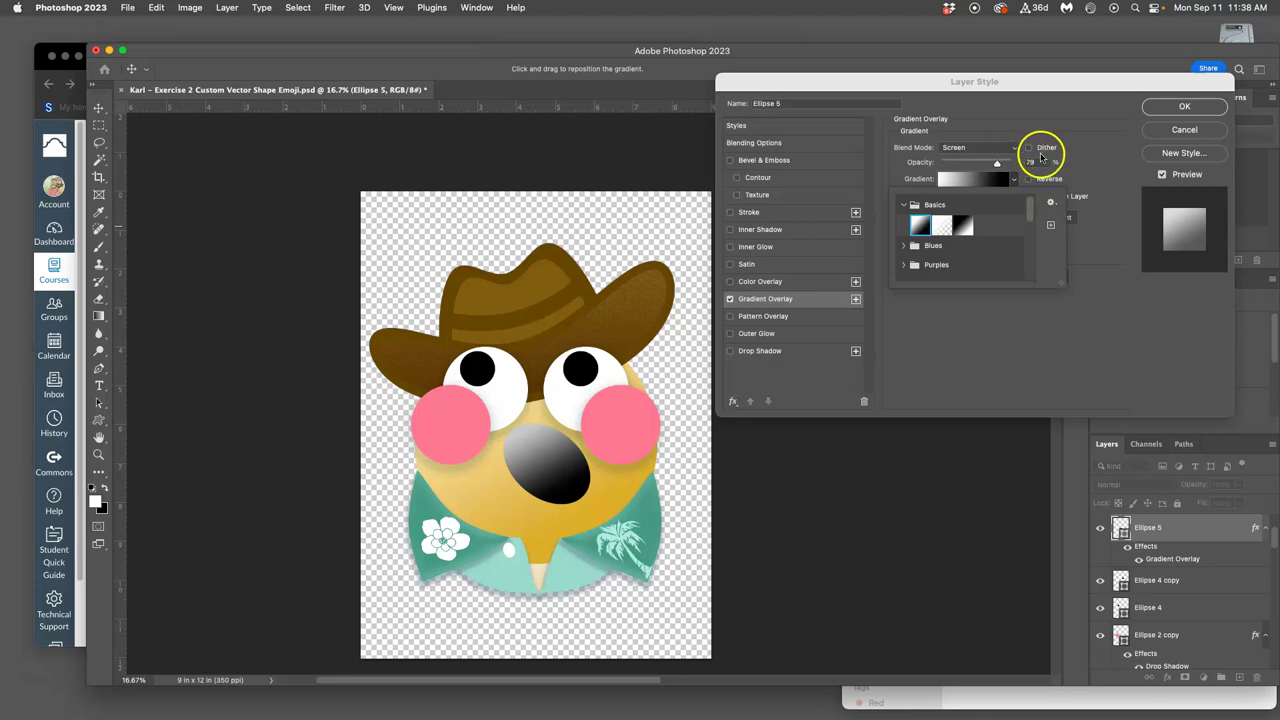
{"action": "left_click_drag", "start_coordinate": [991, 163], "coordinate": [974, 163]}
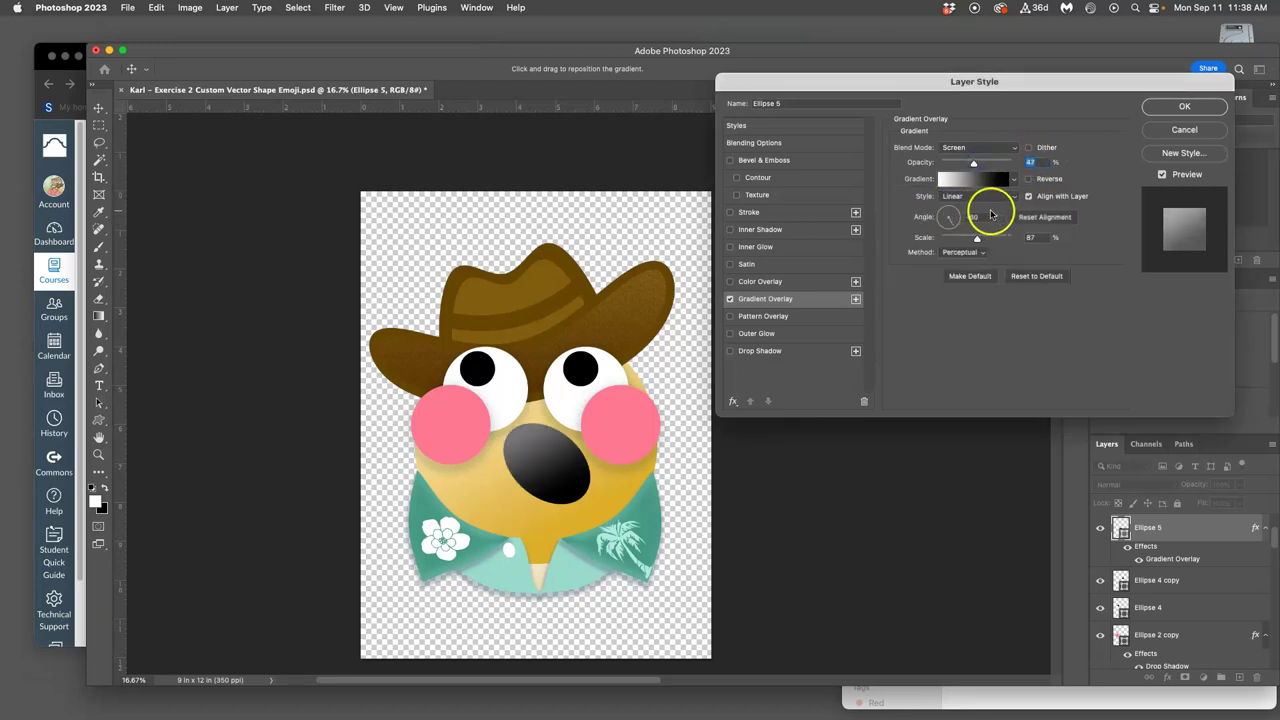
{"action": "left_click", "coordinate": [1029, 179]}
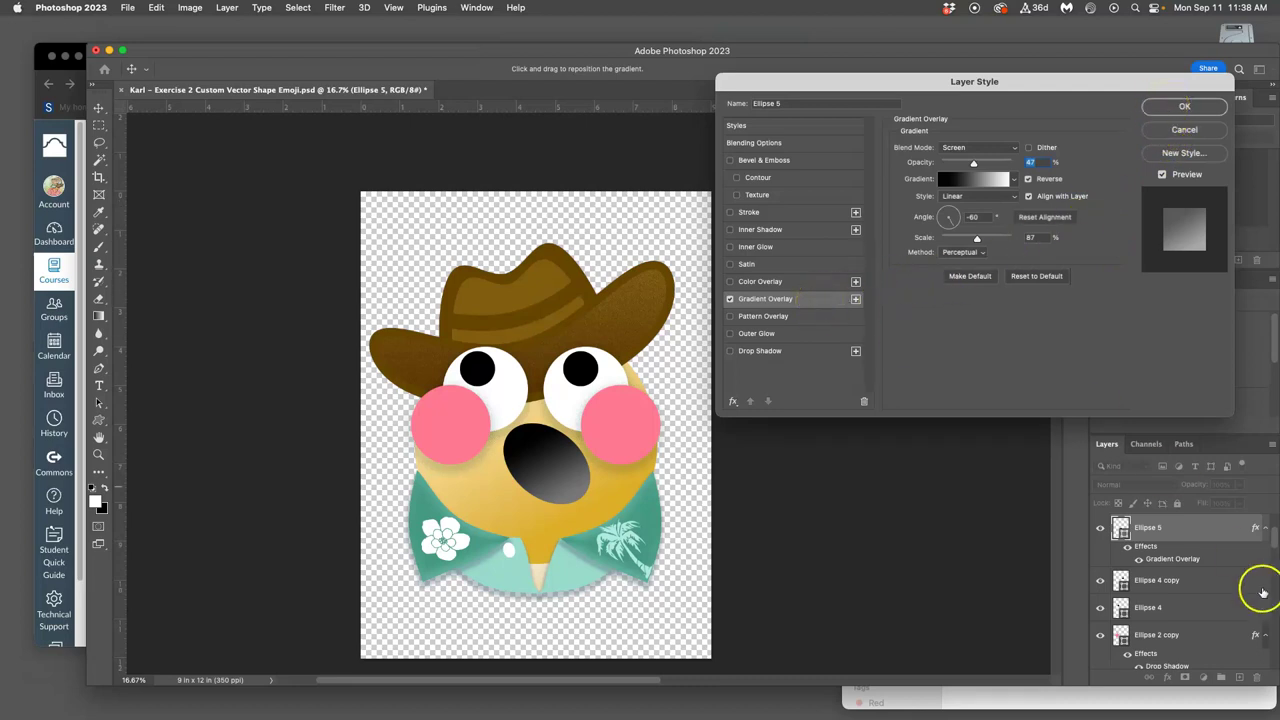
- Copy the mouth's layer style and paste it onto Group 1
{"action": "left_click", "coordinate": [1190, 106]}
{"action": "right_click", "coordinate": [1190, 527]}
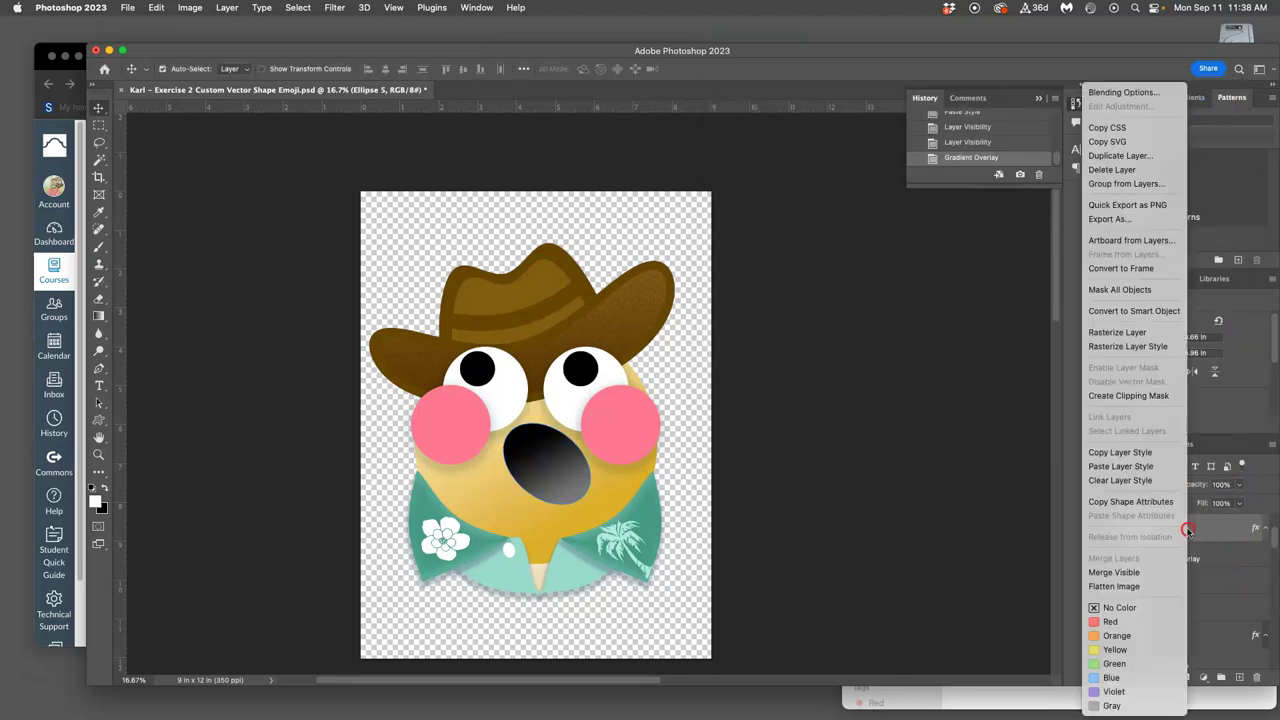
{"action": "left_click", "coordinate": [1122, 456]}
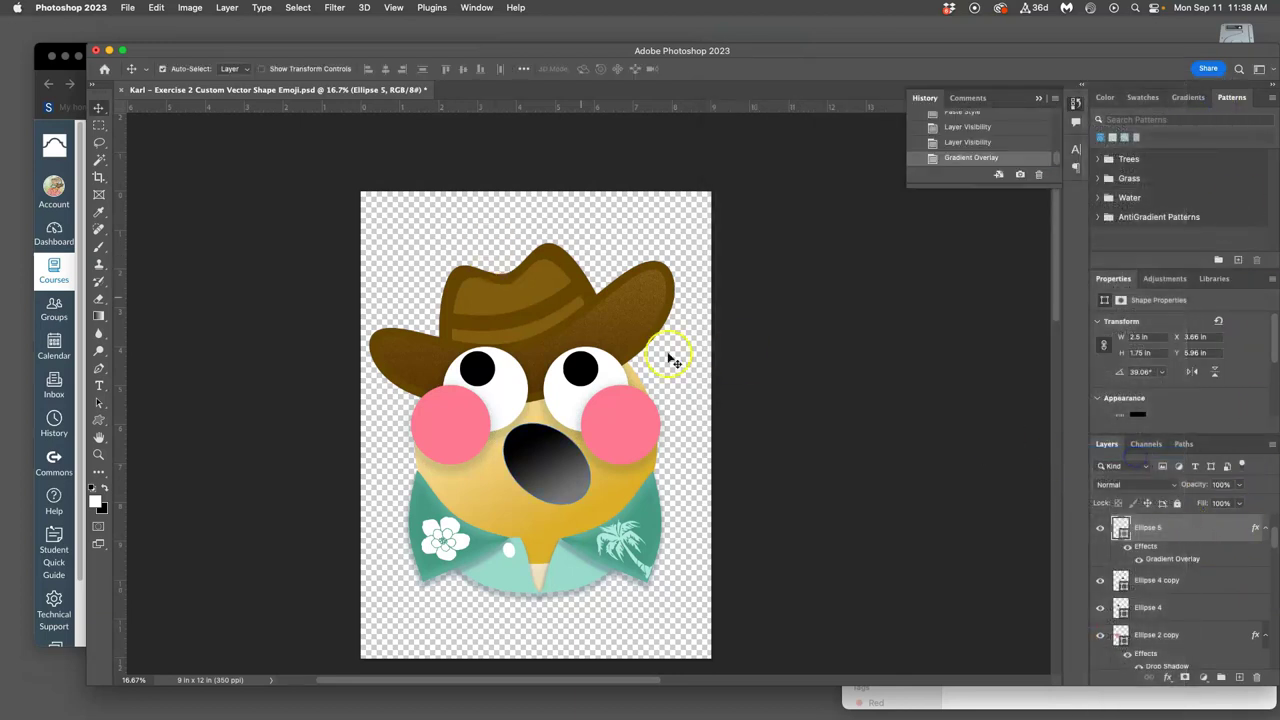
{"action": "scroll", "coordinate": [1215, 630], "scroll_direction": "up", "scroll_amount": 3}
{"action": "scroll", "coordinate": [1215, 630], "scroll_direction": "down", "scroll_amount": 5}
{"action": "scroll", "coordinate": [1215, 628], "scroll_direction": "up", "scroll_amount": 5}
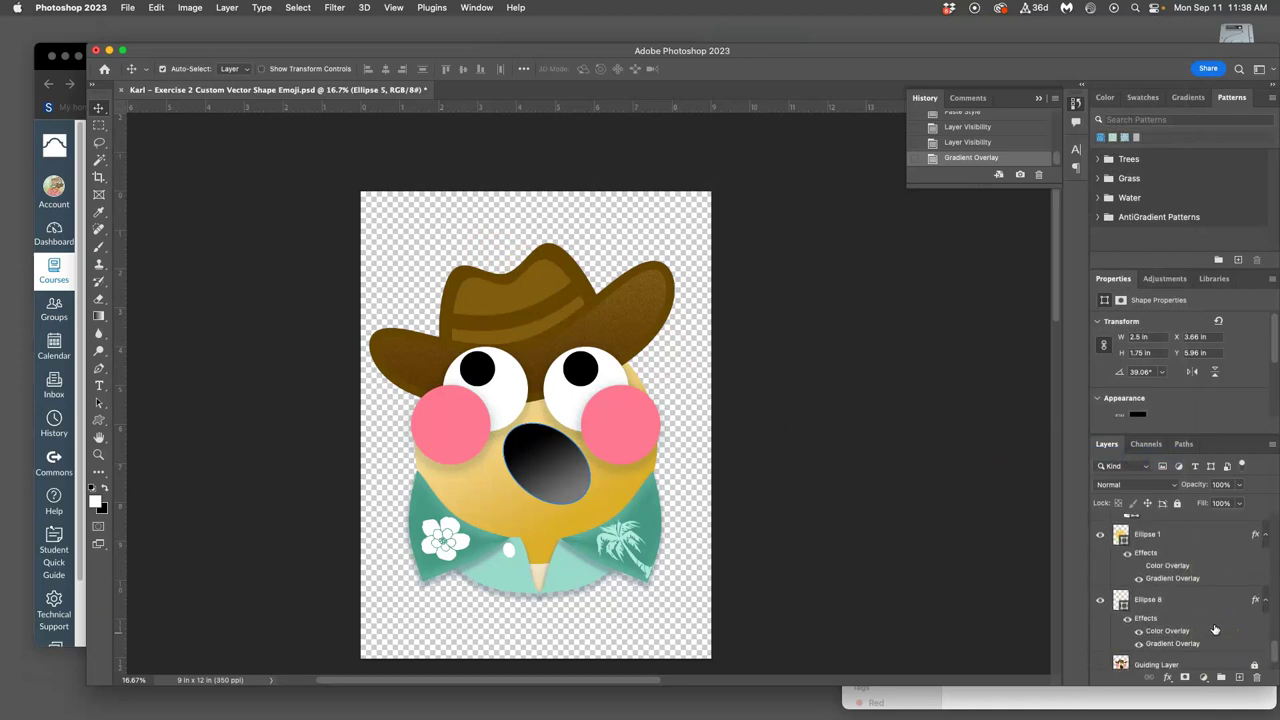
{"action": "scroll", "coordinate": [1213, 629], "scroll_direction": "up", "scroll_amount": 6}
{"action": "left_click", "coordinate": [1116, 614]}
{"action": "left_click", "coordinate": [1180, 616]}
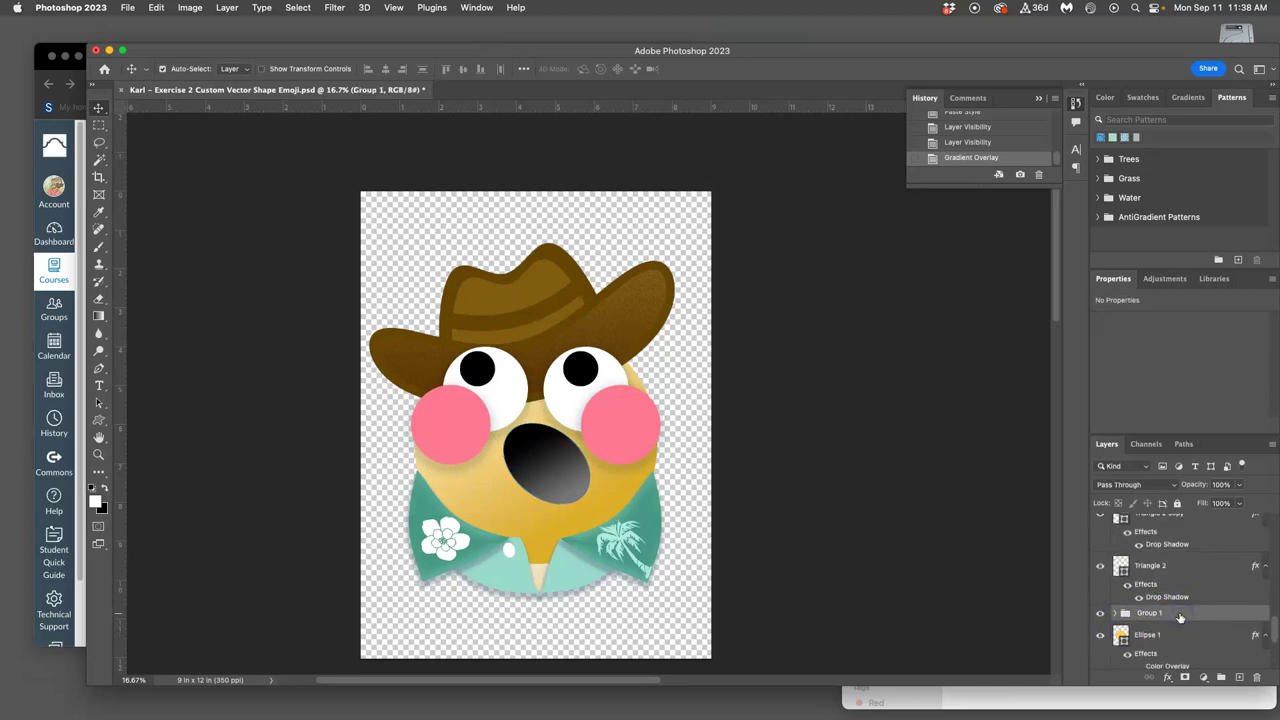
{"action": "right_click", "coordinate": [1181, 616]}
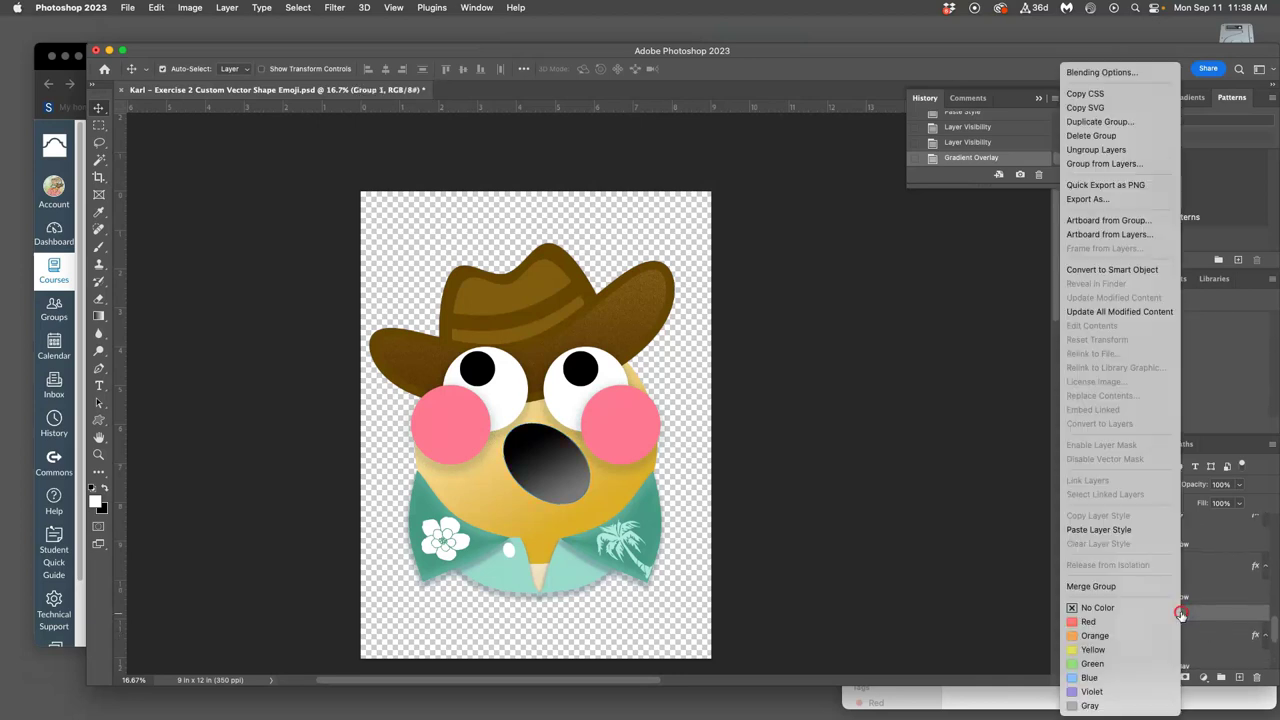
{"action": "left_click", "coordinate": [1117, 530]}
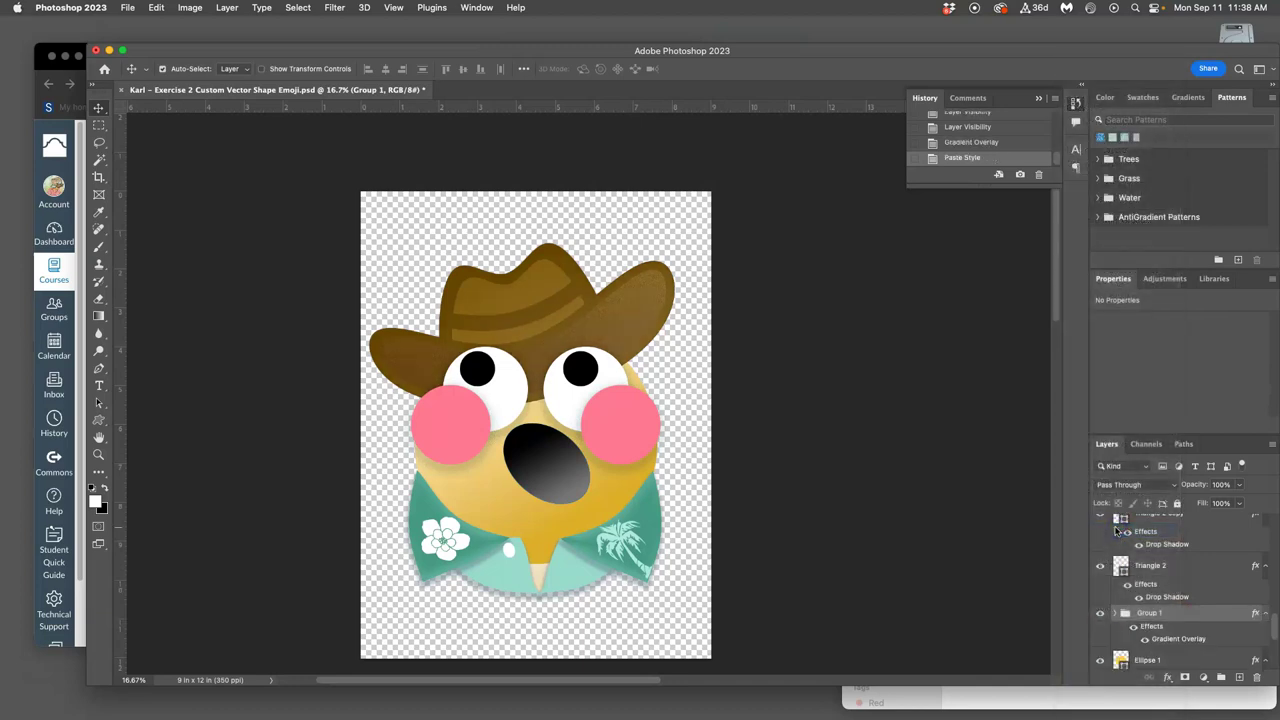
- Make Group 1's gradient overlay non-reversed with Multiply blending
{"action": "left_click", "coordinate": [1131, 627]}
{"action": "left_click", "coordinate": [1131, 627]}
{"action": "double_click", "coordinate": [1165, 640]}
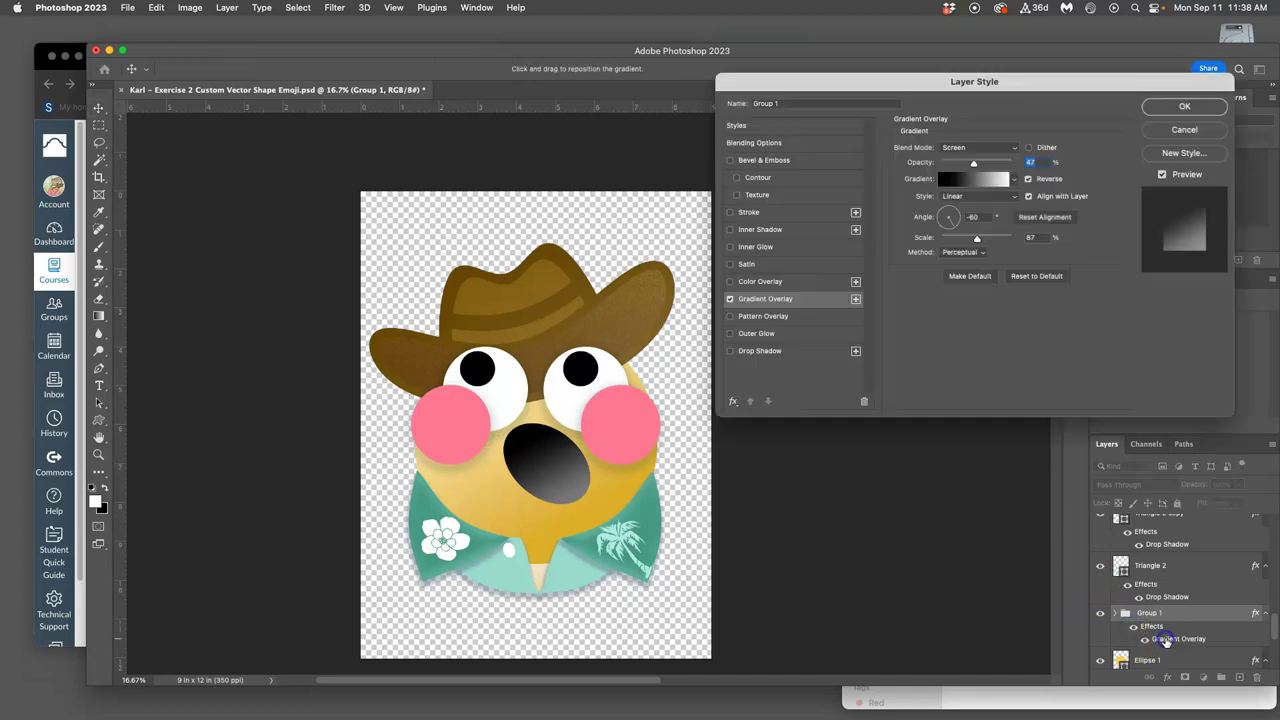
{"action": "left_click", "coordinate": [1030, 179]}
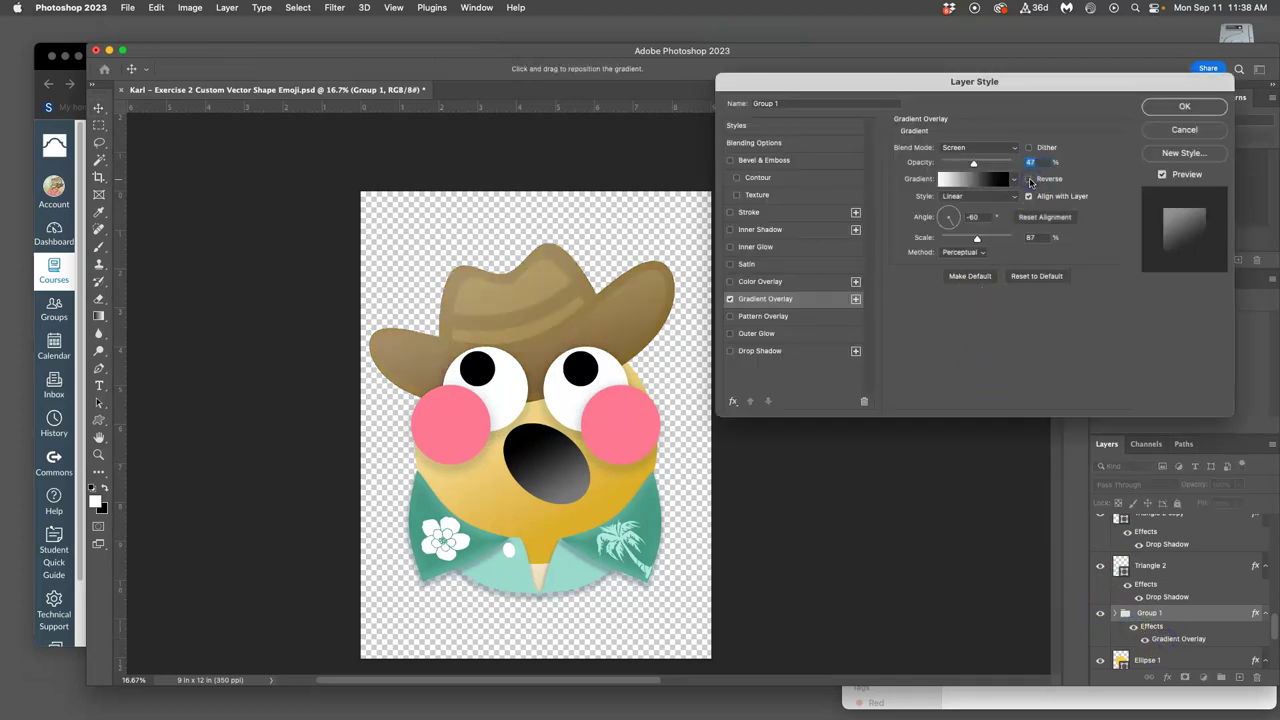
{"action": "left_click", "coordinate": [977, 149]}
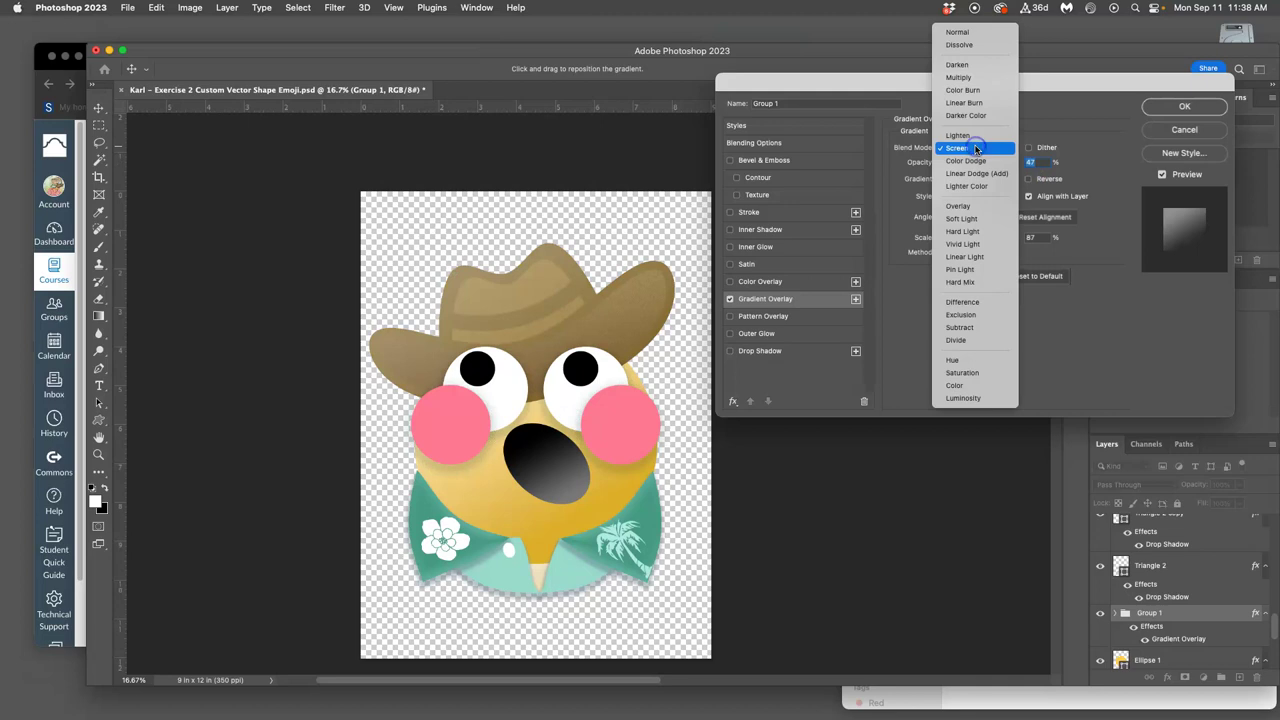
{"action": "left_click", "coordinate": [973, 79]}
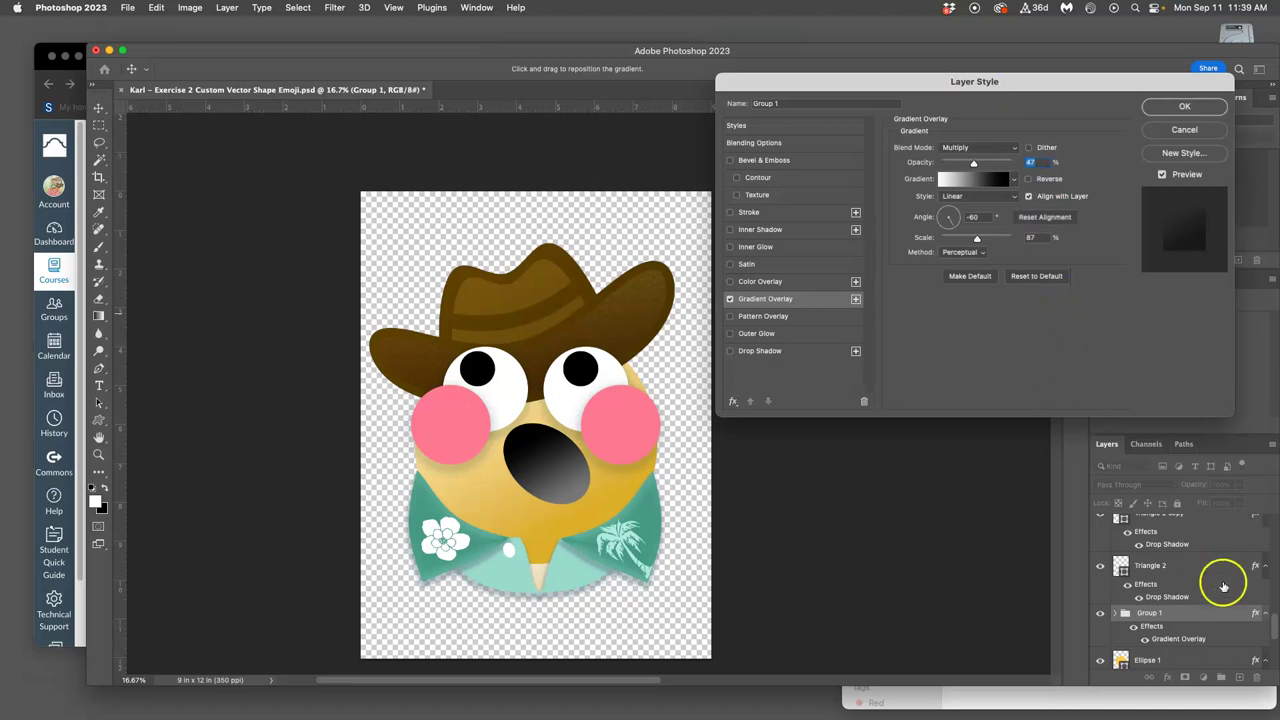
{"action": "left_click", "coordinate": [1211, 616]}
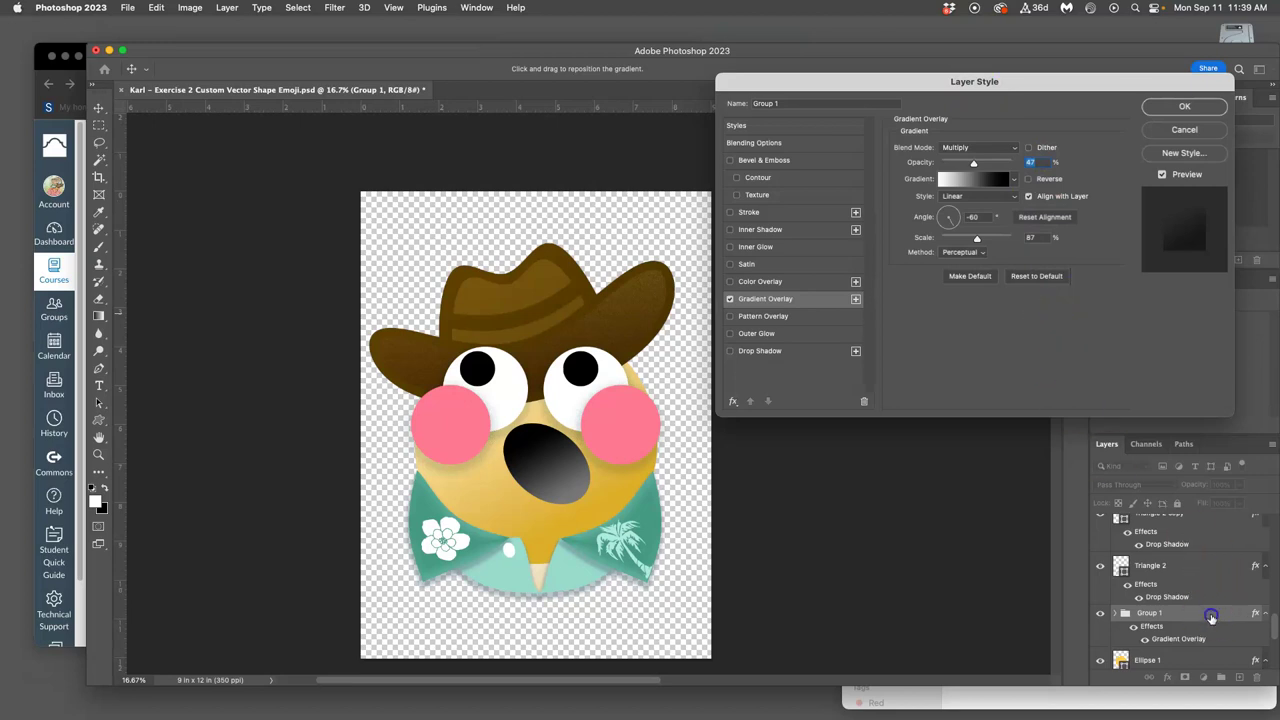
- Apply the hat overlay and toggle Group 1's effects off and on to compare
{"action": "left_click", "coordinate": [1183, 107]}
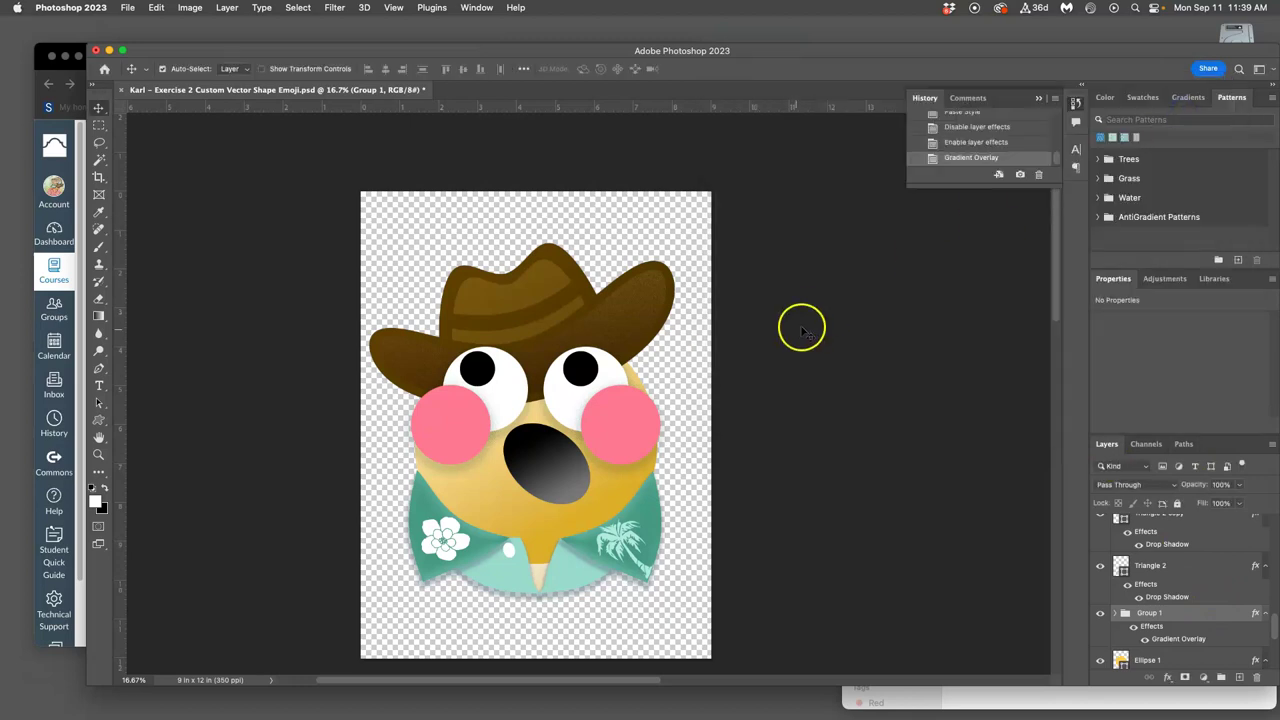
{"action": "left_click", "coordinate": [1133, 626]}
{"action": "left_click", "coordinate": [1132, 628]}
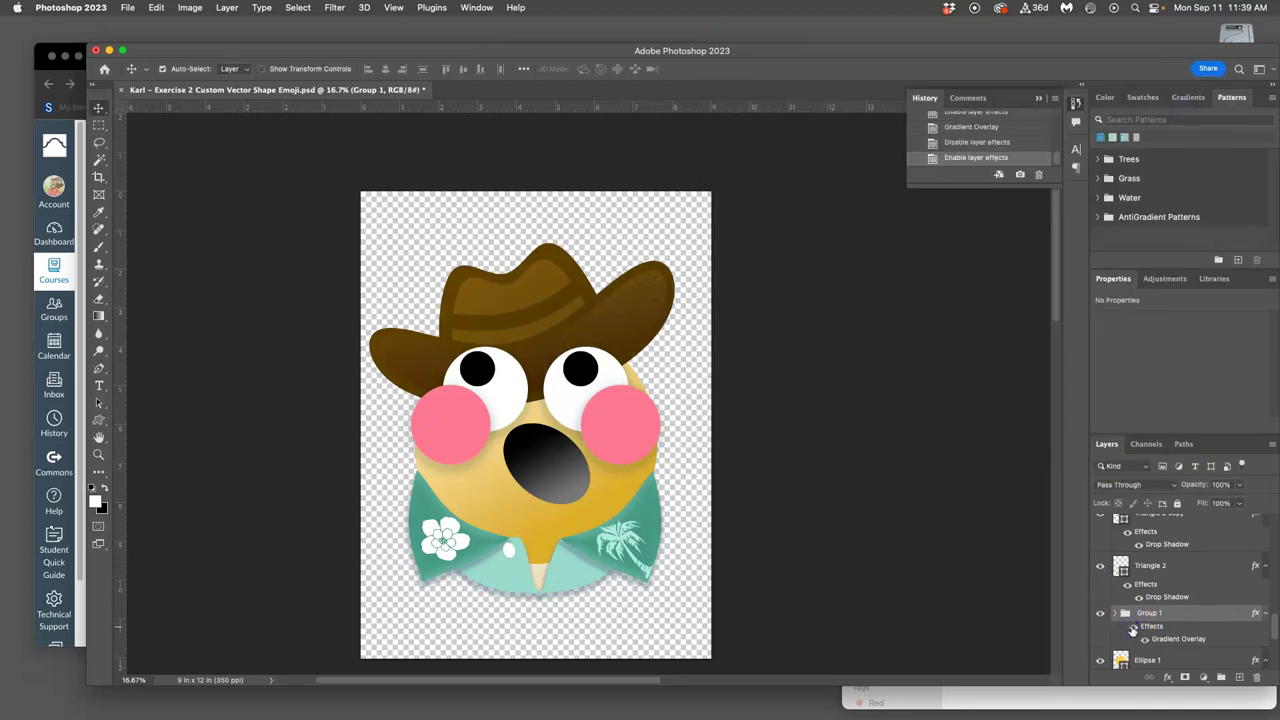
{"action": "left_click", "coordinate": [1132, 628]}
{"action": "left_click", "coordinate": [1133, 627]}
- Change Group 1's gradient overlay to Darken blending at 56% opacity and 94% scale
{"action": "double_click", "coordinate": [1170, 639]}
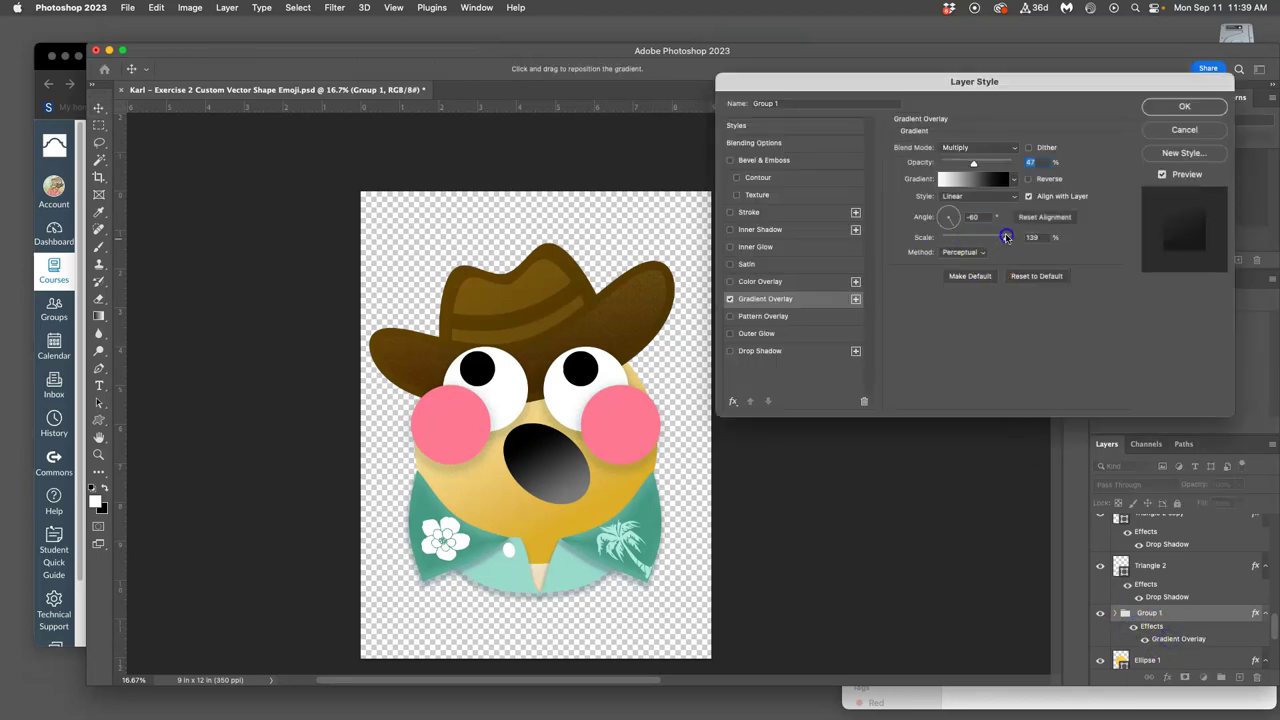
{"action": "left_click_drag", "start_coordinate": [922, 235], "coordinate": [992, 237]}
{"action": "left_click", "coordinate": [981, 163]}
{"action": "left_click", "coordinate": [973, 146]}
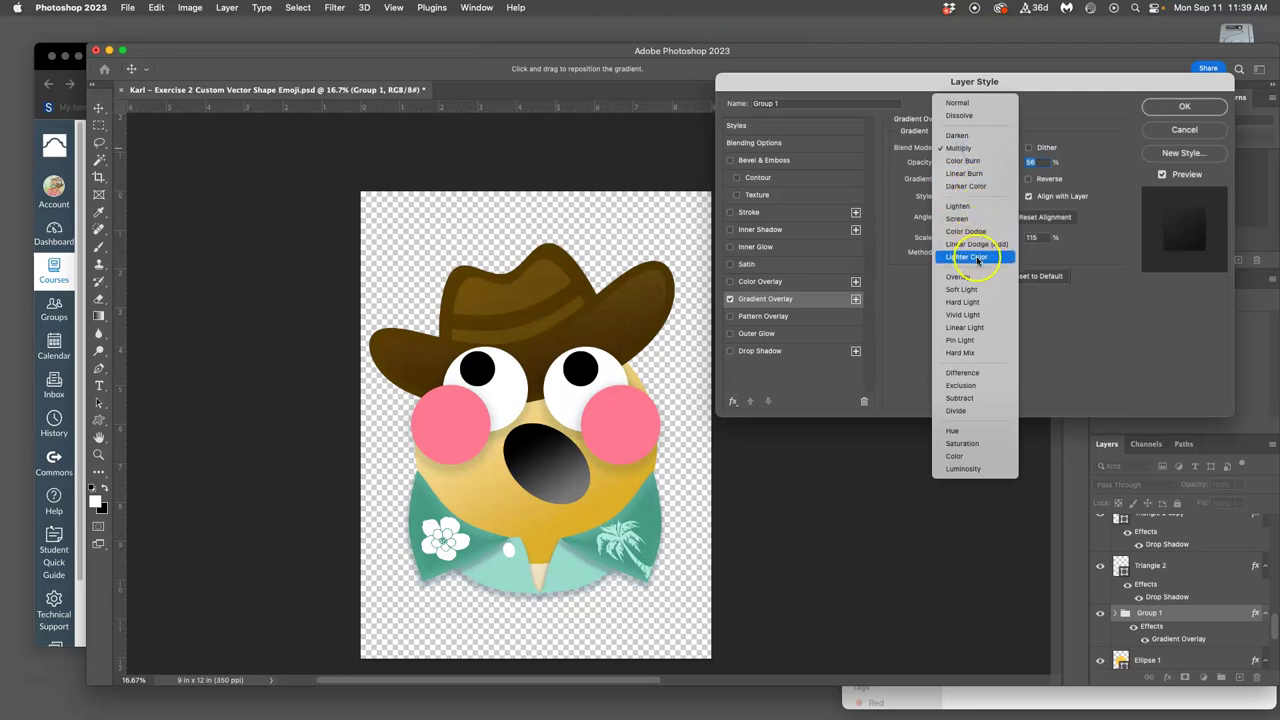
{"action": "left_click", "coordinate": [973, 277]}
{"action": "left_click", "coordinate": [991, 240]}
{"action": "mouse_move", "coordinate": [986, 239]}
{"action": "left_mouse_down"}
{"action": "mouse_move", "coordinate": [964, 237]}
{"action": "mouse_move", "coordinate": [976, 237]}
{"action": "left_mouse_up"}
{"action": "left_click", "coordinate": [977, 150]}
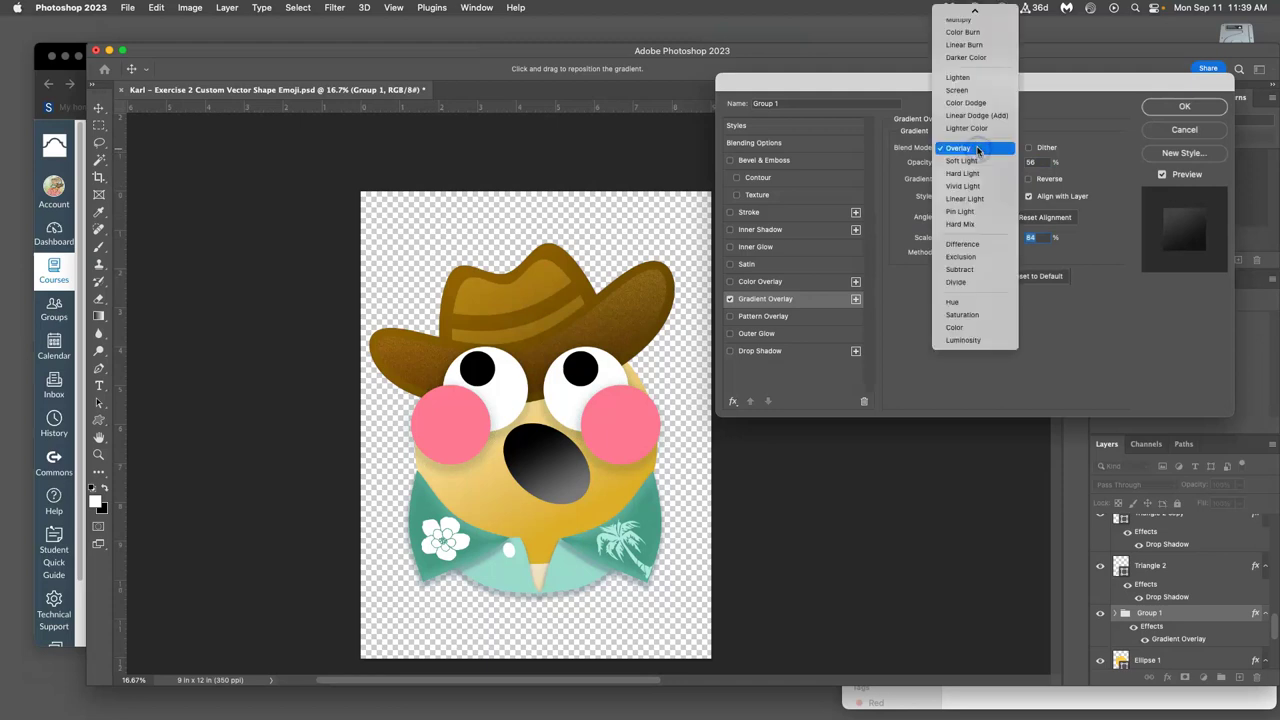
{"action": "mouse_move", "coordinate": [965, 12]}
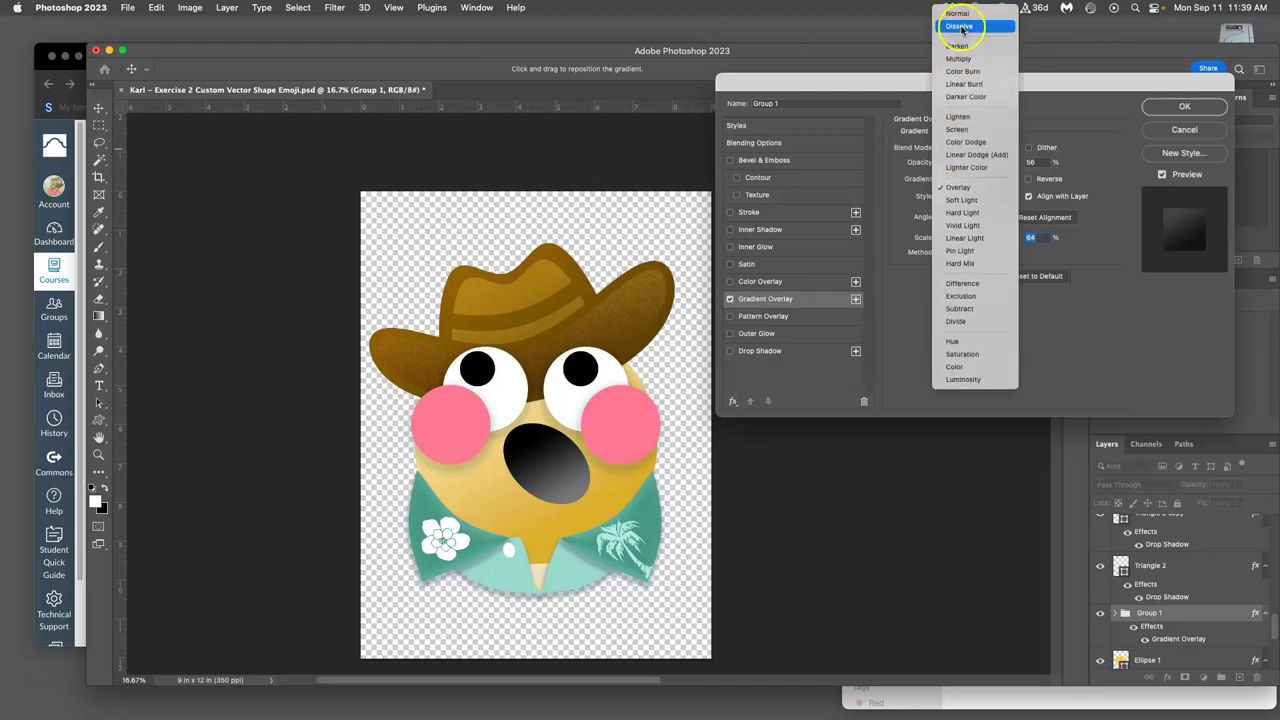
{"action": "left_click", "coordinate": [957, 46]}
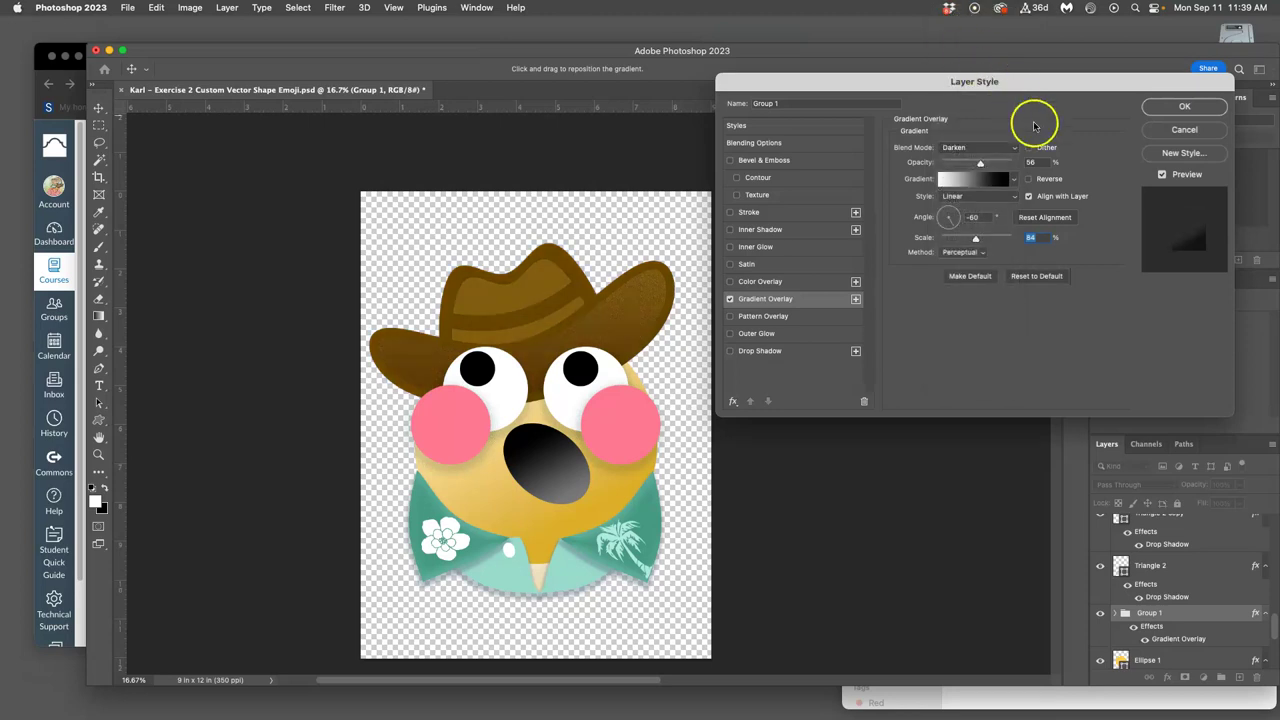
{"action": "left_click", "coordinate": [1165, 108]}
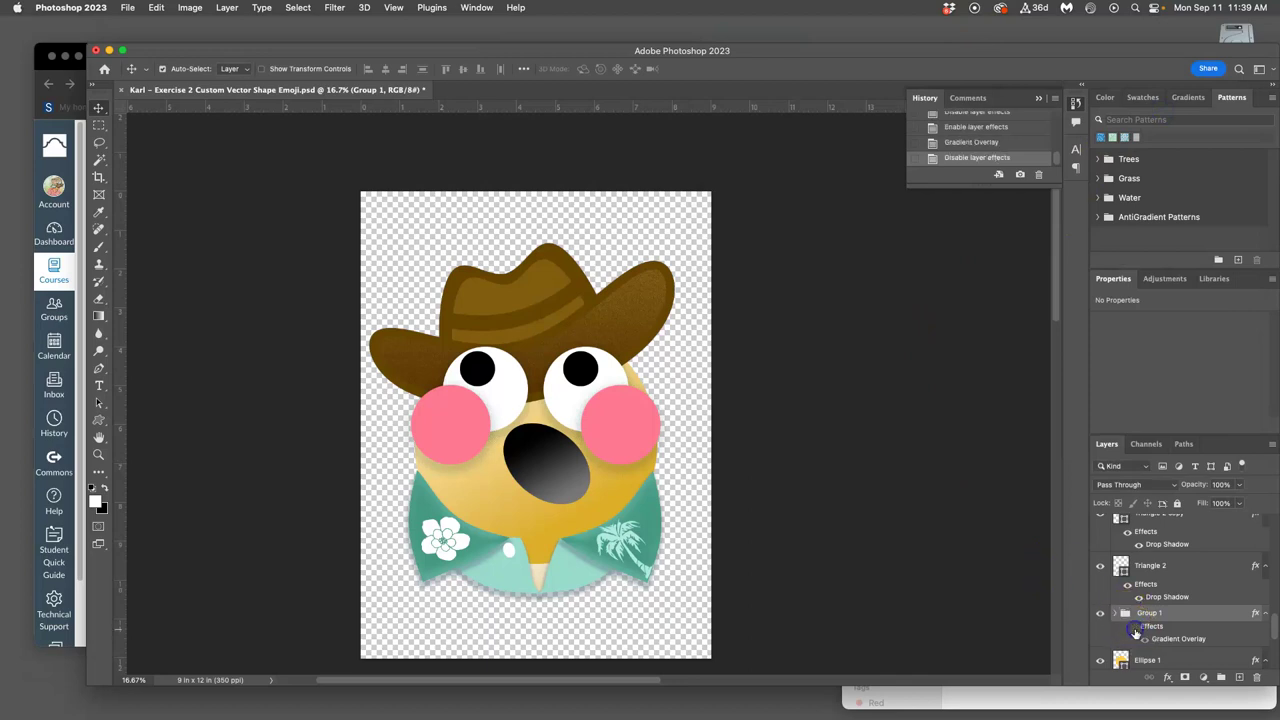
- Toggle Group 1's effects off and on again, leaving them visible
{"action": "left_click", "coordinate": [1134, 628]}
{"action": "left_click", "coordinate": [1134, 629]}
{"action": "left_click", "coordinate": [1134, 629]}
{"action": "left_click", "coordinate": [1134, 628]}
{"action": "left_click", "coordinate": [1134, 628]}
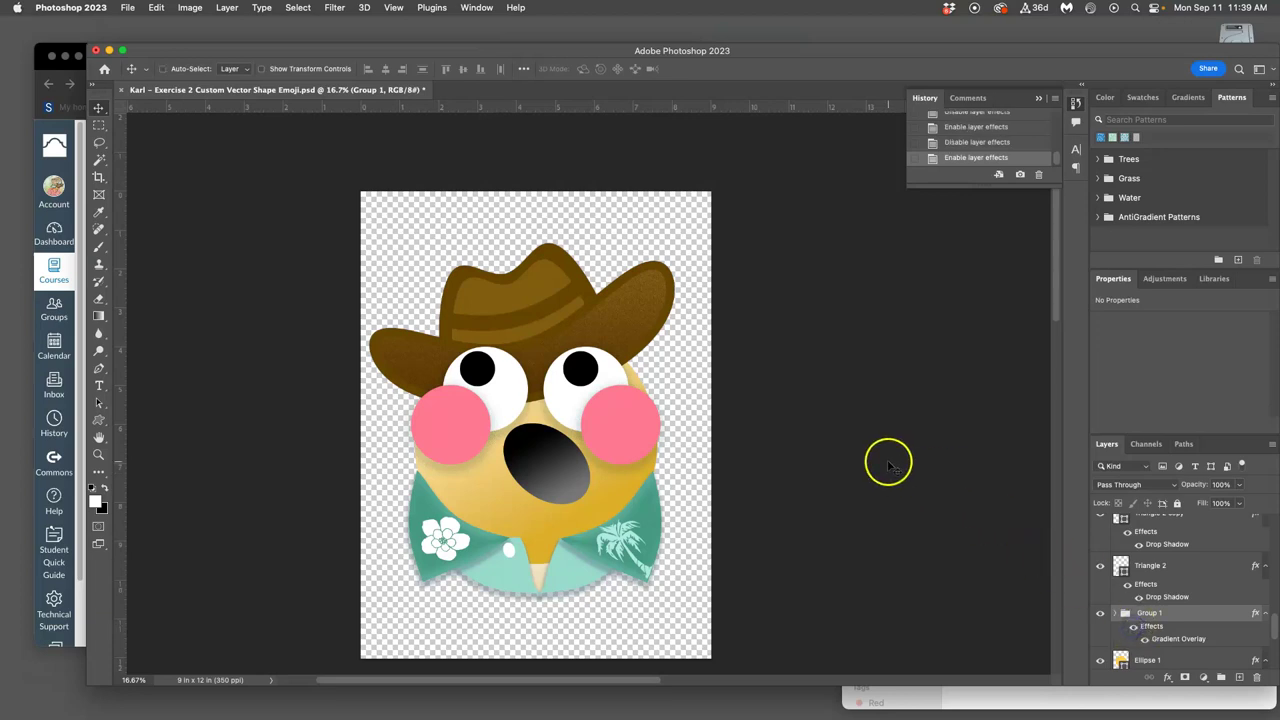
- Zoom out and save the emoji PSD, checking it on the Desktop
{"action": "key", "text": "super+minus"}
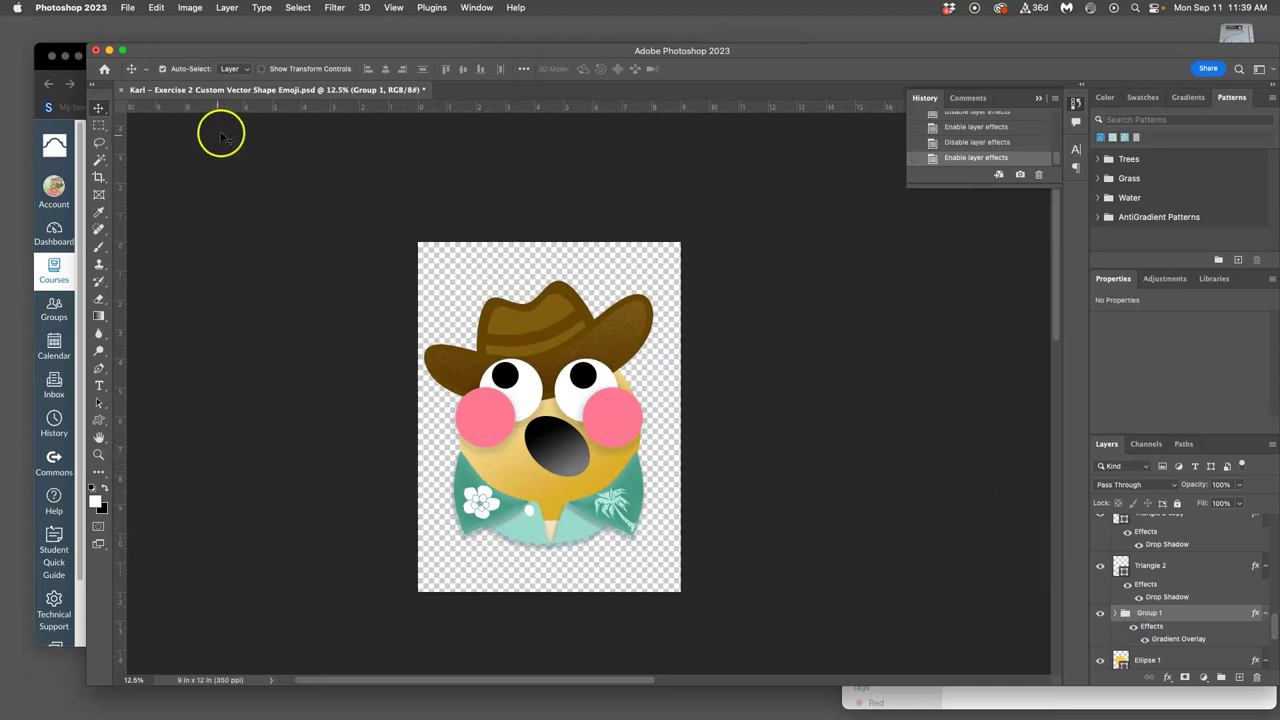
{"action": "left_click", "coordinate": [128, 8]}
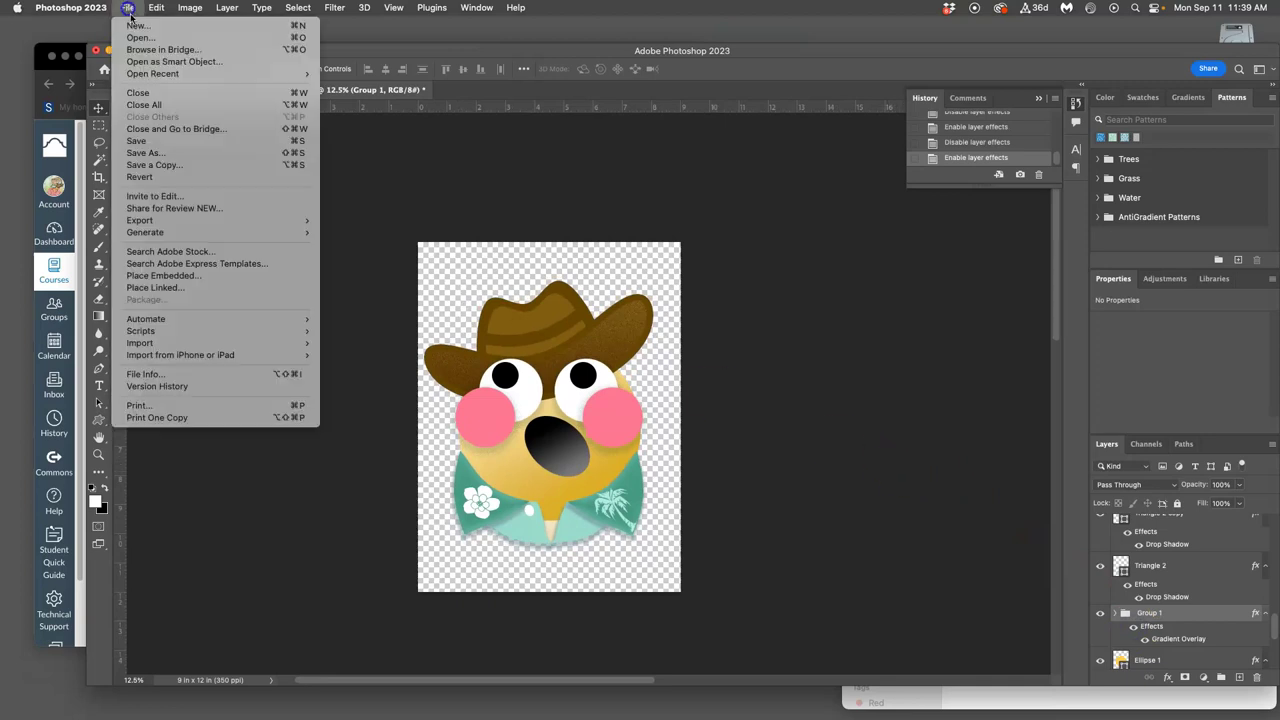
{"action": "left_click", "coordinate": [150, 145]}
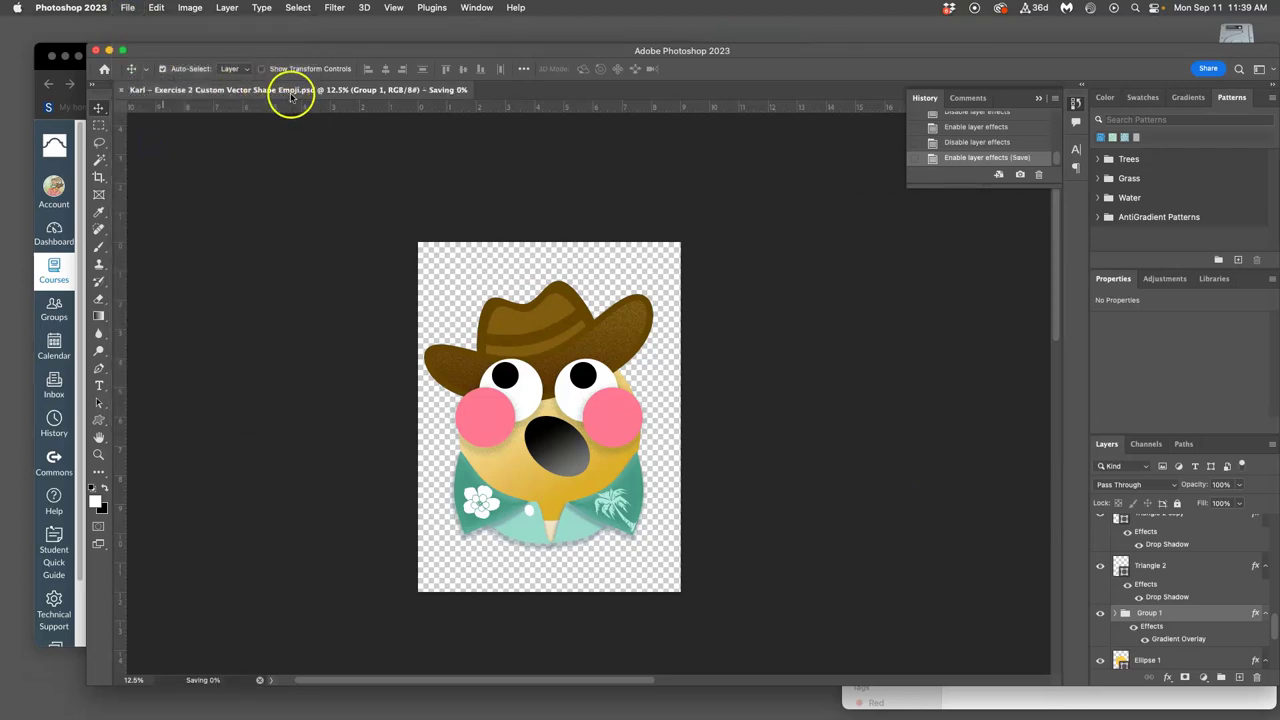
{"action": "key", "text": "F11"}
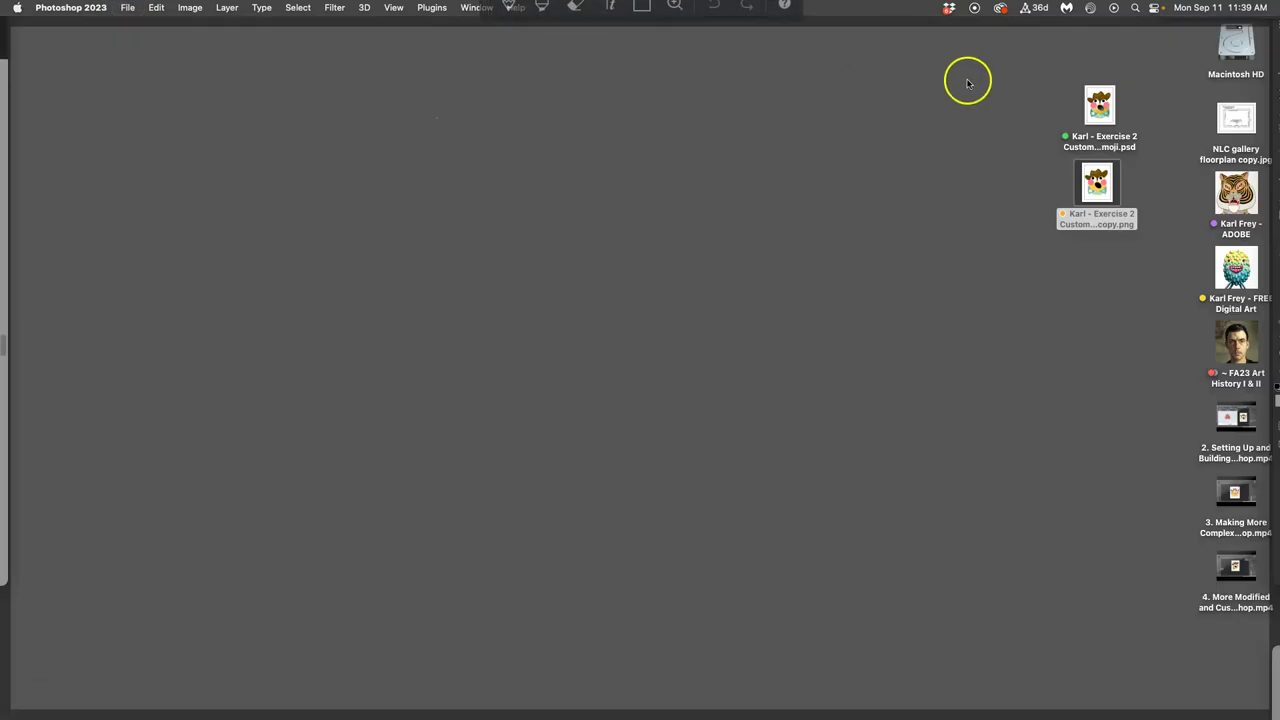
{"action": "key", "text": "F11"}
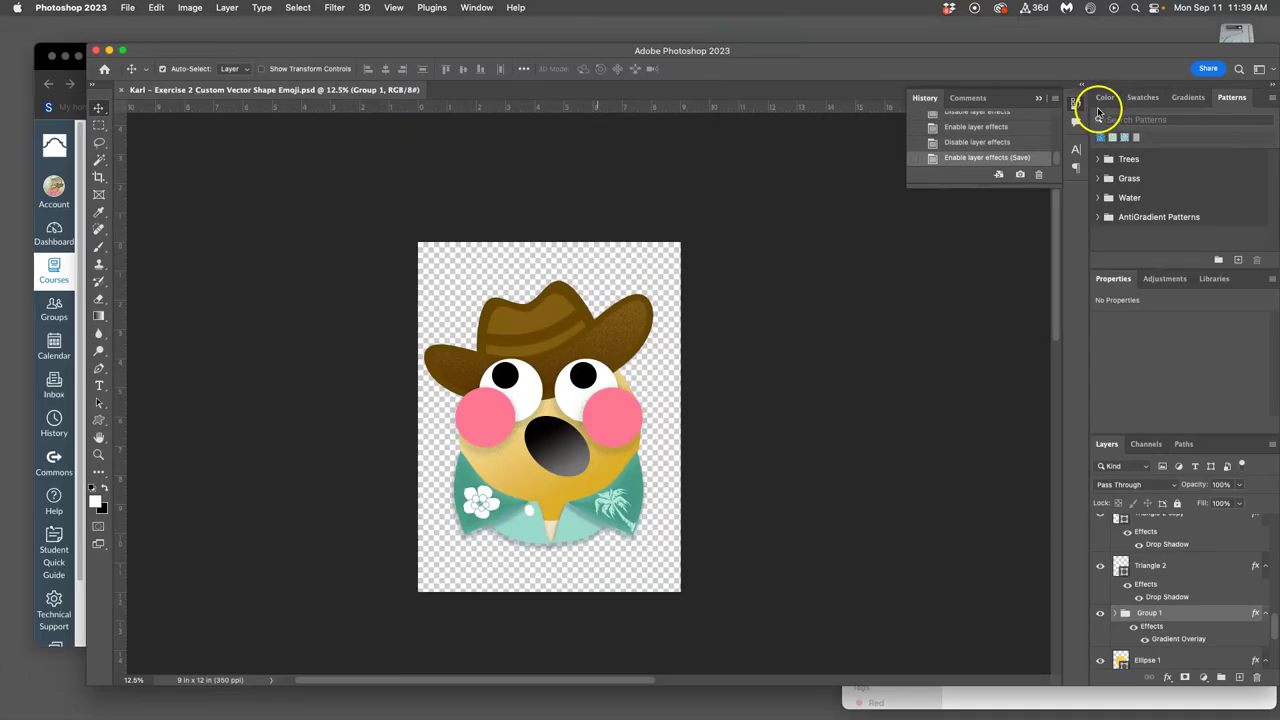
- Save a PNG copy of the emoji, replacing the existing PNG file
{"action": "left_click", "coordinate": [127, 8]}
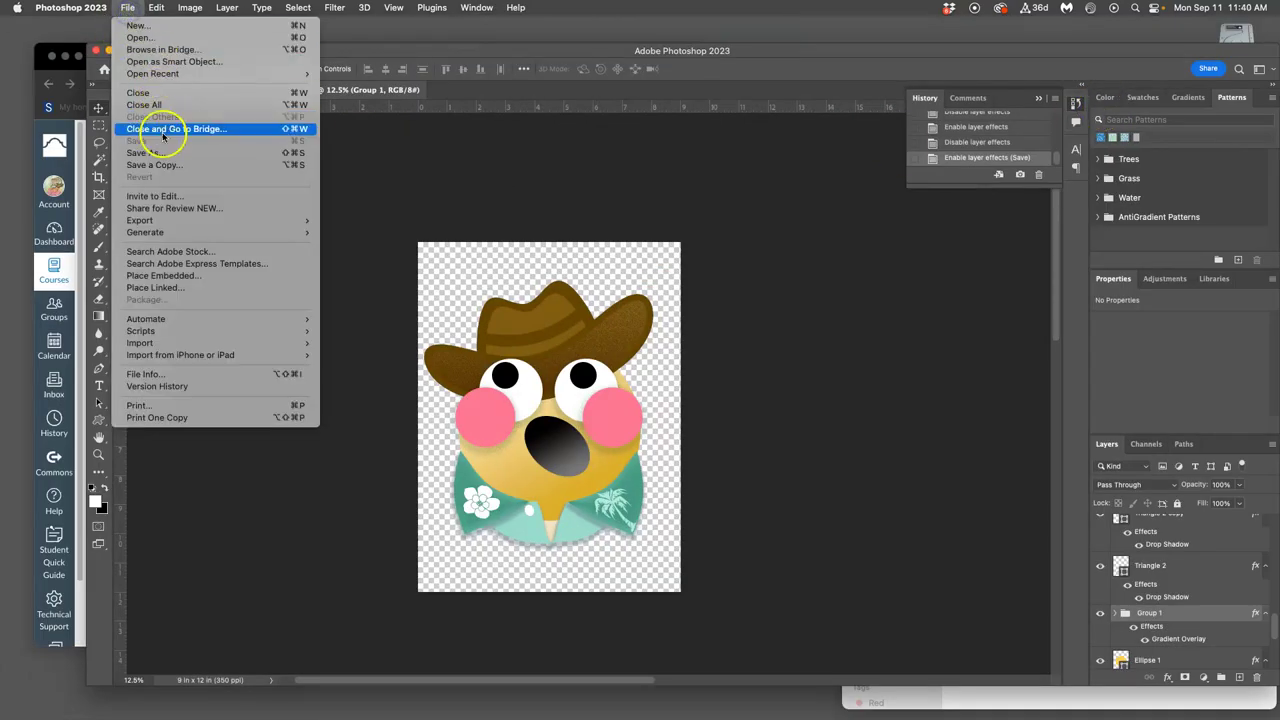
{"action": "left_click", "coordinate": [165, 165]}
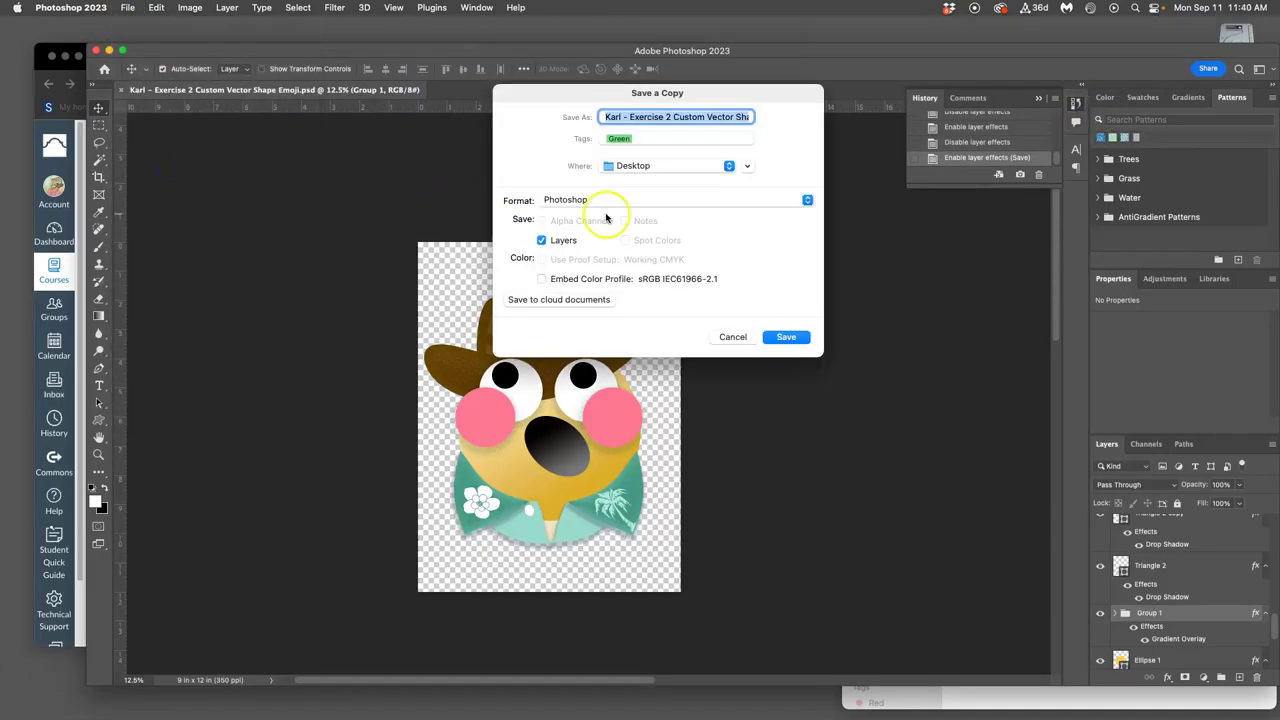
{"action": "left_click", "coordinate": [667, 205]}
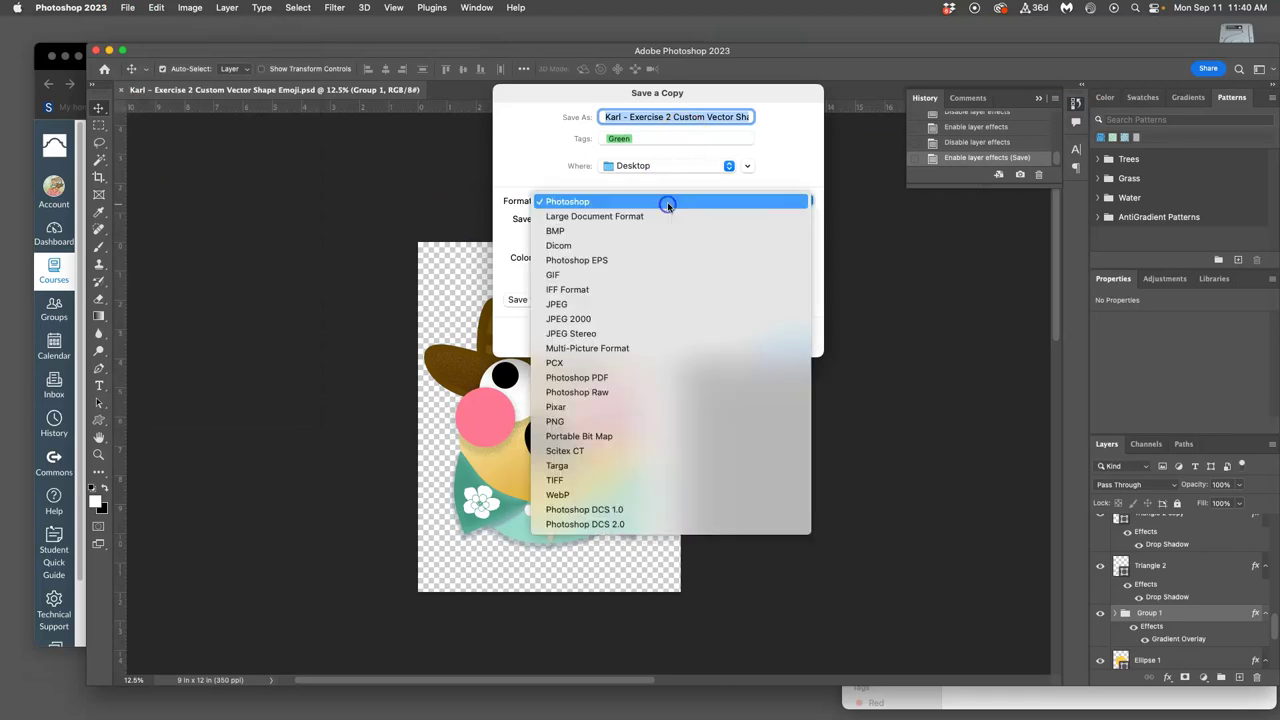
{"action": "left_click", "coordinate": [610, 424]}
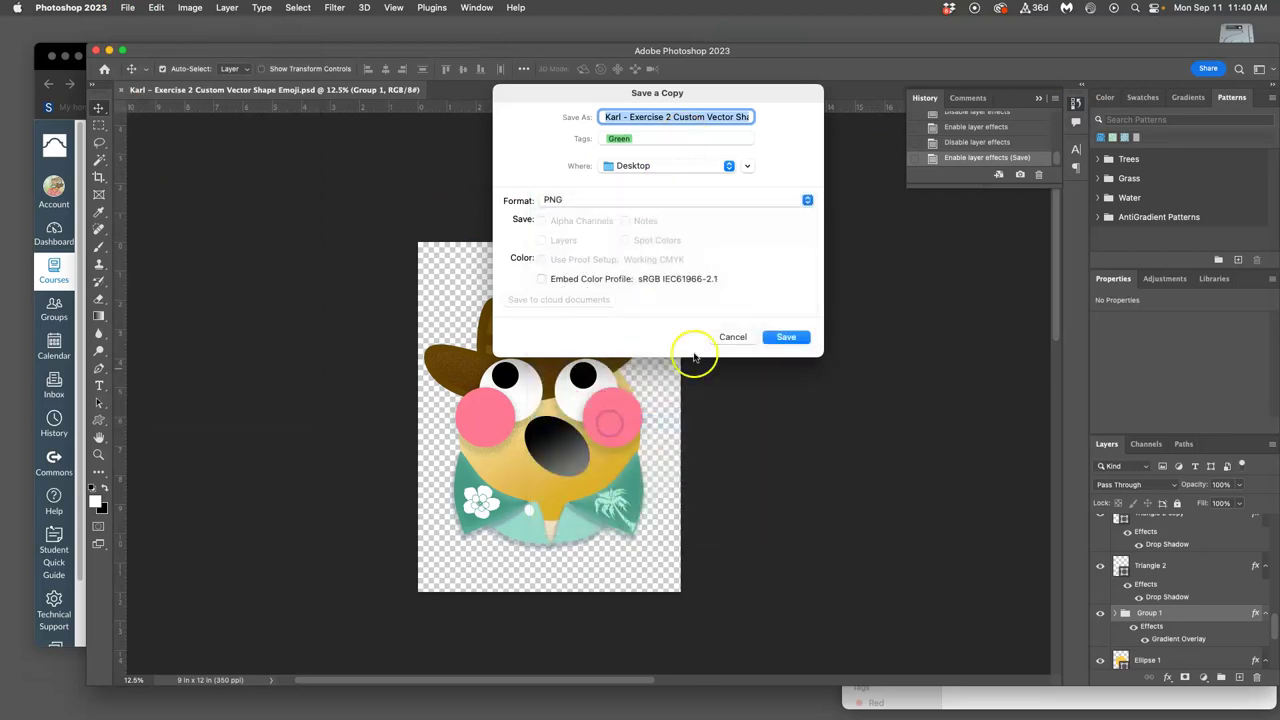
{"action": "left_click", "coordinate": [789, 338]}
{"action": "left_click", "coordinate": [700, 288]}
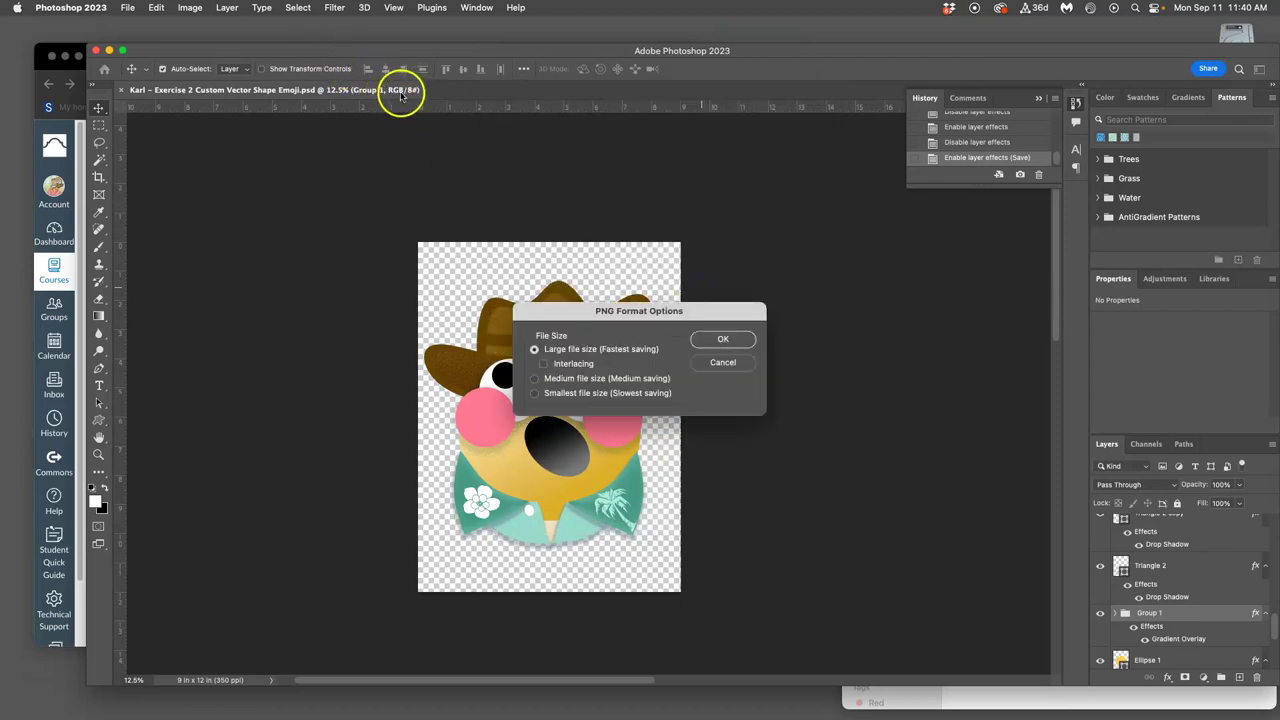
{"action": "left_click", "coordinate": [193, 8]}
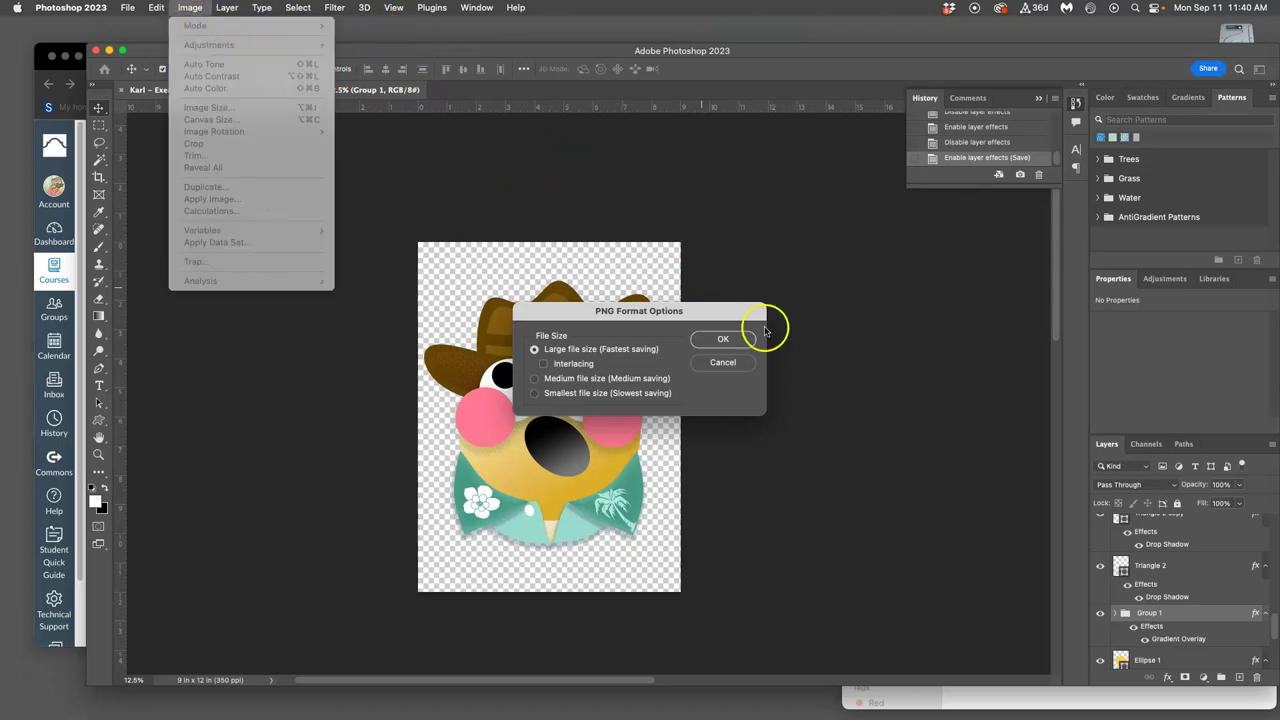
{"action": "left_click", "coordinate": [726, 335]}
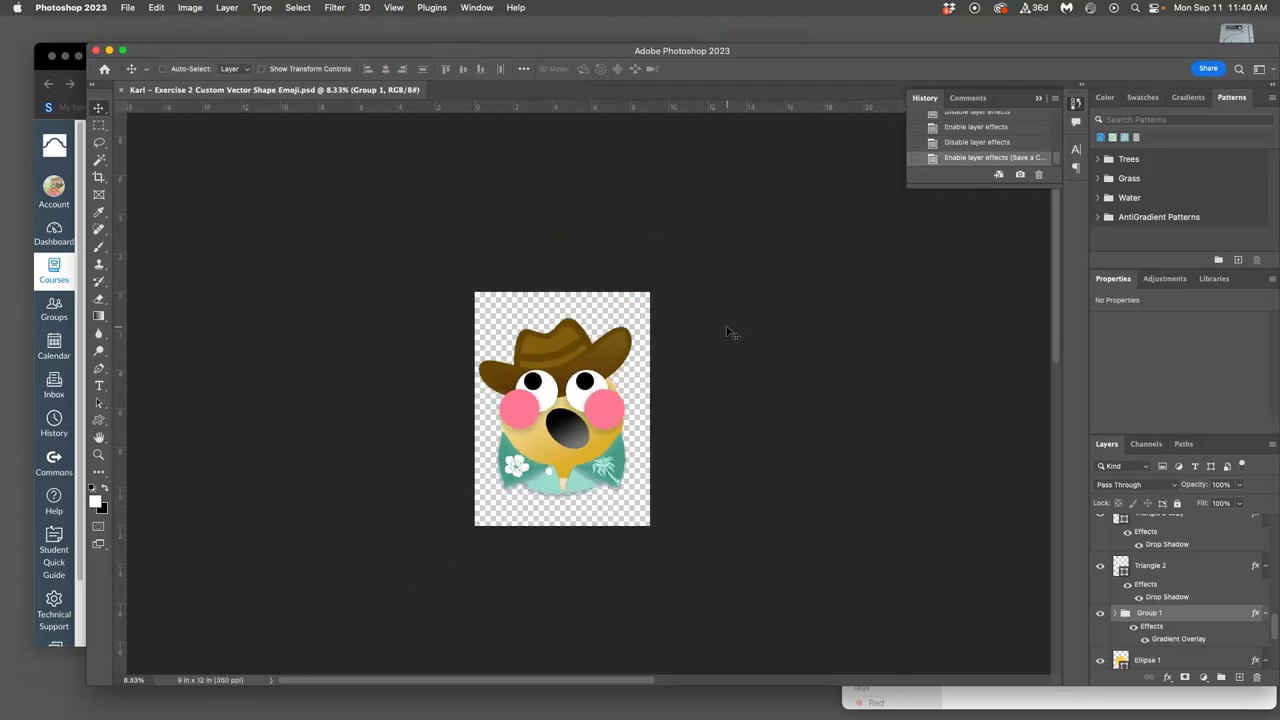
- Close the document and view the PNG copy from the desktop in Preview
{"action": "left_click", "coordinate": [120, 90]}
{"action": "left_click", "coordinate": [300, 126]}
{"action": "key", "text": "F11"}
{"action": "left_click", "coordinate": [1097, 183]}
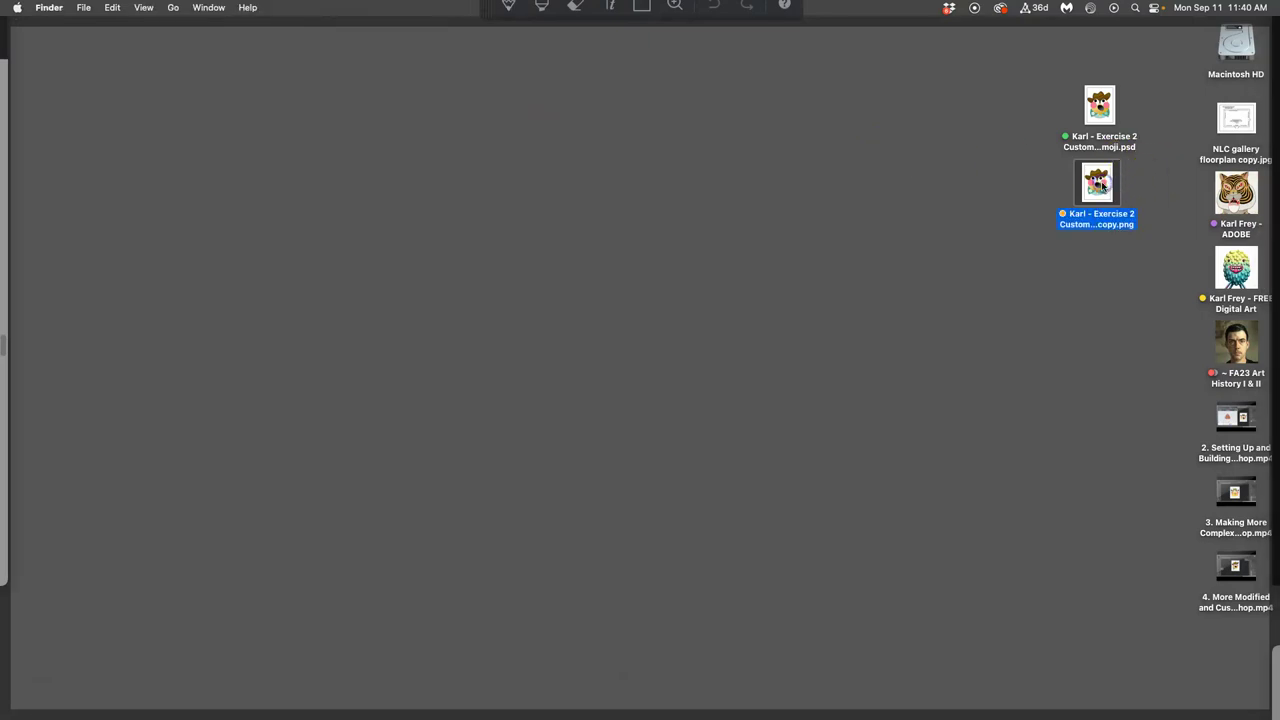
{"action": "double_click", "coordinate": [1097, 183]}
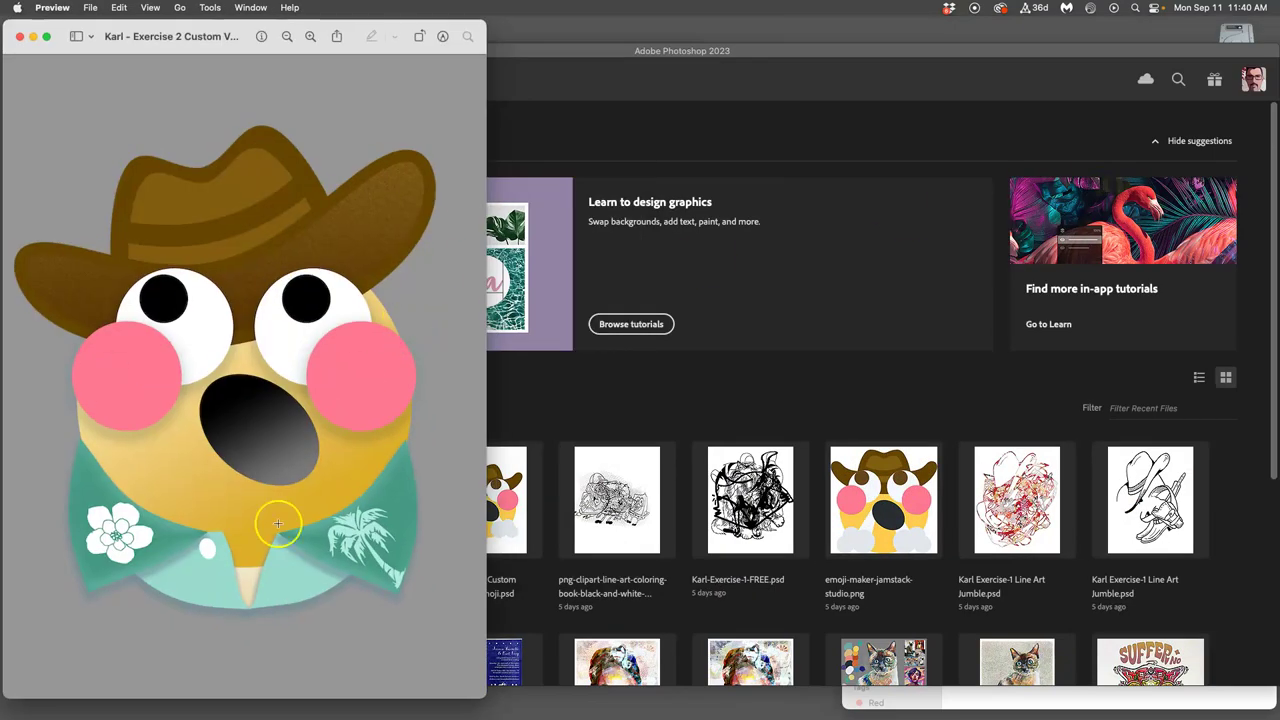
{"action": "left_click", "coordinate": [24, 36]}
- Switch to the Canvas discussion and start editing the cowboy emoji reply
{"action": "left_click", "coordinate": [101, 50]}
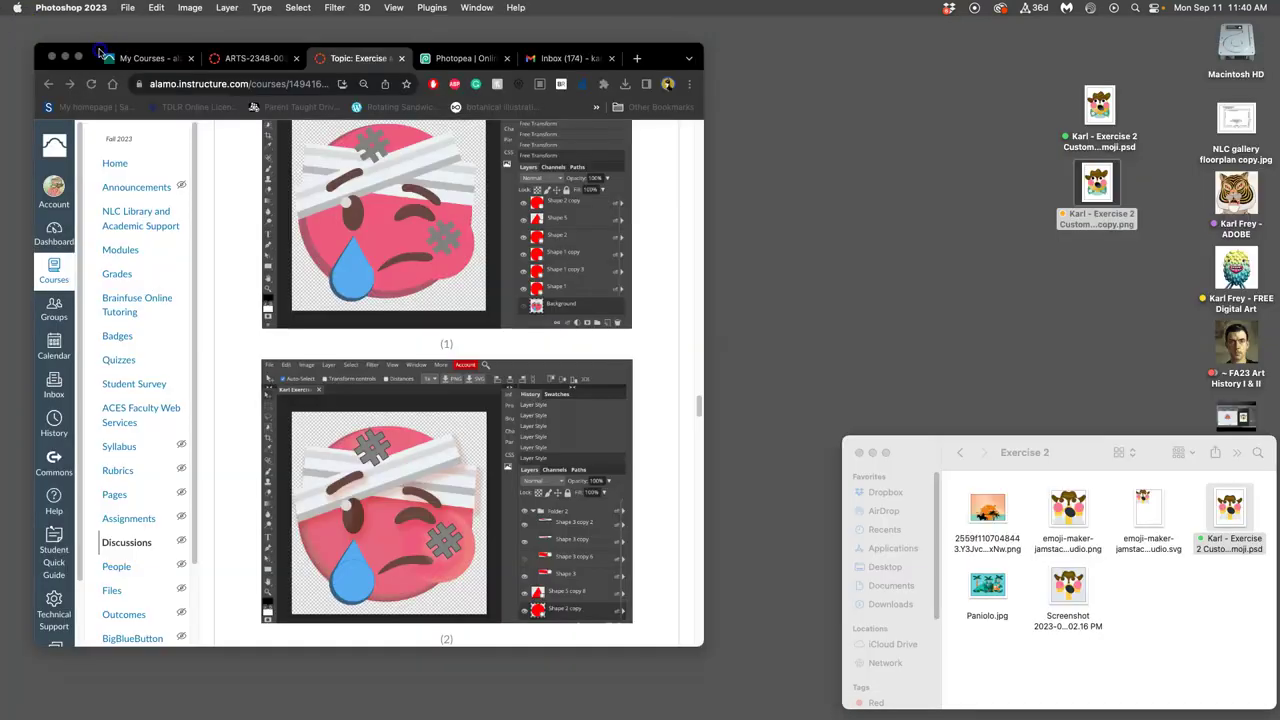
{"action": "left_click", "coordinate": [224, 163]}
{"action": "scroll", "coordinate": [224, 165], "scroll_direction": "down", "scroll_amount": 15}
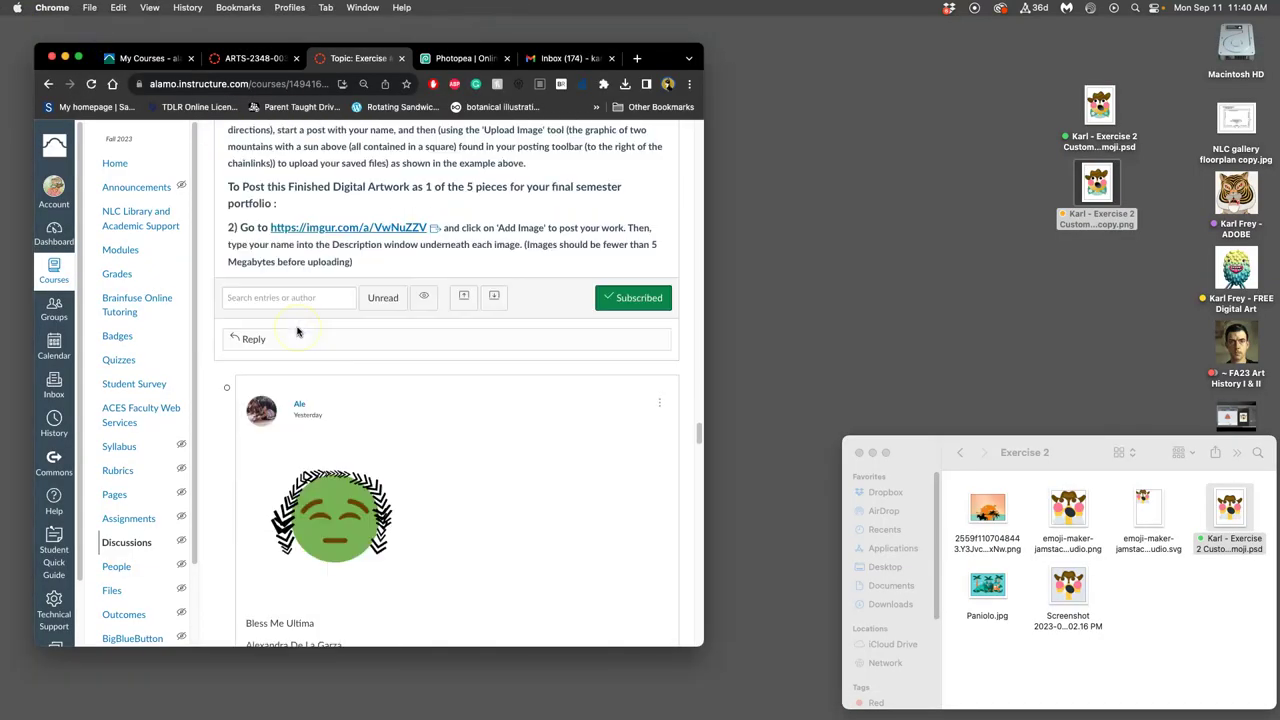
{"action": "scroll", "coordinate": [297, 331], "scroll_direction": "down", "scroll_amount": 15}
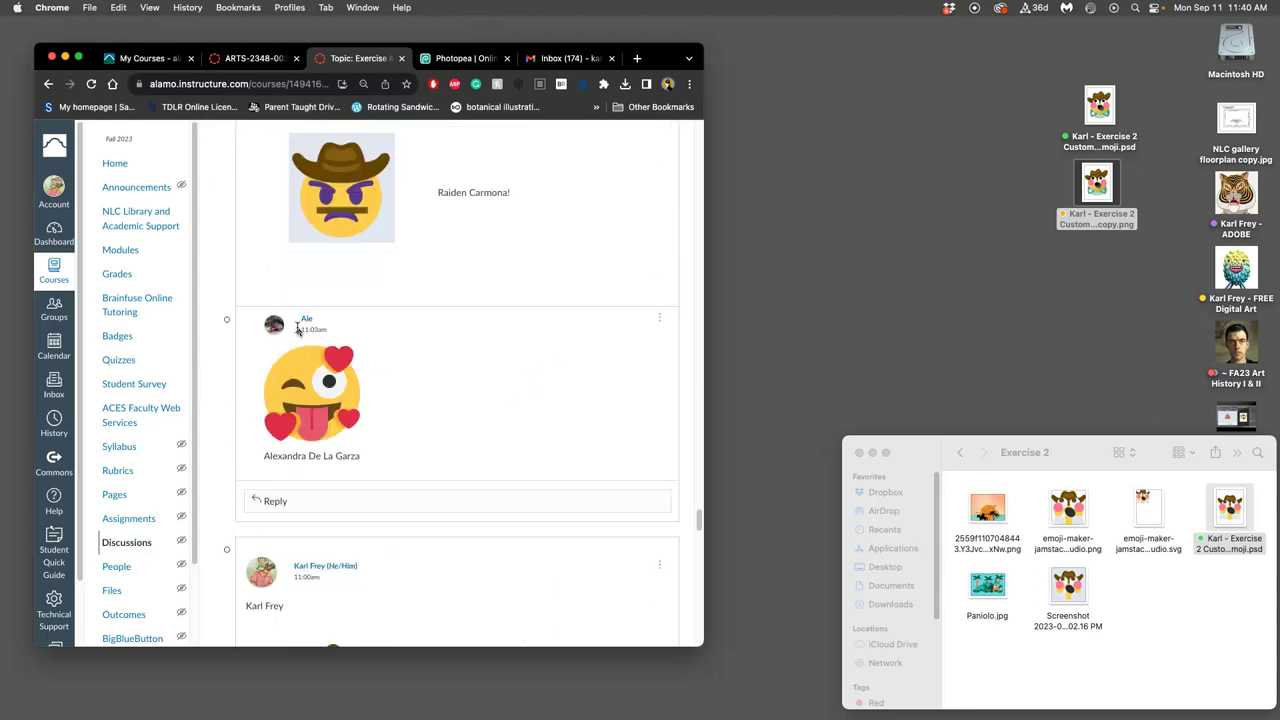
{"action": "left_click", "coordinate": [659, 219]}
{"action": "left_click", "coordinate": [617, 275]}
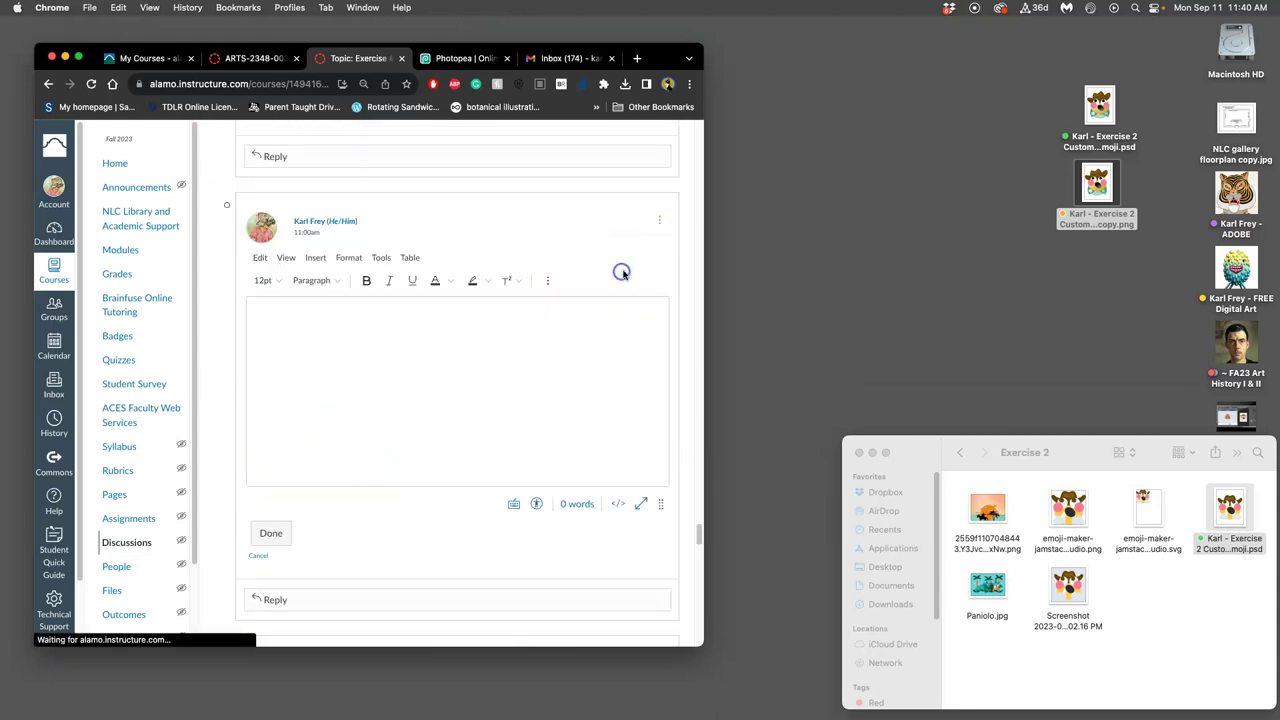
- Add a 'With extras:' line beneath the existing emoji image and expand the editing toolbar
{"action": "left_click", "coordinate": [436, 399]}
{"action": "key", "text": "Return"}
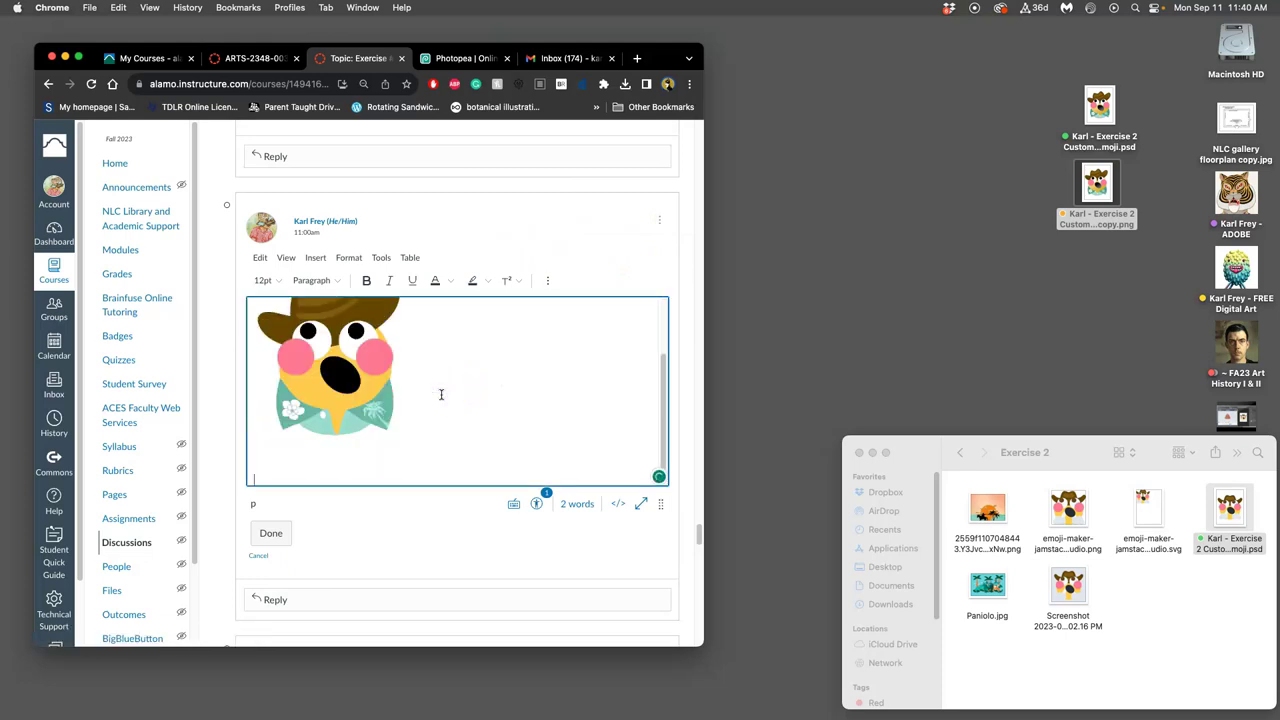
{"action": "type", "text": "With extras:"}
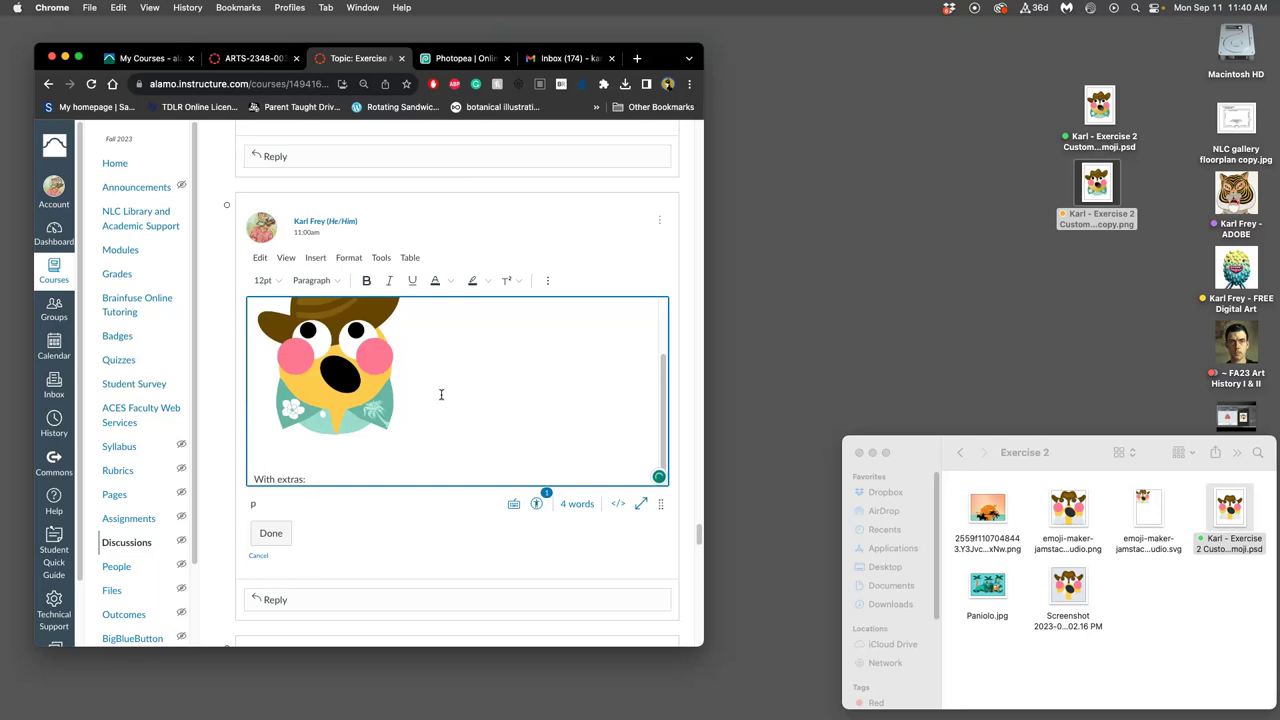
{"action": "key", "text": "Return"}
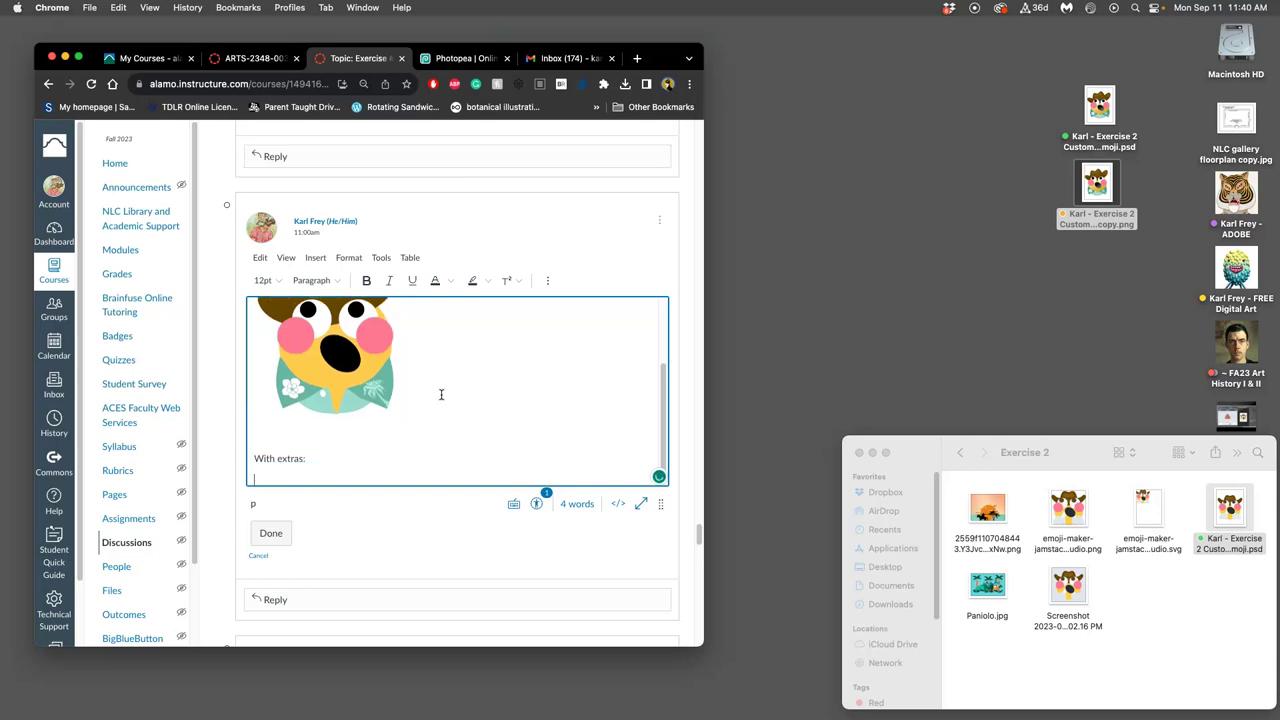
{"action": "left_click", "coordinate": [547, 280]}
- Upload the PNG emoji from the desktop and insert it into the reply
{"action": "left_click", "coordinate": [296, 306]}
{"action": "left_click", "coordinate": [306, 330]}
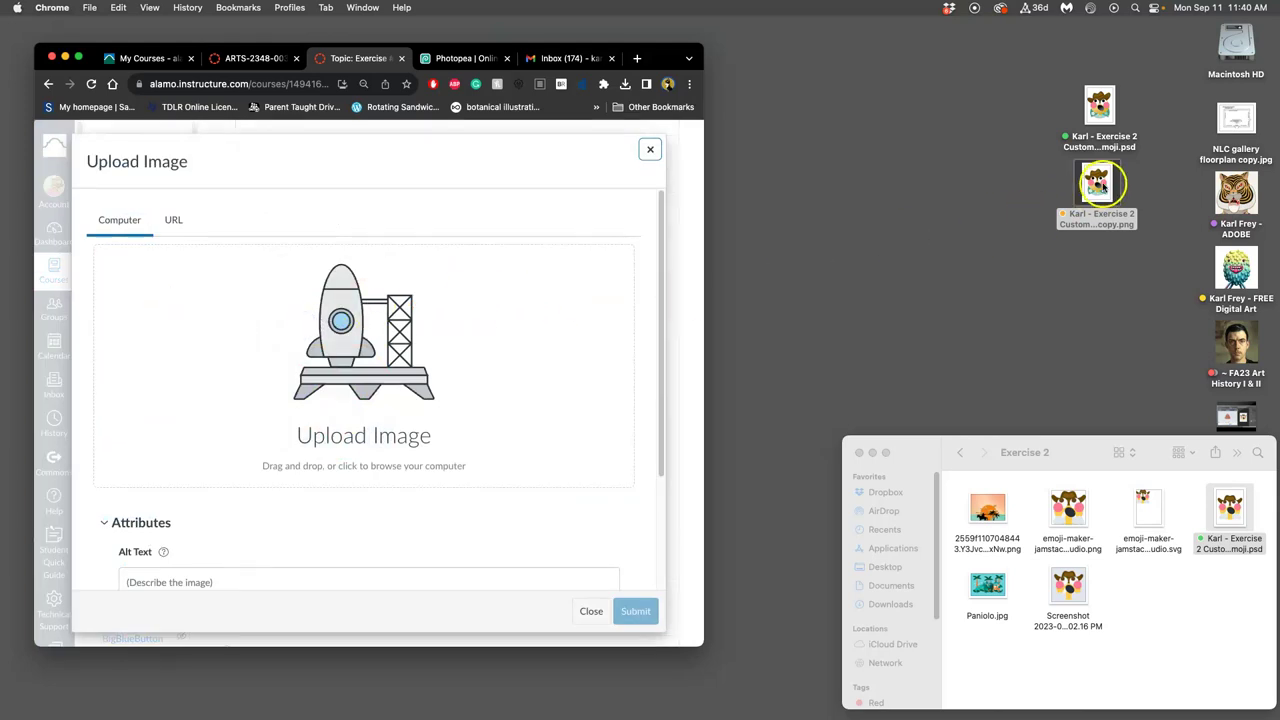
{"action": "left_click_drag", "start_coordinate": [1097, 183], "coordinate": [409, 374]}
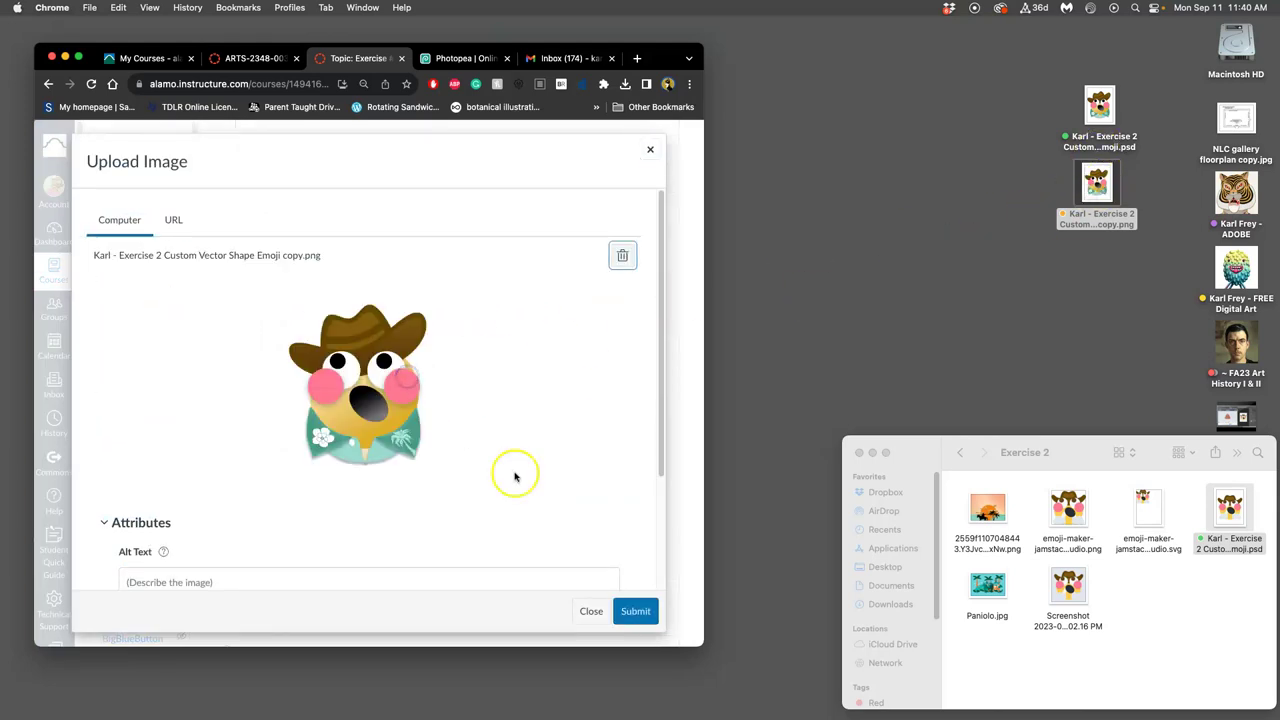
{"action": "left_click", "coordinate": [636, 612]}
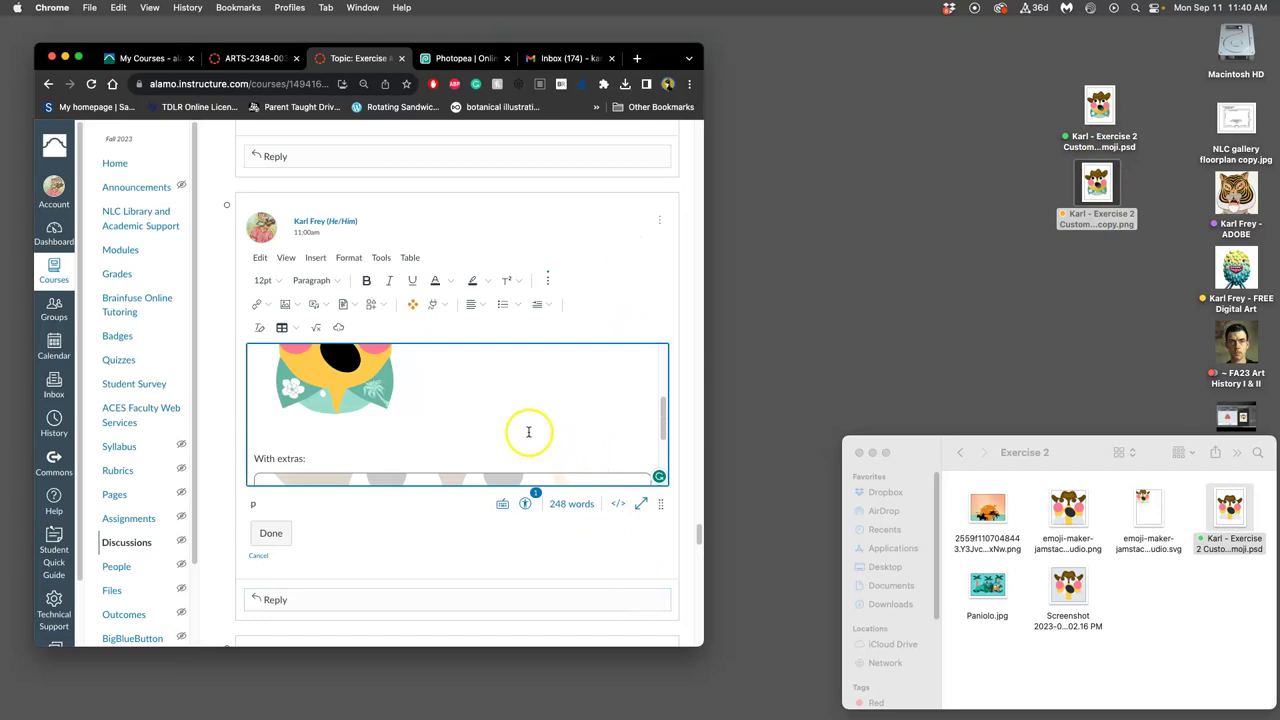
{"action": "scroll", "coordinate": [528, 432], "scroll_direction": "down", "scroll_amount": 3}
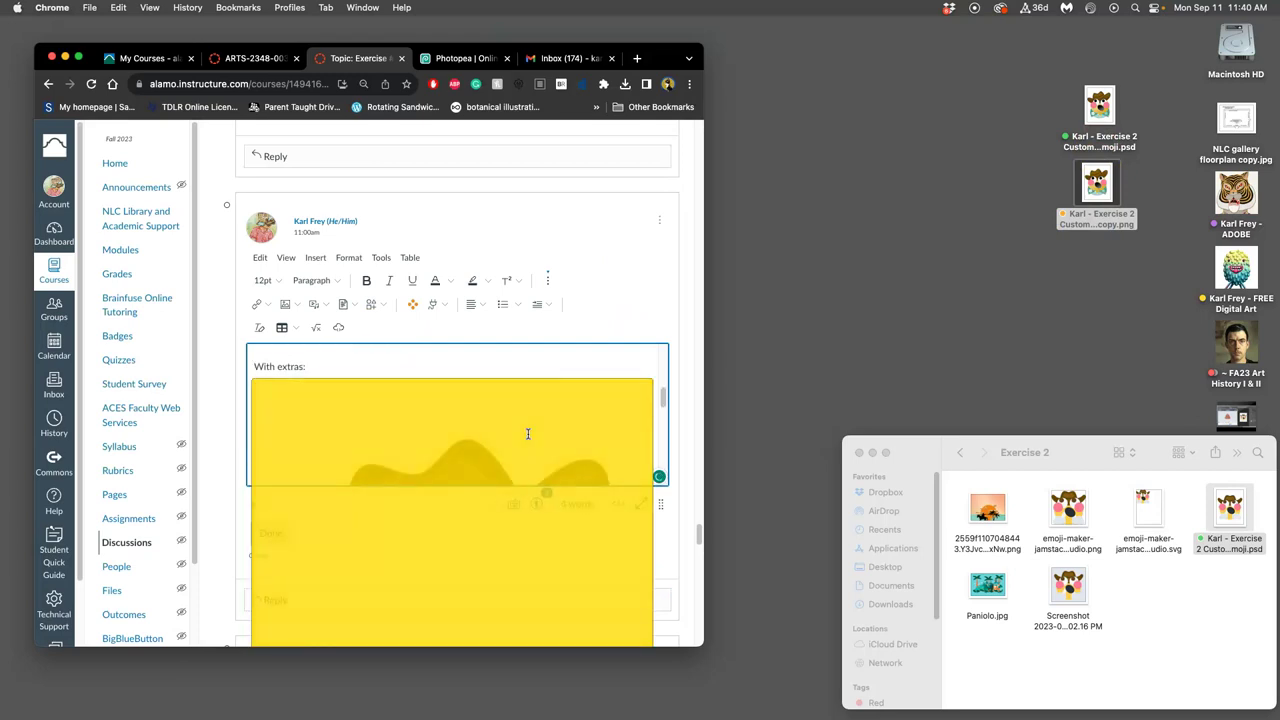
- Resize the inserted emoji image and save the edited reply
{"action": "left_click", "coordinate": [525, 432]}
{"action": "left_click_drag", "start_coordinate": [646, 382], "coordinate": [395, 409]}
{"action": "scroll", "coordinate": [470, 406], "scroll_direction": "up", "scroll_amount": 2}
{"action": "scroll", "coordinate": [470, 406], "scroll_direction": "down", "scroll_amount": 4}
{"action": "left_click", "coordinate": [285, 528]}
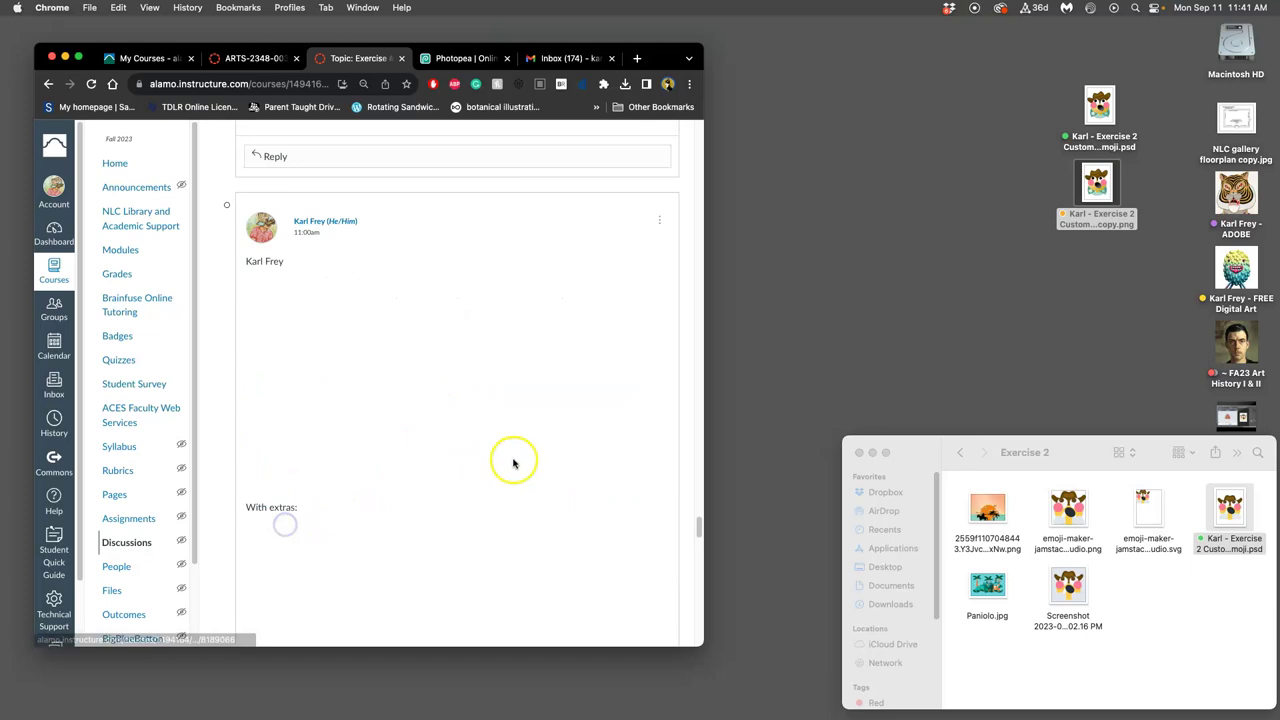
{"action": "scroll", "coordinate": [573, 454], "scroll_direction": "down", "scroll_amount": 1}
{"action": "scroll", "coordinate": [573, 454], "scroll_direction": "down", "scroll_amount": 1}
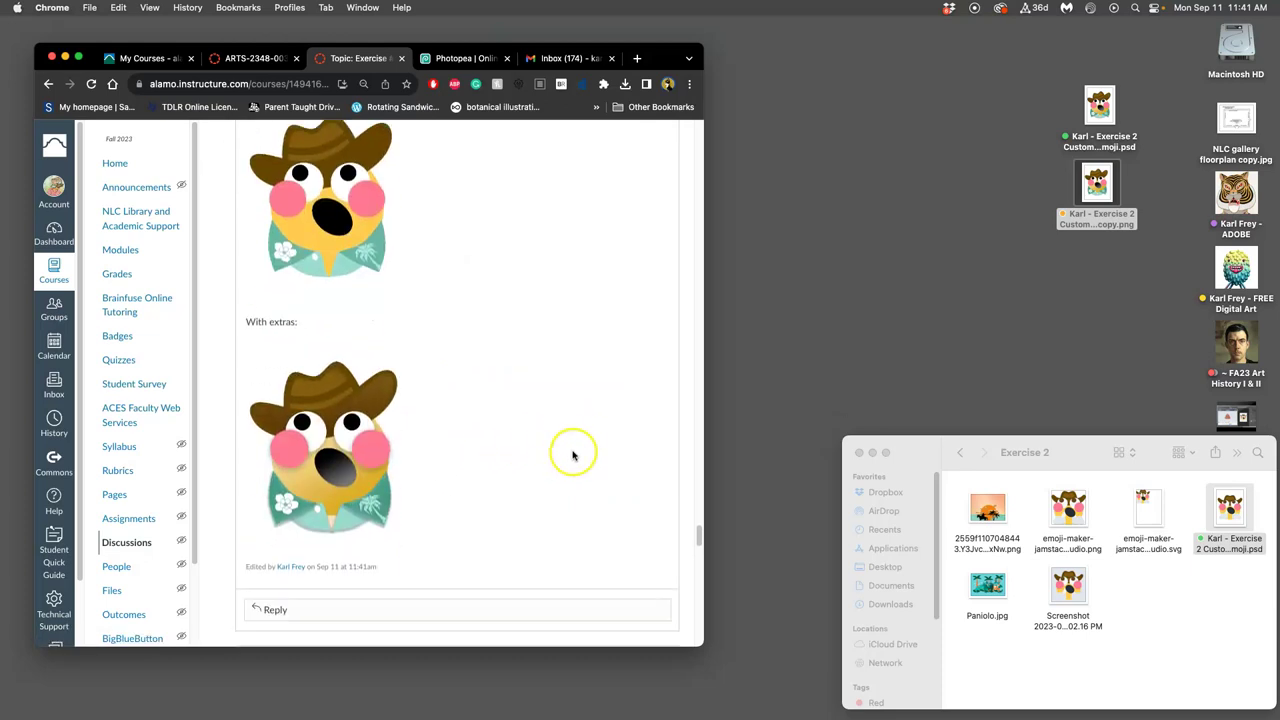